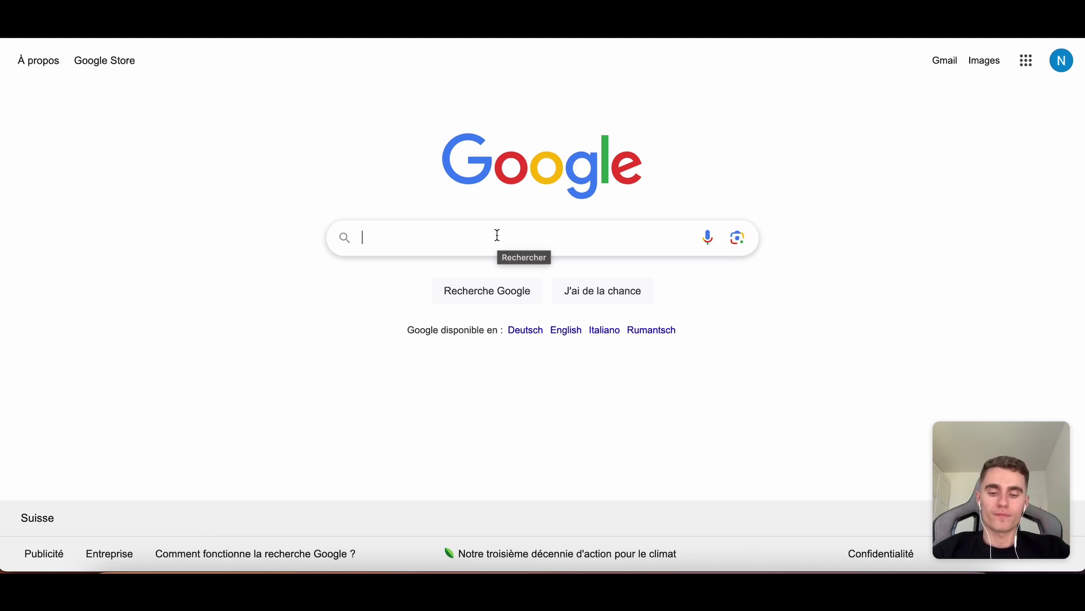
Search Google for 'firecrawl' and open the Firecrawl website at firecrawl.dev.
text(fire)
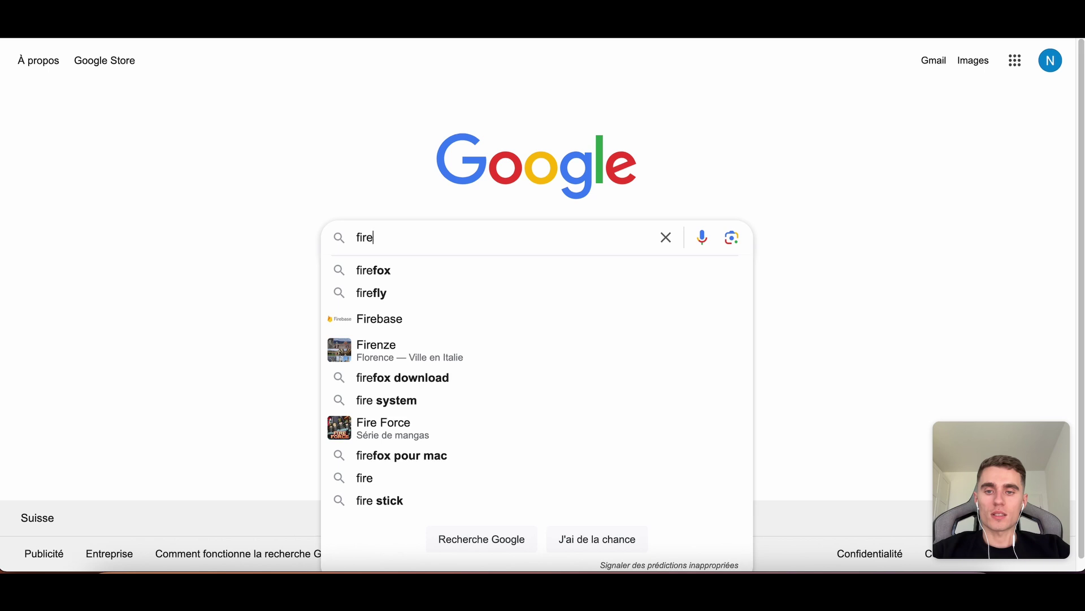
text(crawl)
key(Return)
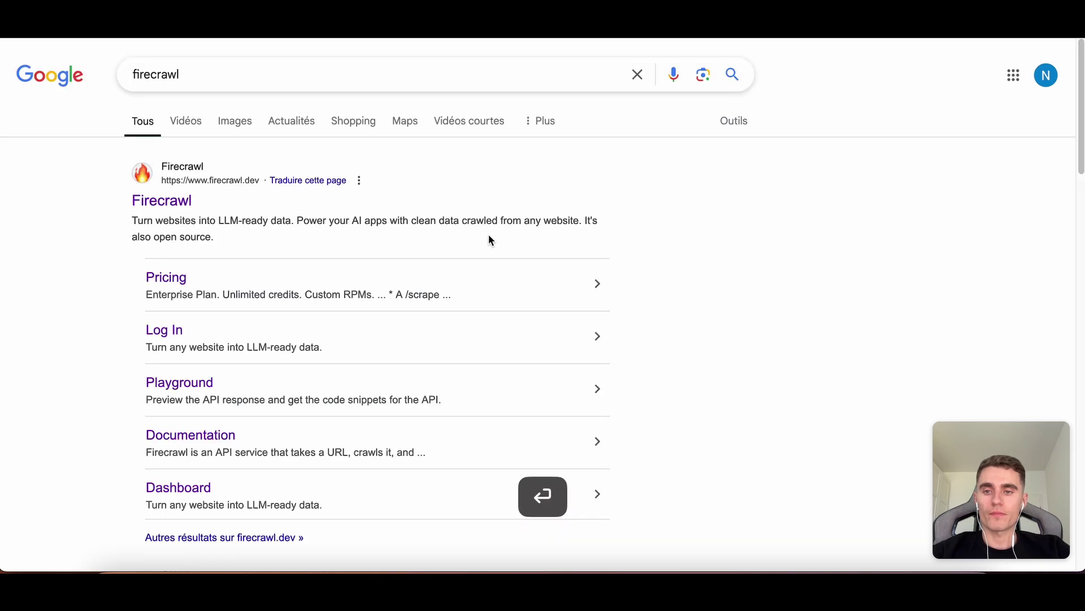
click(174, 206)
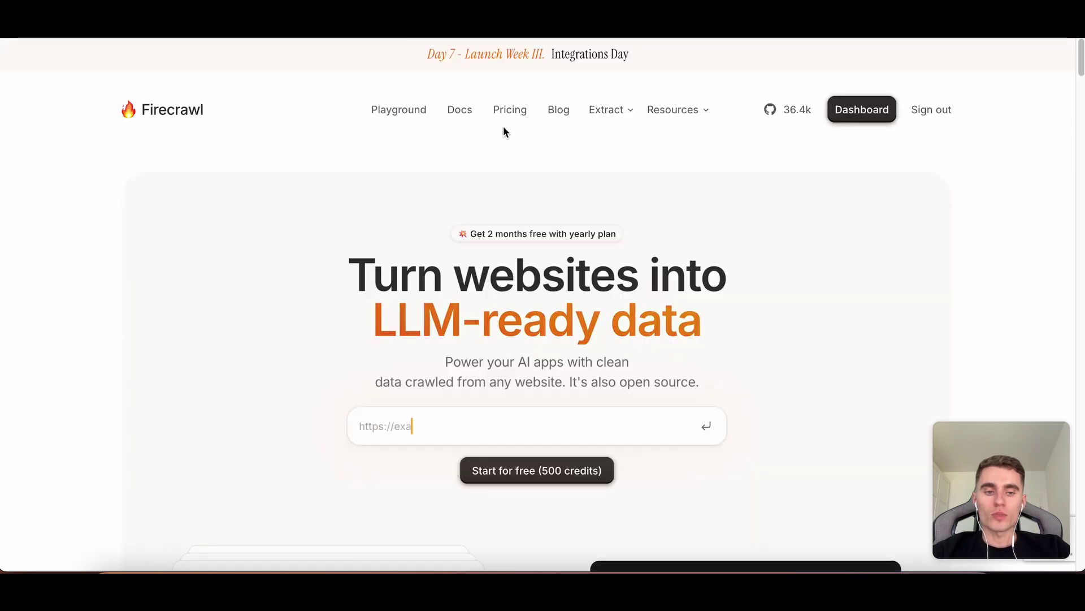
Show Firecrawl's pricing page with the plans switched to monthly billing.
click(509, 109)
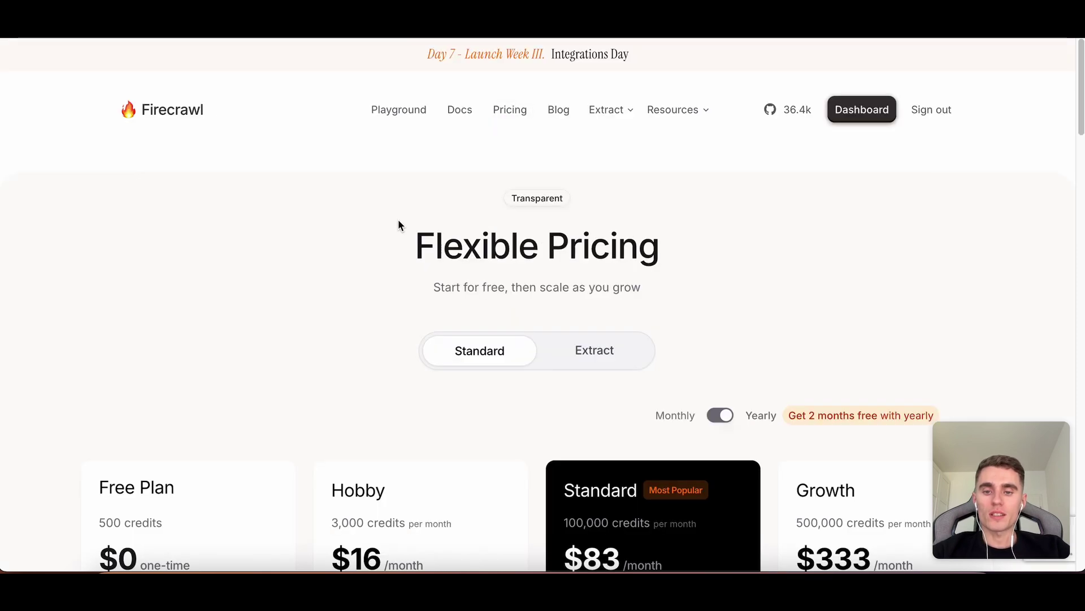
scroll(398, 225, down, 3)
click(720, 262)
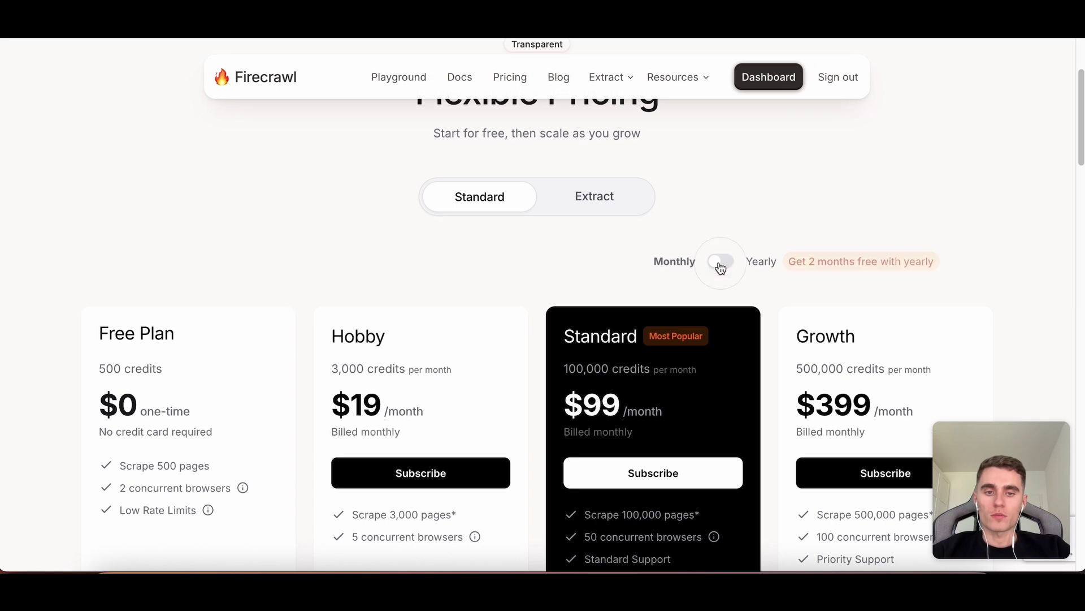
scroll(488, 308, down, 2)
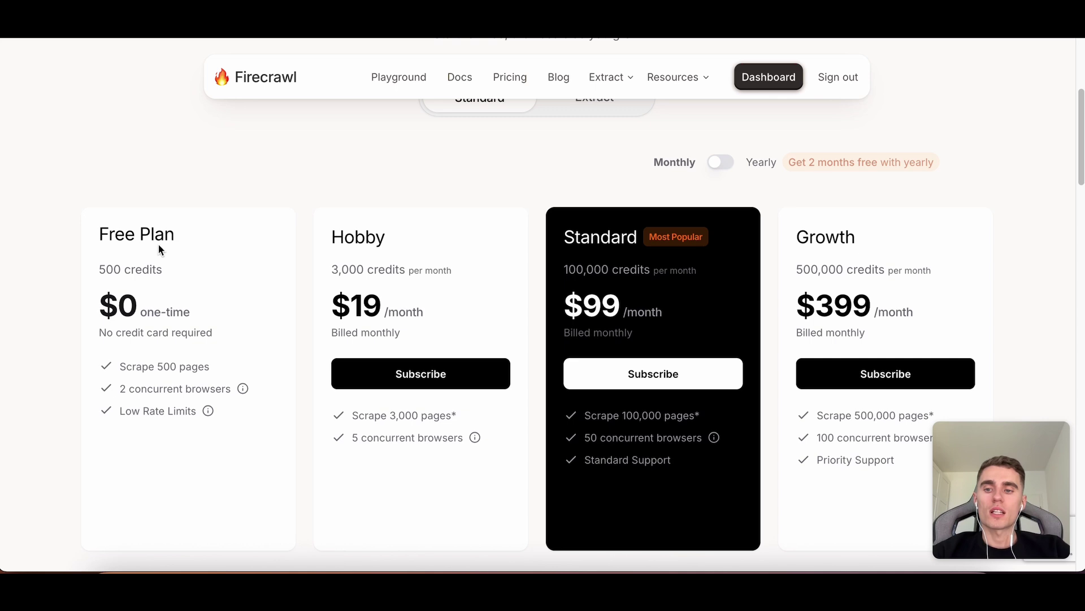
Point out plan details: Free's 500 credits and scrape limit, Hobby's $19, Standard's 100,000 credits.
drag(164, 270, 96, 270)
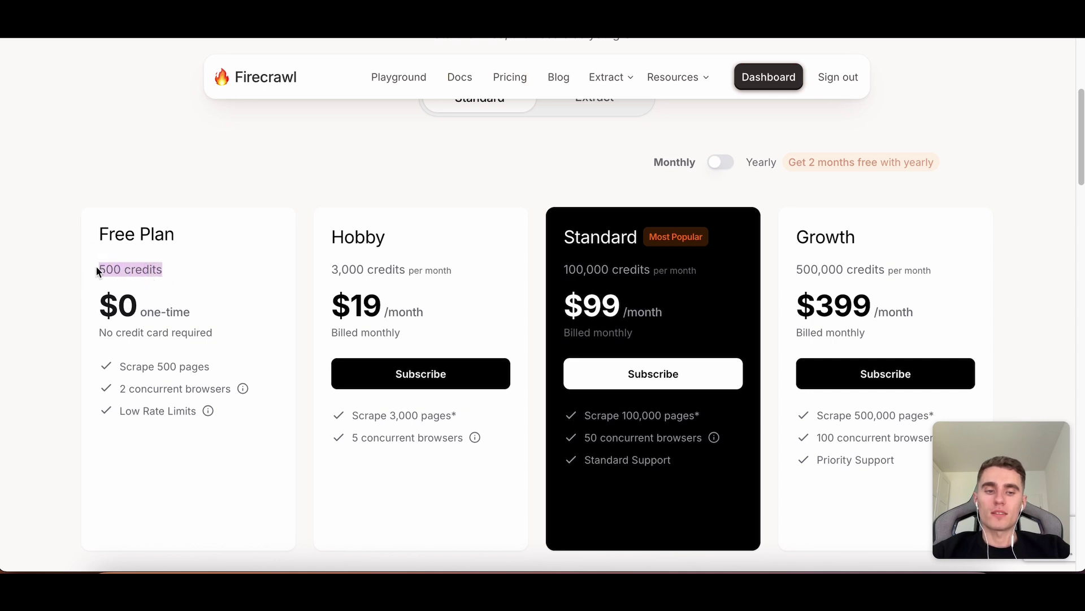
drag(211, 367, 148, 365)
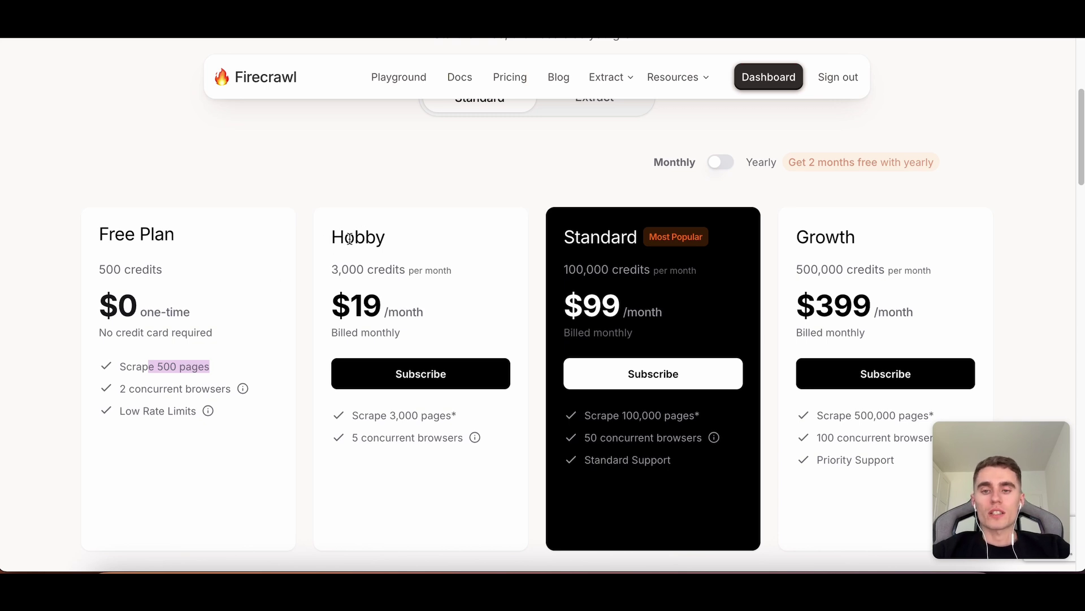
drag(344, 268, 342, 305)
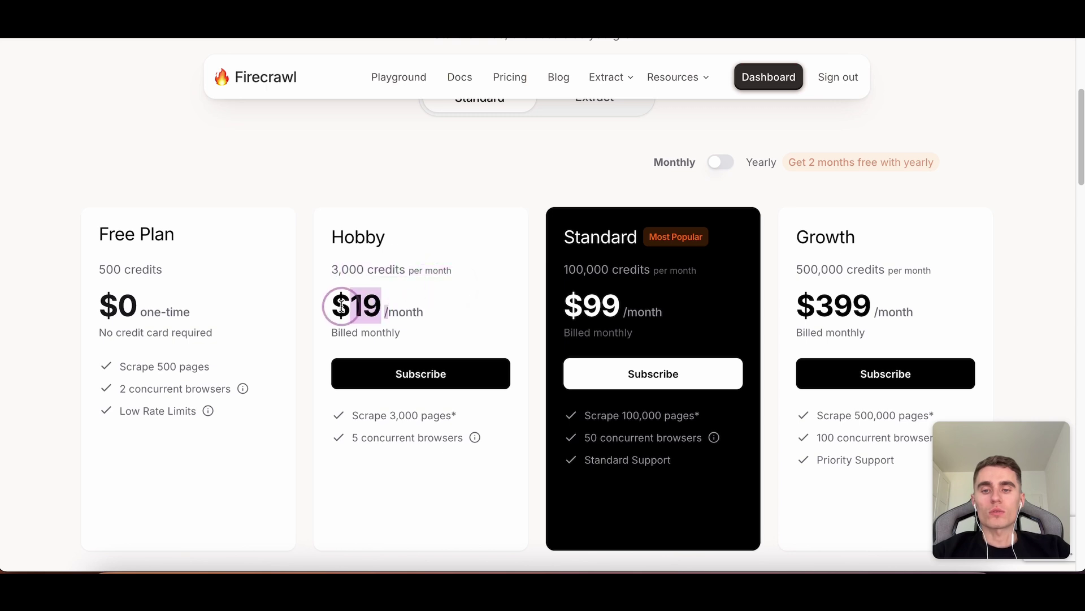
click(435, 306)
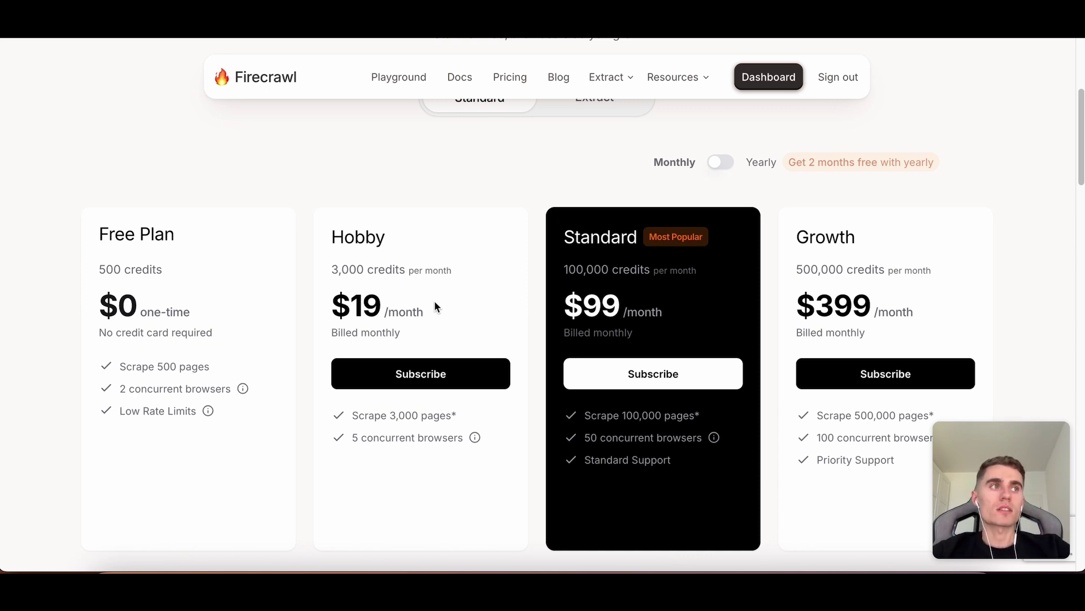
drag(171, 243, 80, 226)
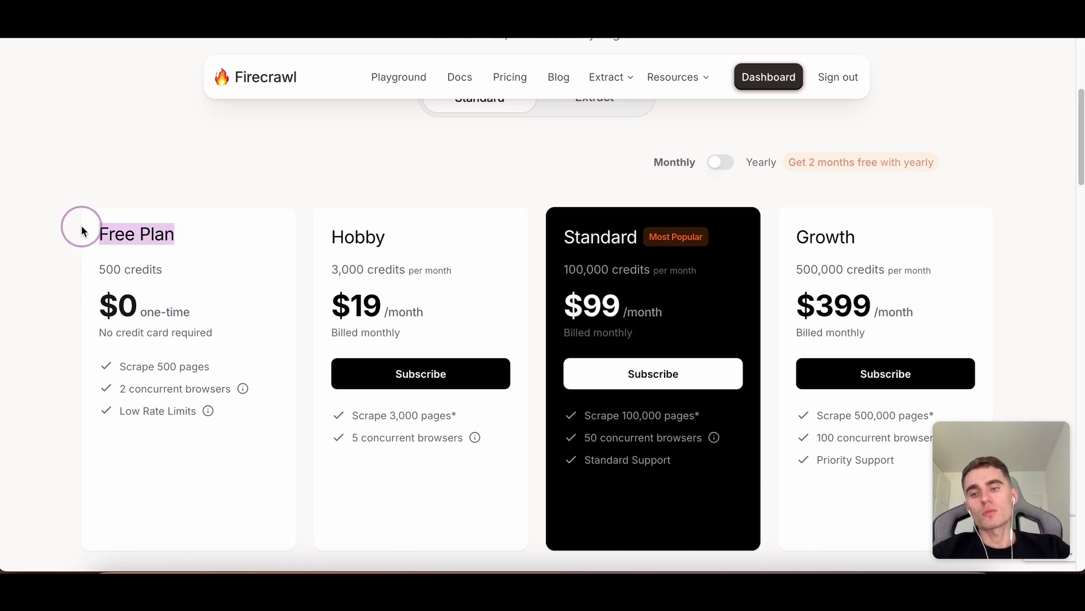
drag(101, 267, 182, 280)
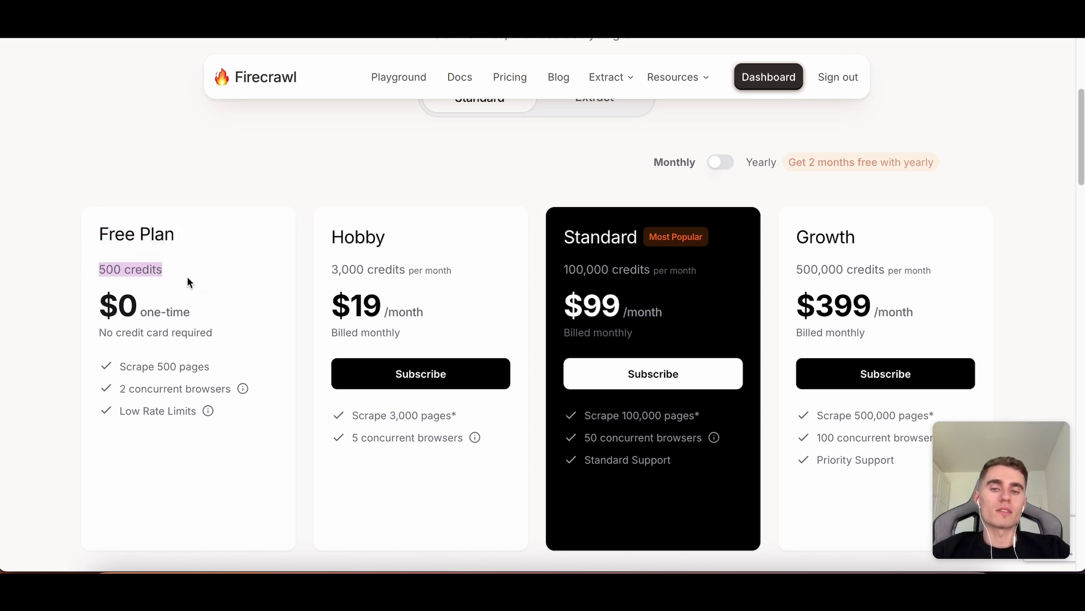
click(228, 295)
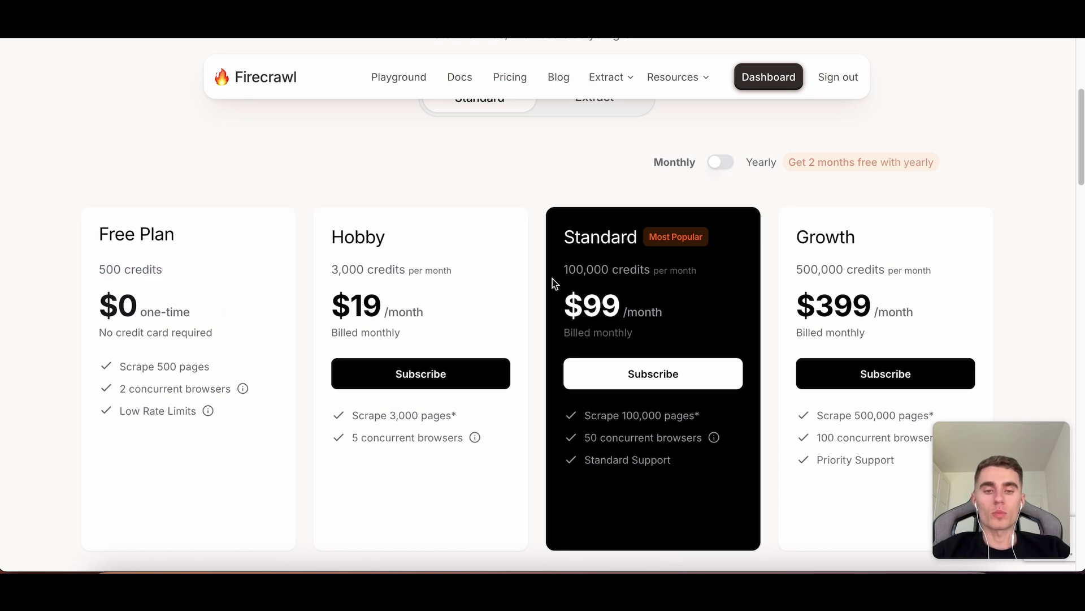
drag(620, 308, 664, 271)
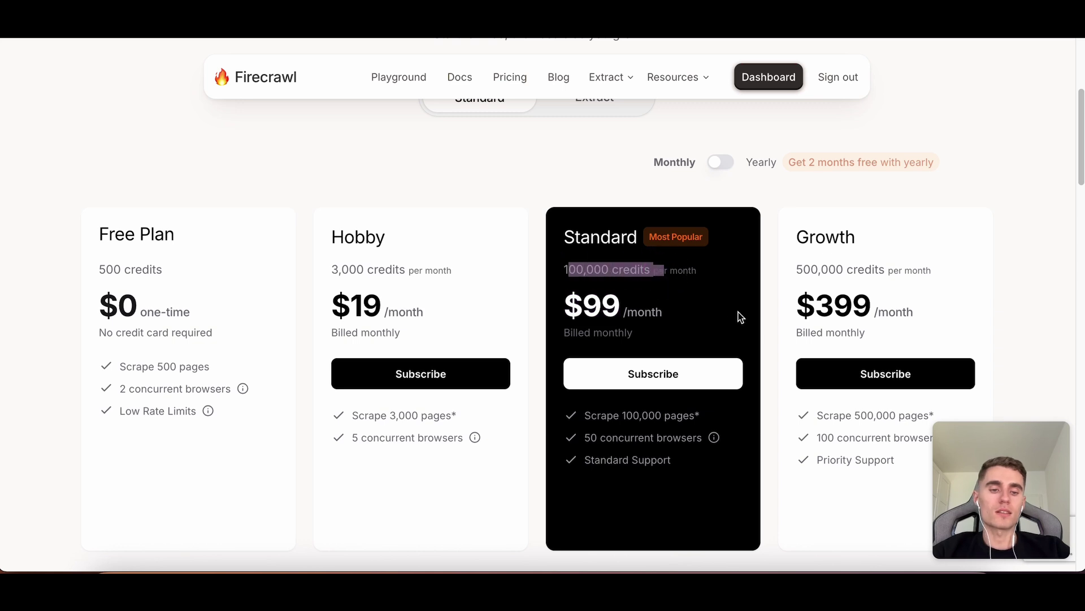
click(726, 267)
scroll(726, 267, up, 5)
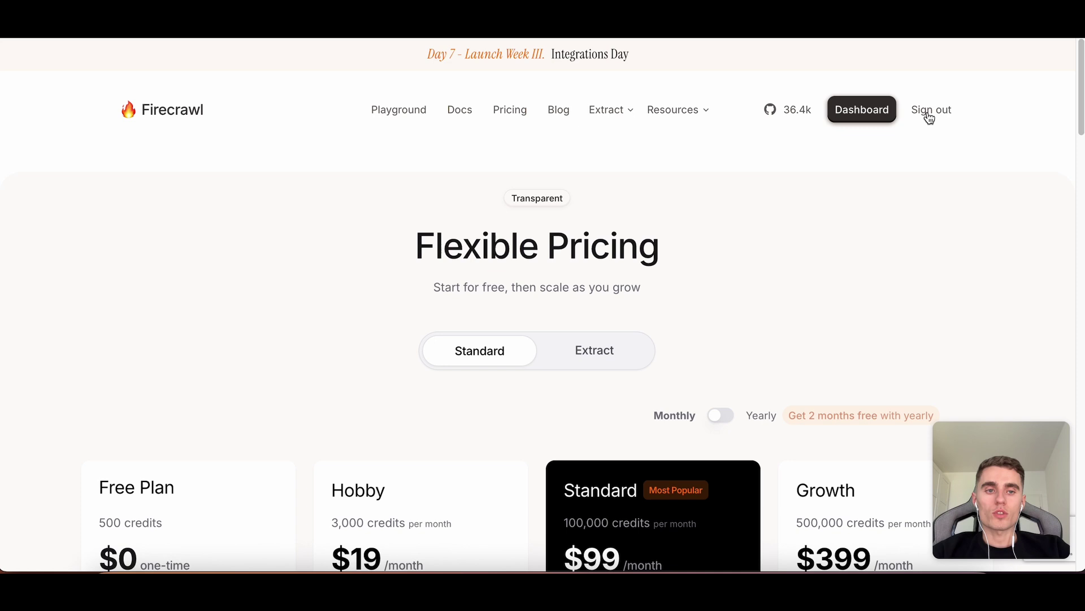
From the dashboard Playground, preview the Crawl, Map and Search modes, then open Extract.
click(865, 112)
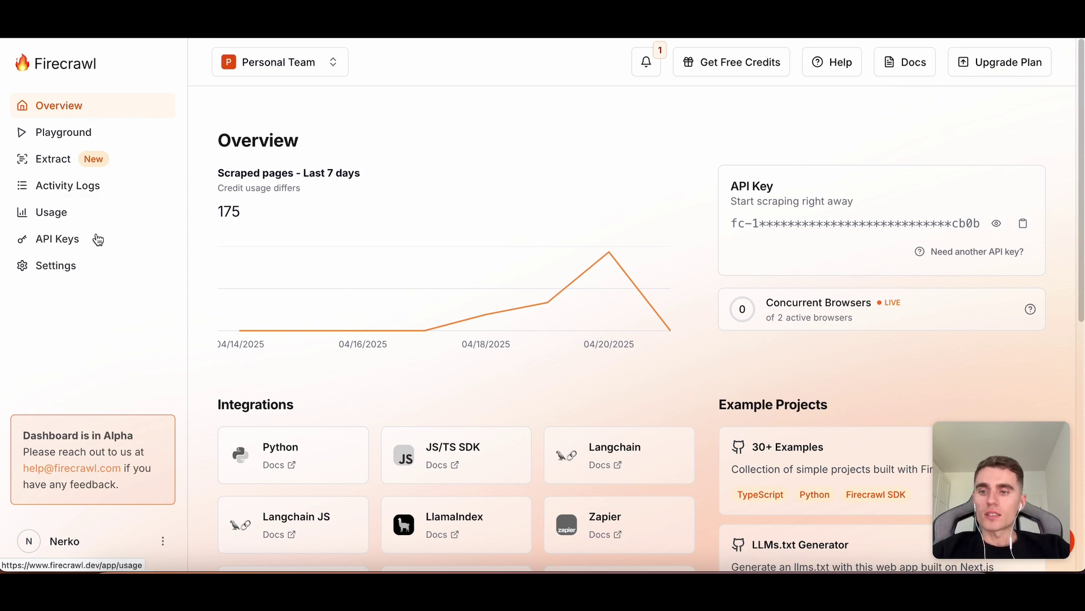
click(91, 130)
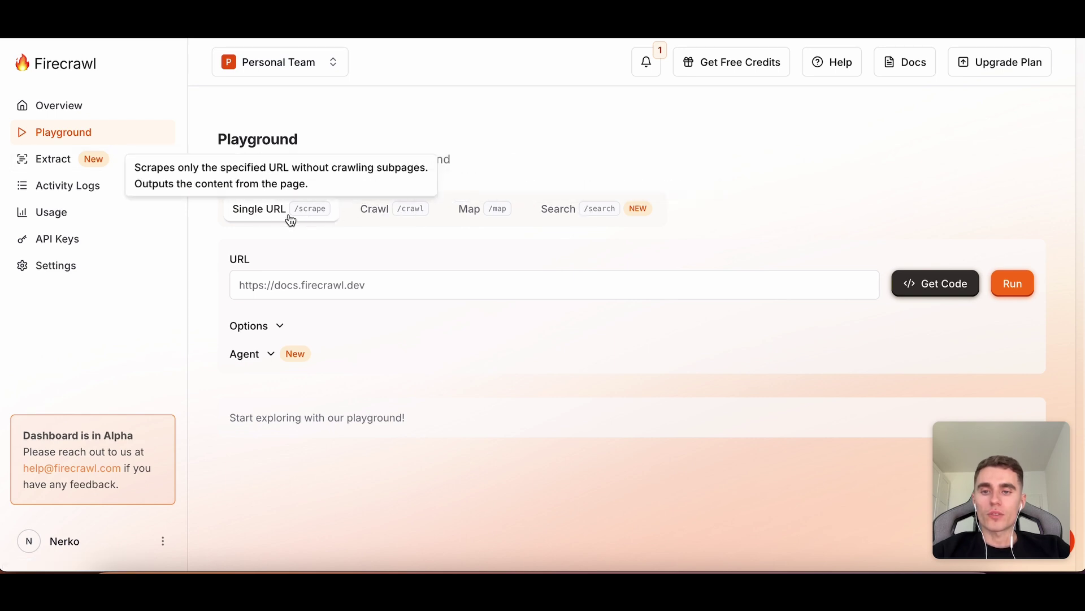
click(388, 215)
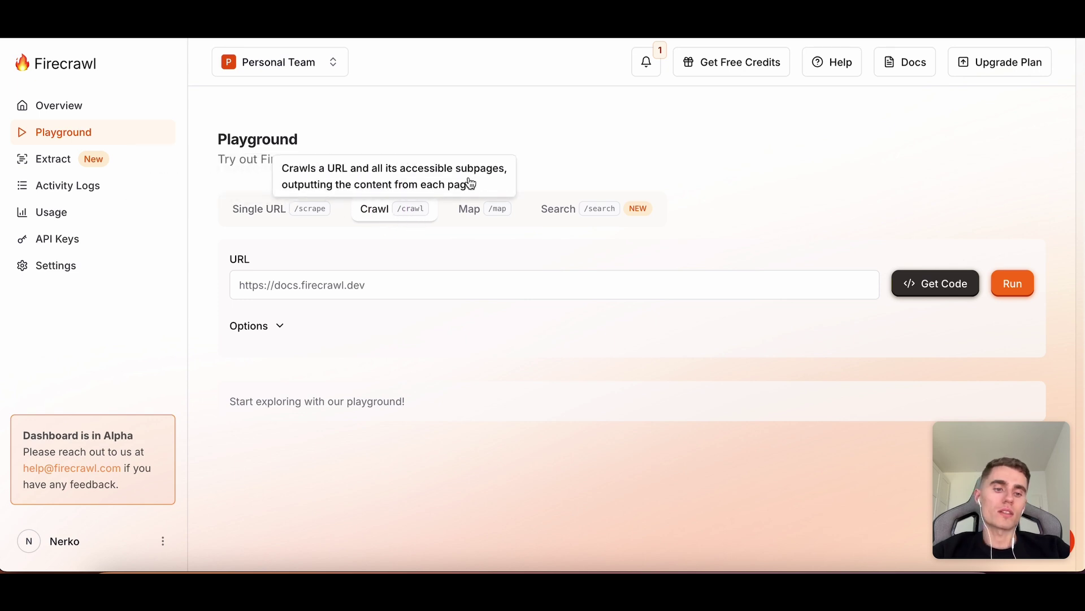
click(472, 208)
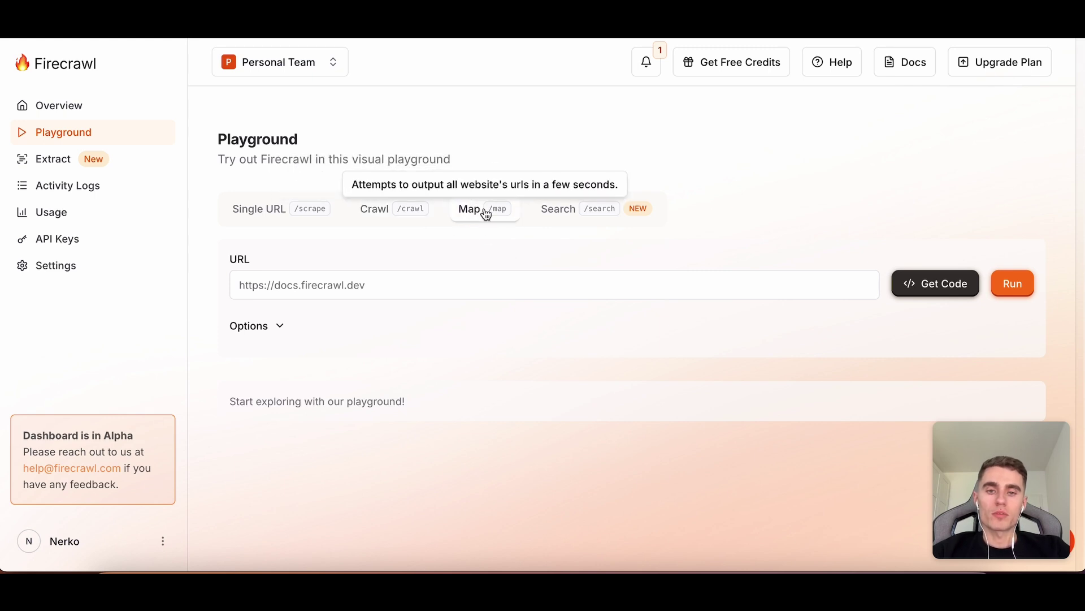
click(557, 209)
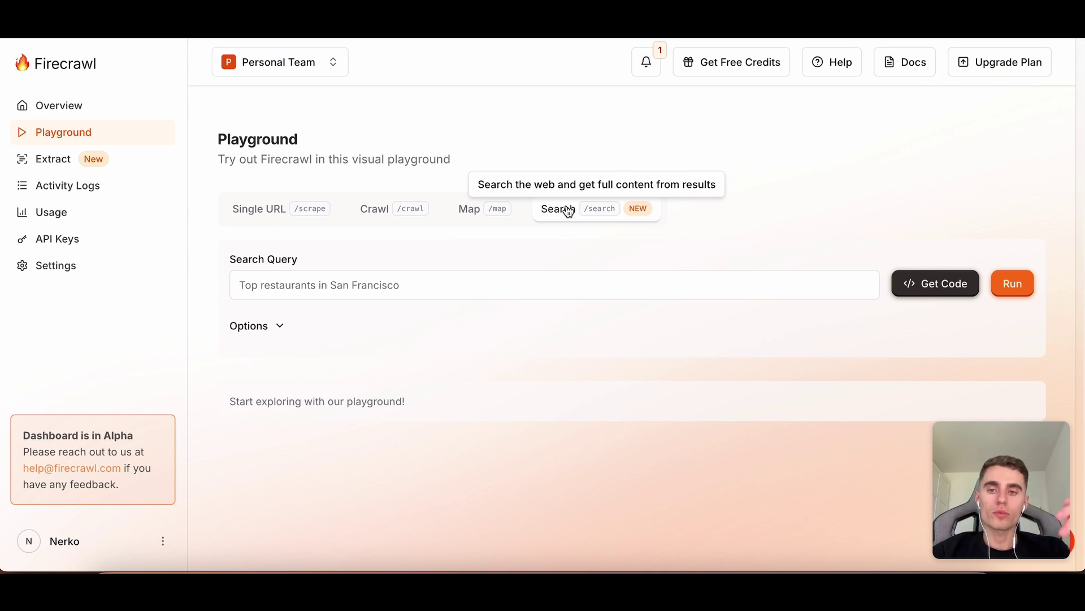
click(96, 160)
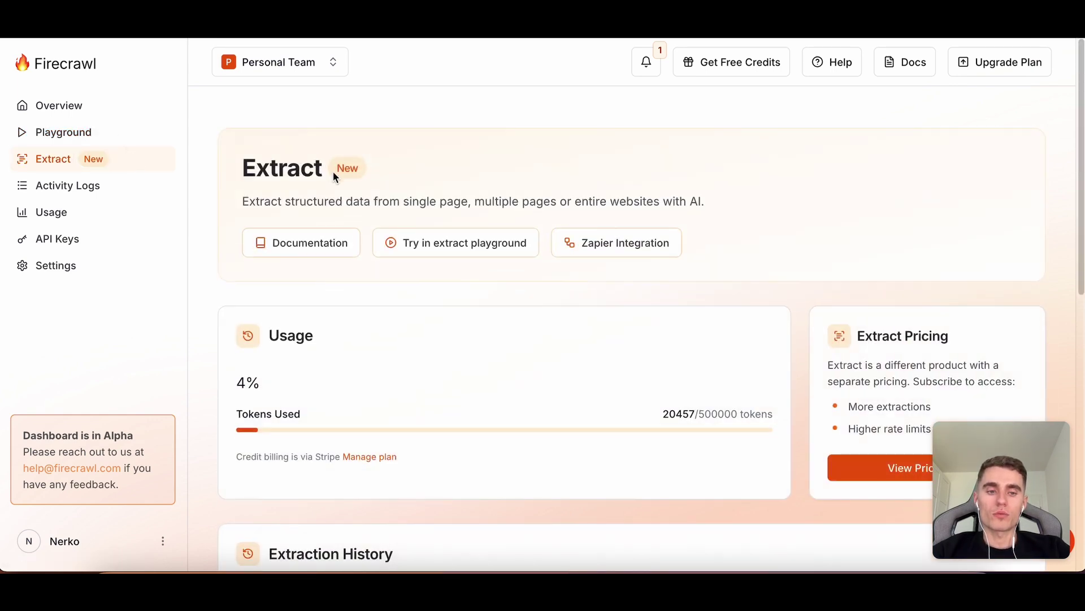
scroll(333, 172, down, 1)
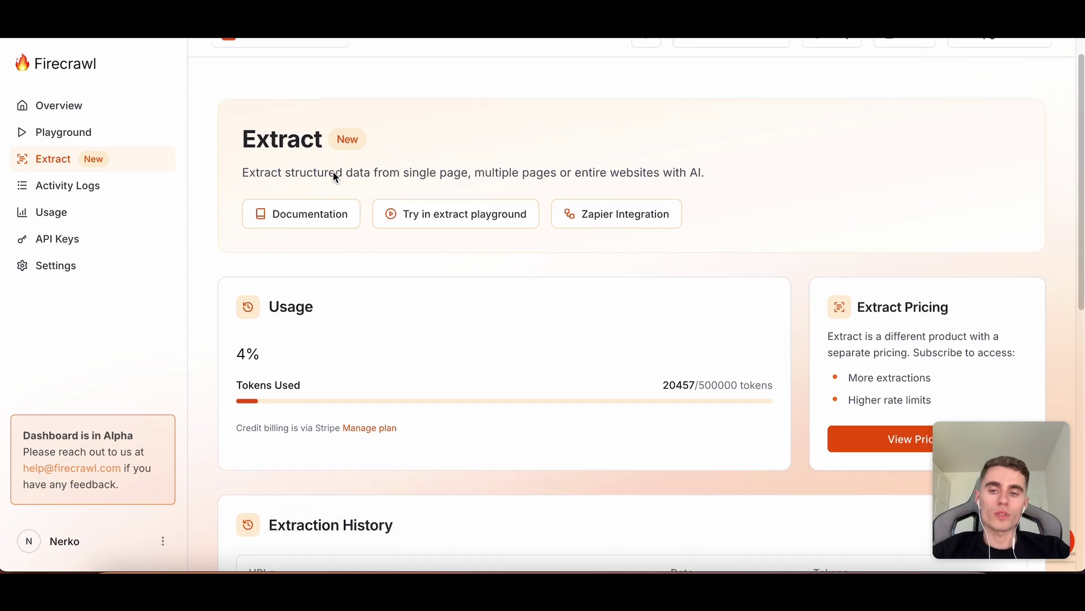
drag(717, 369, 744, 369)
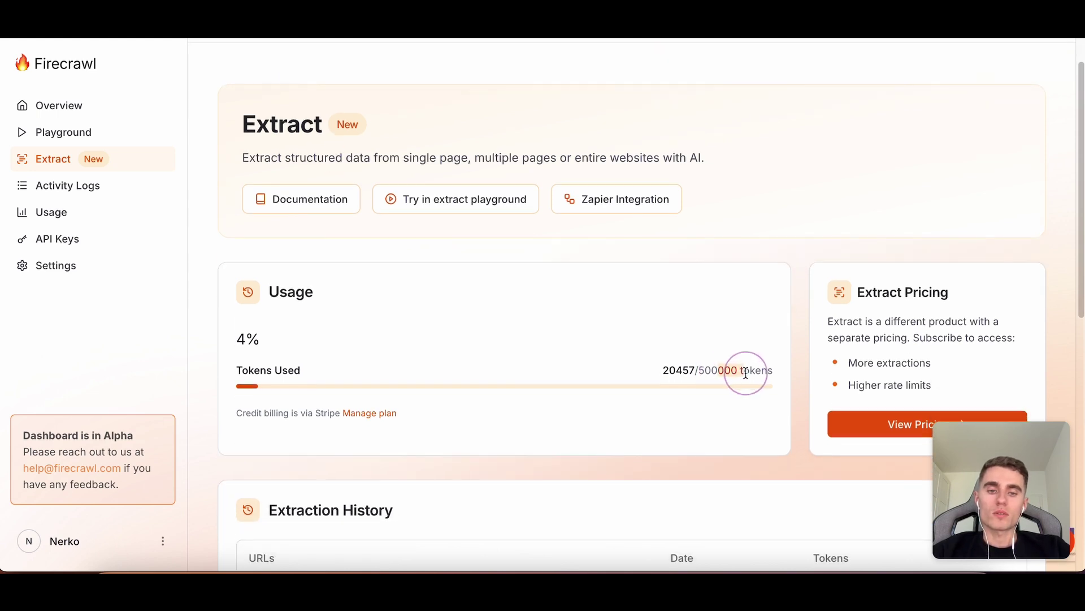
click(748, 323)
drag(694, 370, 674, 369)
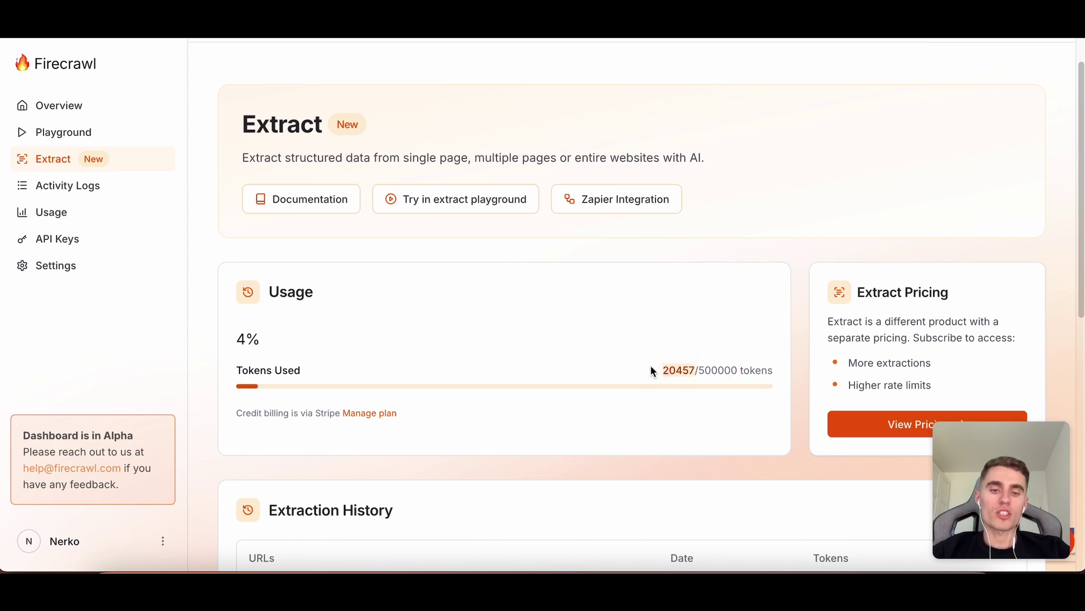
click(656, 296)
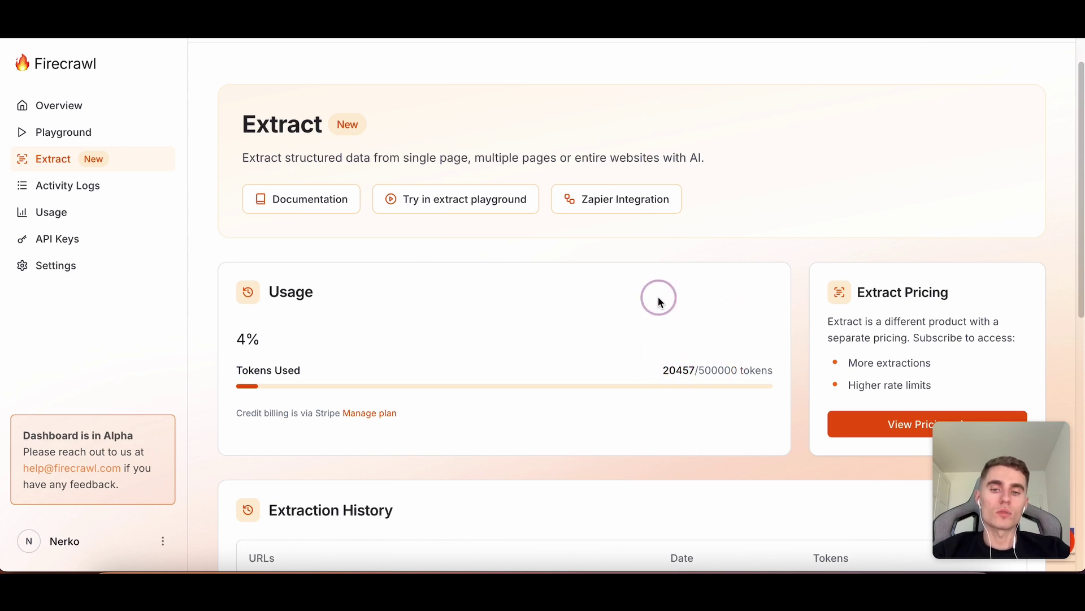
scroll(657, 296, down, 4)
scroll(658, 296, up, 5)
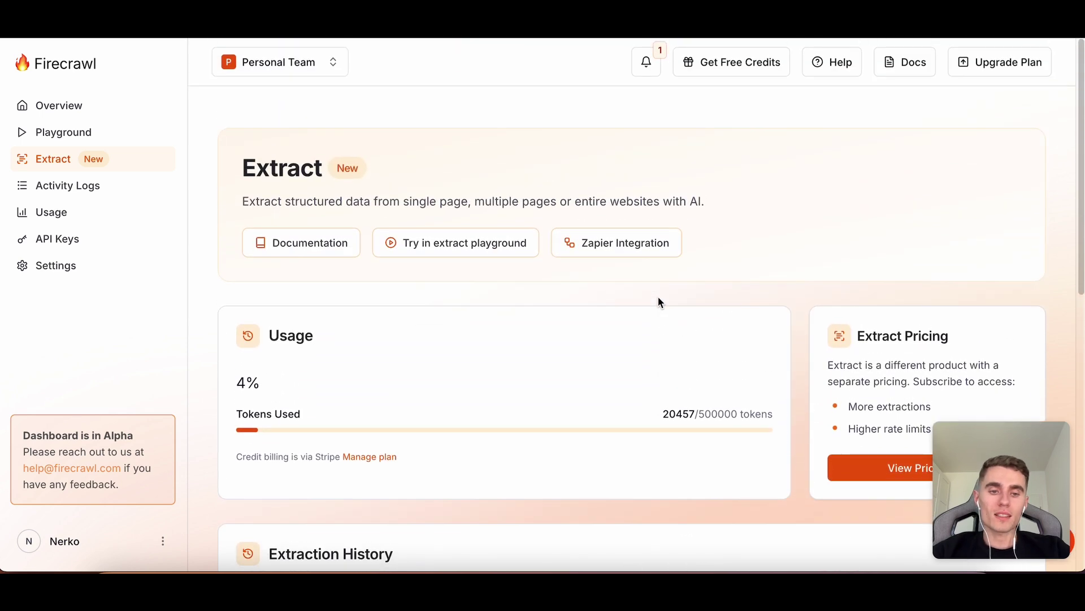
scroll(656, 296, down, 2)
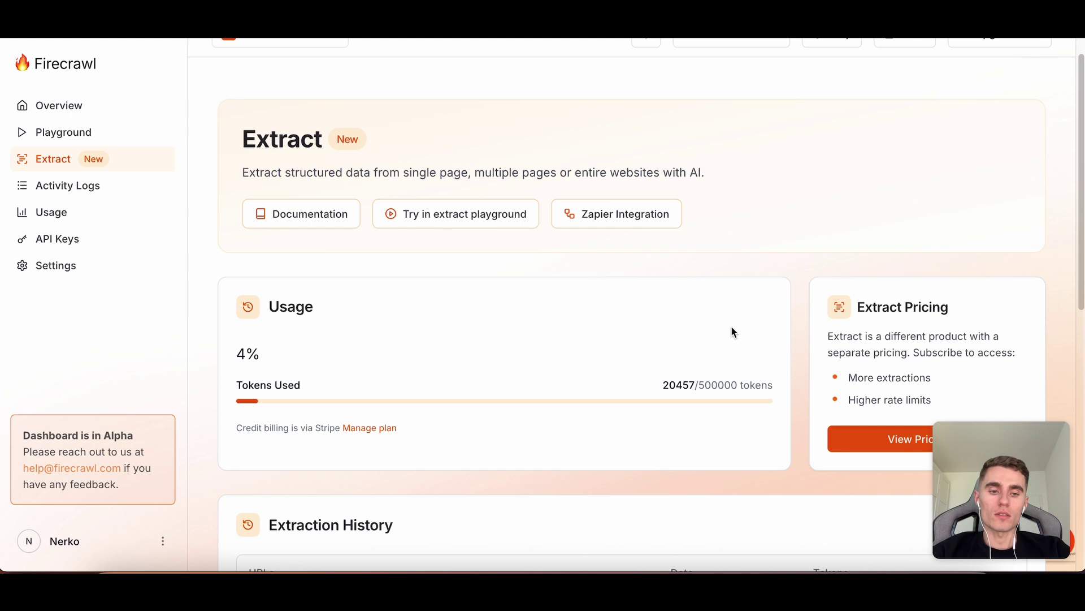
scroll(857, 310, up, 2)
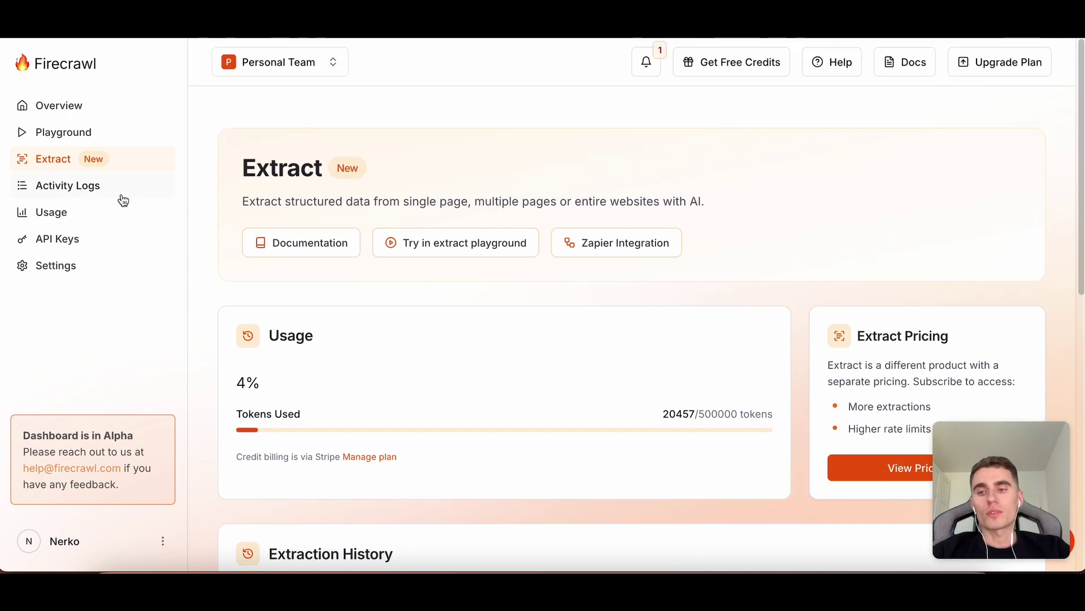
View the account's usage overview page.
click(85, 221)
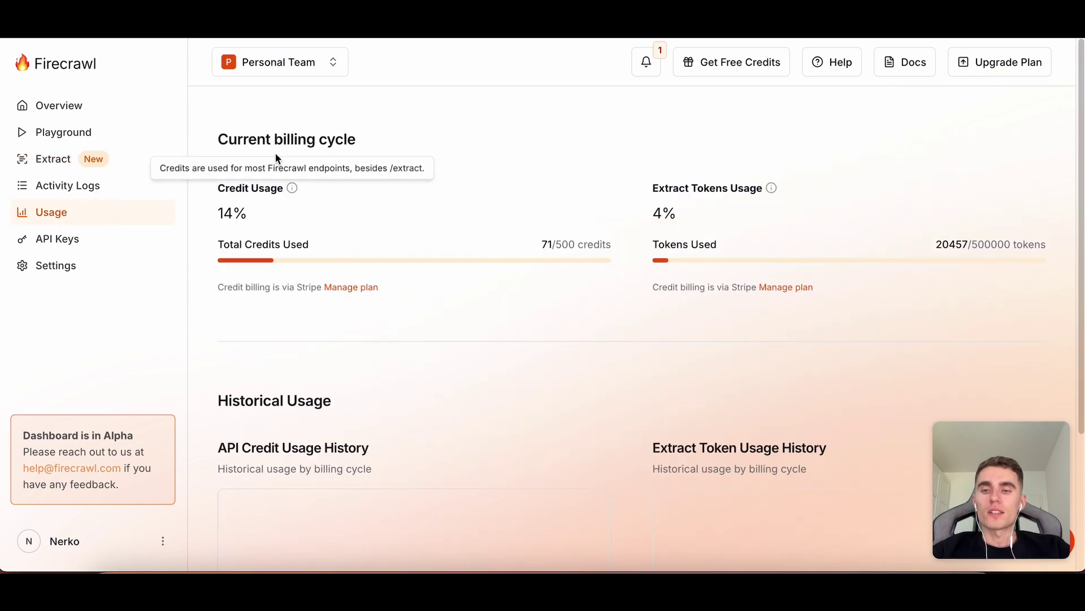
scroll(324, 259, down, 3)
scroll(324, 259, up, 3)
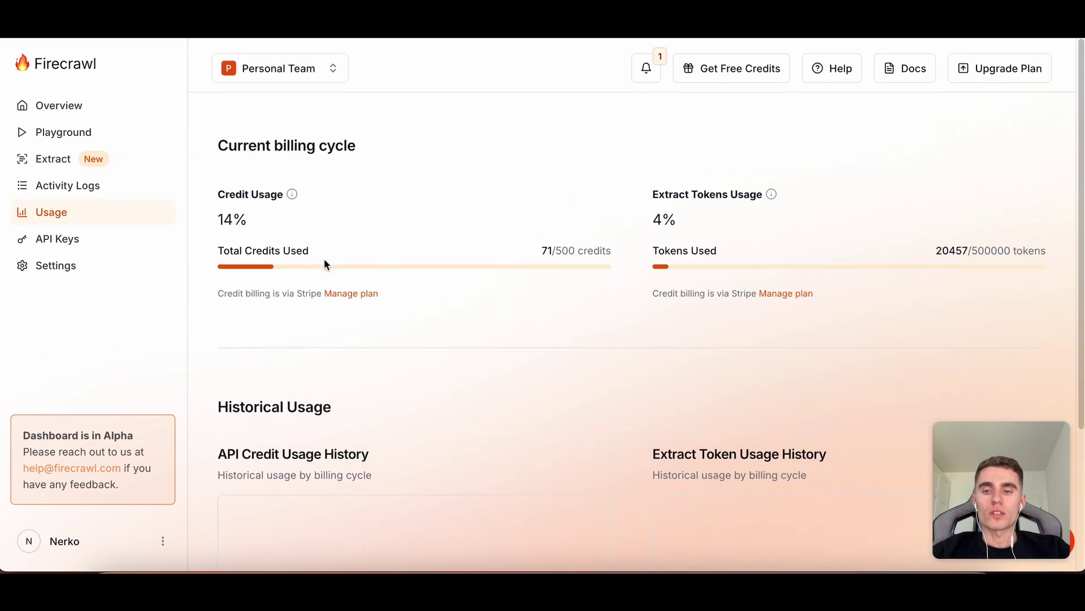
mouse_move(293, 189)
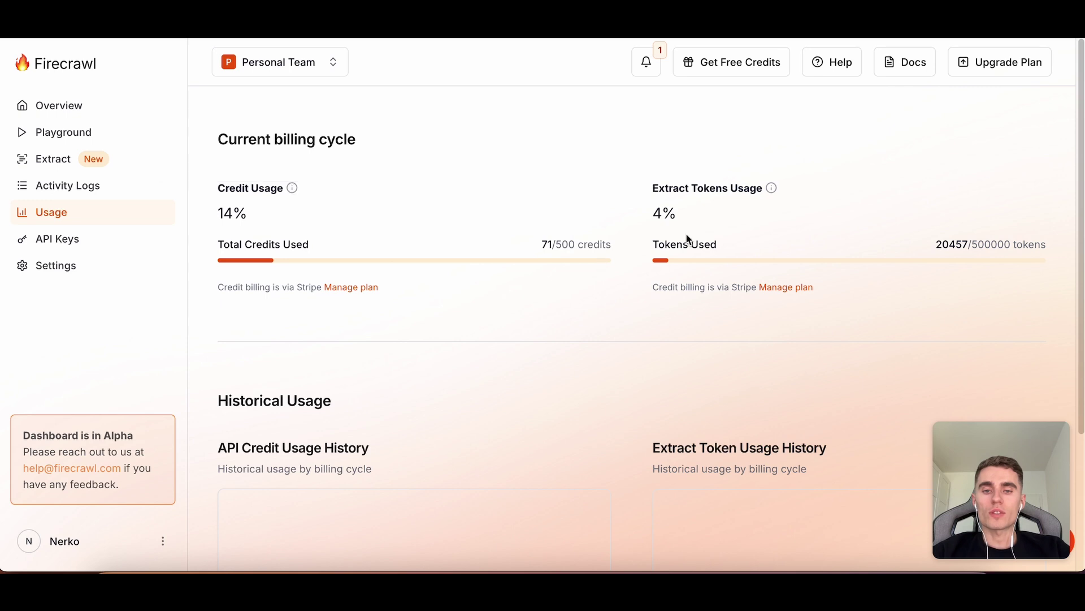
mouse_move(773, 191)
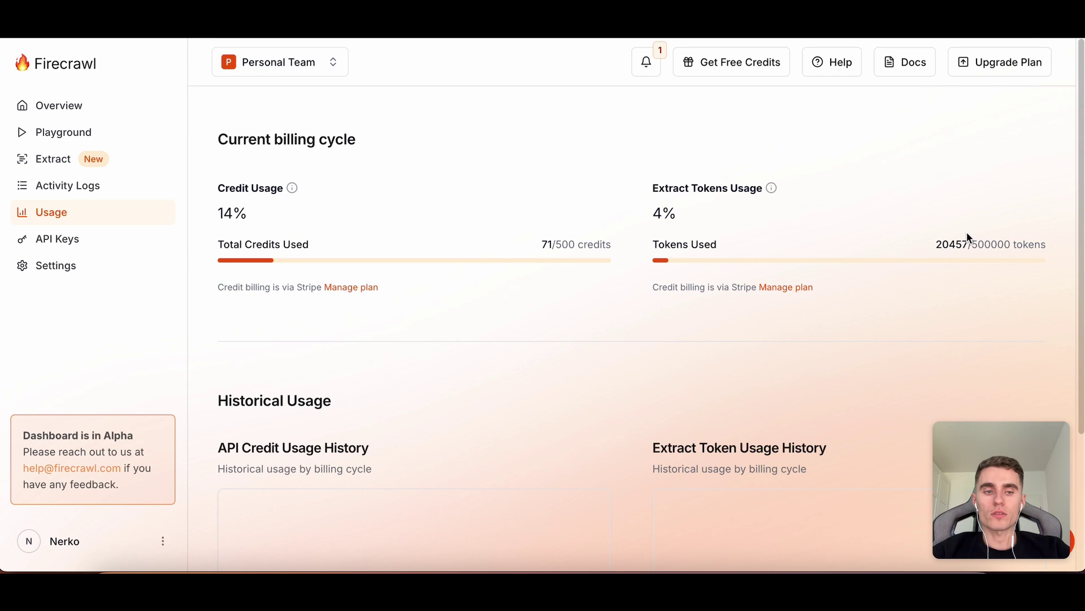
Check the API keys, then return to the Playground in Single URL scrape mode.
click(107, 242)
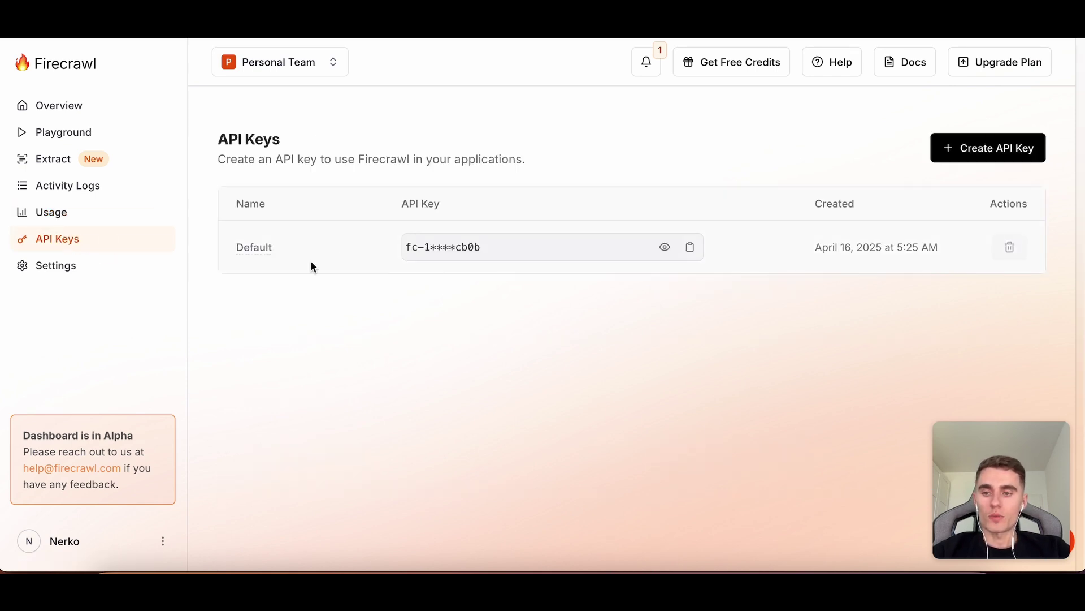
click(125, 140)
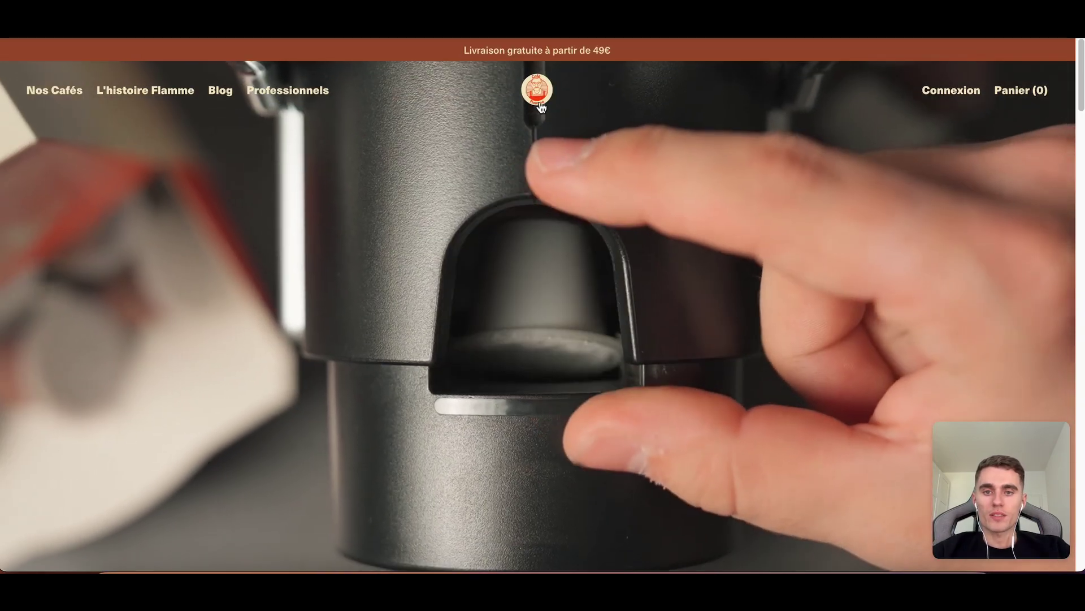
scroll(590, 97, down, 15)
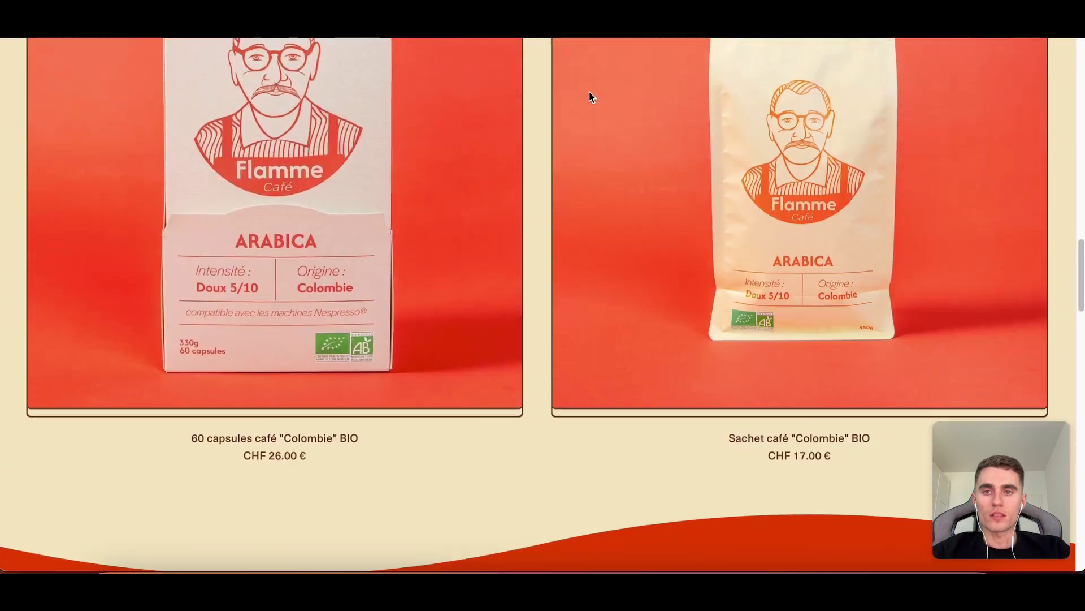
scroll(591, 97, up, 15)
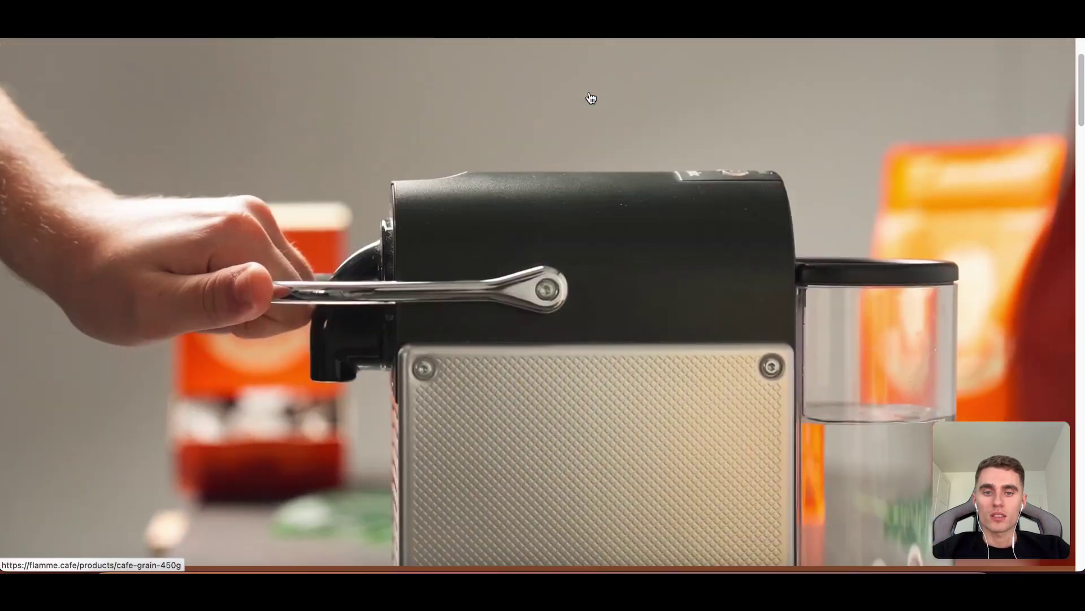
scroll(590, 98, down, 10)
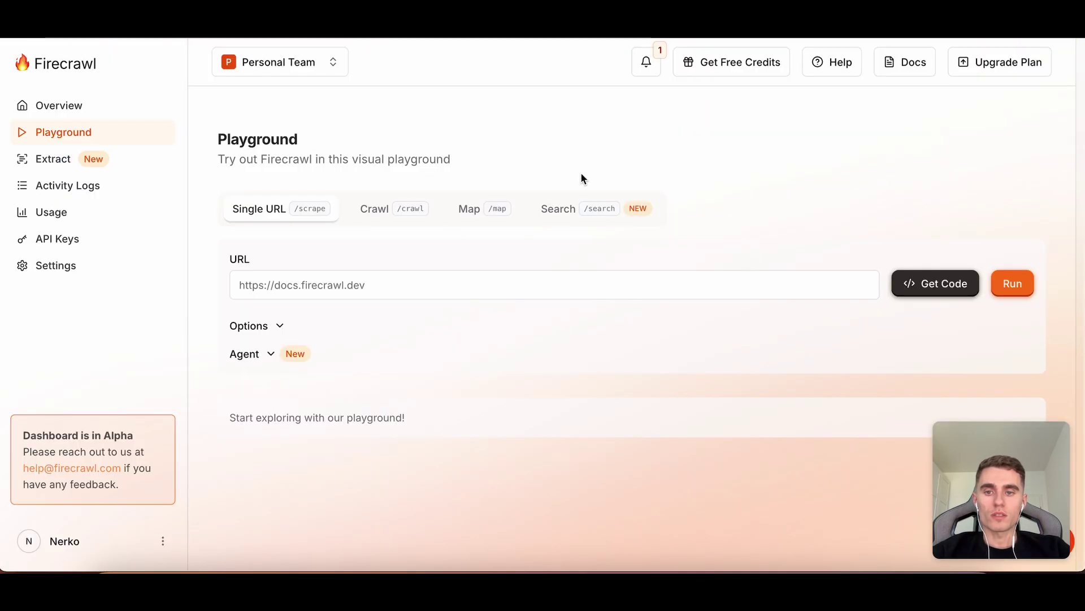
click(474, 208)
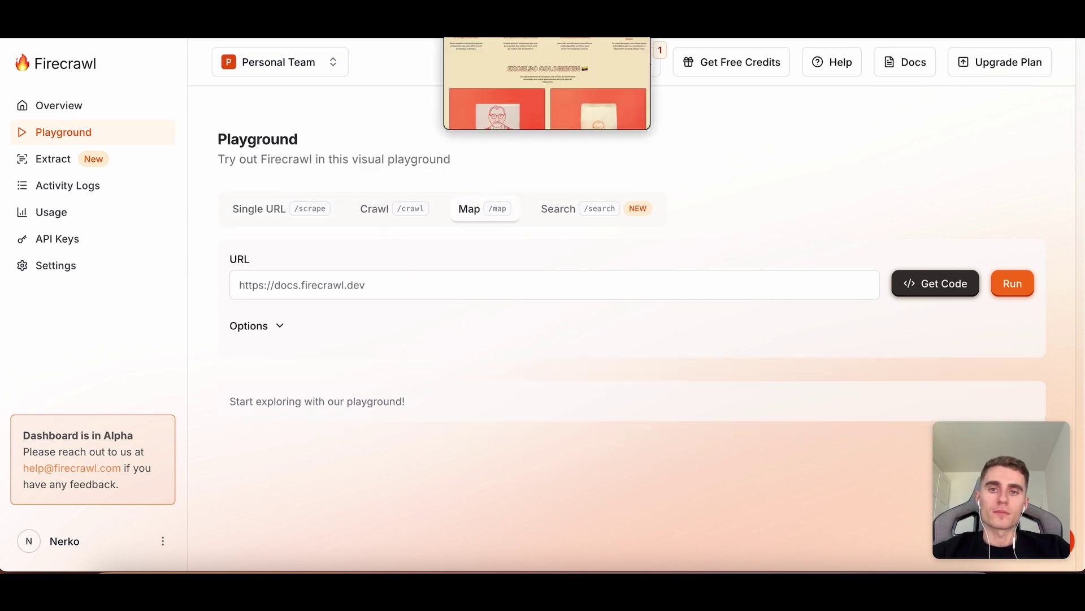
click(332, 283)
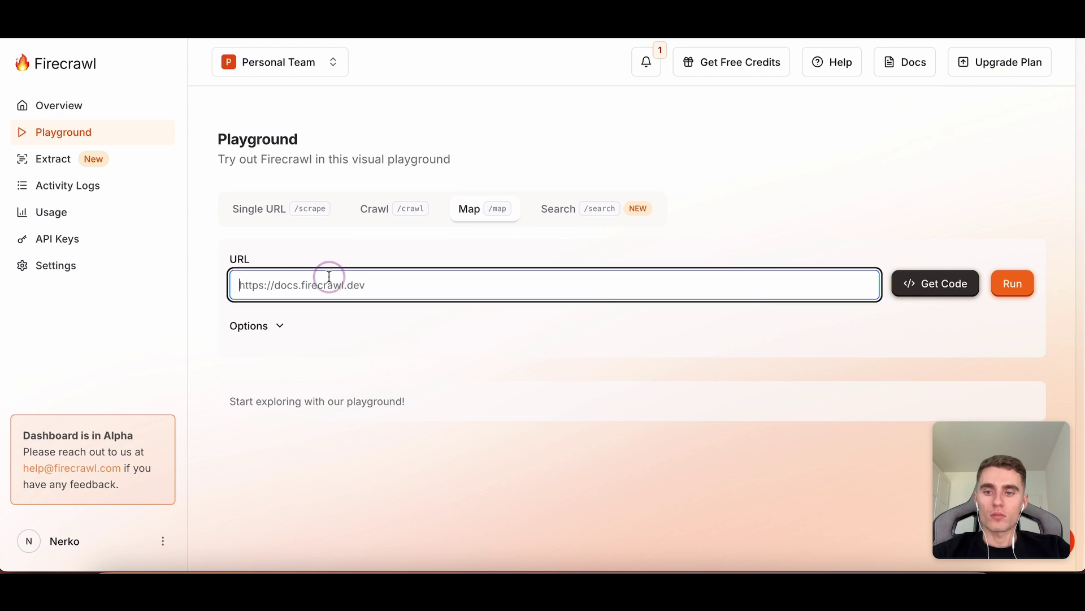
text(https://)
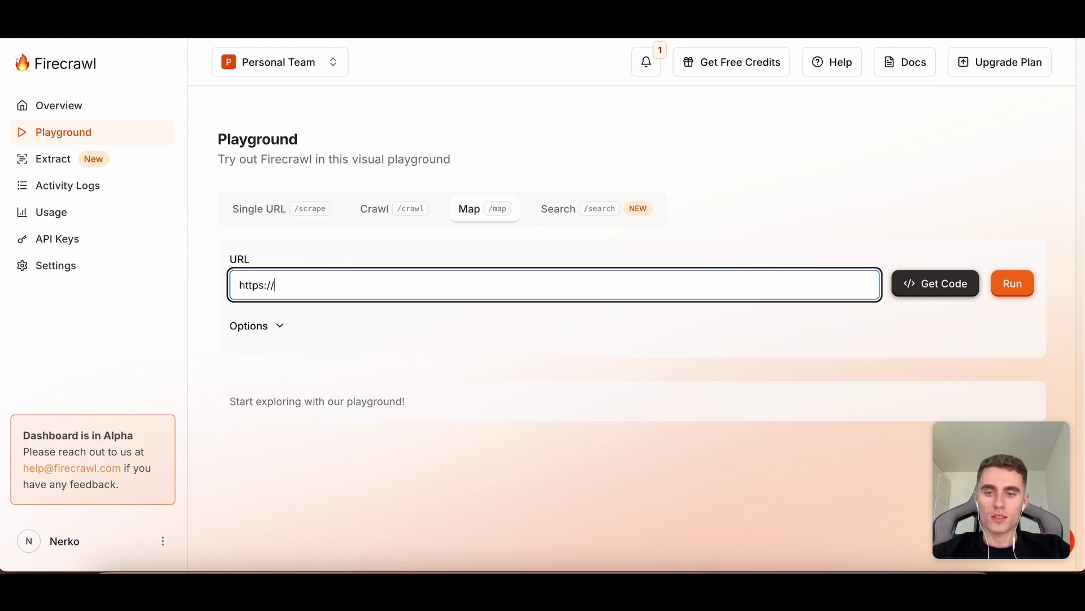
text(flamme.cafe)
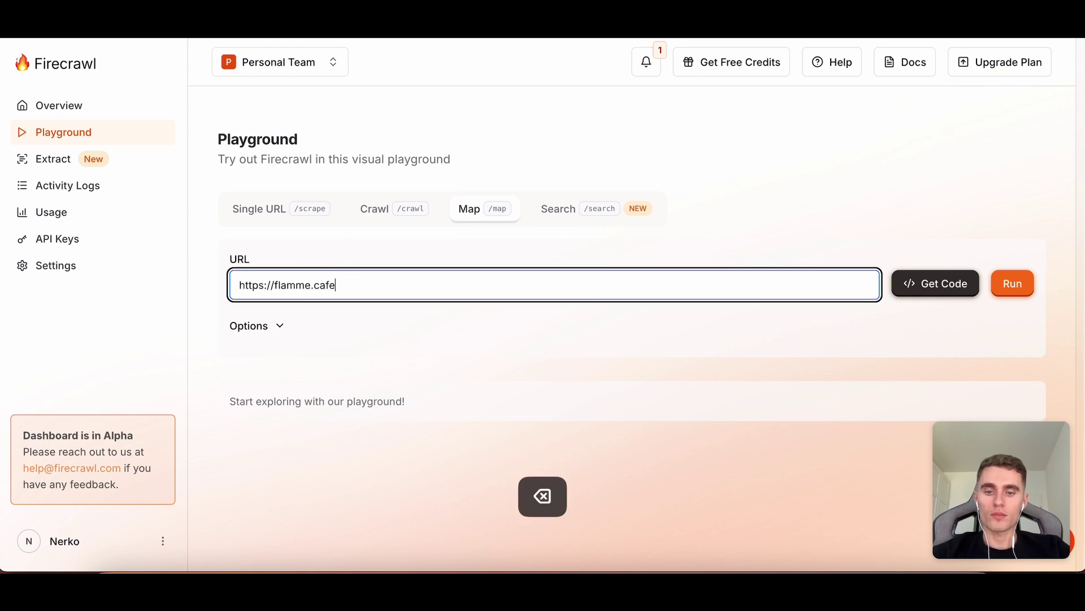
click(1012, 283)
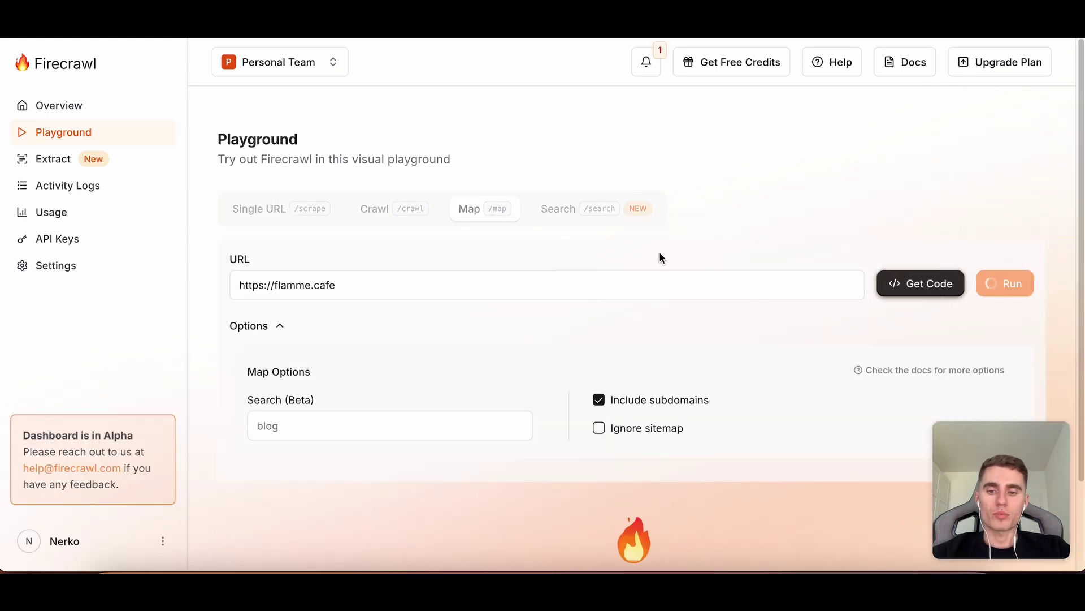
Scroll the 37 mapped URLs, pointing out the capsule and coffee bean product pages.
scroll(659, 256, down, 6)
scroll(659, 258, up, 5)
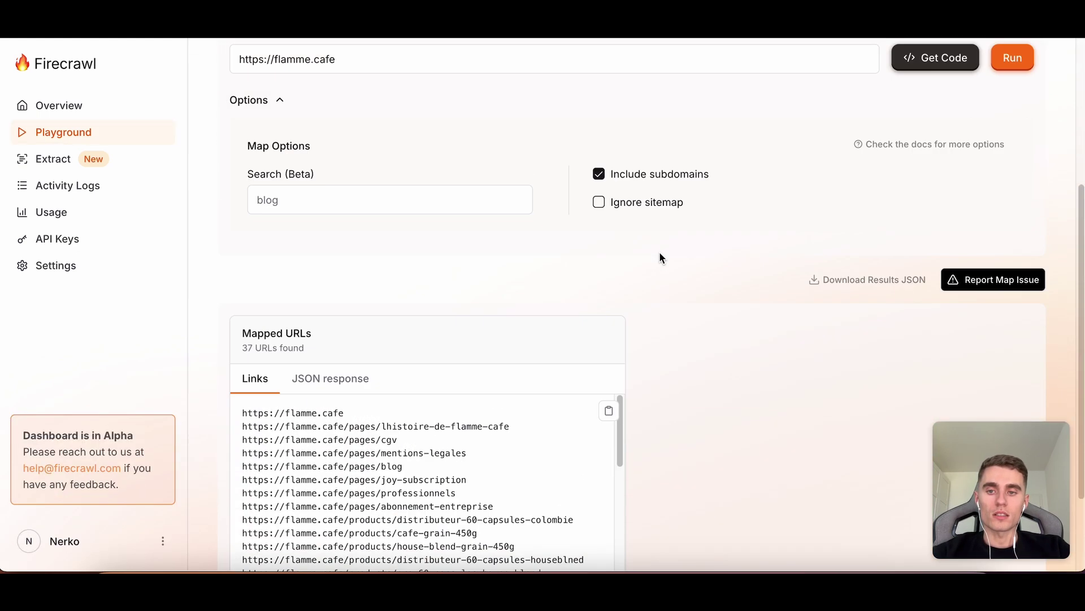
scroll(660, 258, down, 5)
scroll(501, 328, up, 1)
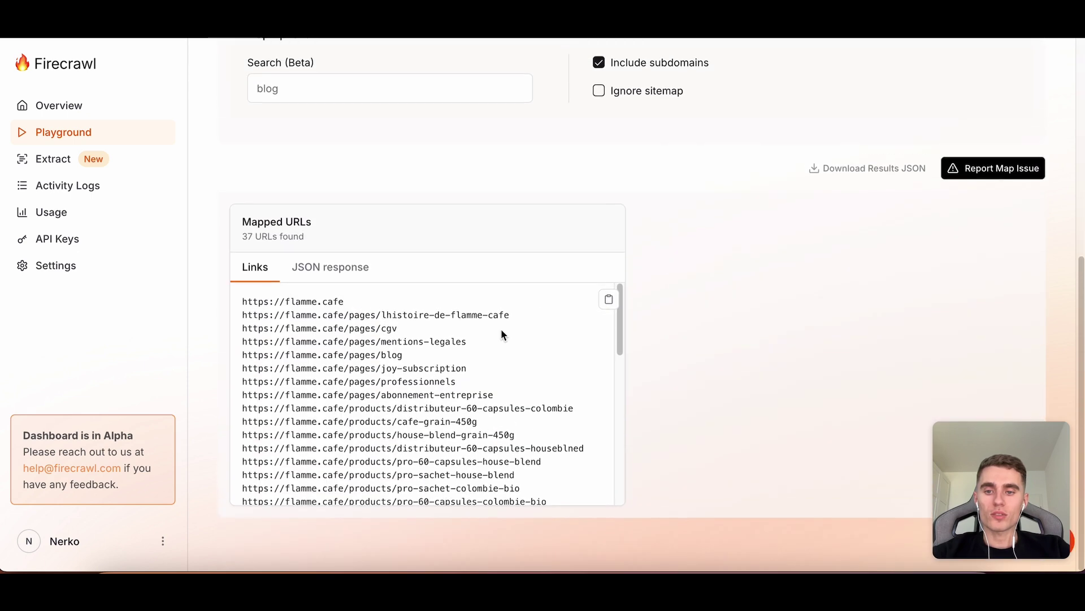
scroll(501, 327, down, 3)
scroll(501, 330, down, 4)
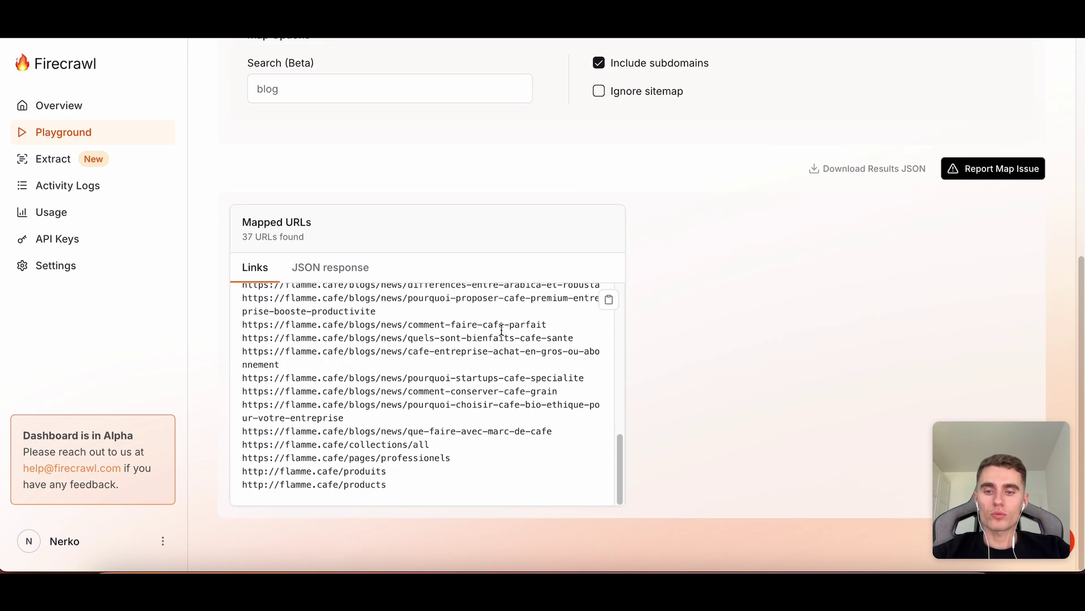
scroll(502, 329, up, 4)
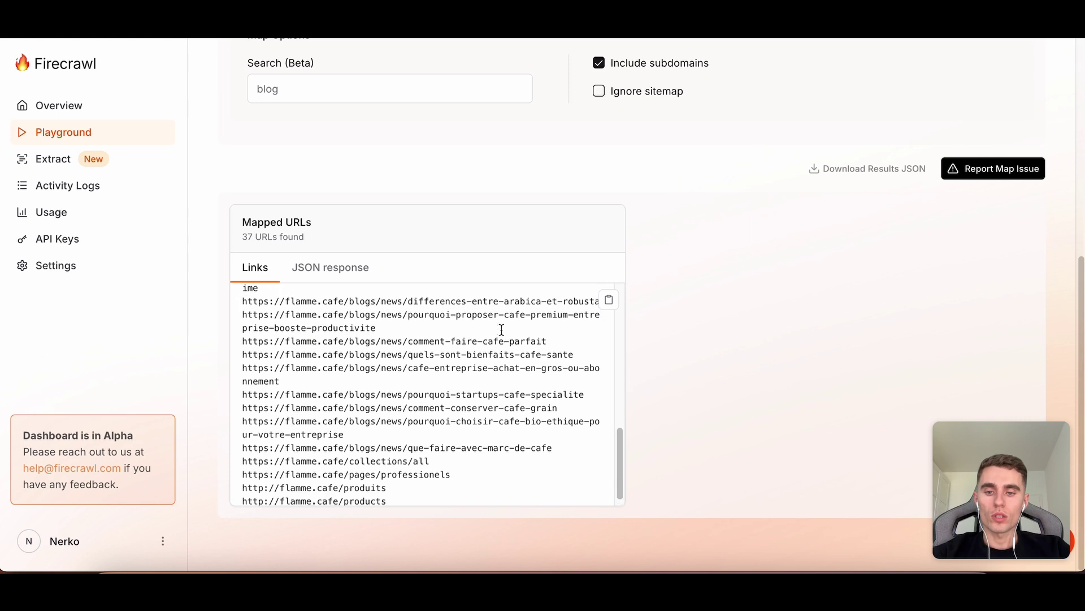
scroll(501, 332, up, 5)
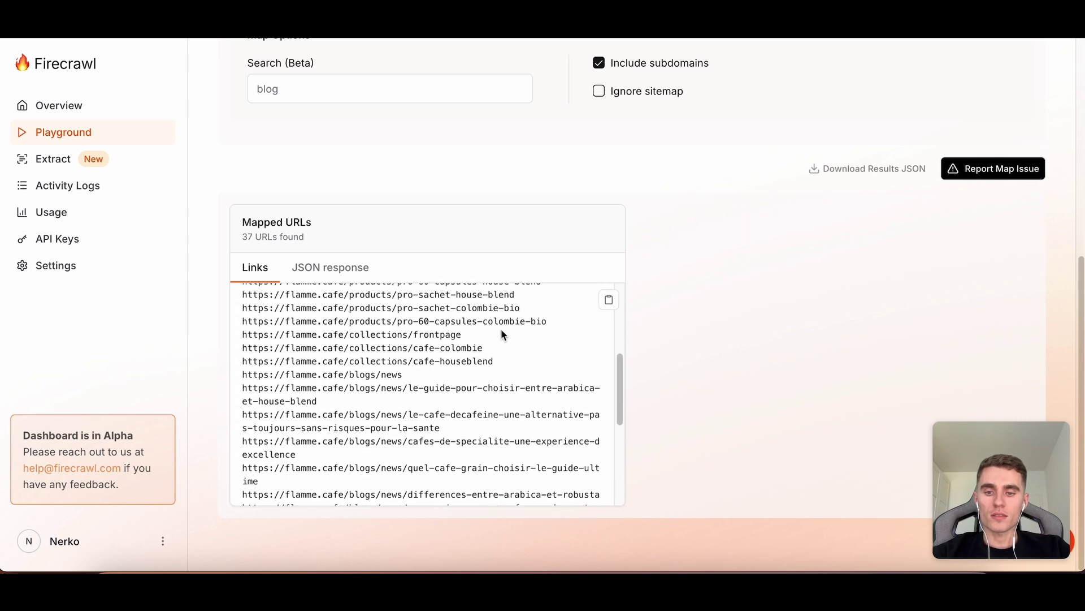
scroll(503, 333, up, 3)
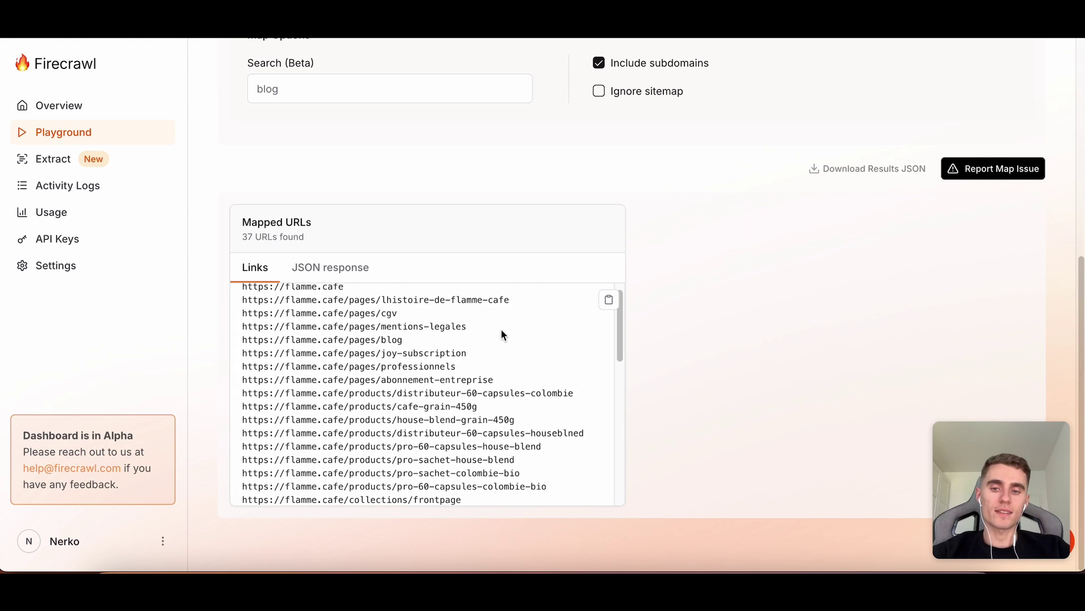
scroll(502, 334, down, 2)
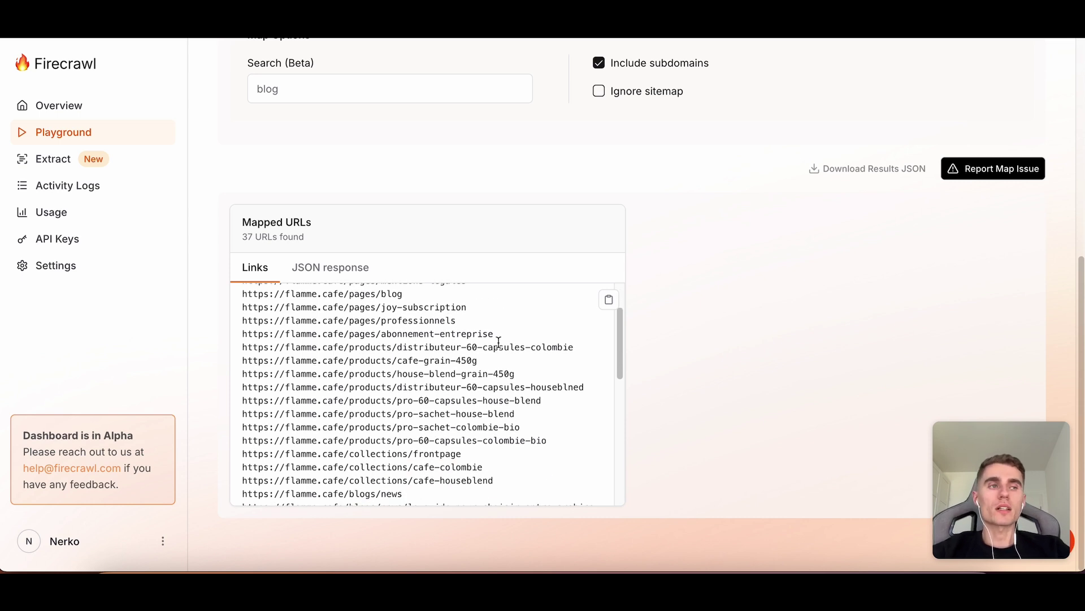
scroll(499, 342, down, 5)
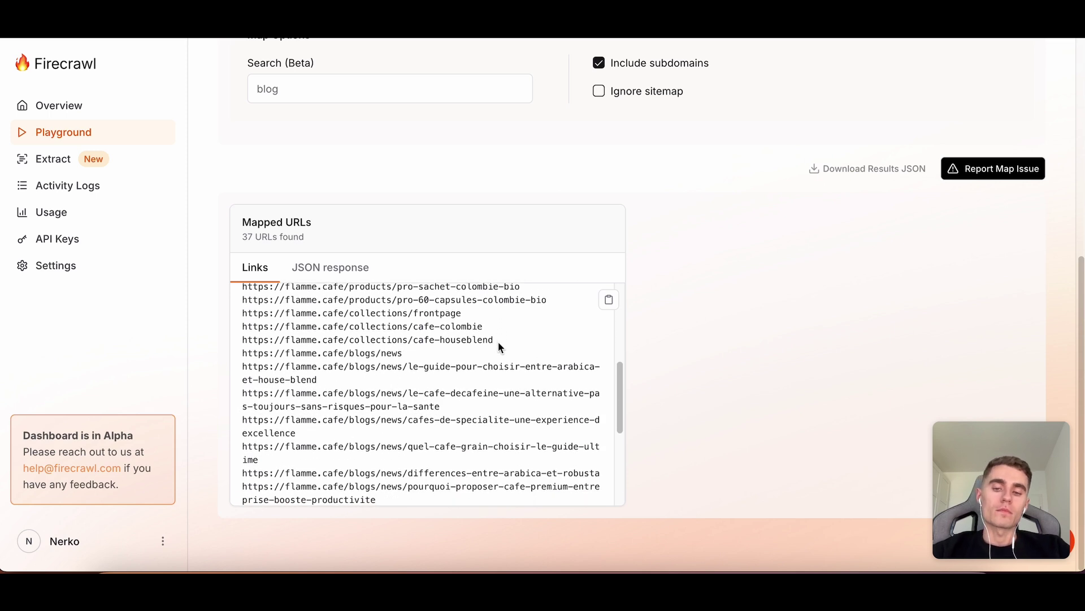
scroll(498, 341, down, 3)
scroll(711, 231, up, 6)
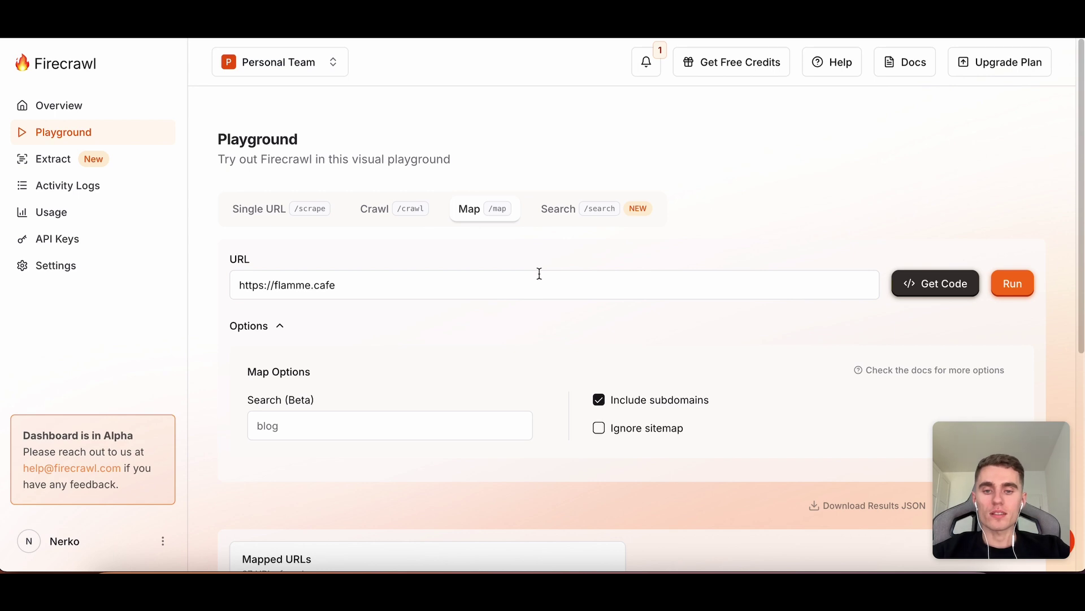
scroll(538, 277, down, 6)
scroll(497, 339, up, 5)
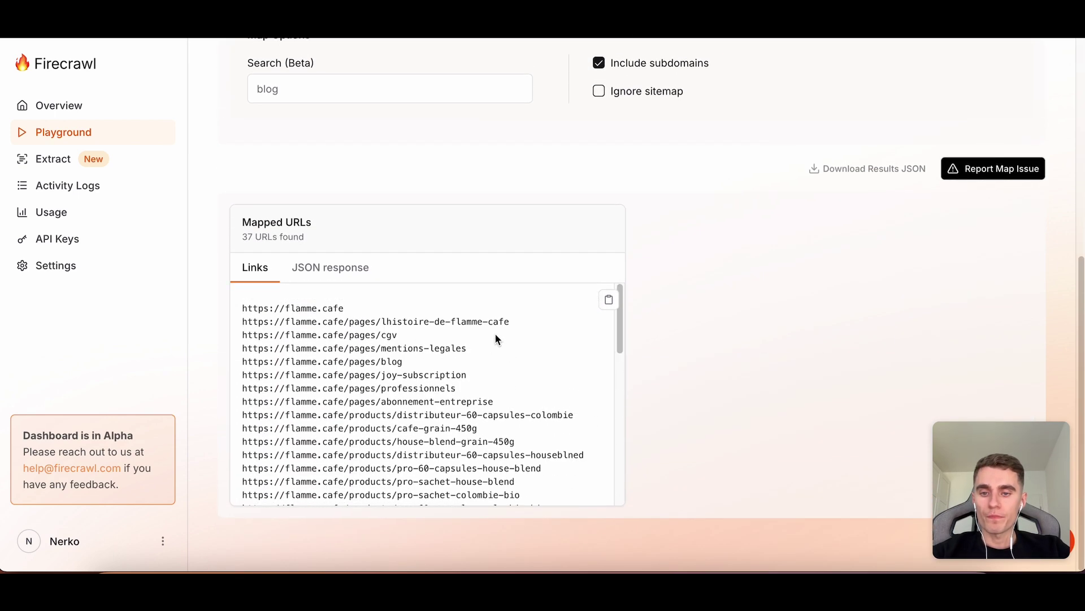
scroll(495, 338, down, 1)
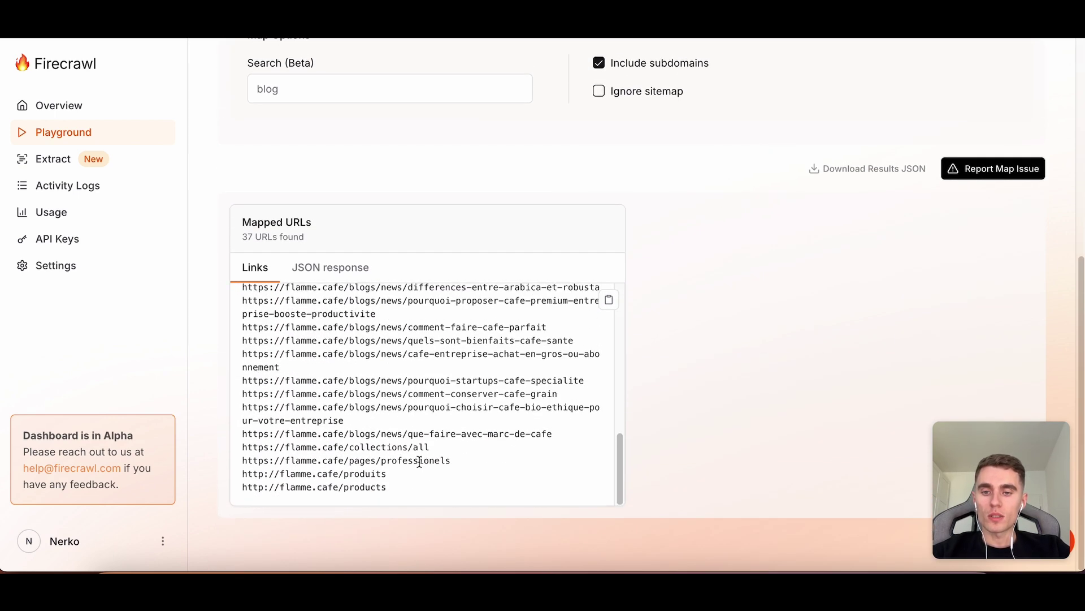
scroll(419, 463, up, 10)
scroll(430, 379, down, 3)
scroll(425, 378, down, 1)
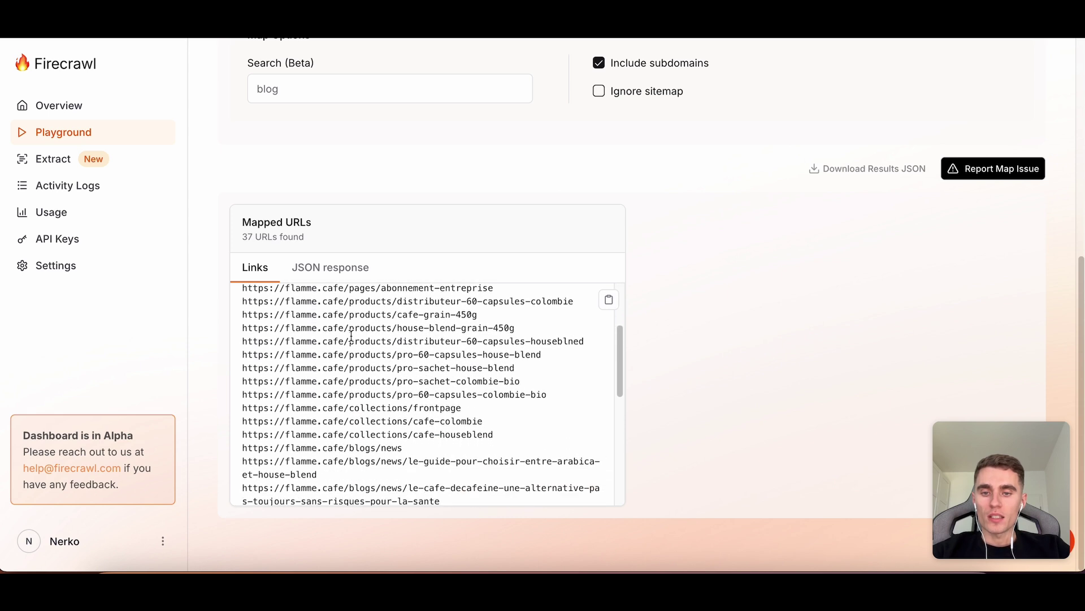
scroll(351, 336, up, 1)
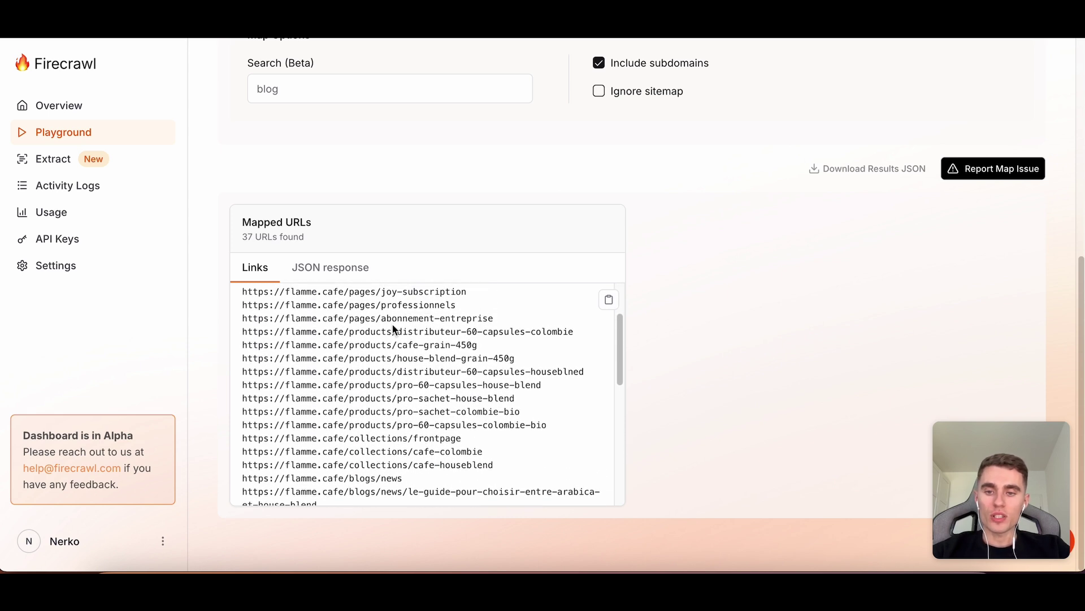
drag(349, 332, 583, 338)
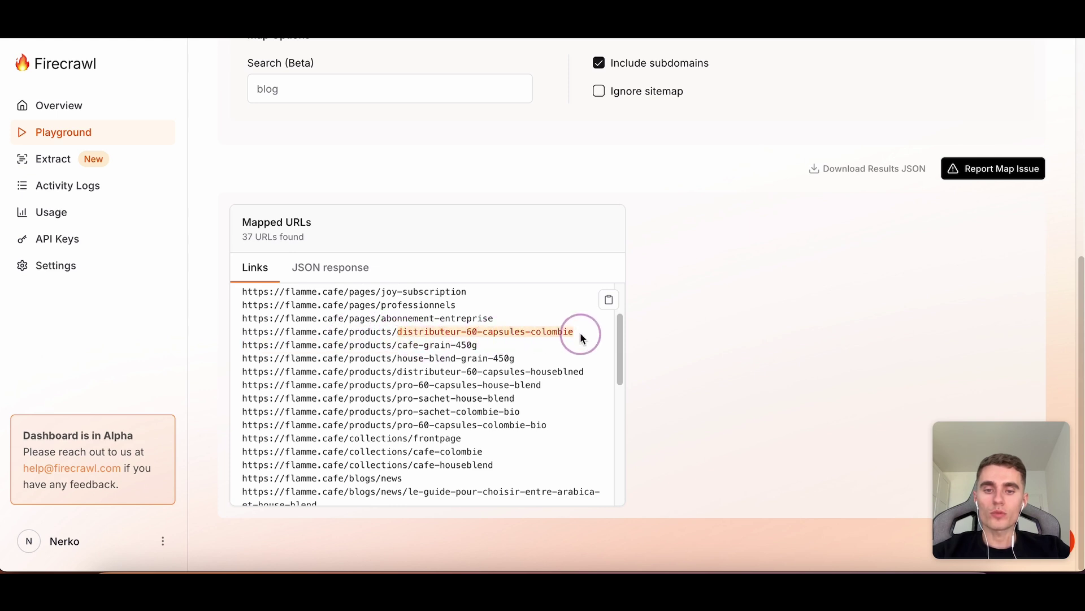
drag(397, 345, 484, 356)
click(400, 358)
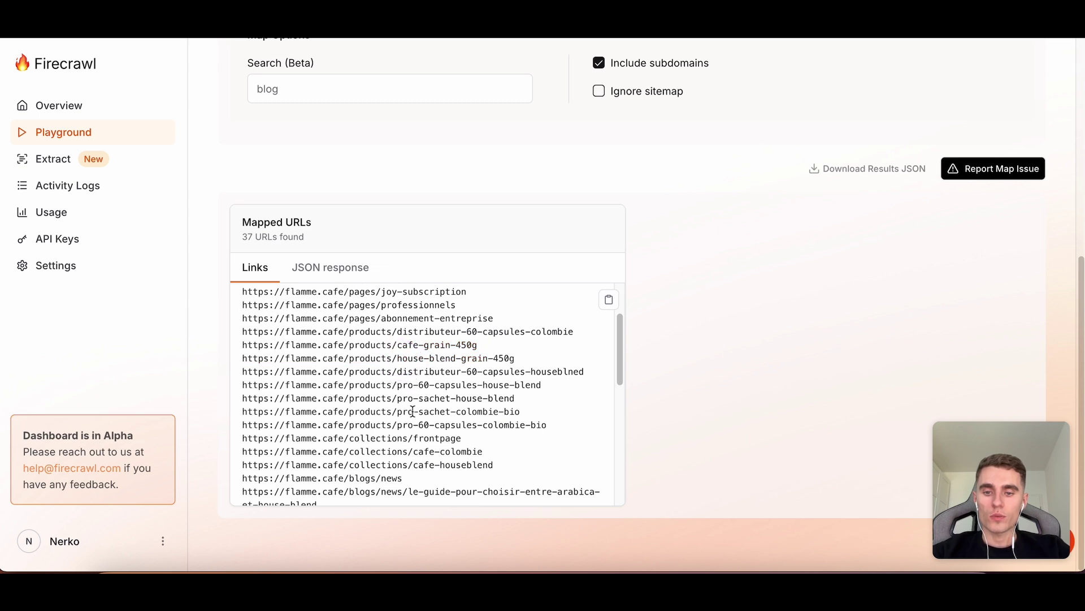
scroll(442, 362, down, 5)
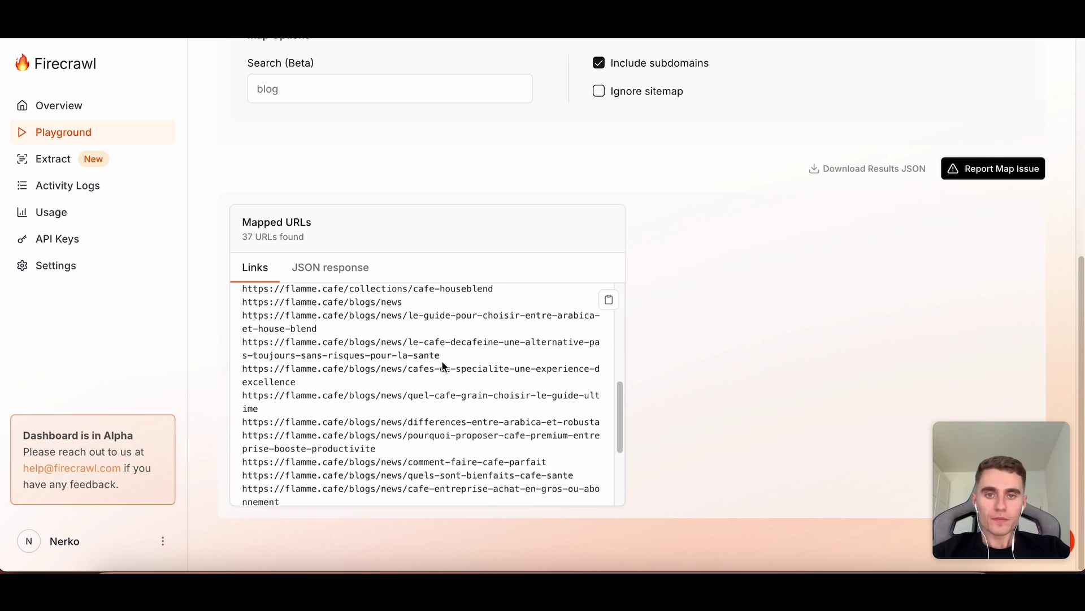
scroll(443, 366, up, 5)
scroll(708, 340, up, 6)
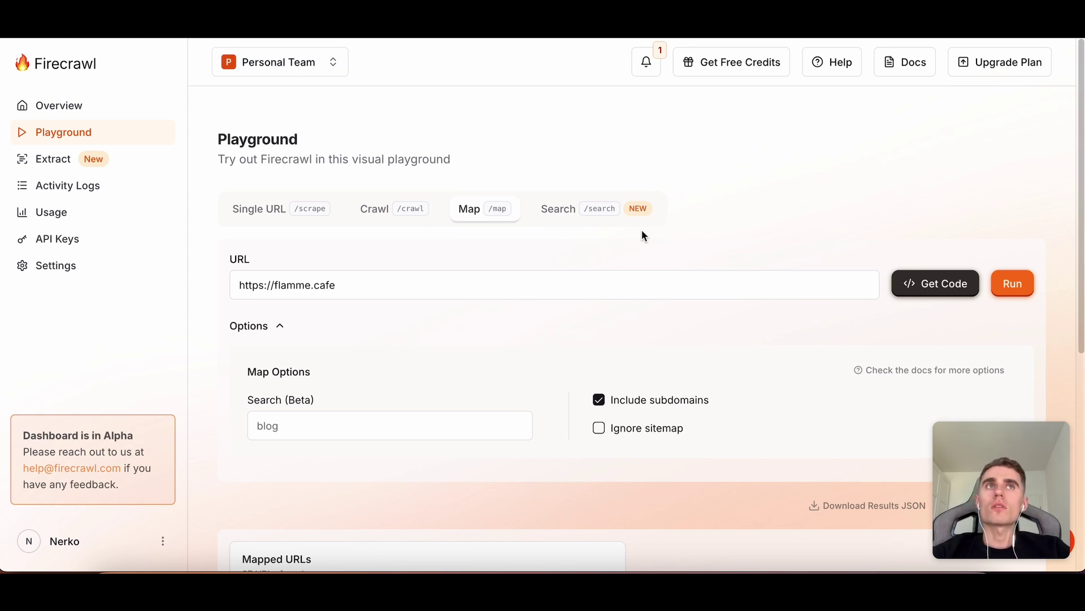
scroll(642, 230, down, 4)
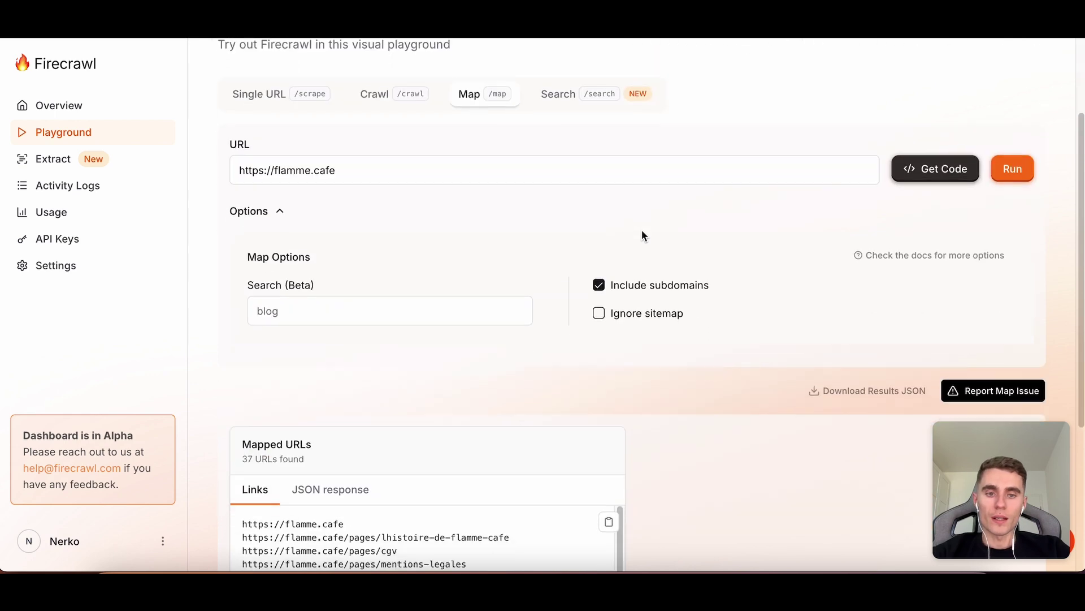
scroll(642, 229, up, 2)
scroll(643, 230, up, 2)
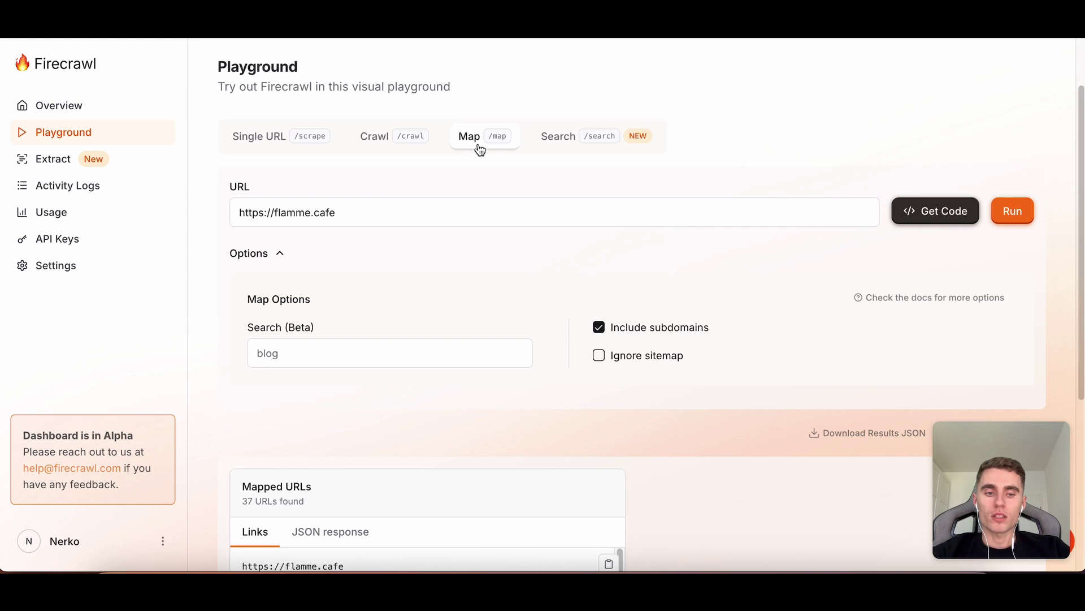
click(280, 139)
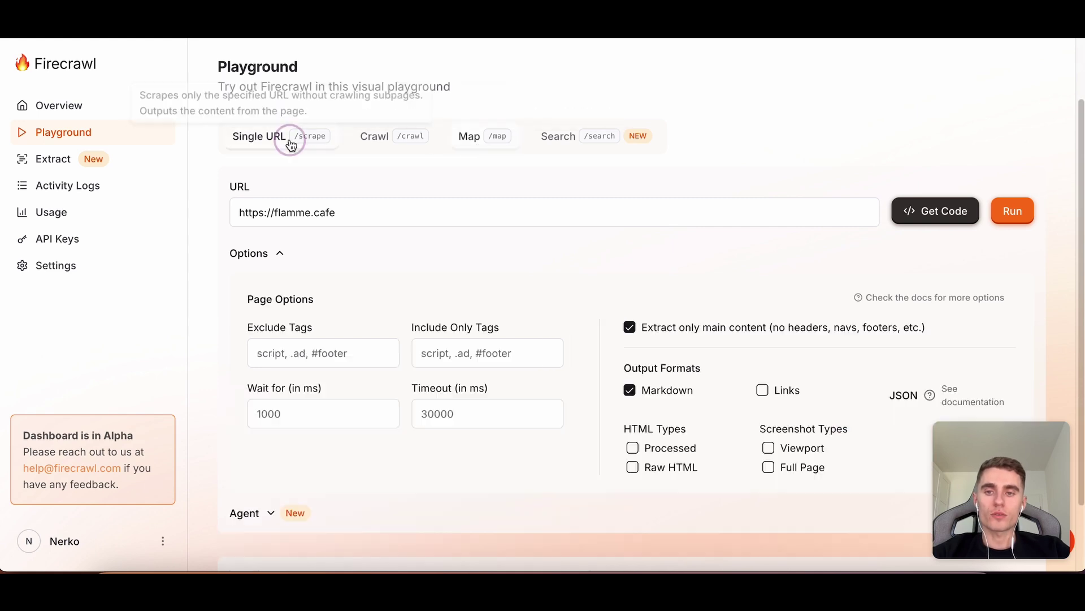
scroll(388, 243, down, 2)
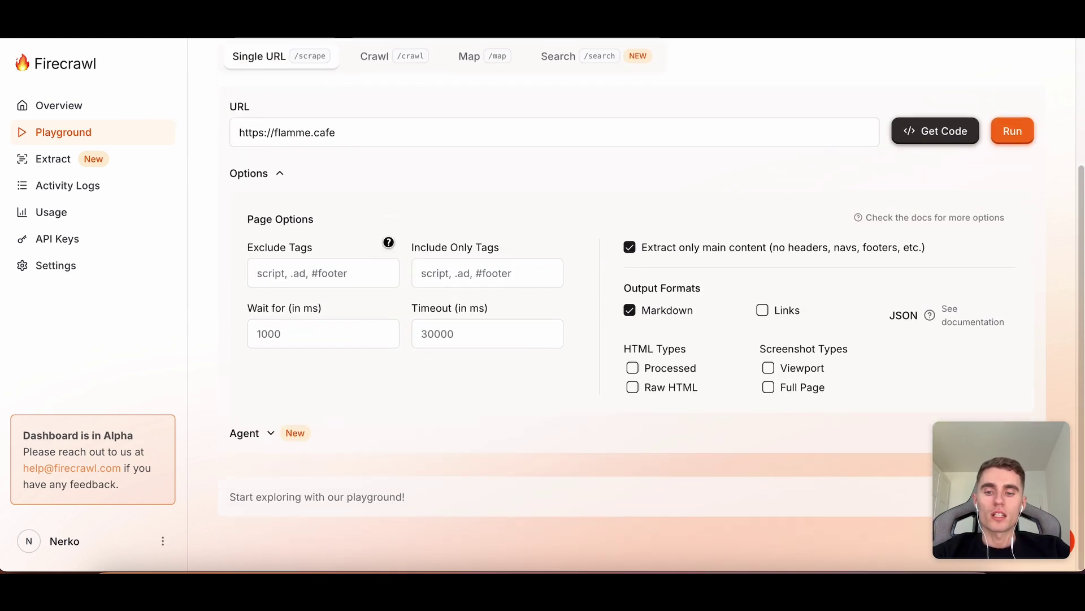
scroll(428, 135, up, 5)
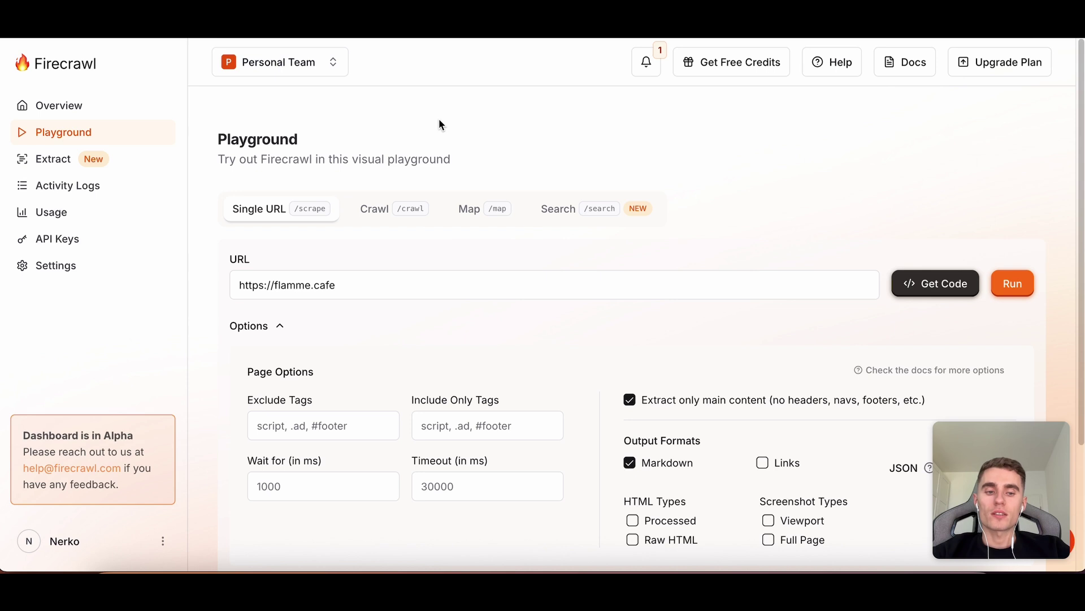
click(405, 283)
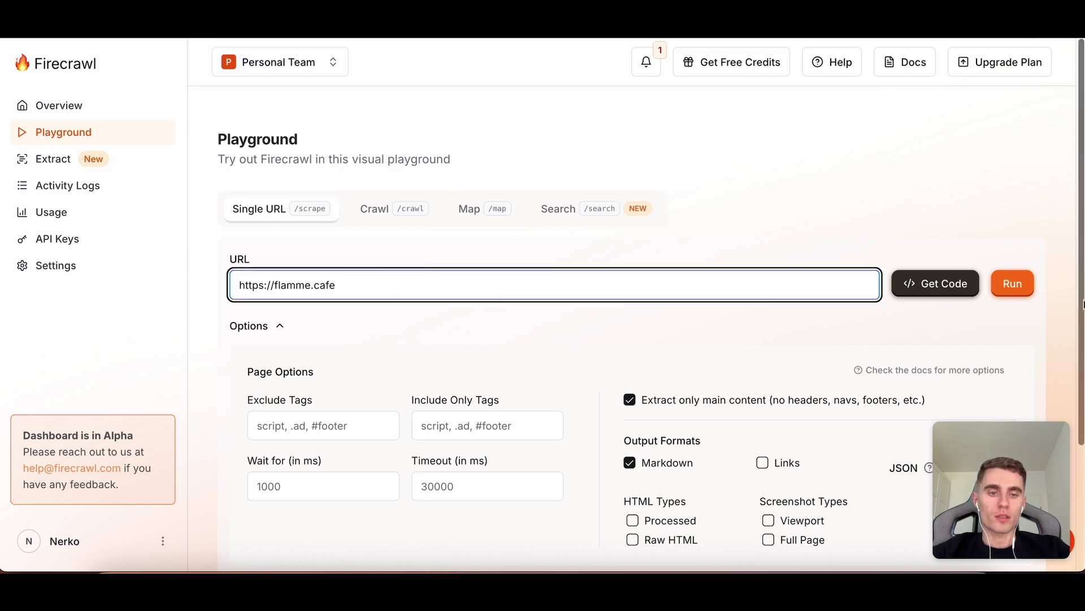
scroll(916, 342, down, 2)
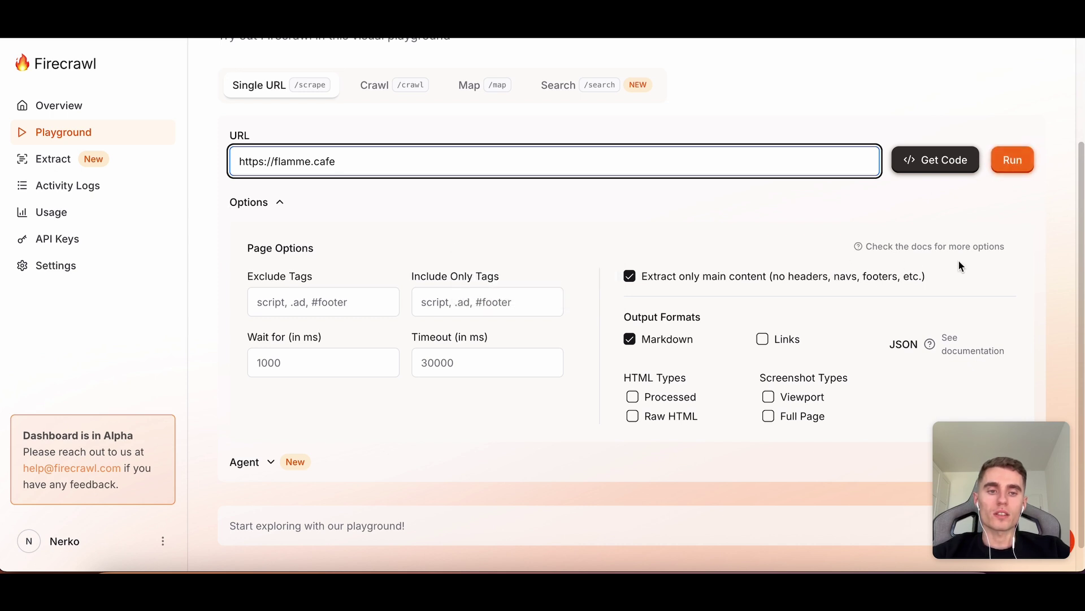
click(1013, 160)
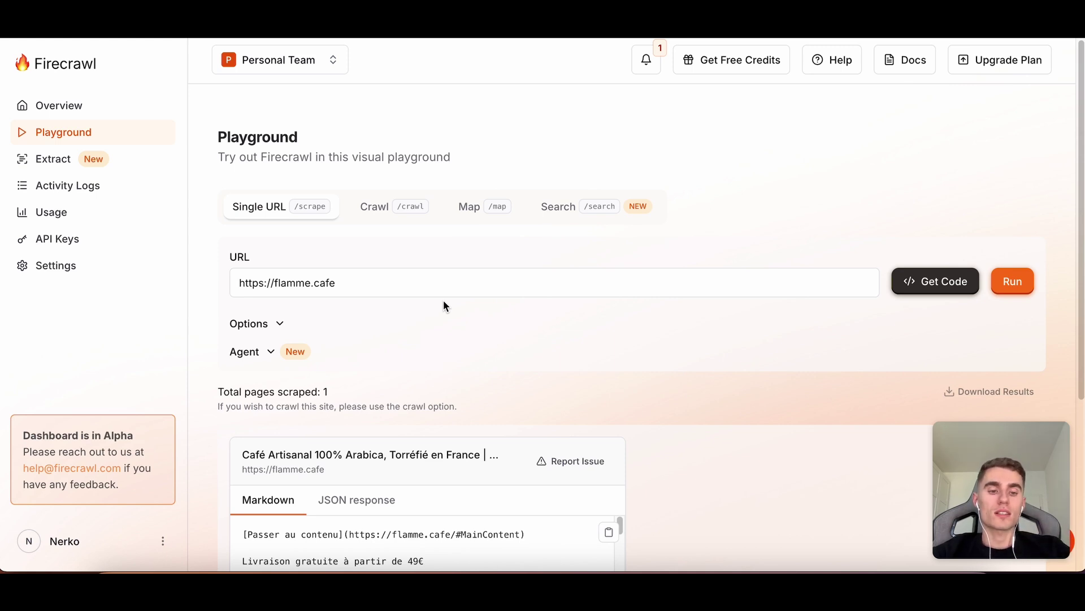
scroll(444, 301, down, 4)
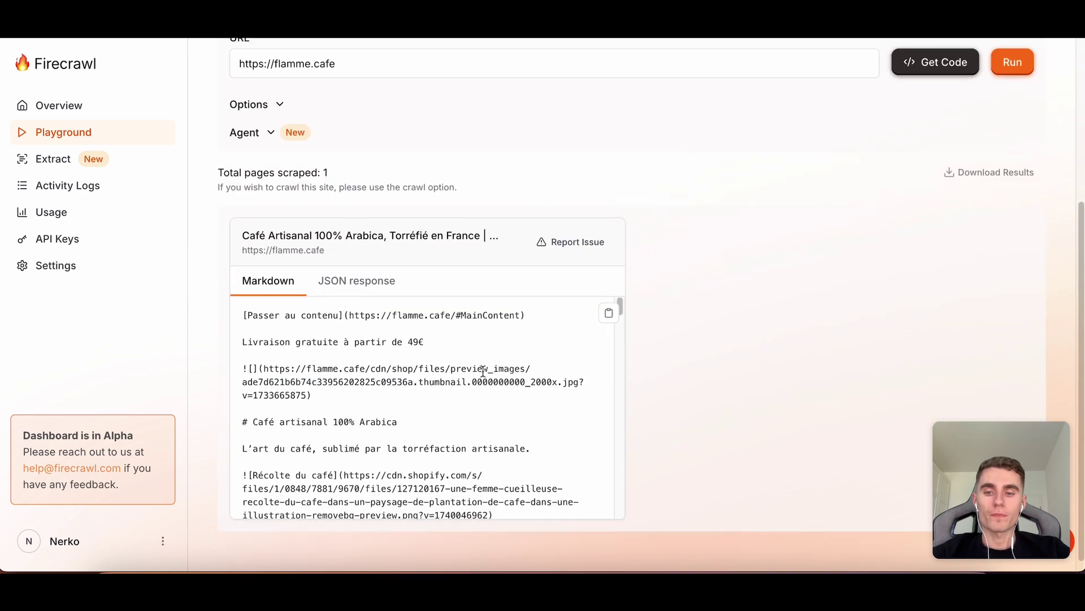
scroll(420, 363, down, 1)
scroll(376, 328, up, 1)
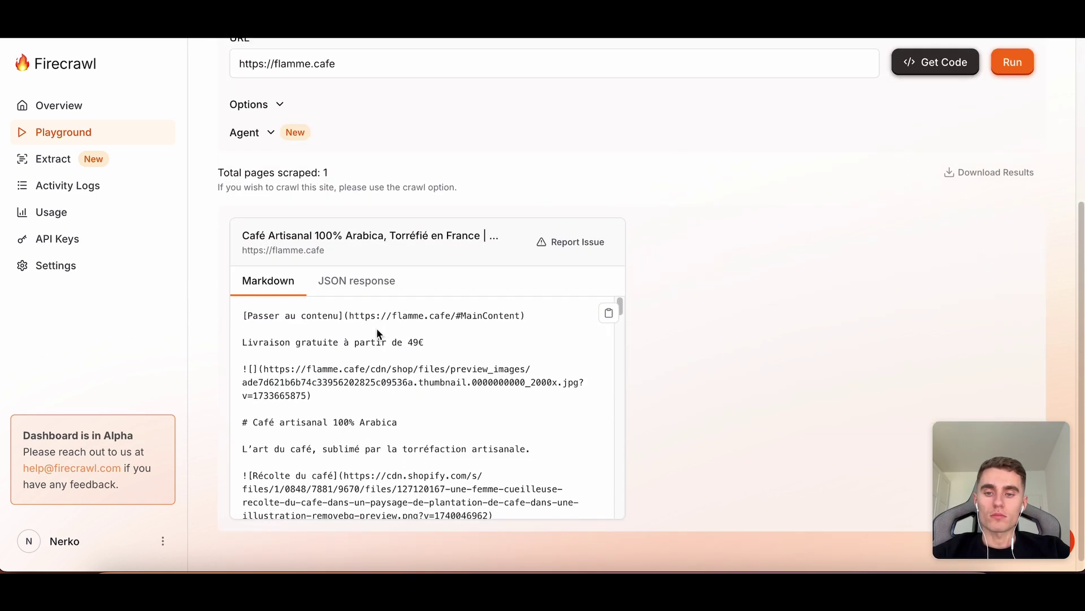
scroll(376, 328, down, 4)
scroll(365, 351, up, 3)
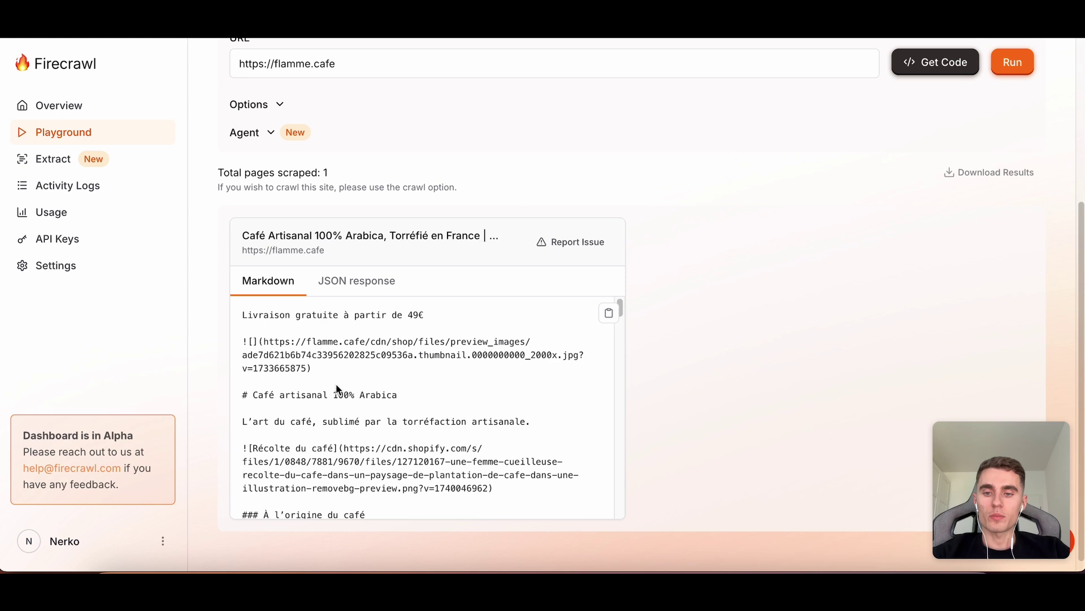
scroll(336, 385, down, 2)
scroll(339, 385, up, 2)
scroll(339, 385, down, 3)
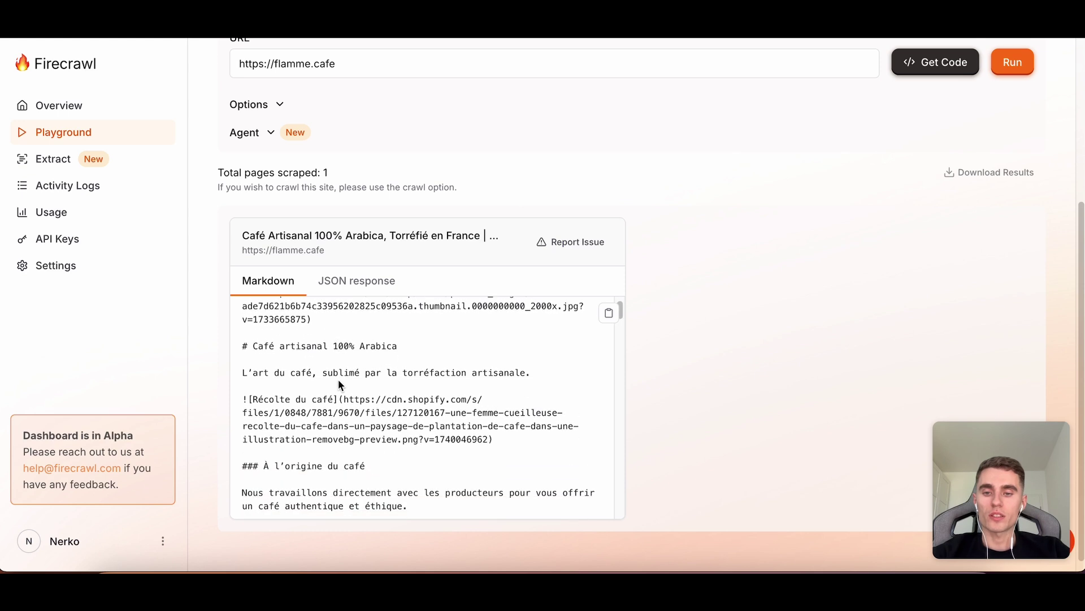
scroll(343, 411, down, 10)
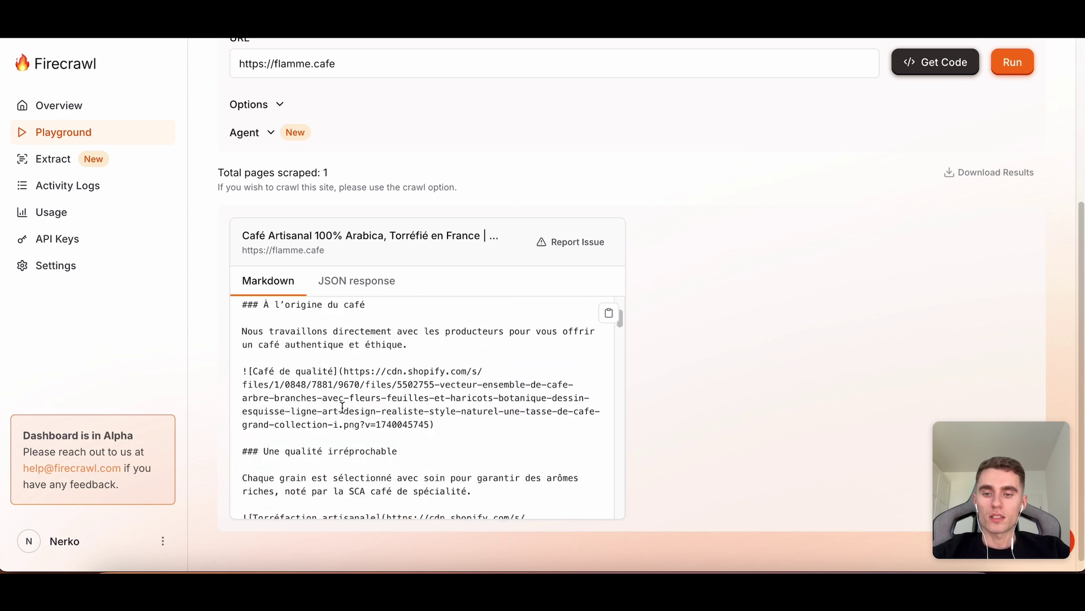
scroll(343, 411, down, 20)
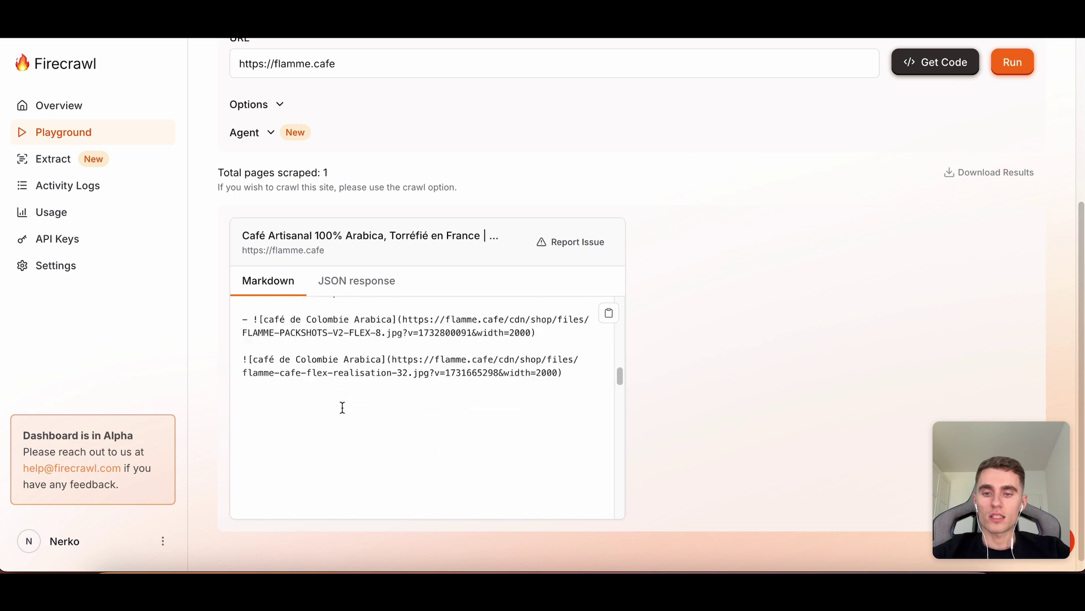
scroll(343, 407, down, 20)
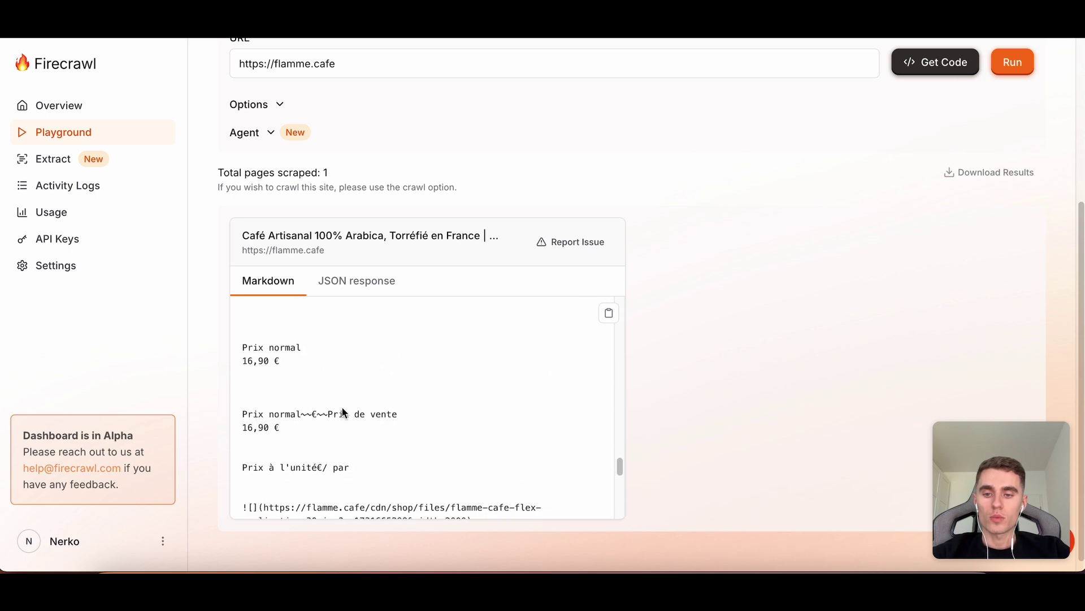
scroll(342, 408, up, 15)
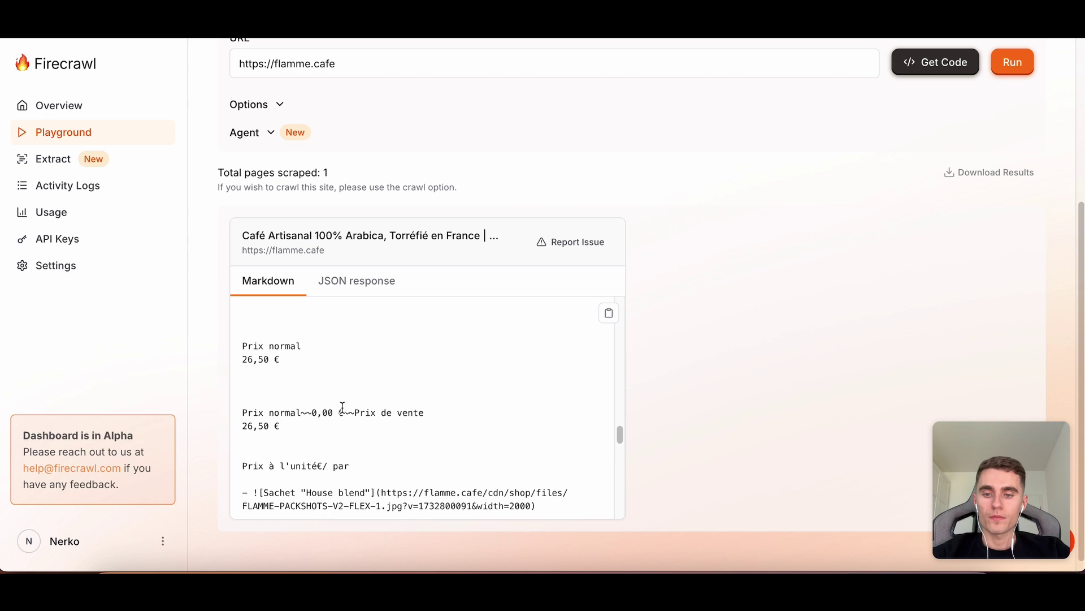
scroll(342, 407, up, 15)
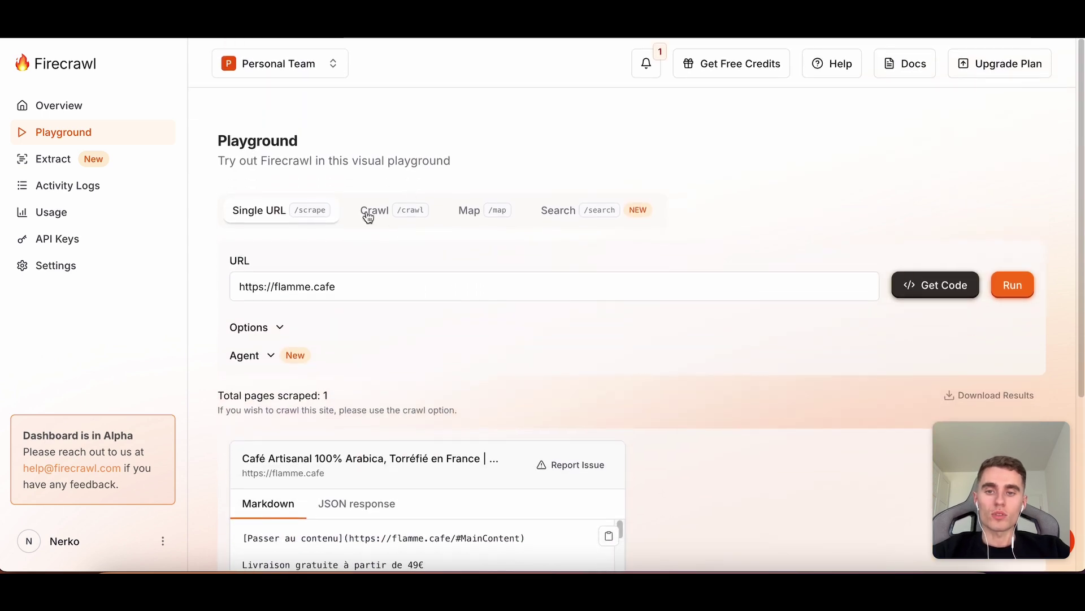
From the Extract section, open the Extract (Beta) playground form with its empty data-request prompt.
click(92, 169)
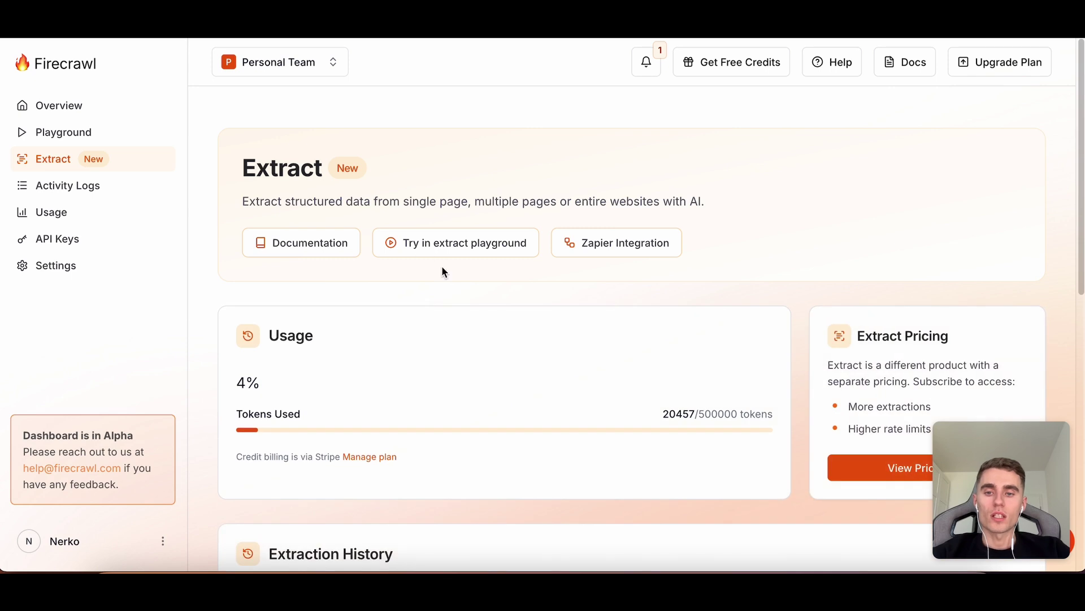
click(424, 243)
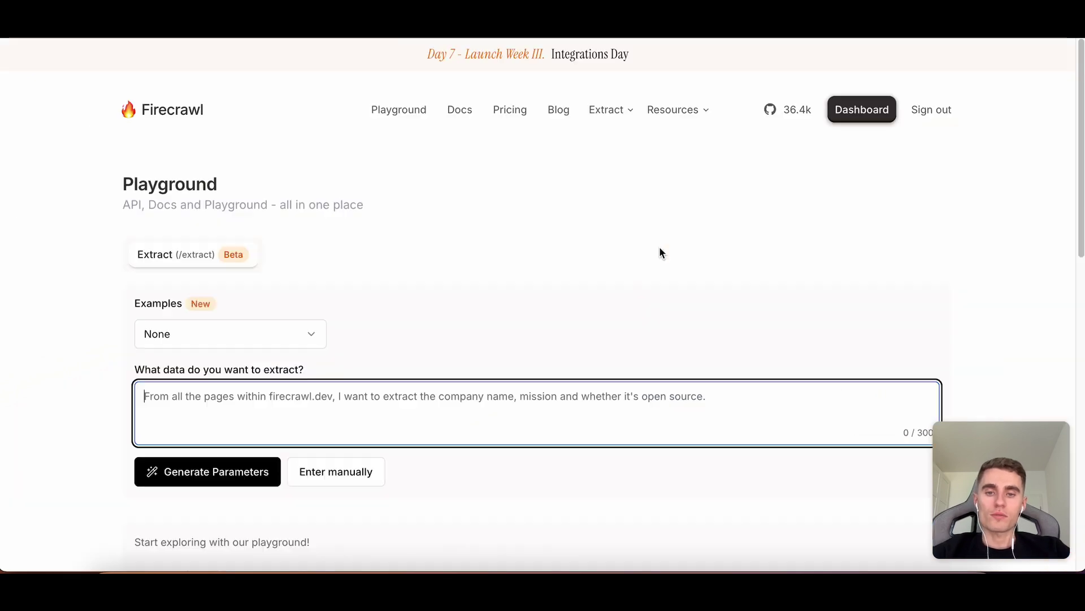
scroll(439, 231, down, 3)
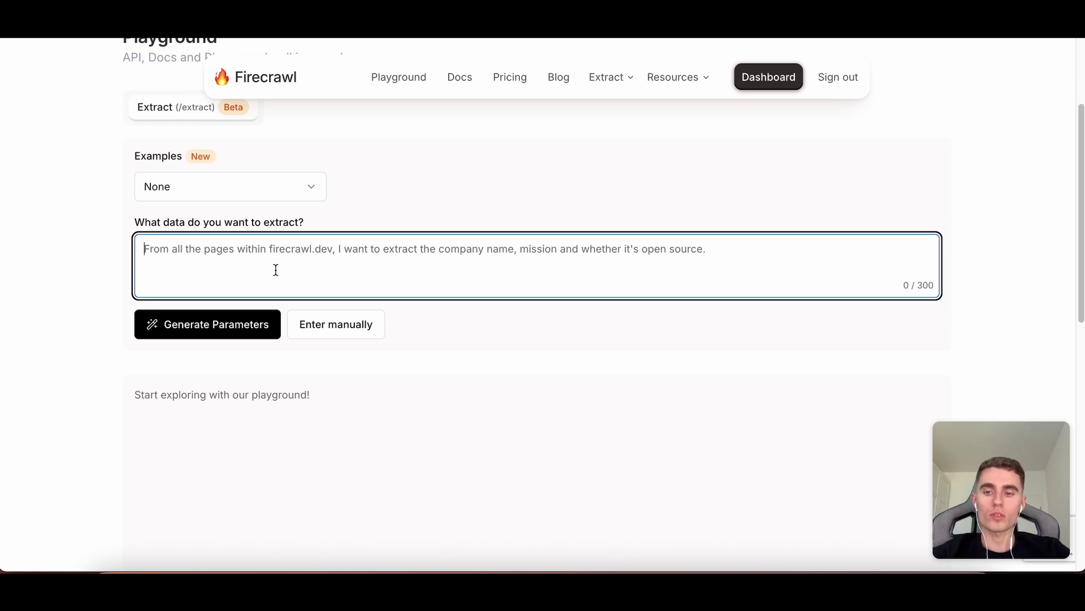
scroll(276, 270, up, 2)
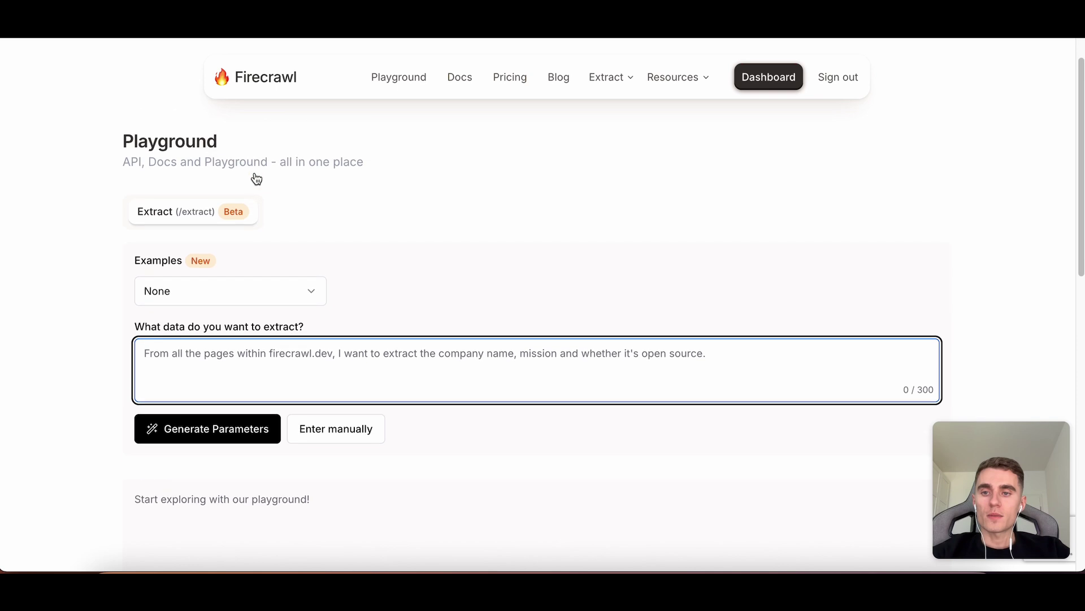
drag(135, 324, 321, 327)
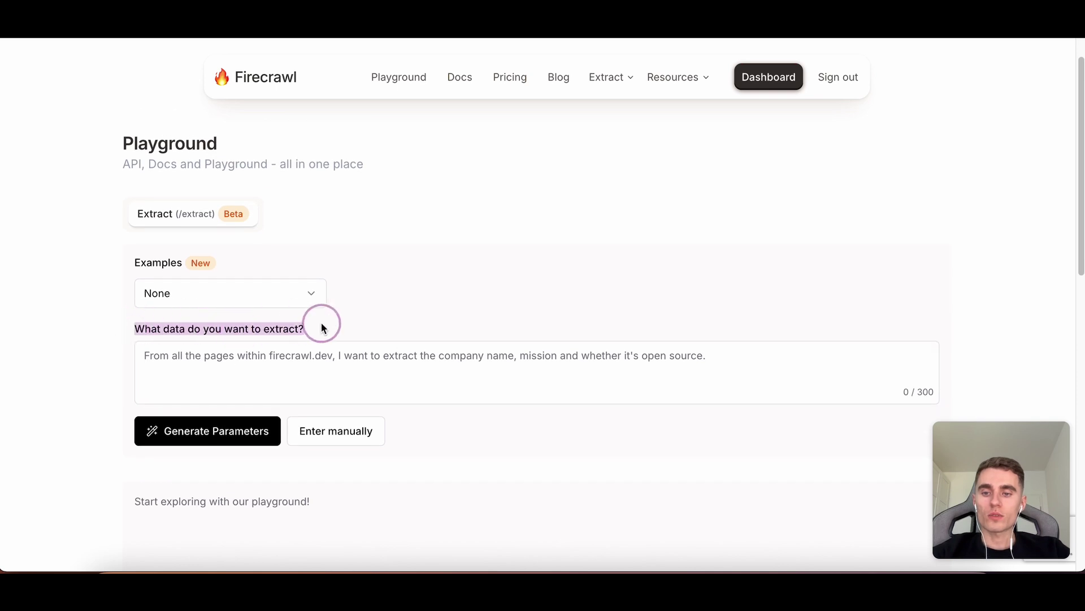
click(232, 379)
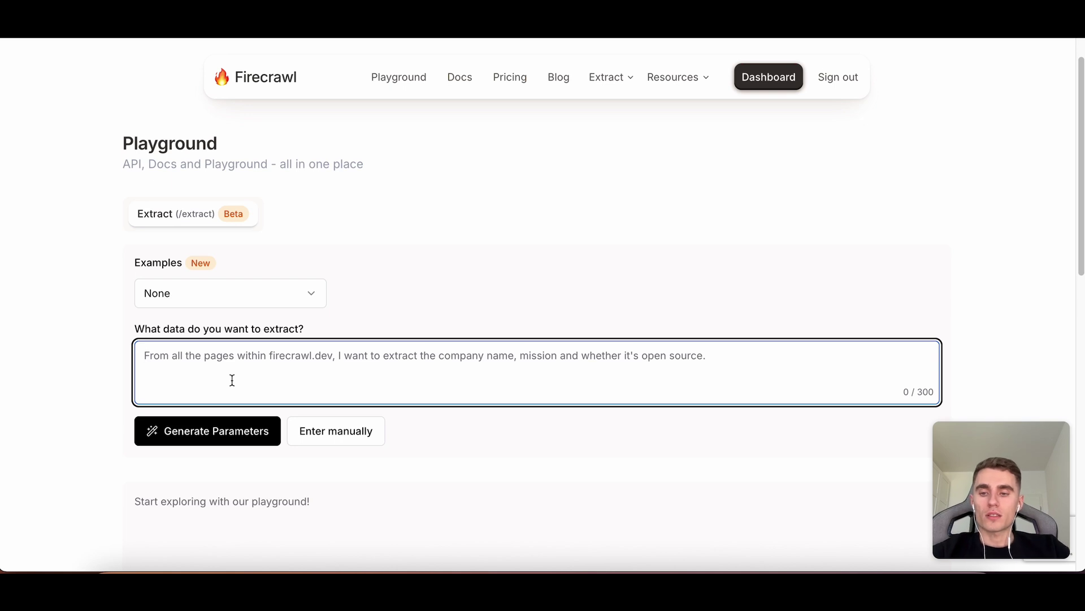
text(l)
key(BackSpace)
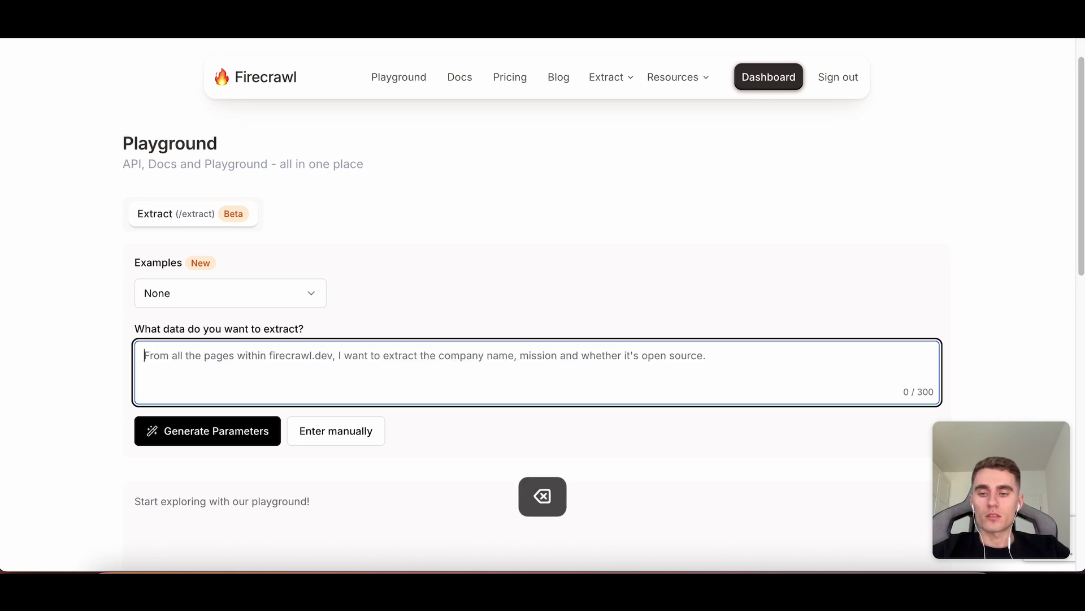
text(I want to )
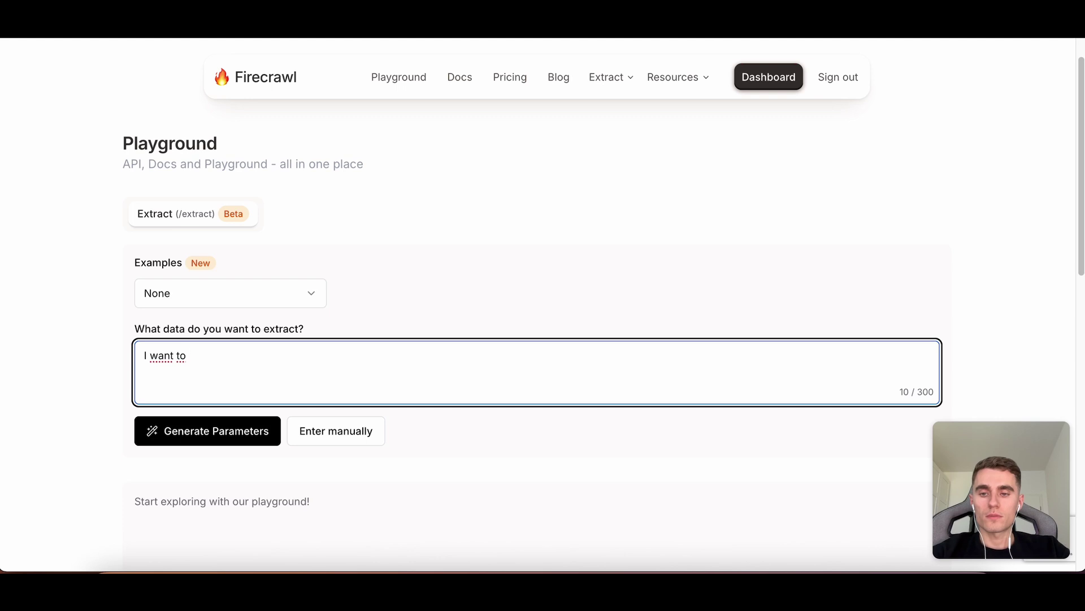
text(extra)
key(BackSpace)
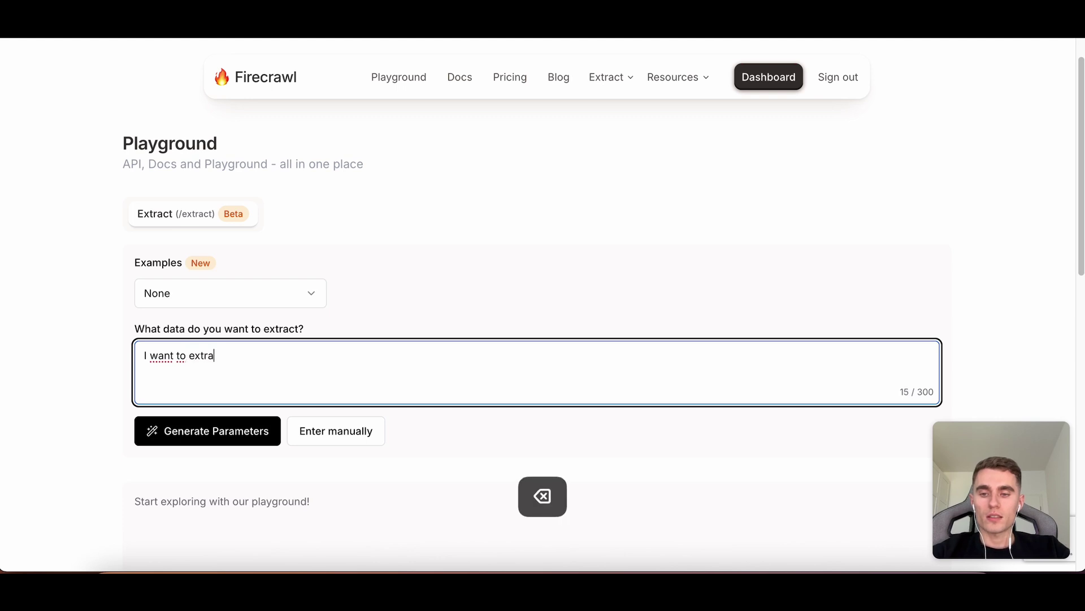
text(ract all the othe)
key(BackSpace)
key(BackSpace)
key(BackSpace)
key(BackSpace)
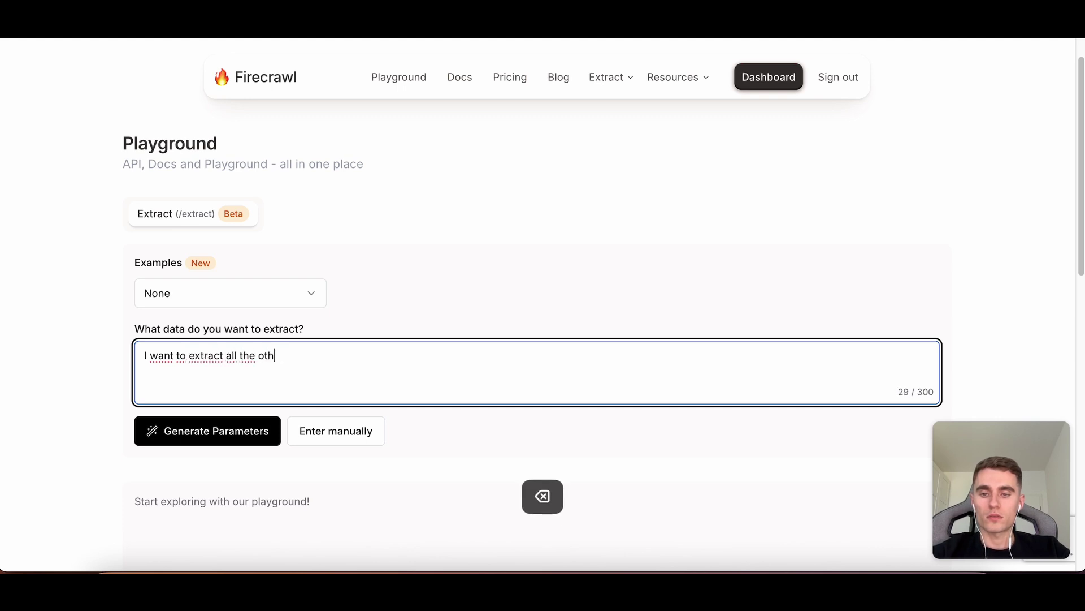
text(information)
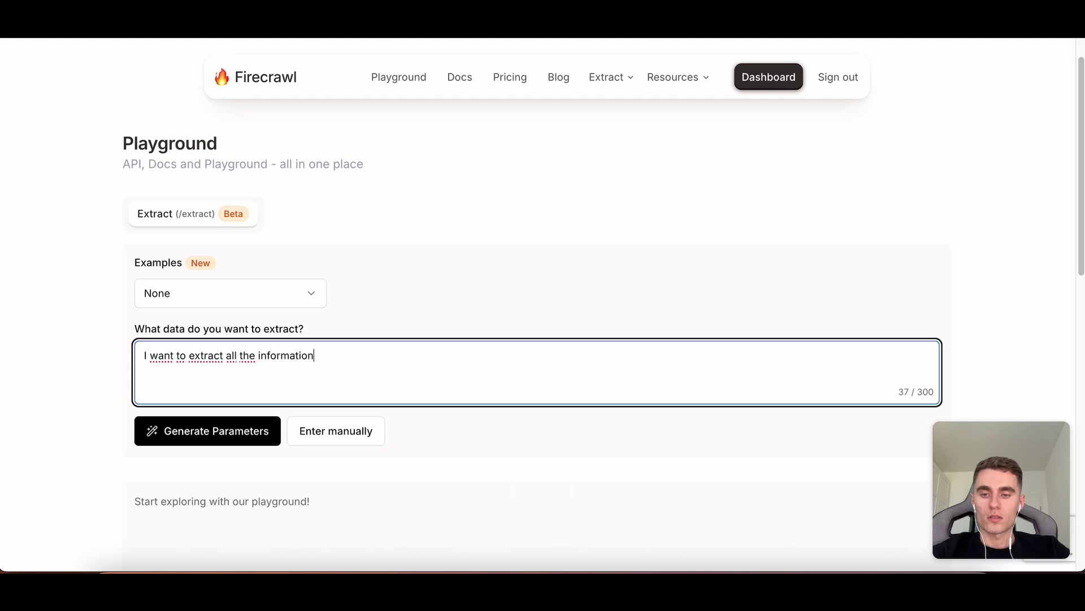
text( pro)
key(BackSpace)
text(od)
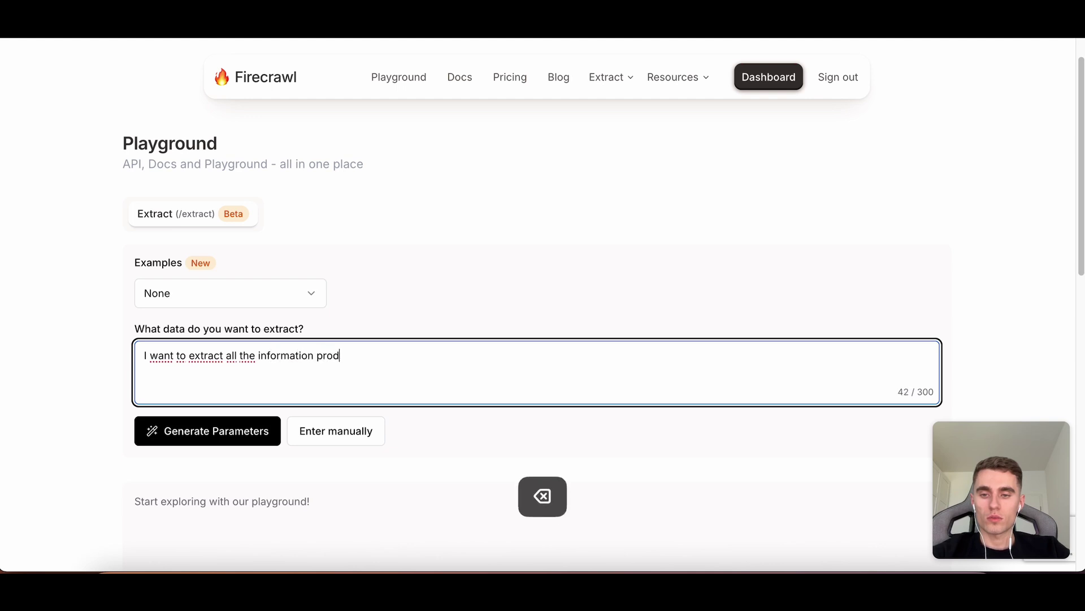
text(uct from https://falm)
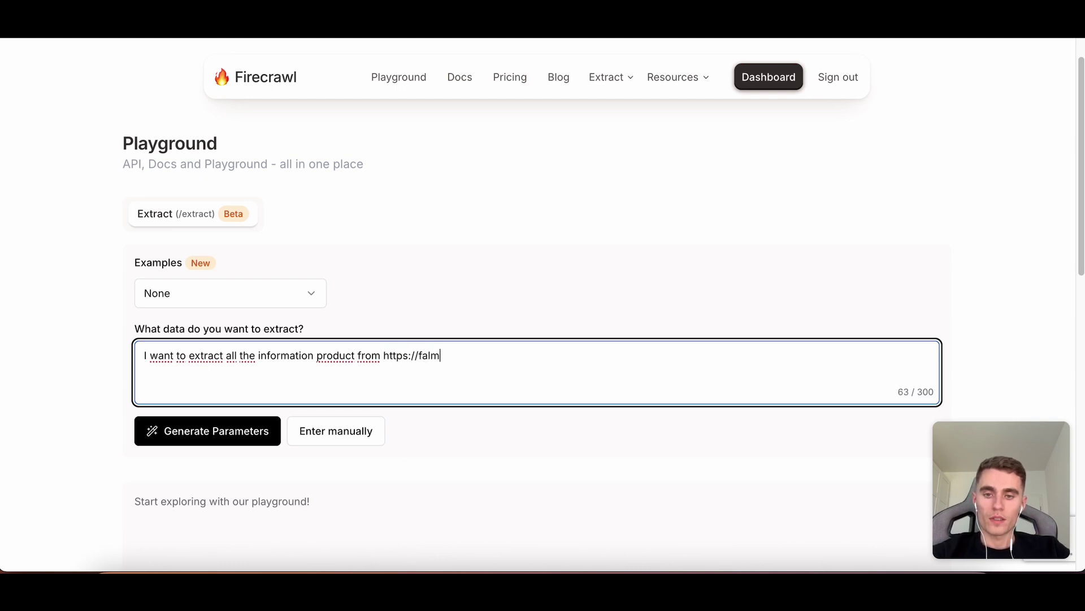
key(BackSpace)
key(BackSpace)
key(BackSpace)
text(lamme.cafe)
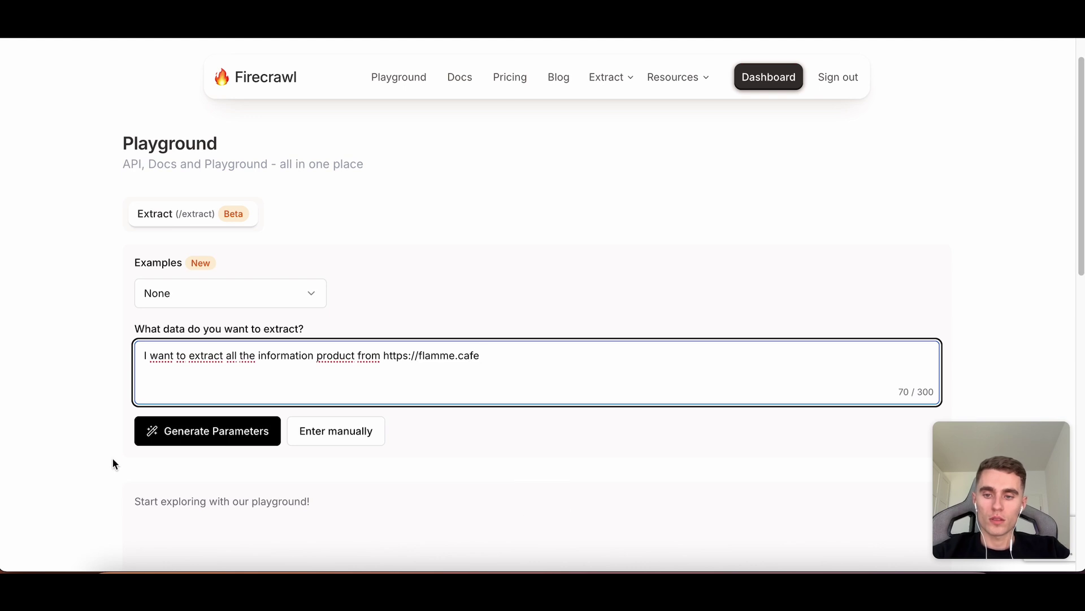
Generate parameters and review the resulting schema and rewritten extraction prompt.
click(182, 443)
scroll(133, 343, down, 4)
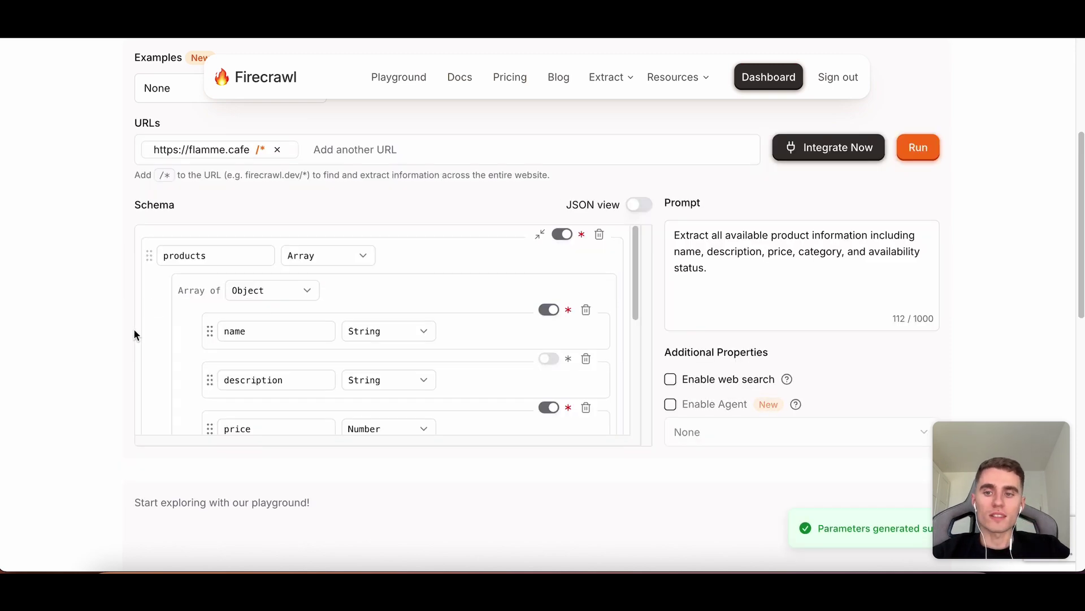
drag(177, 205, 134, 204)
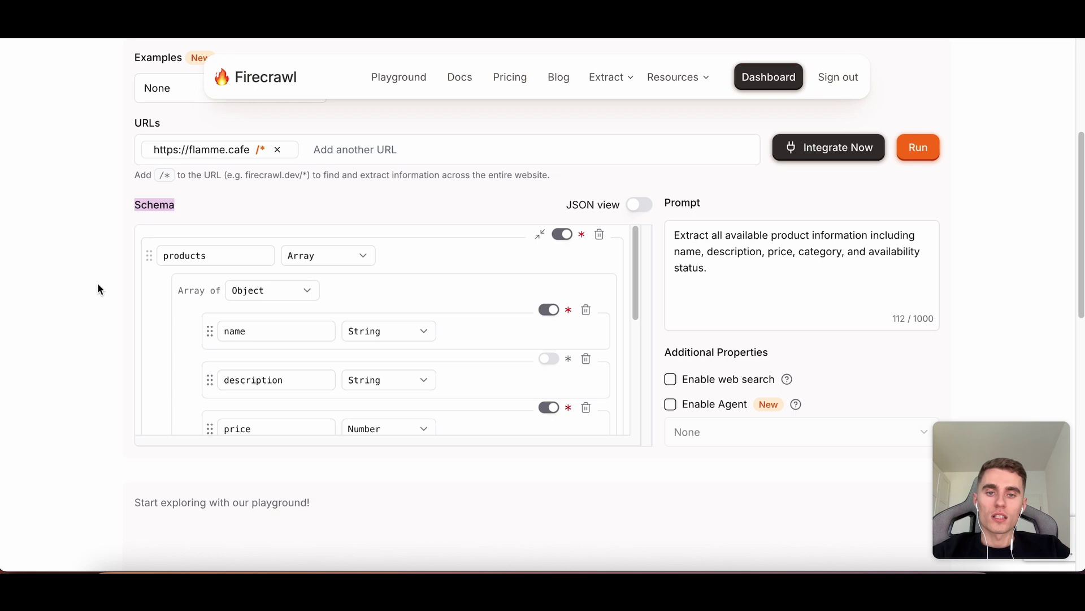
scroll(209, 245, down, 2)
scroll(351, 239, up, 1)
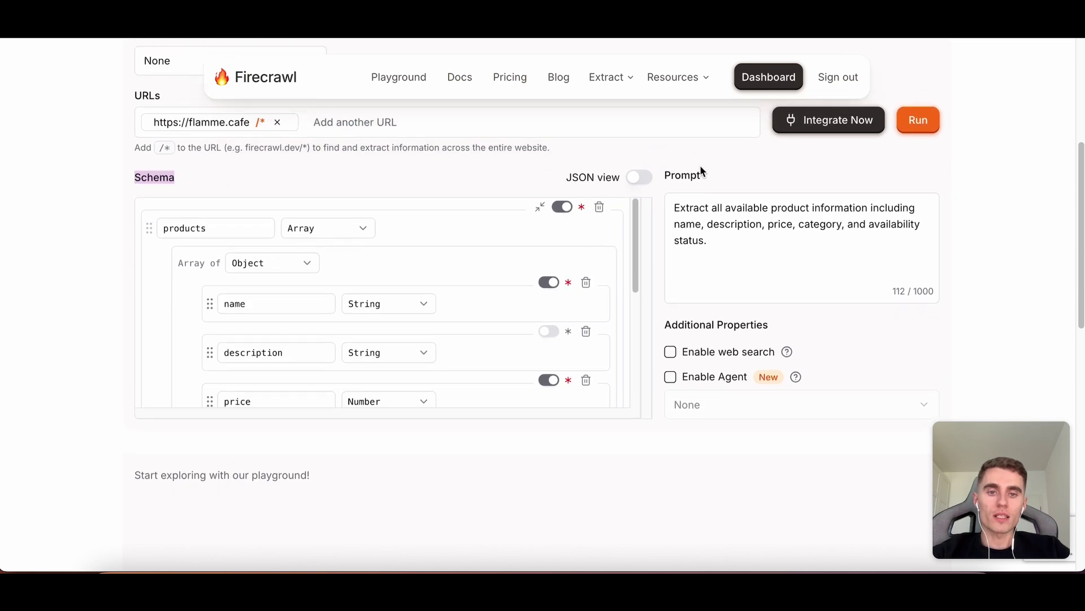
drag(673, 208, 857, 240)
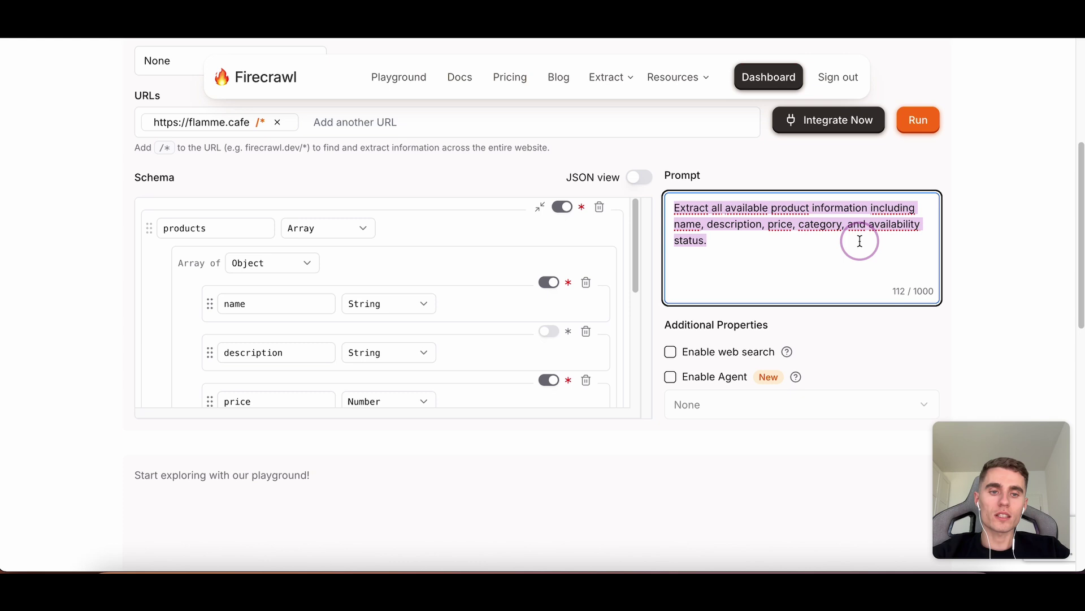
click(989, 209)
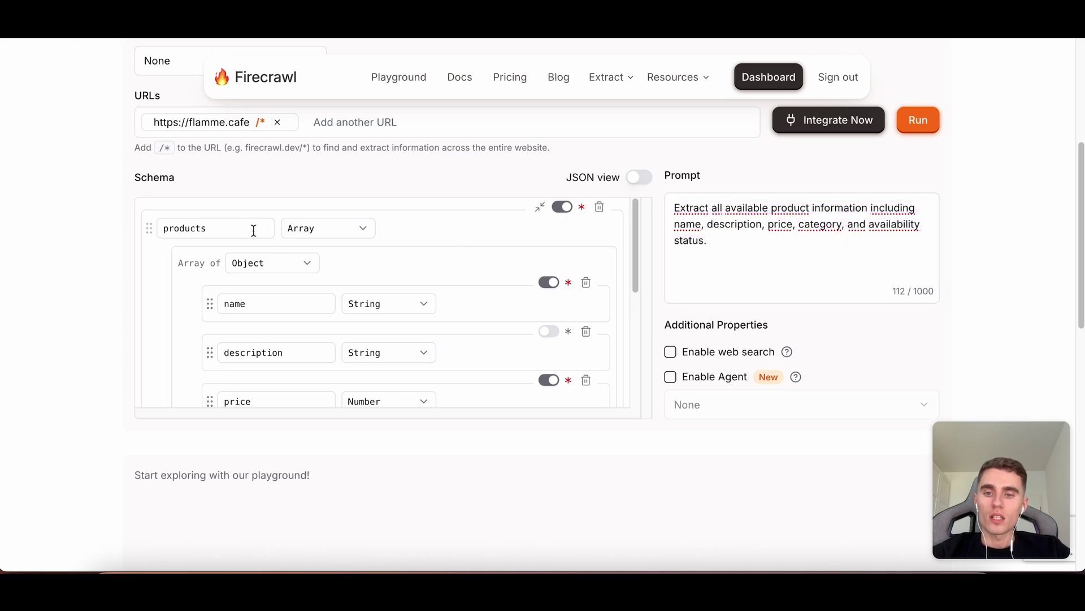
Scroll through the products schema fields: name, description, price, category and availability.
scroll(303, 250, down, 2)
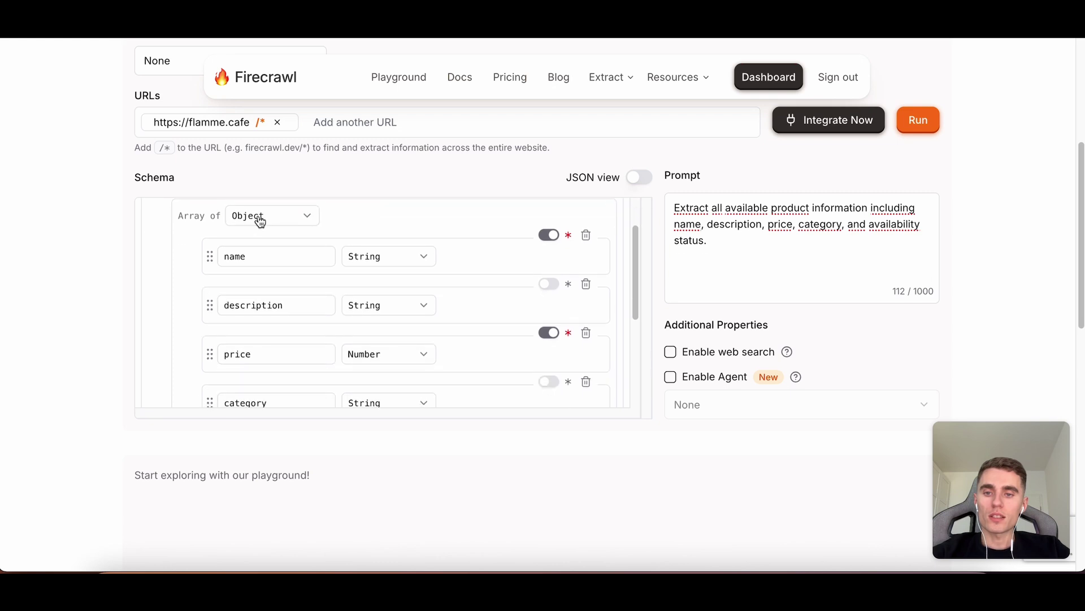
scroll(260, 220, down, 2)
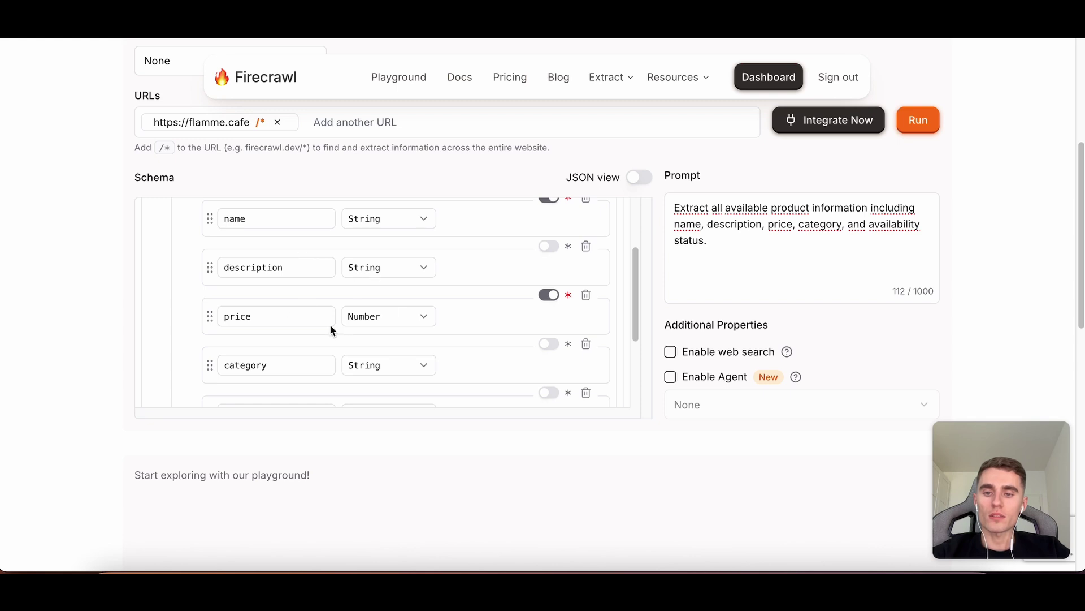
scroll(326, 326, down, 2)
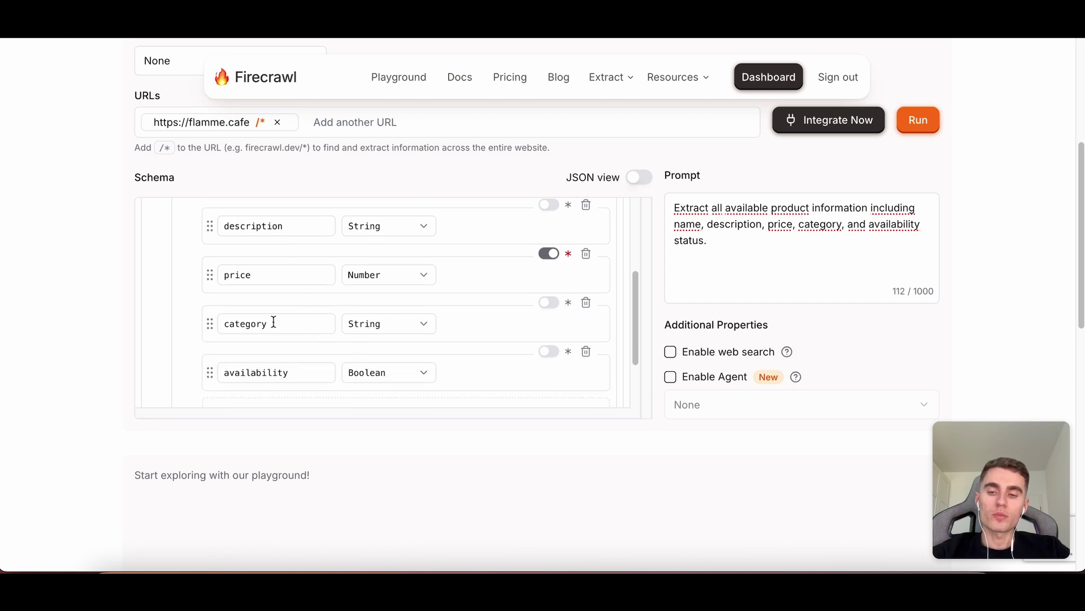
scroll(303, 338, down, 2)
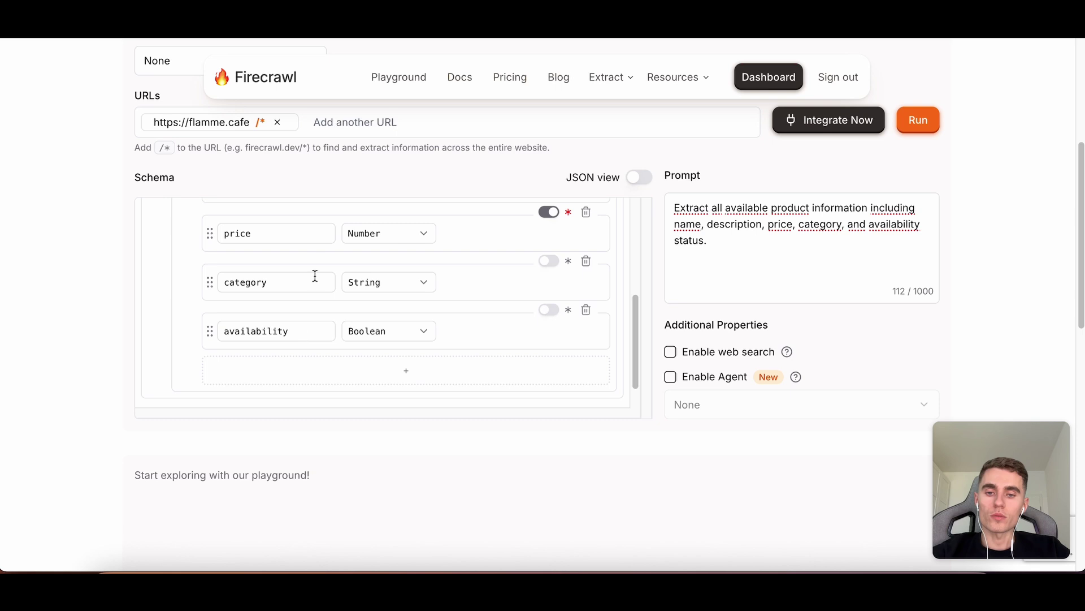
scroll(319, 321, up, 8)
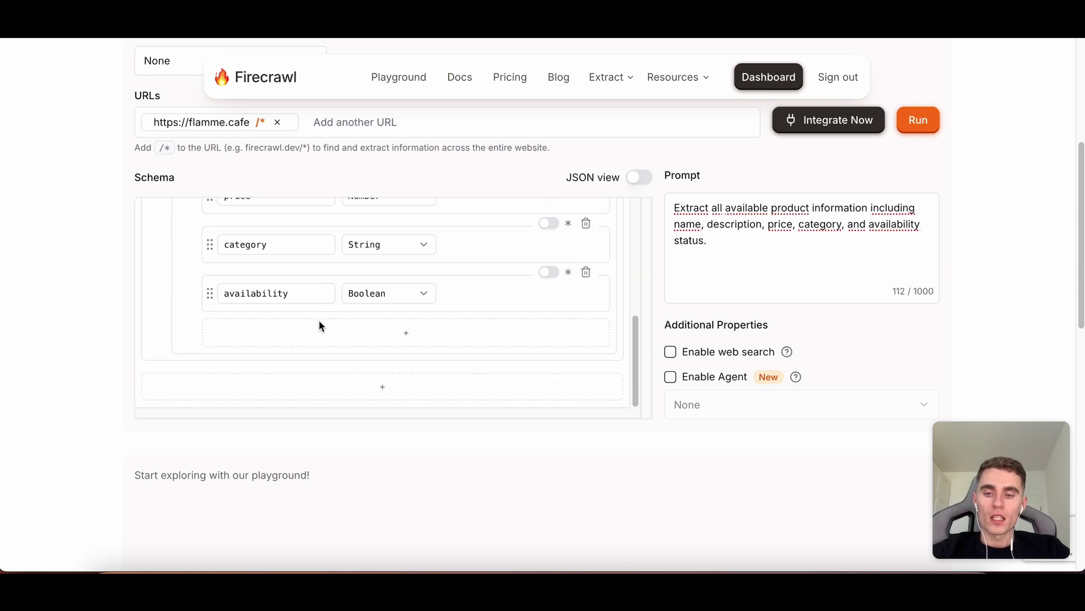
scroll(898, 295, up, 4)
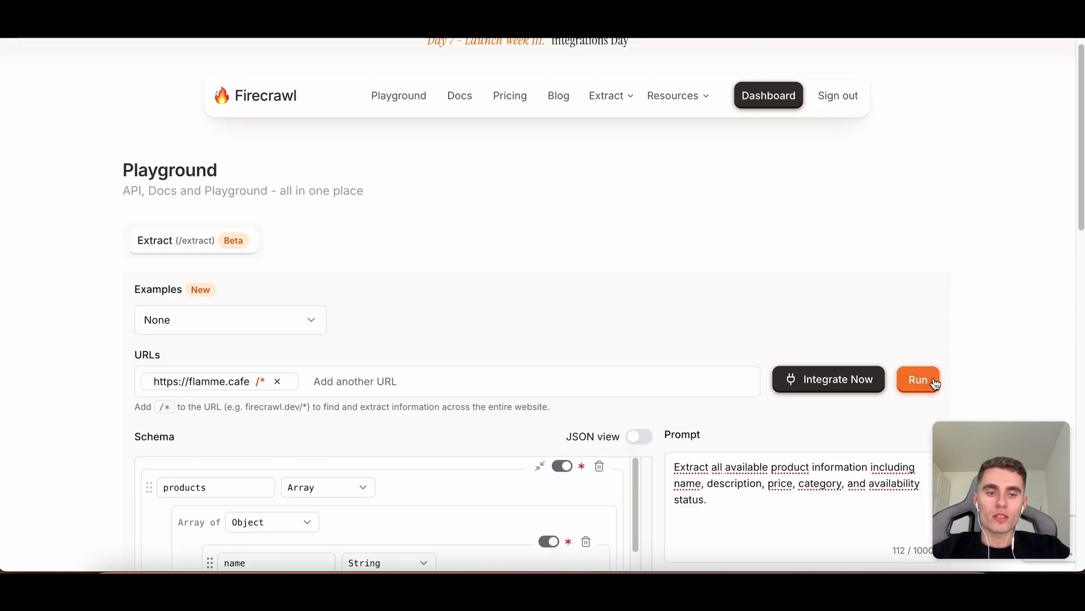
Run the flamme.cafe extraction and review its 28 returned product items.
click(917, 376)
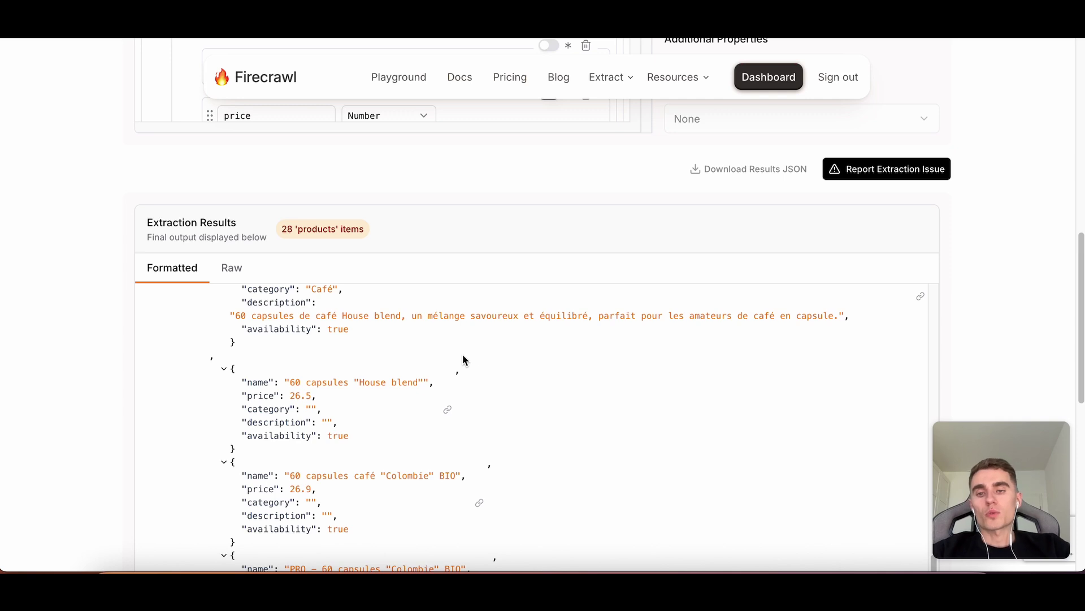
scroll(477, 339, down, 5)
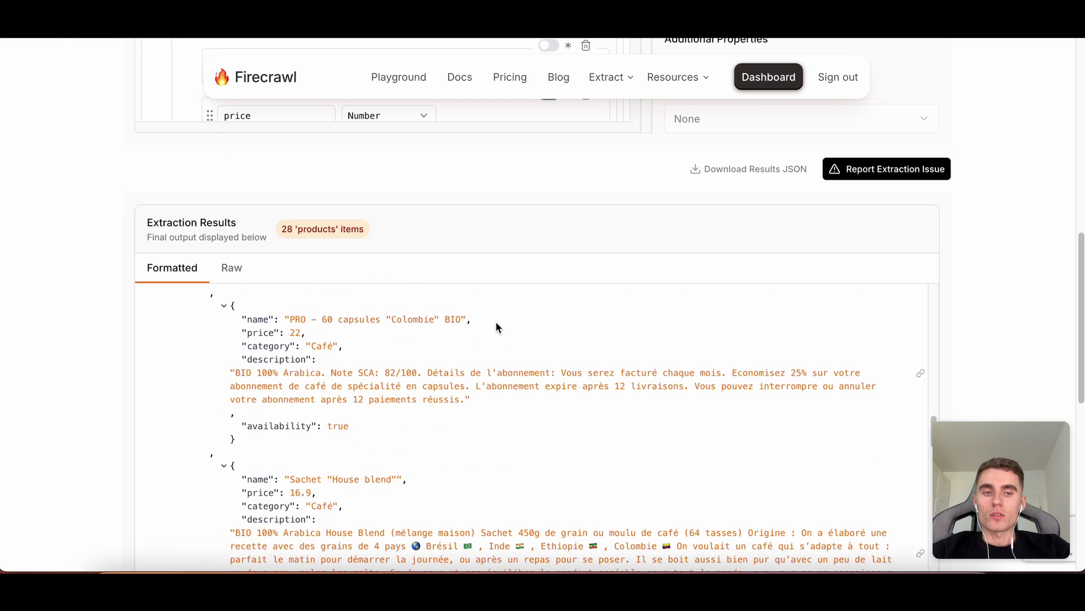
scroll(1006, 297, up, 5)
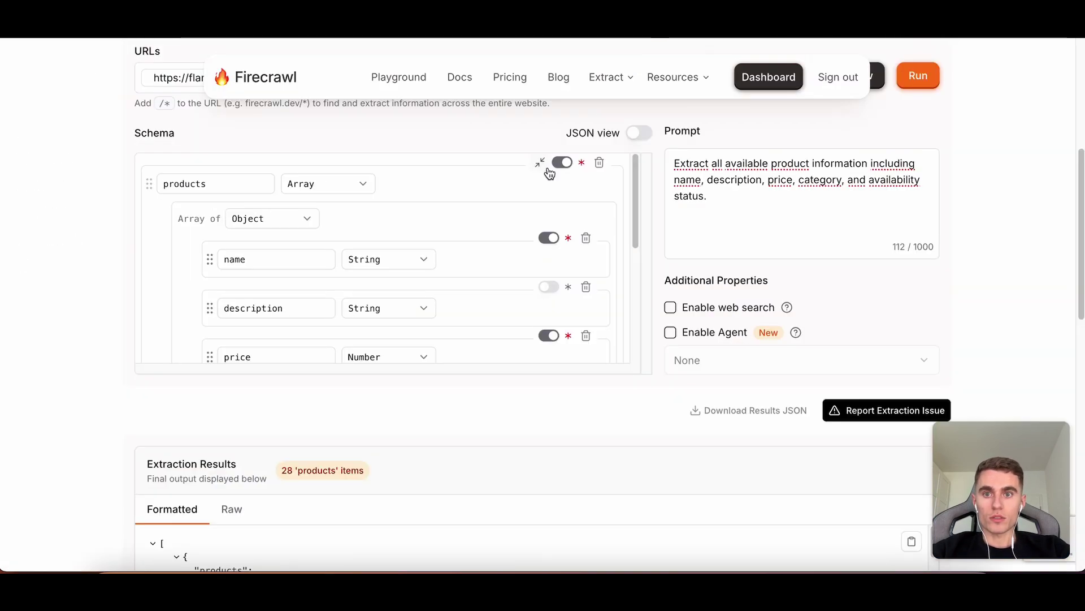
scroll(548, 170, up, 5)
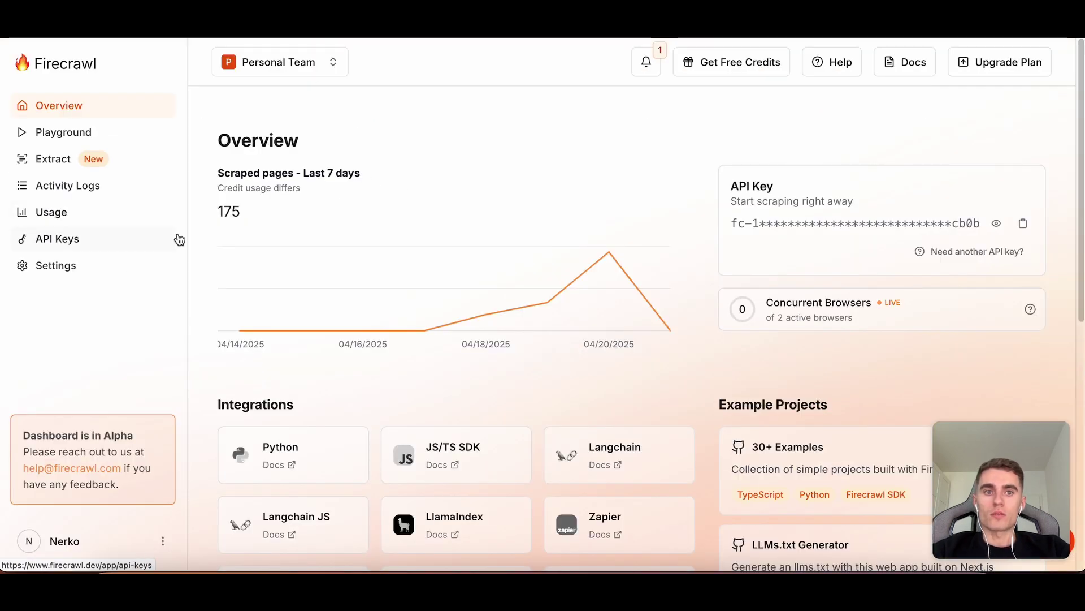
Open the Firecrawl Docs and go to the Scrape feature page, briefly viewing Batch Scrape.
click(904, 64)
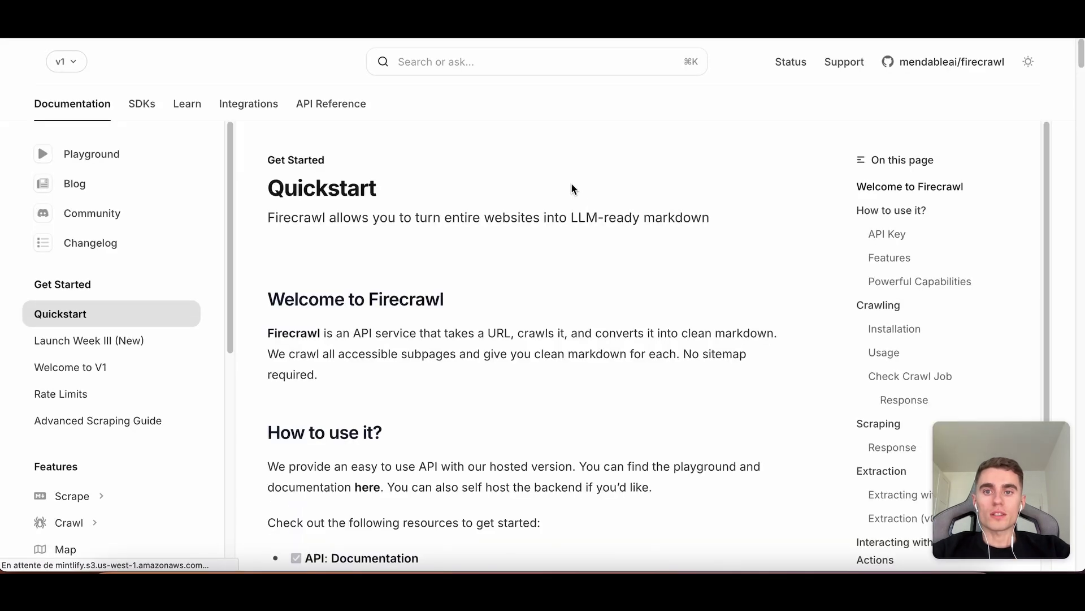
scroll(177, 283, down, 1)
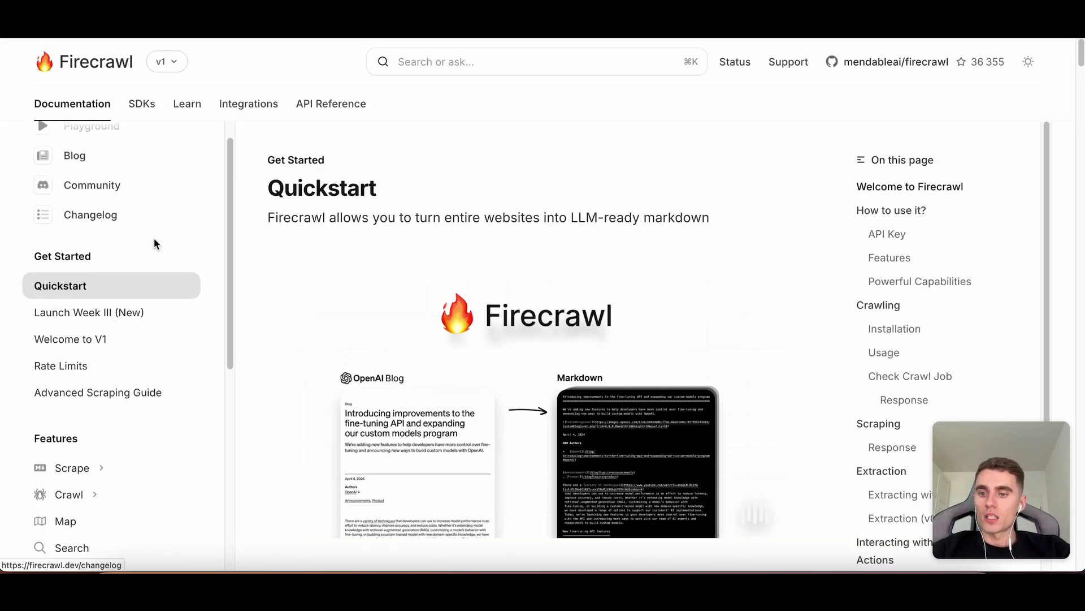
scroll(147, 283, down, 6)
scroll(147, 278, up, 5)
click(76, 411)
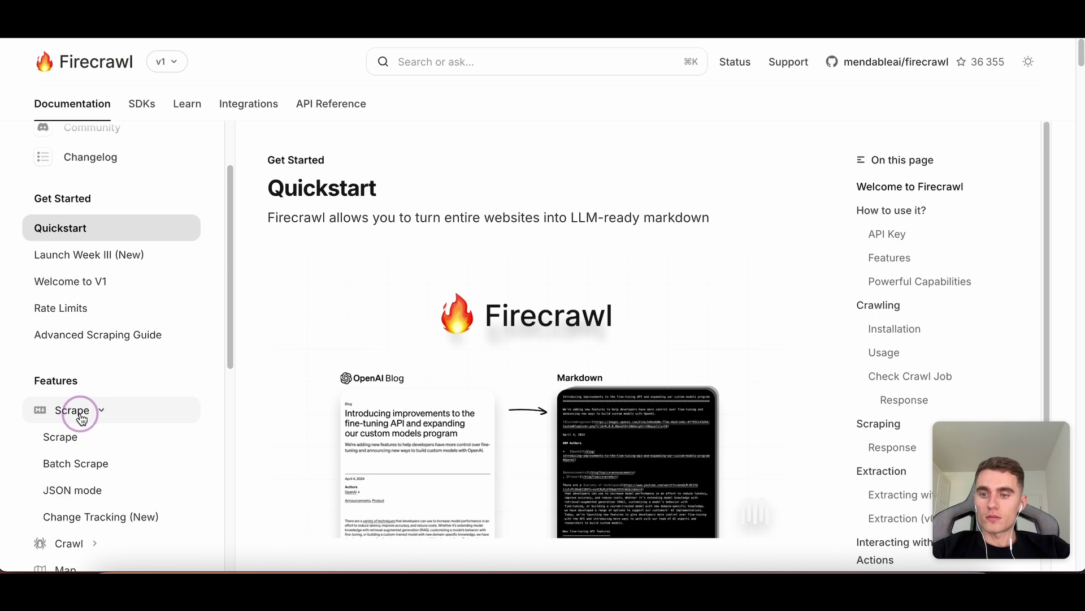
scroll(163, 387, down, 4)
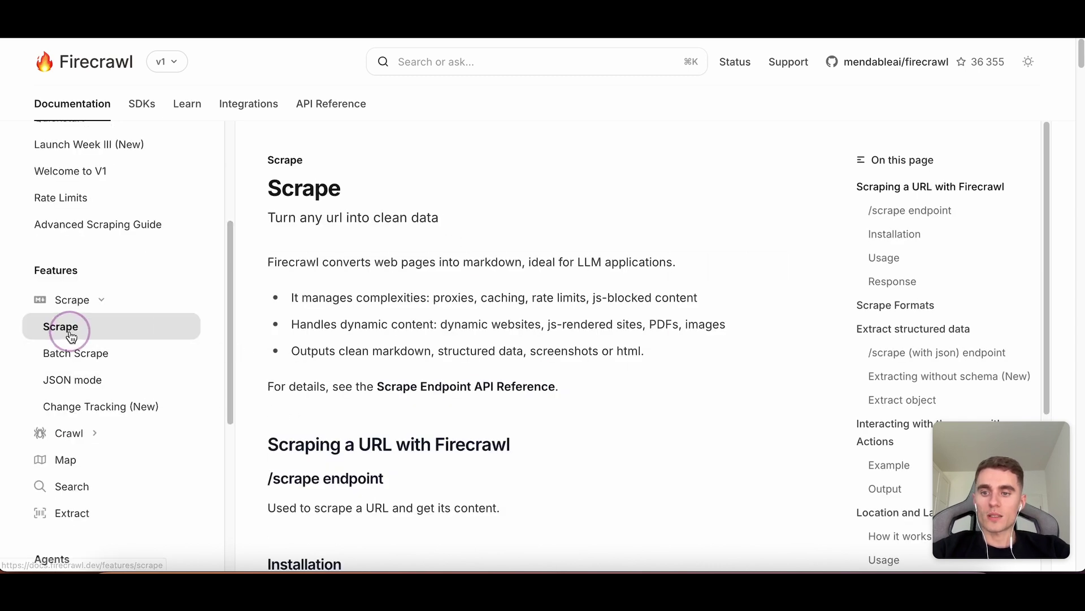
click(116, 352)
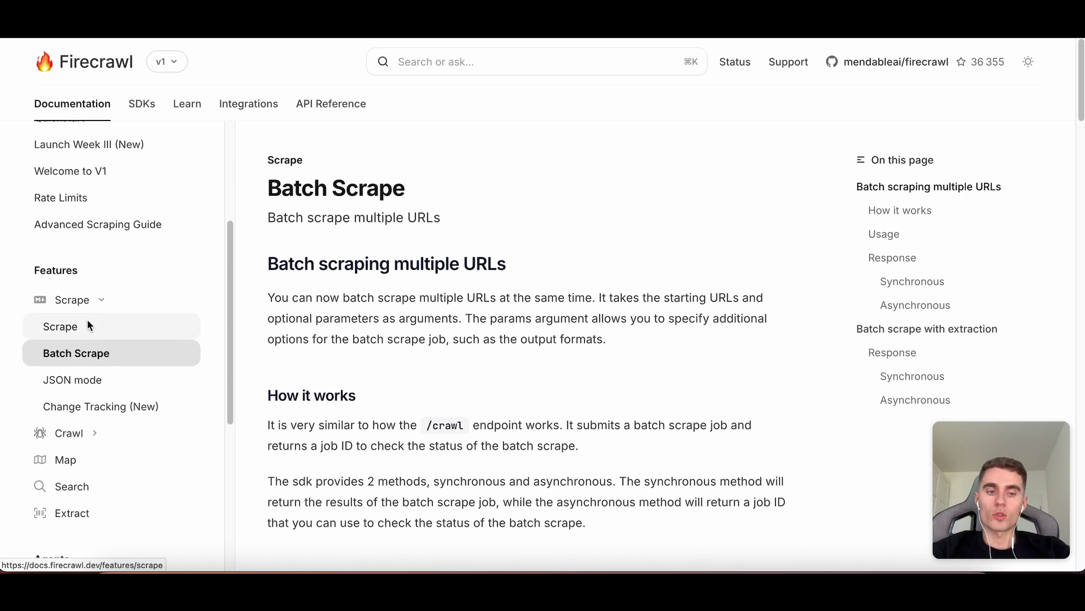
click(64, 331)
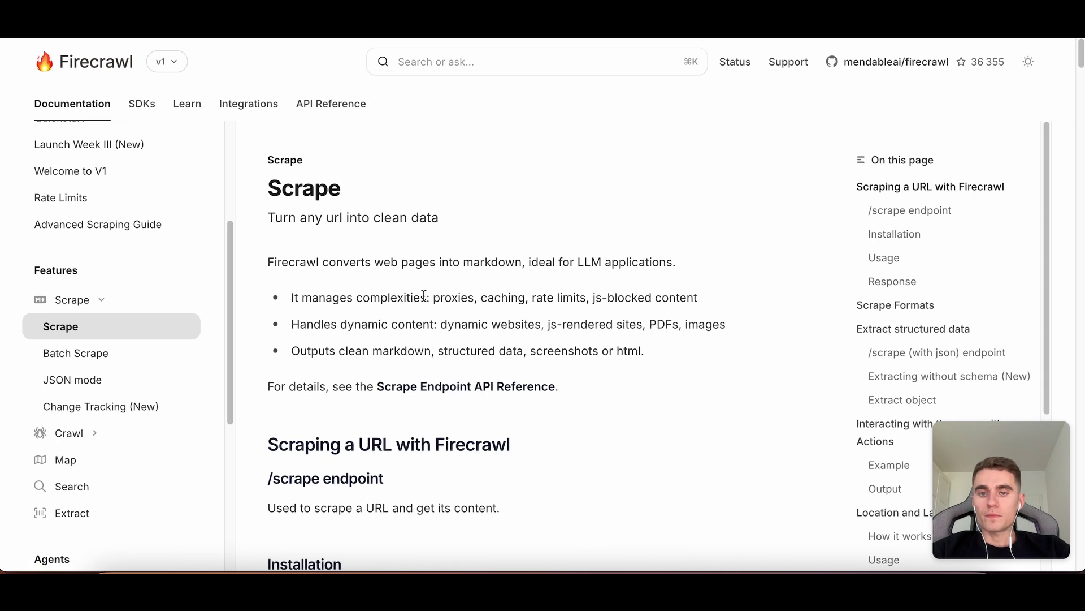
Review the cURL example's Authorization header, url and formats, then its structured JSON output.
scroll(441, 288, down, 6)
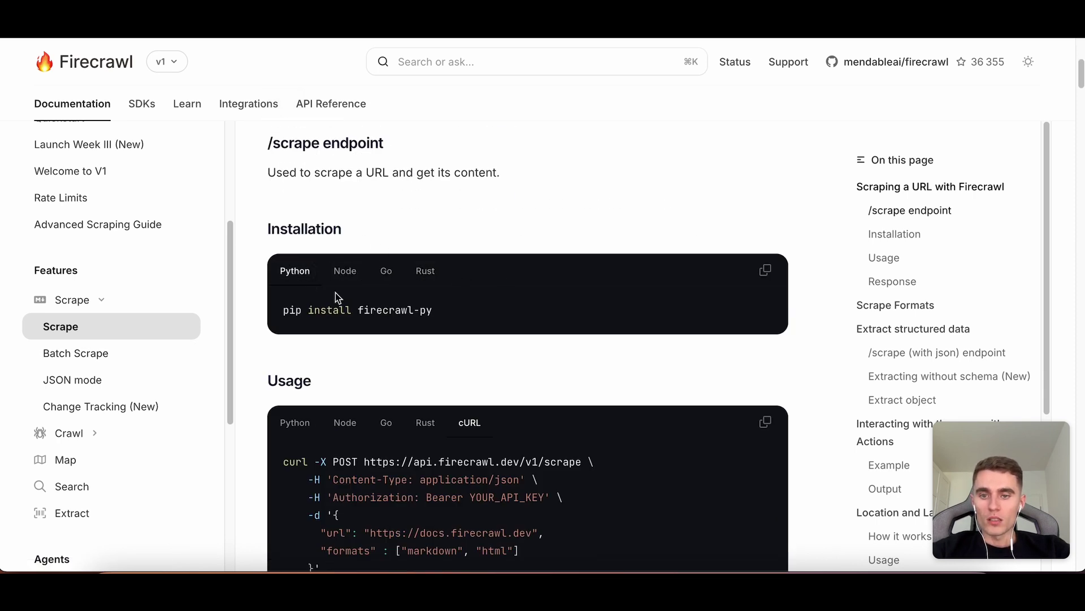
scroll(444, 310, down, 2)
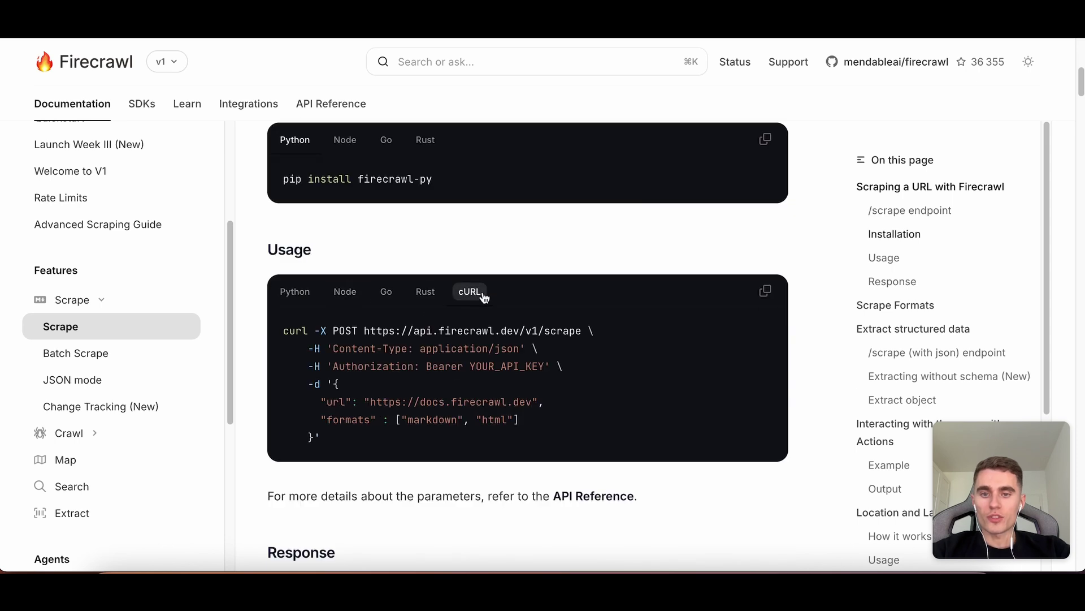
scroll(537, 294, down, 1)
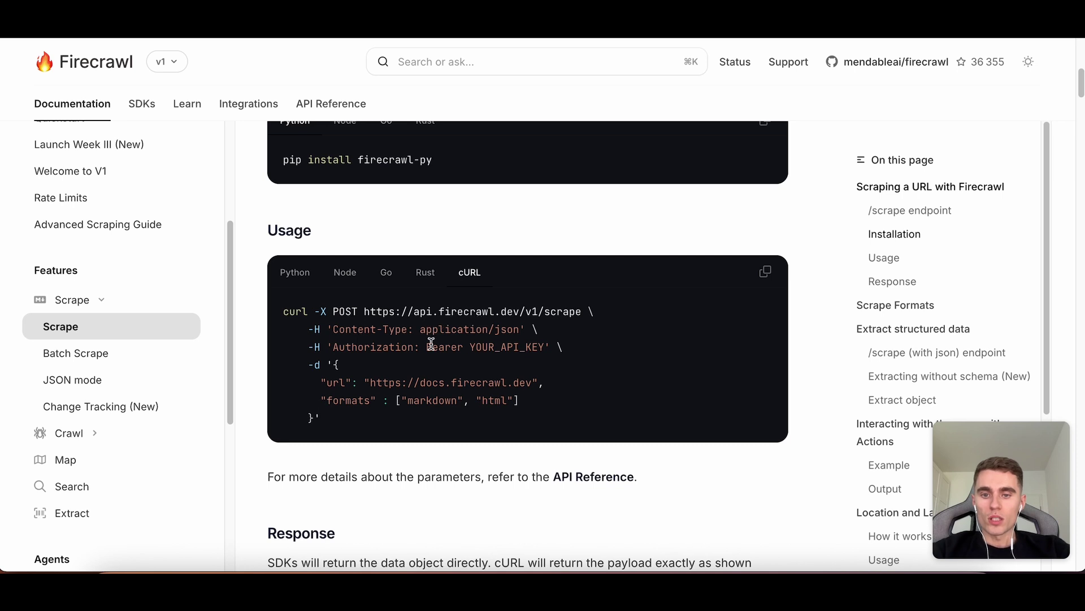
drag(421, 347, 334, 347)
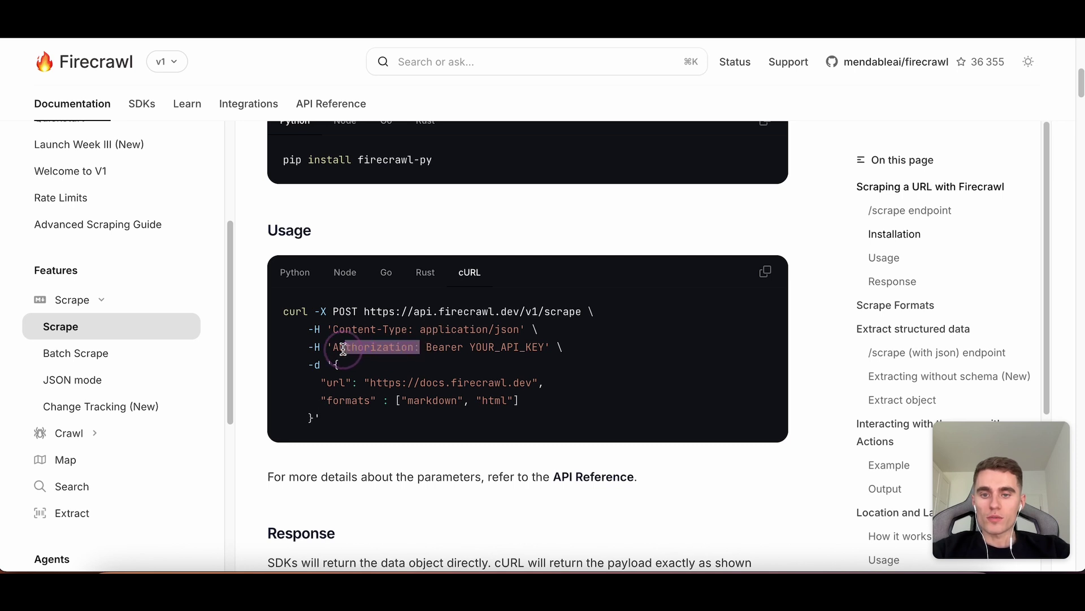
drag(364, 383, 527, 383)
drag(329, 402, 493, 401)
scroll(493, 400, down, 12)
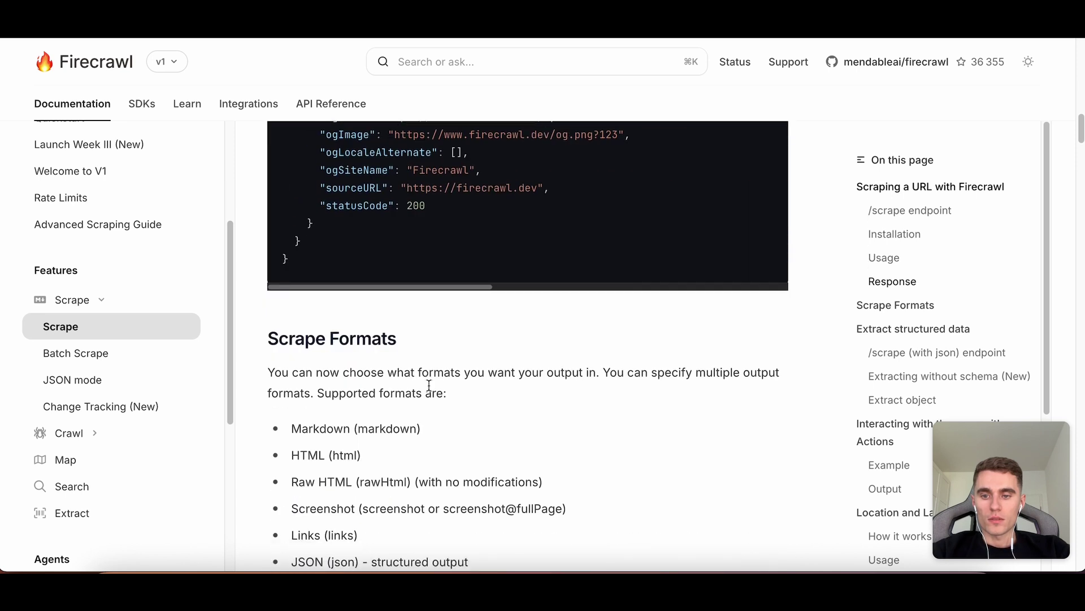
scroll(429, 387, down, 3)
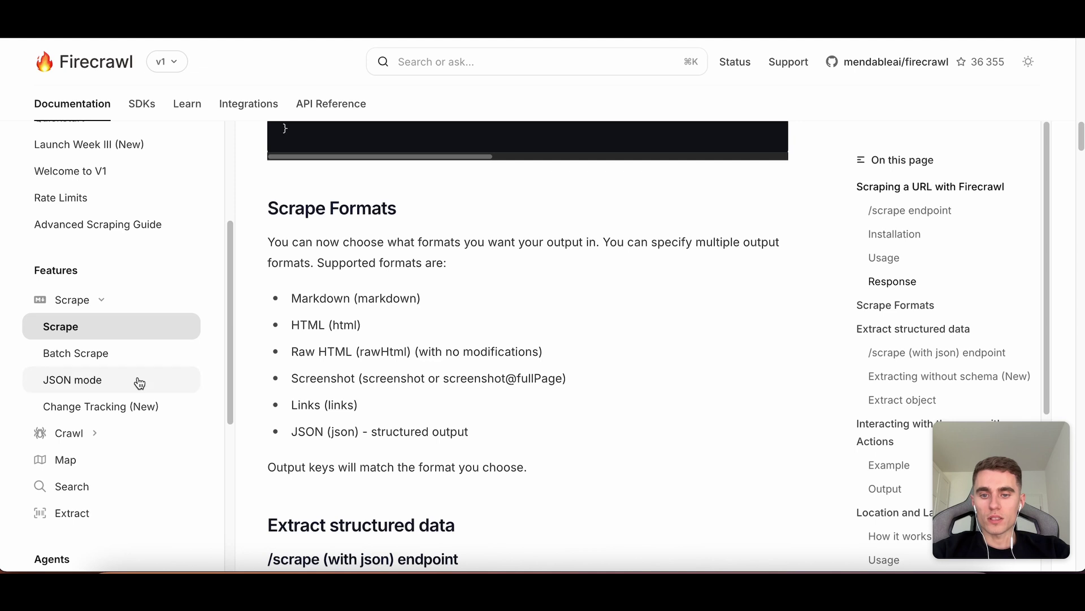
scroll(419, 394, down, 7)
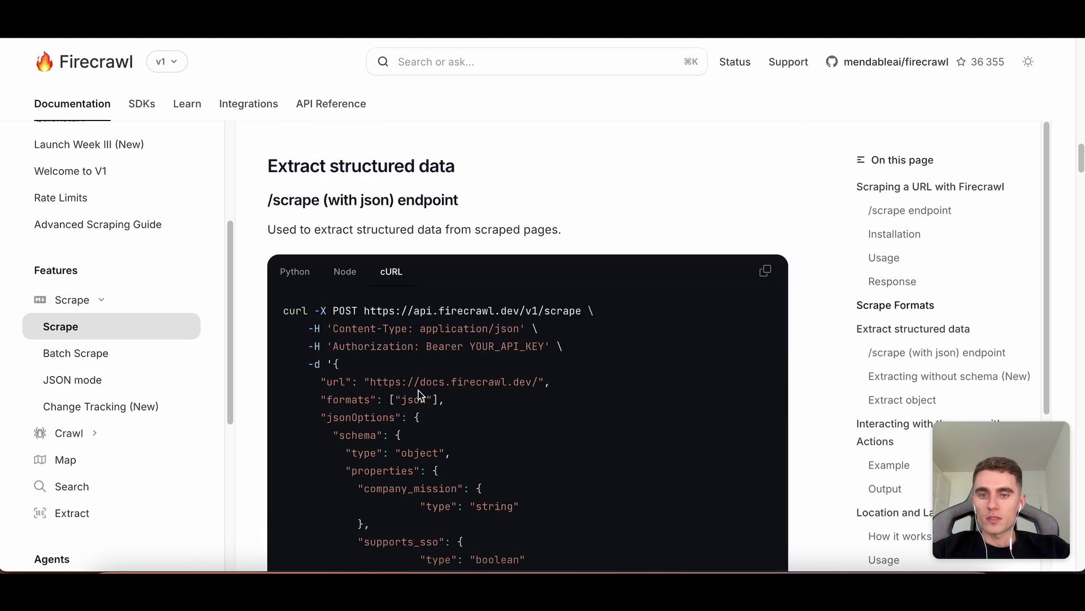
scroll(413, 387, down, 10)
scroll(141, 368, down, 1)
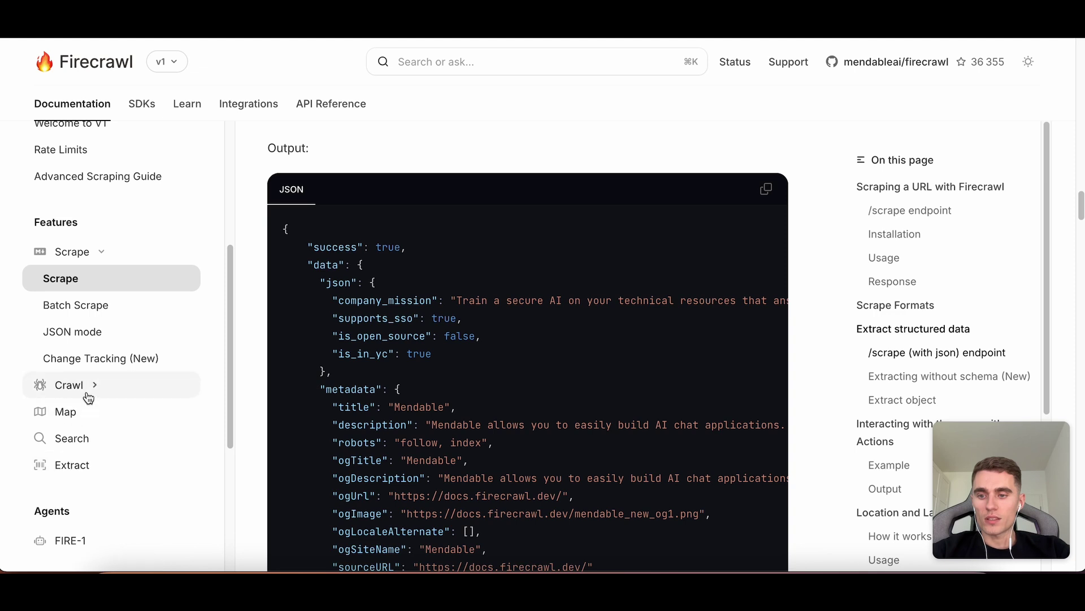
Open the Extract guide and examine the /* wildcard in its example URL.
click(86, 465)
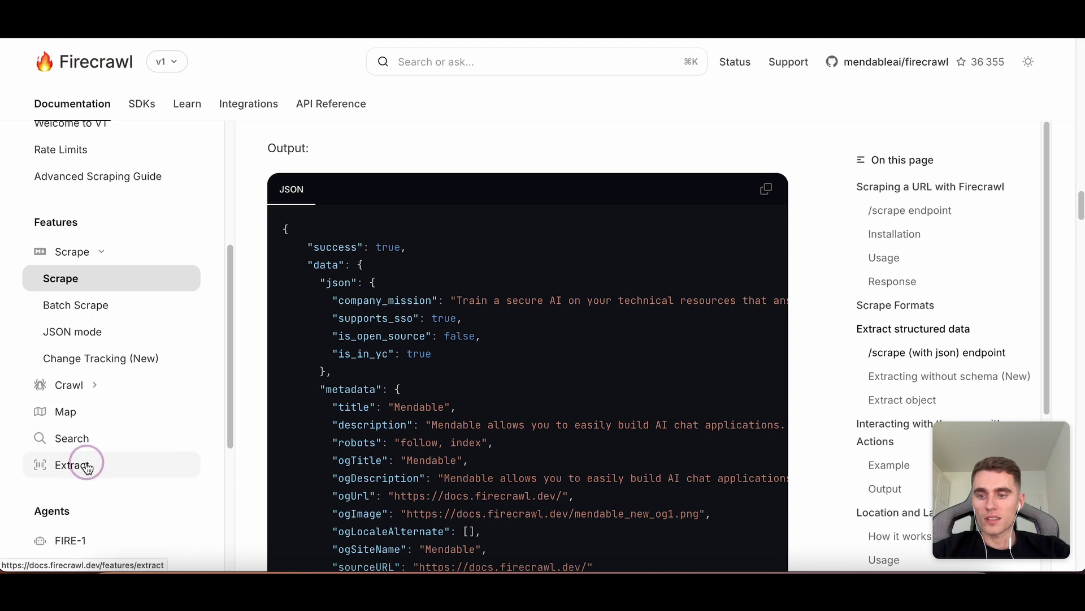
scroll(475, 321, down, 5)
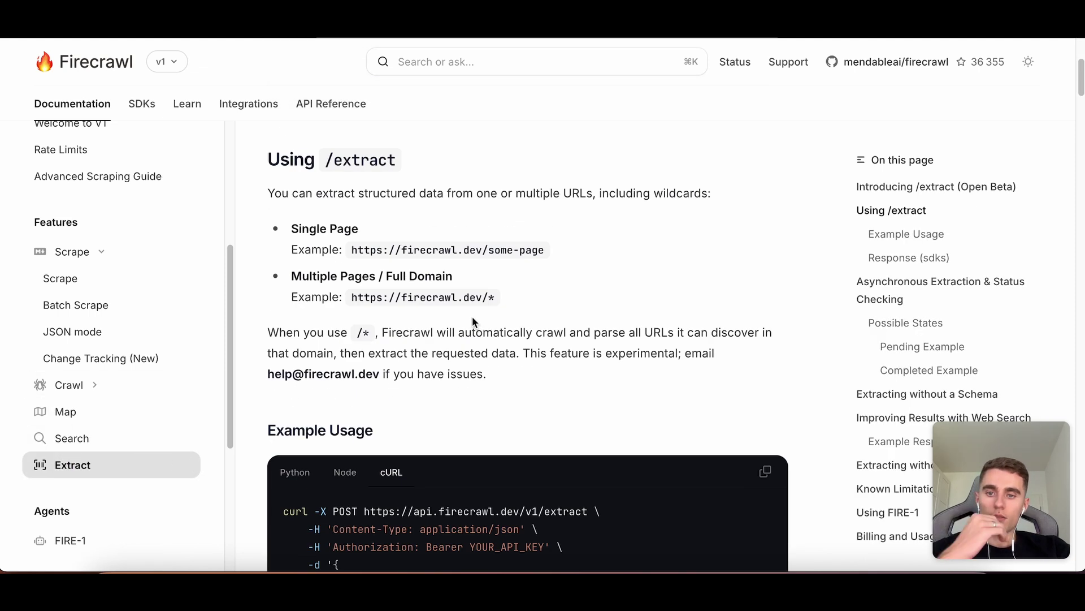
scroll(439, 242, up, 2)
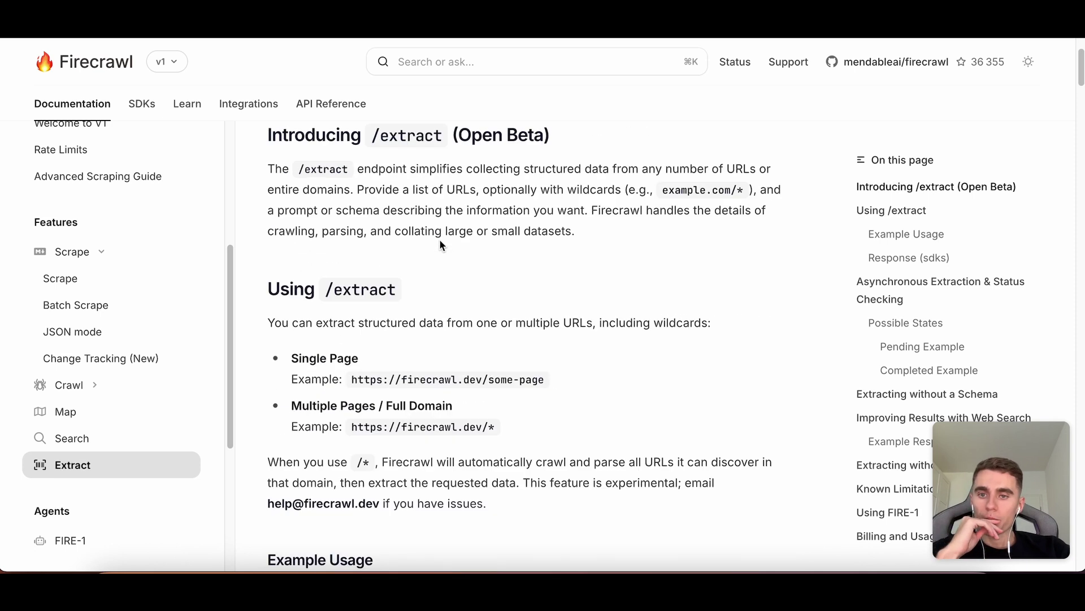
scroll(439, 242, down, 6)
scroll(439, 242, up, 8)
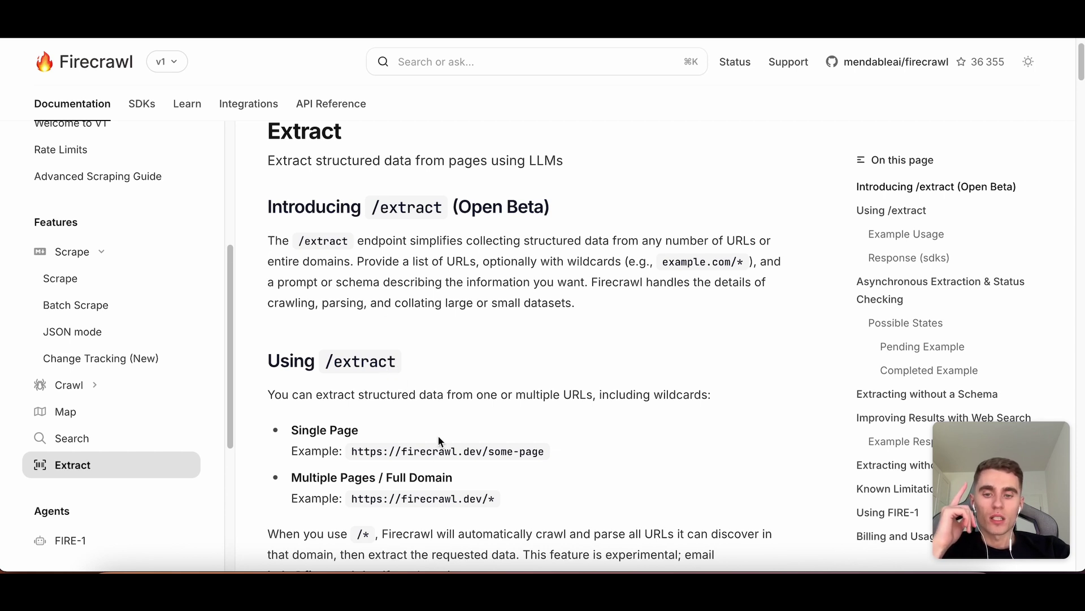
drag(493, 497, 481, 497)
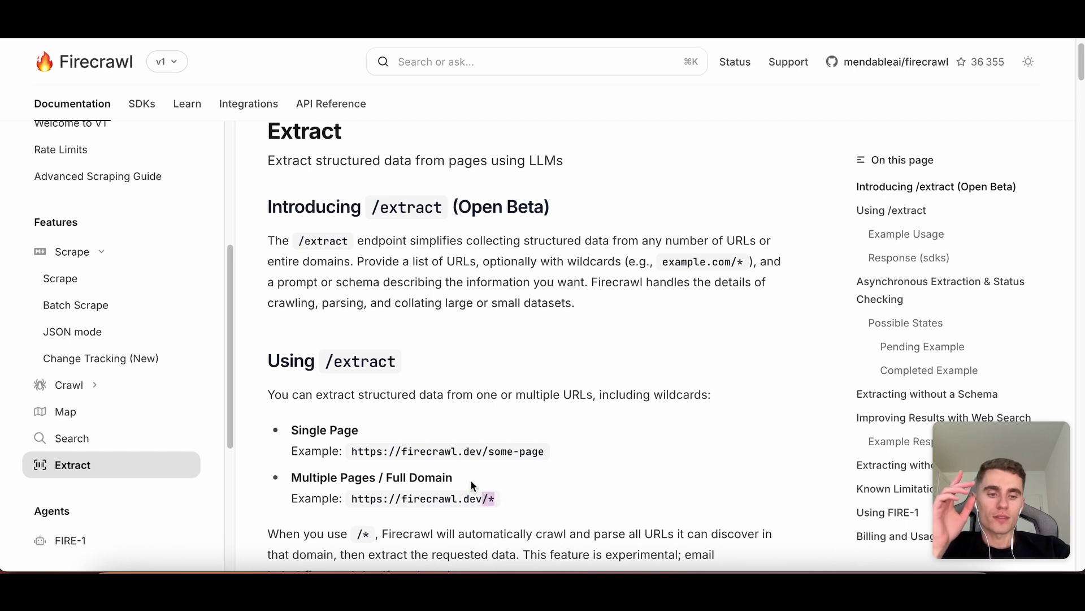
scroll(519, 436, down, 1)
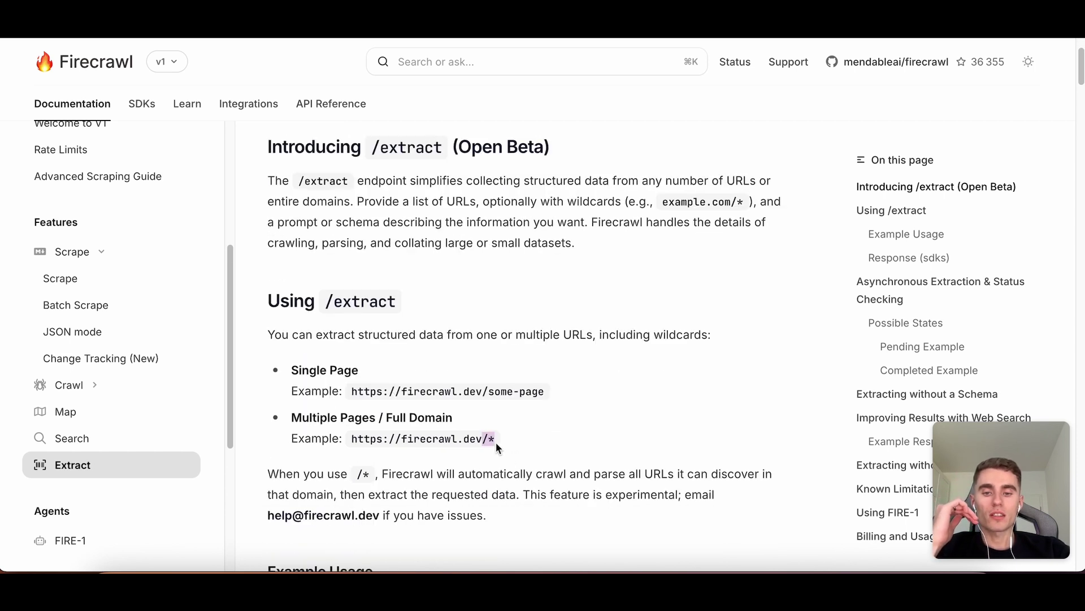
click(444, 437)
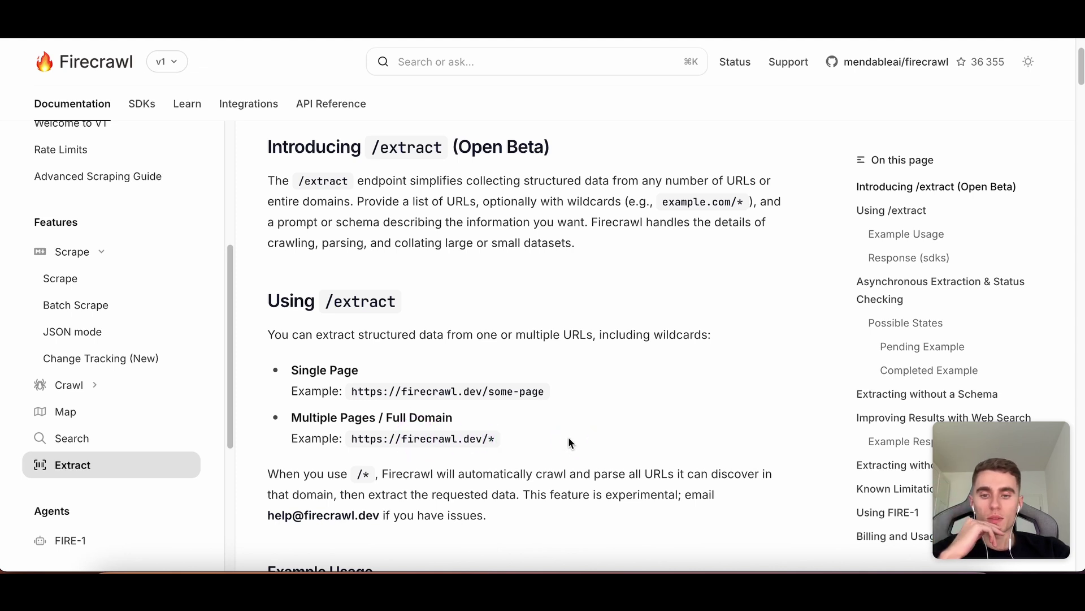
Review the Single Page example URL and its example prompt text.
drag(297, 368, 358, 370)
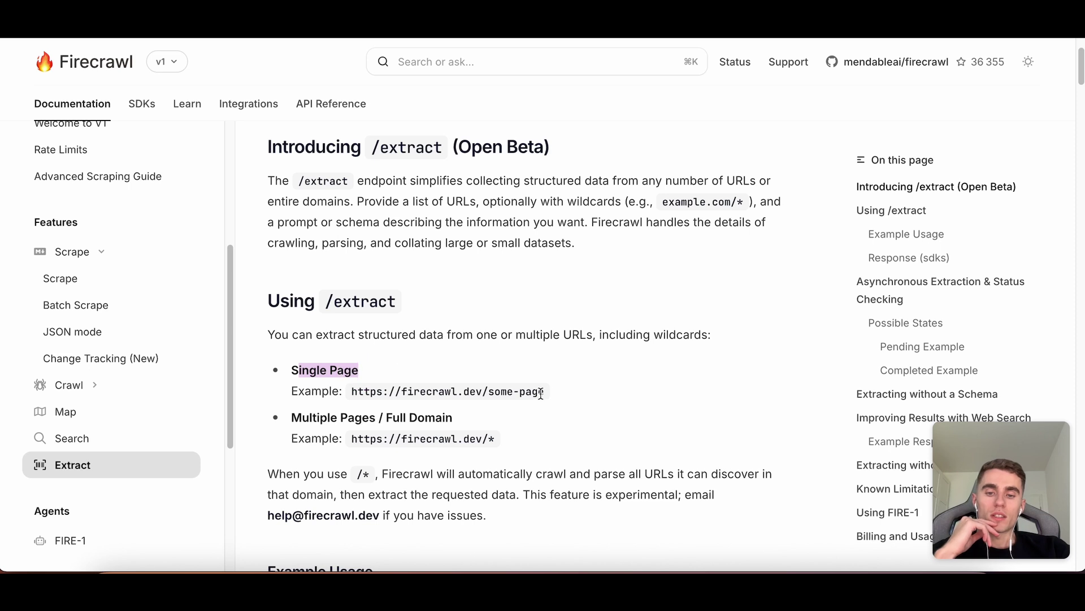
drag(544, 391, 384, 391)
click(477, 436)
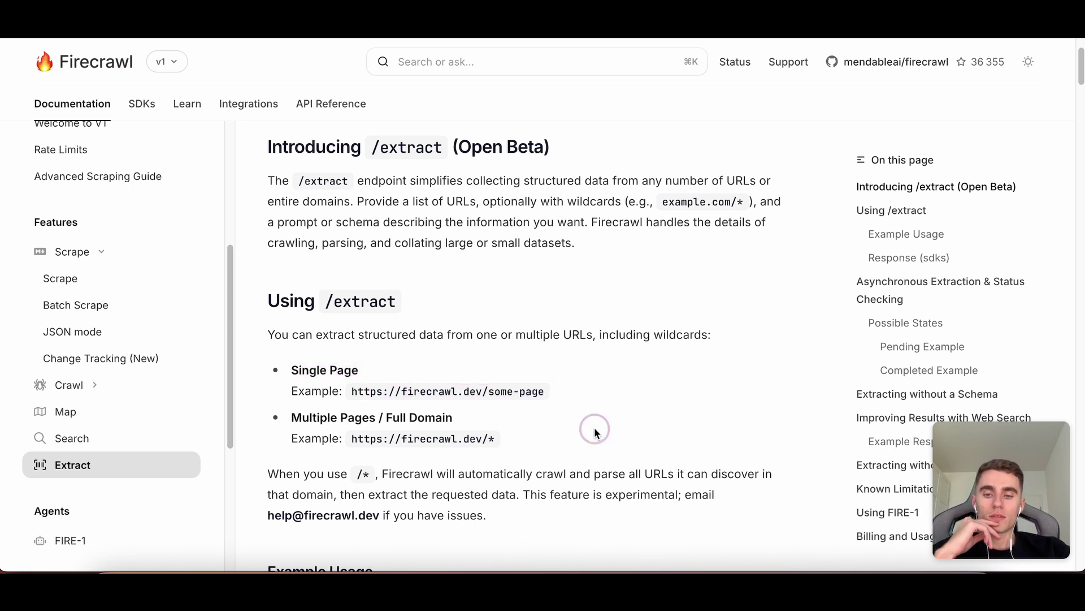
scroll(577, 407, down, 5)
scroll(568, 406, down, 10)
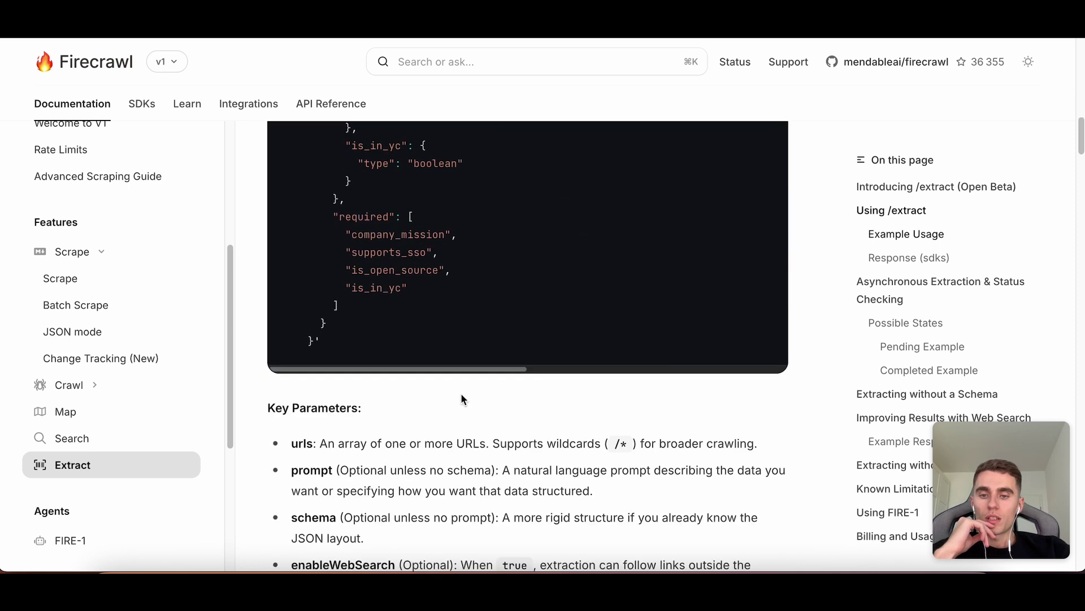
scroll(460, 393, up, 8)
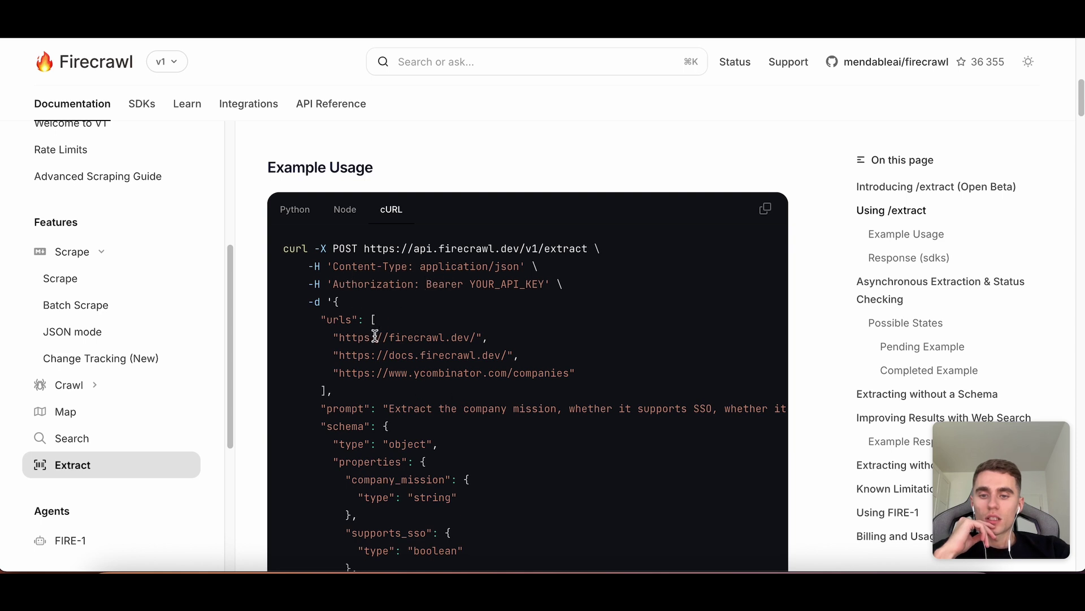
drag(338, 335, 579, 346)
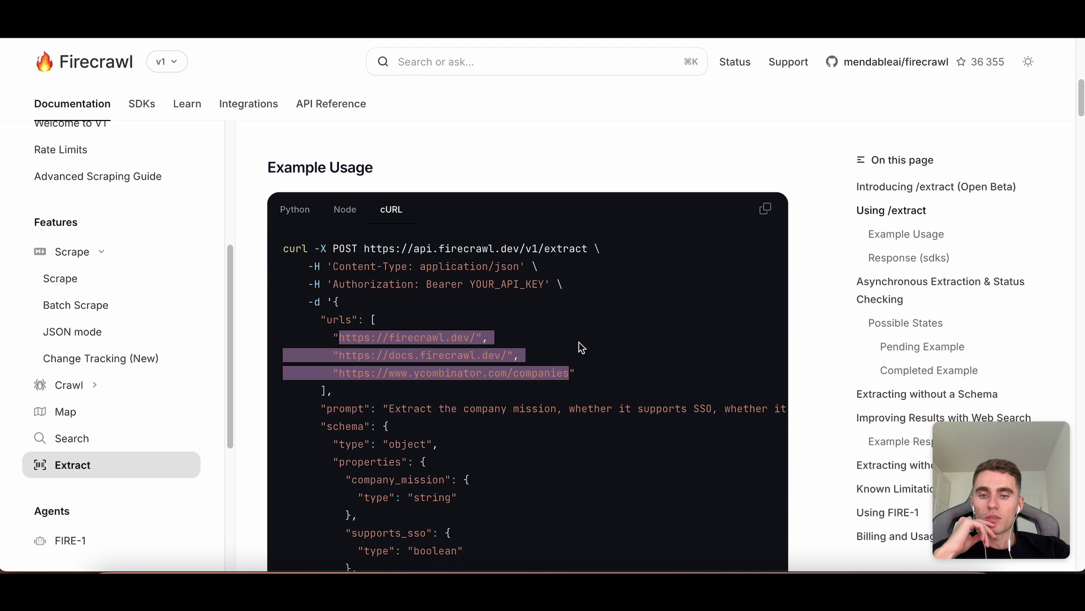
scroll(544, 329, down, 1)
drag(390, 346, 692, 346)
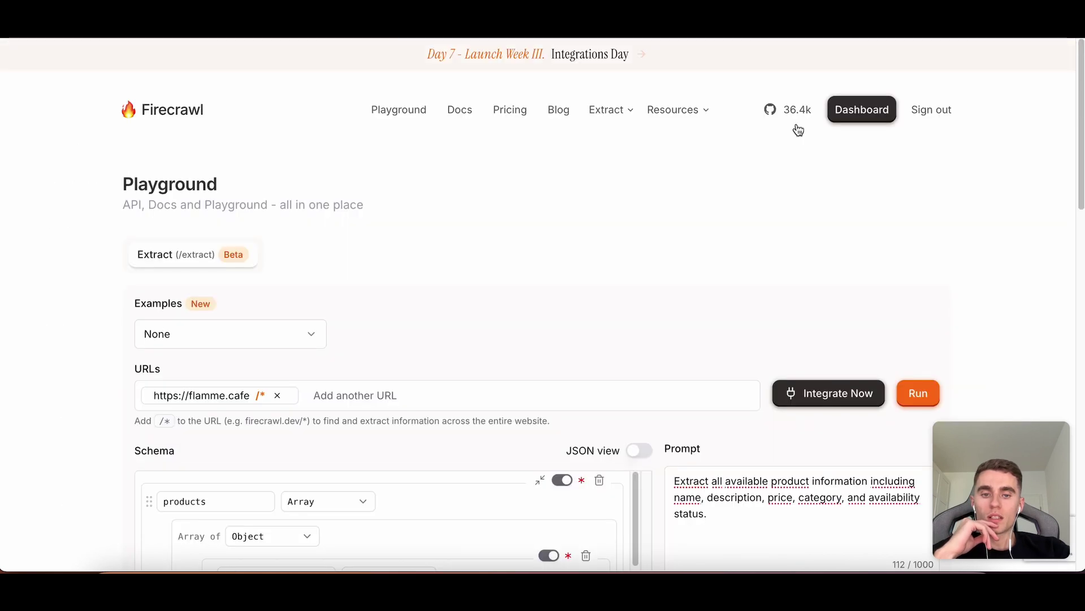
Inspect the schema fields company_mission and supports_sso, then open the API Reference introduction.
scroll(768, 182, down, 3)
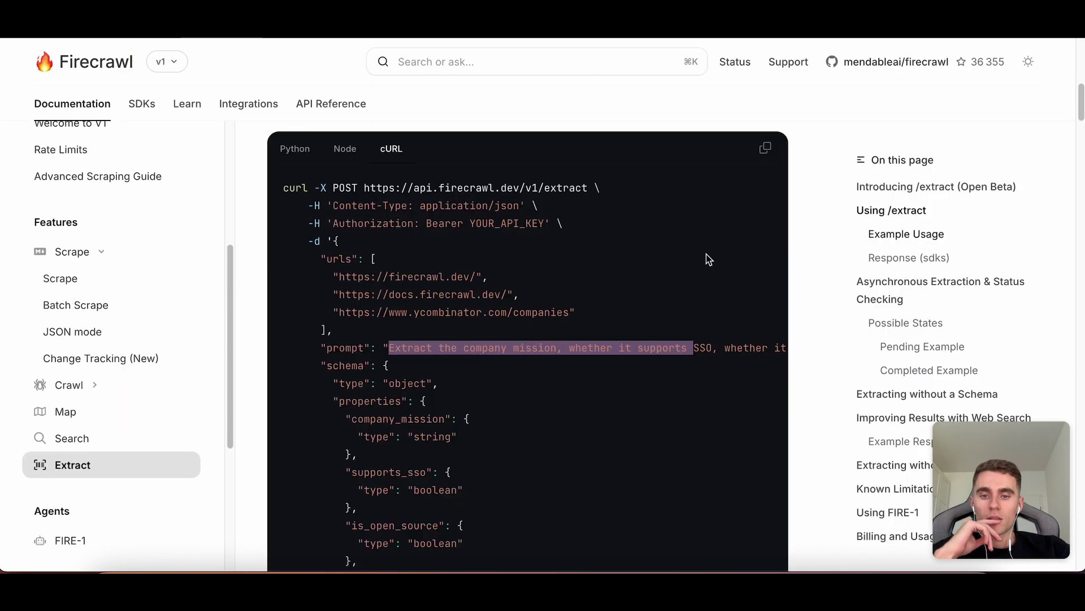
scroll(472, 363, down, 1)
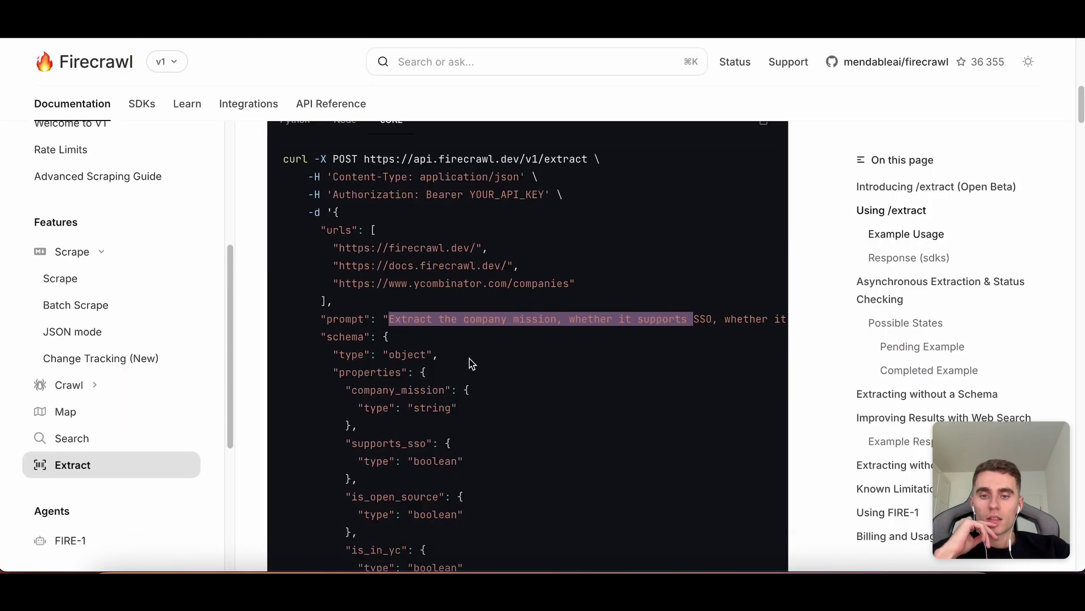
drag(309, 338, 376, 337)
scroll(325, 331, down, 2)
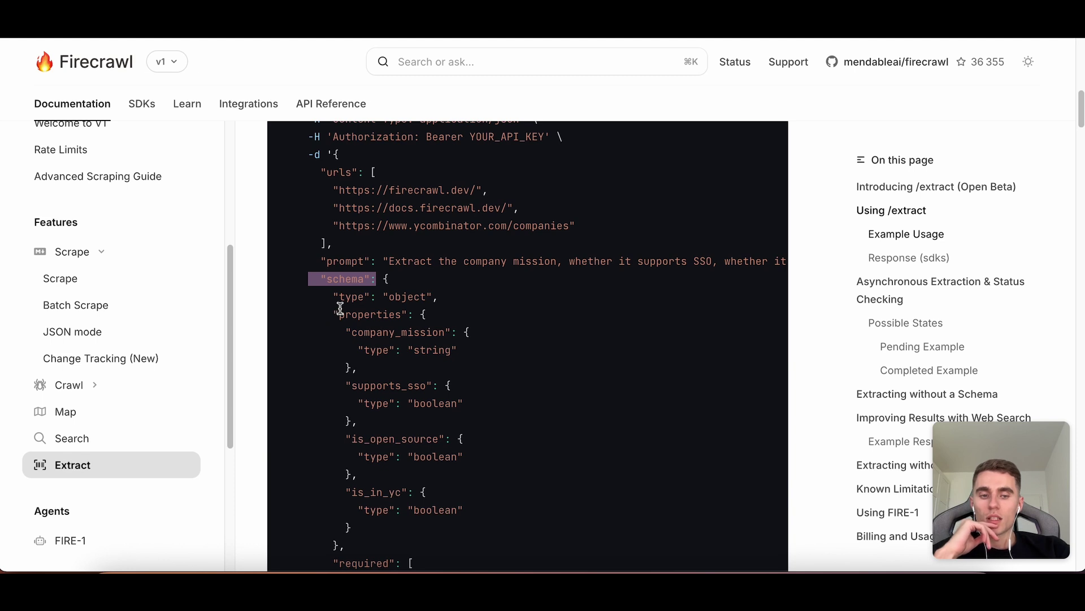
click(365, 347)
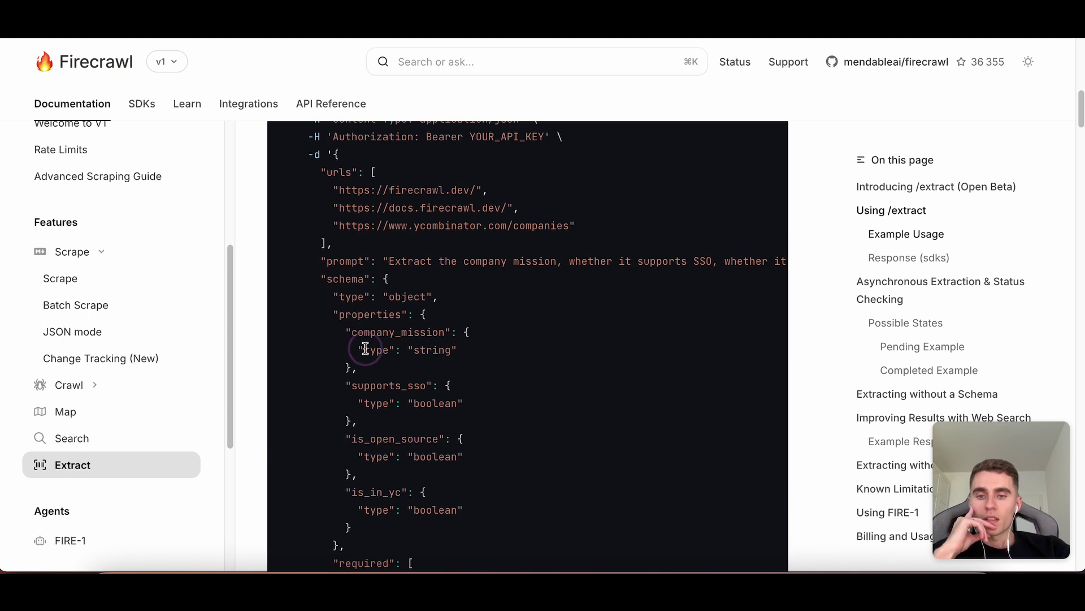
drag(357, 332, 455, 336)
drag(346, 385, 504, 395)
drag(358, 432, 451, 440)
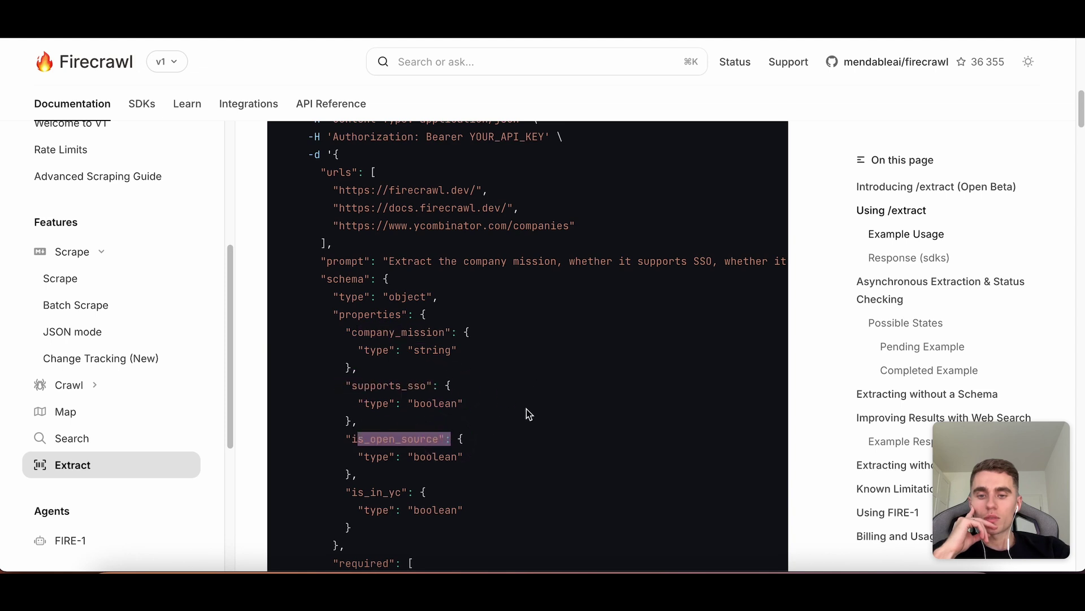
scroll(528, 410, down, 3)
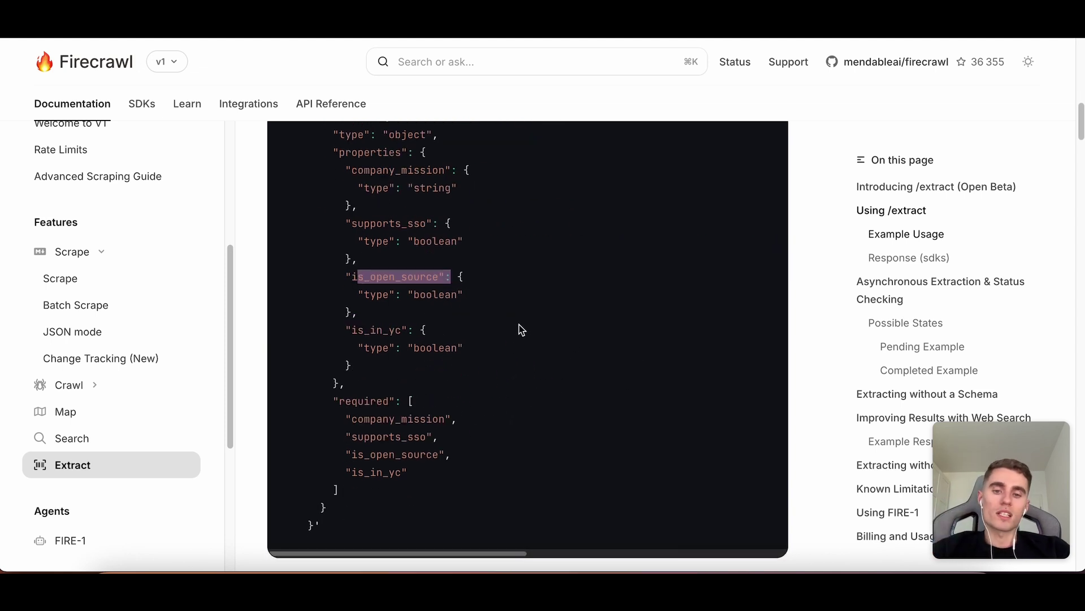
scroll(516, 327, down, 3)
scroll(472, 327, down, 2)
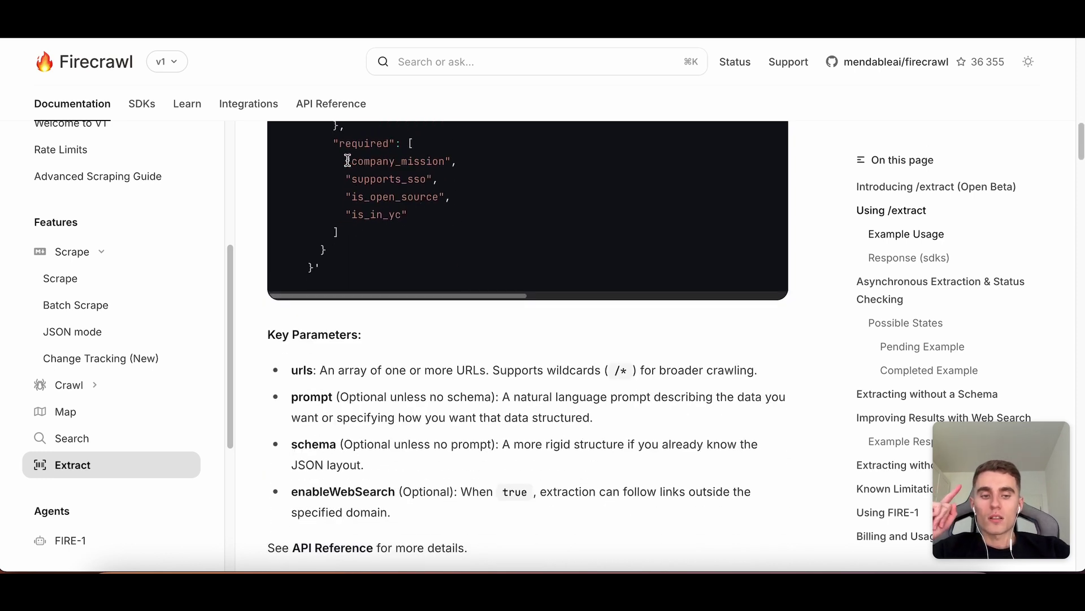
click(317, 107)
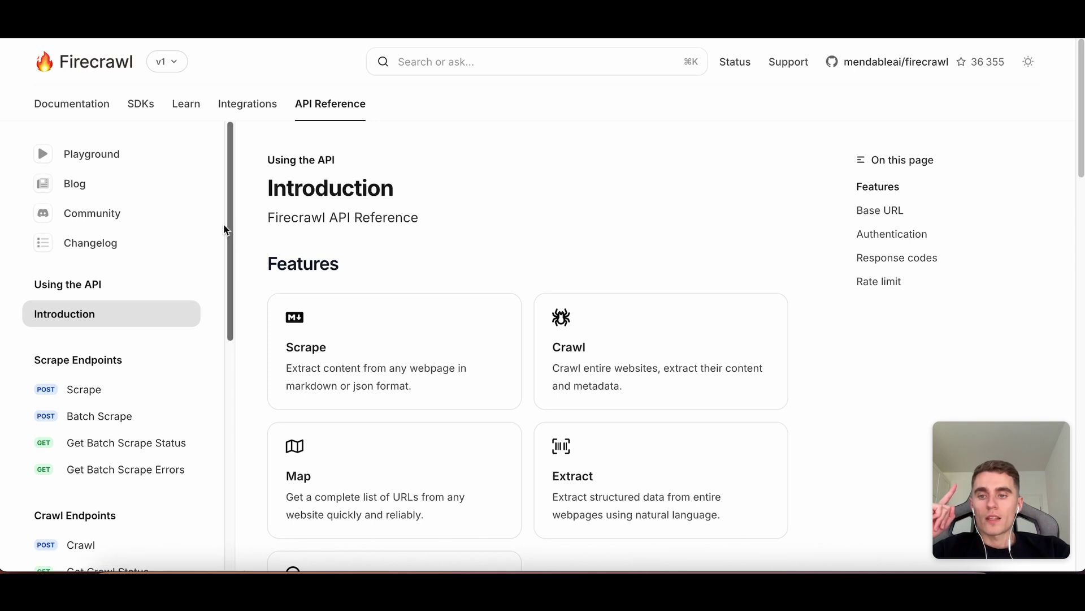
Open the Extract endpoint reference, briefly viewing the Scrape endpoint too.
scroll(167, 242, down, 3)
scroll(164, 238, down, 5)
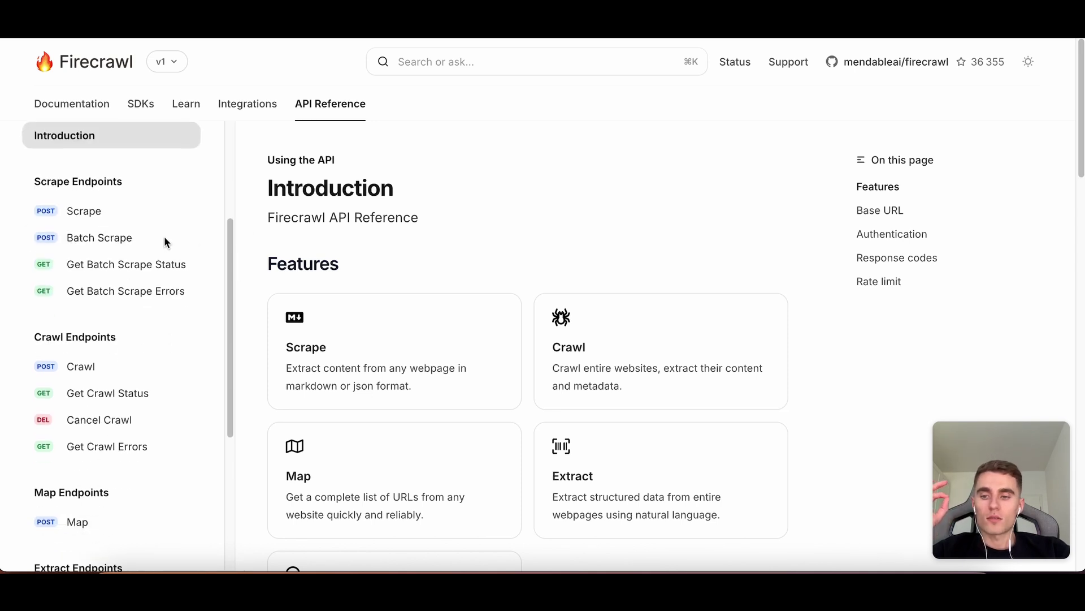
scroll(166, 255, down, 1)
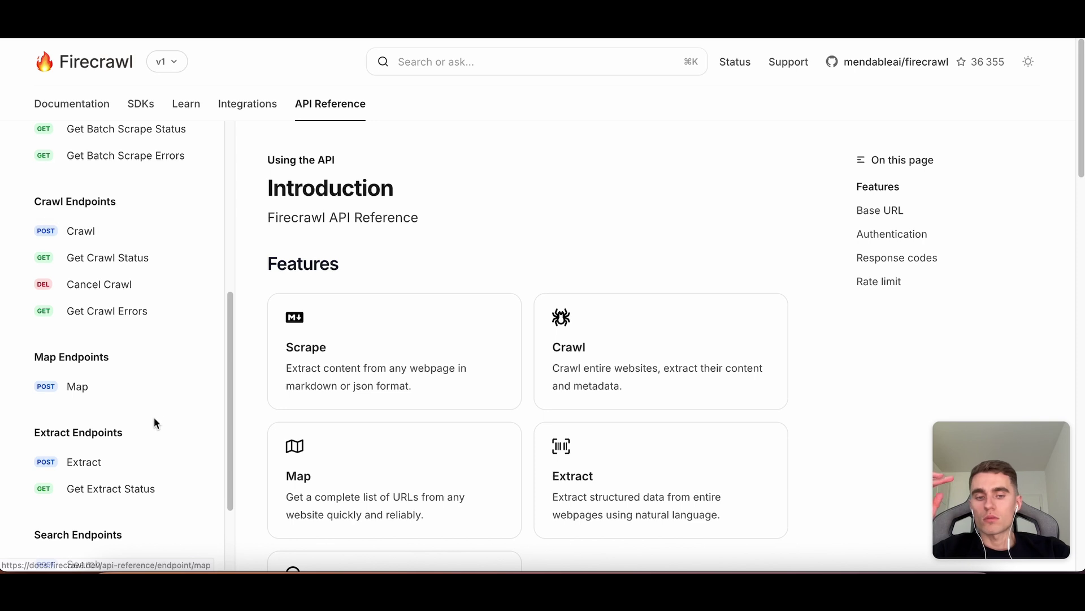
click(113, 462)
scroll(126, 353, up, 5)
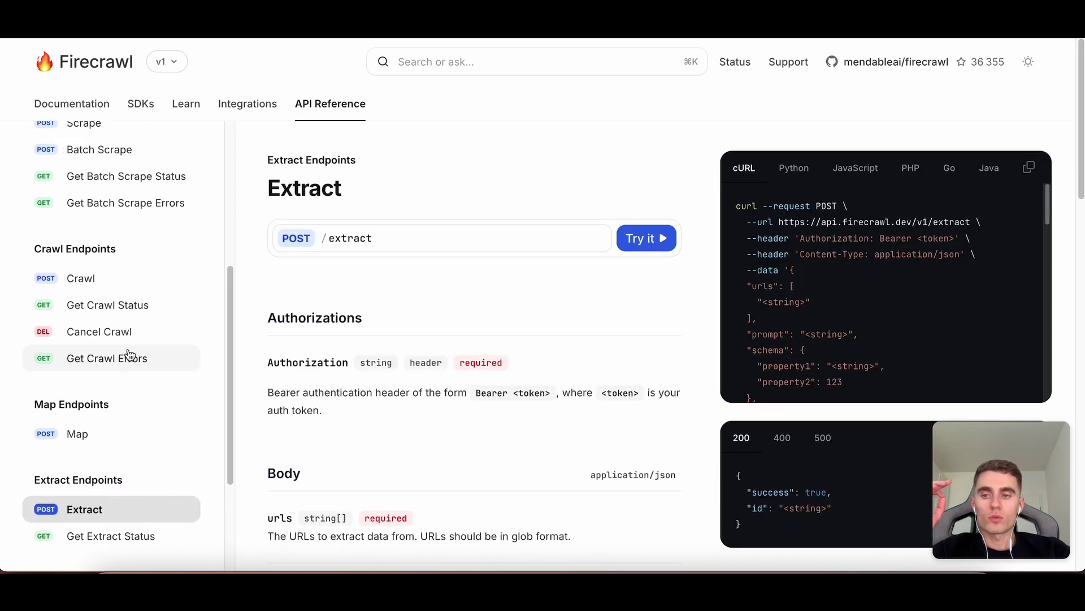
scroll(118, 297, up, 1)
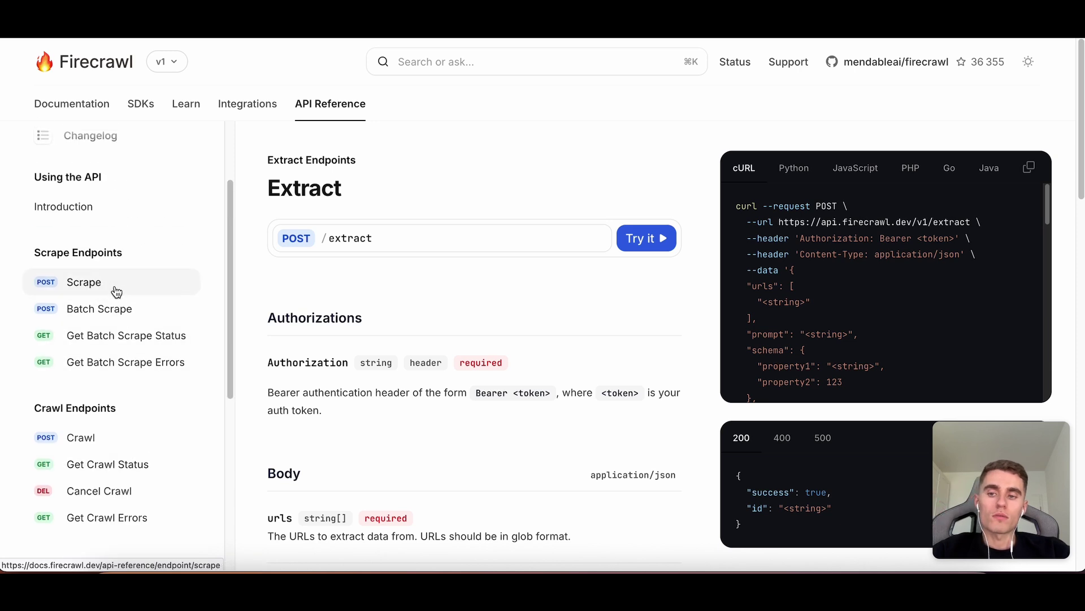
click(118, 287)
scroll(363, 213, down, 1)
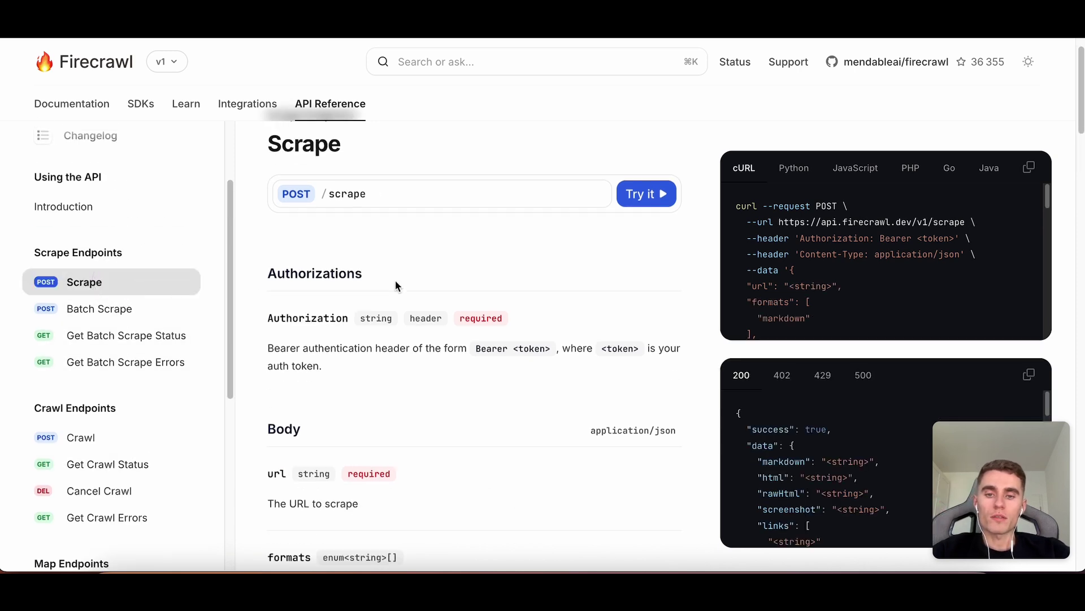
scroll(150, 348, down, 8)
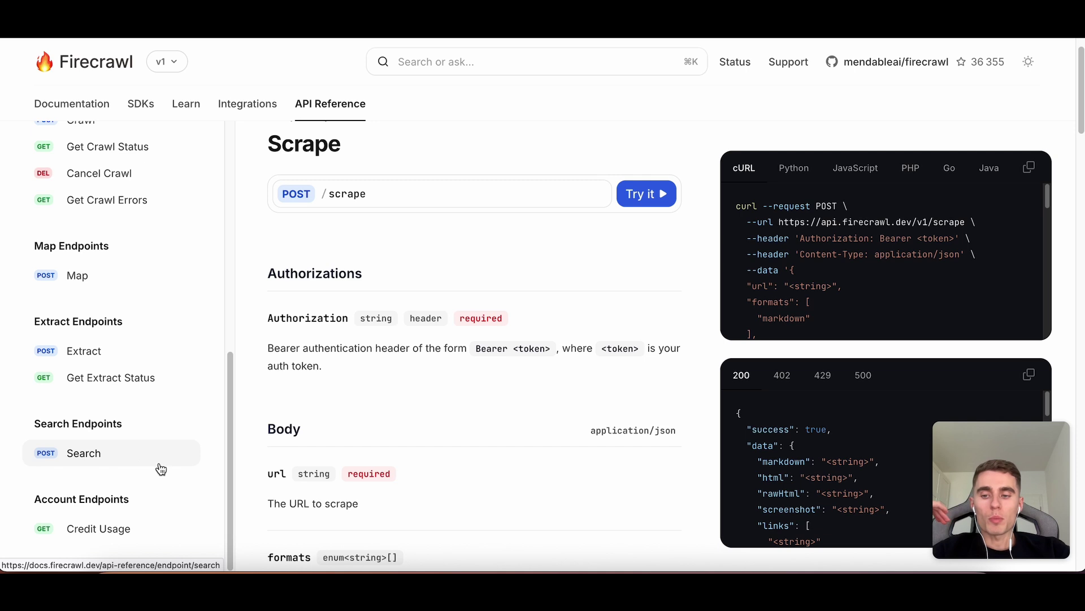
scroll(153, 458, down, 1)
Return to POST /extract and bring up its interactive Try it playground.
click(125, 358)
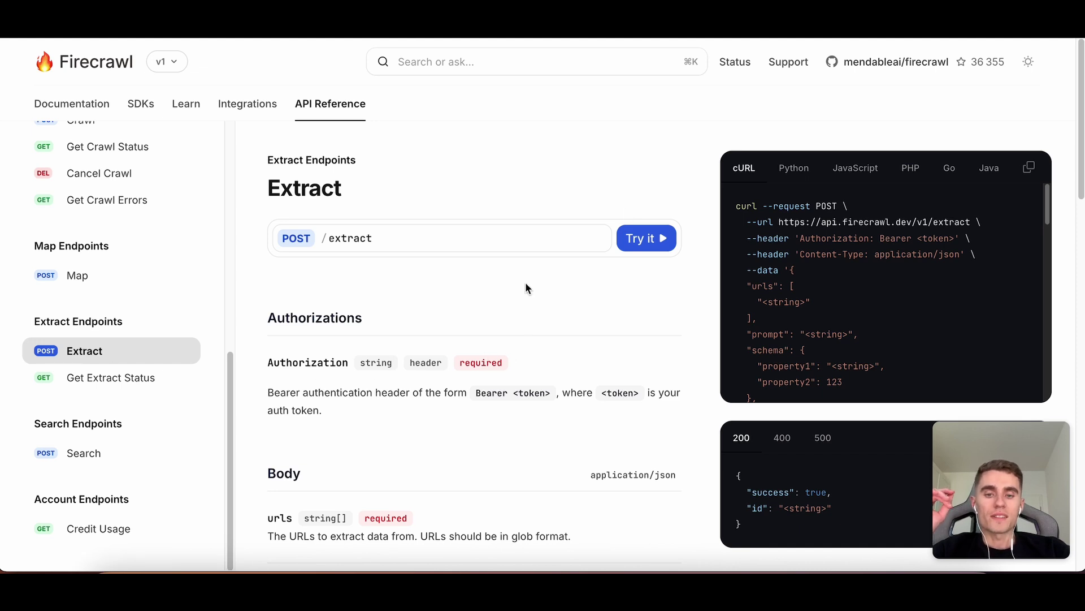
scroll(527, 286, down, 1)
scroll(527, 287, up, 1)
click(646, 237)
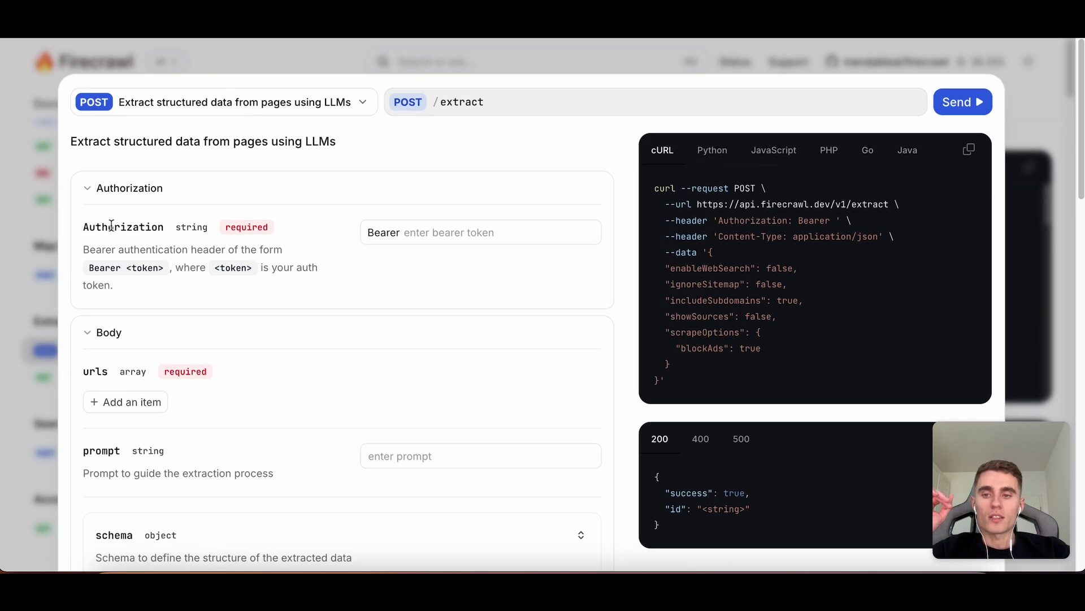
Copy the Firecrawl API key from the dashboard's API keys page for the bearer token.
click(469, 231)
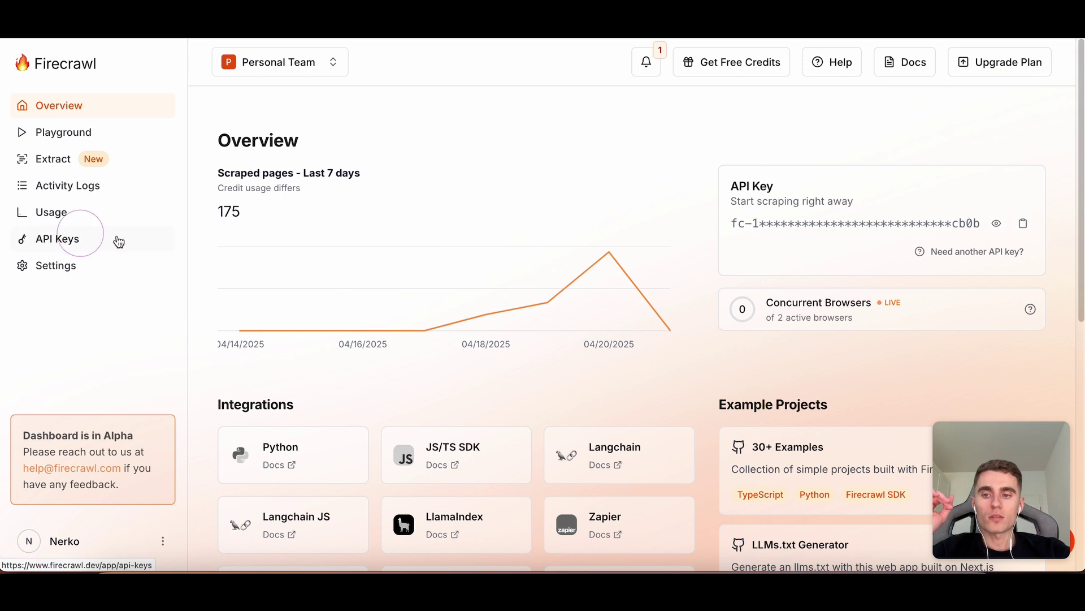
click(116, 240)
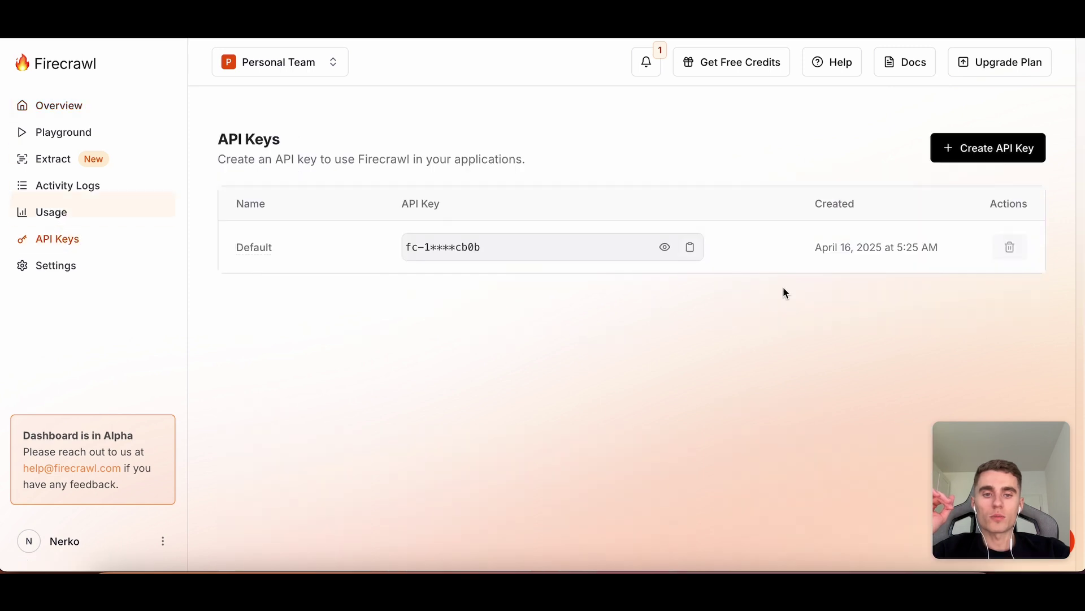
click(689, 248)
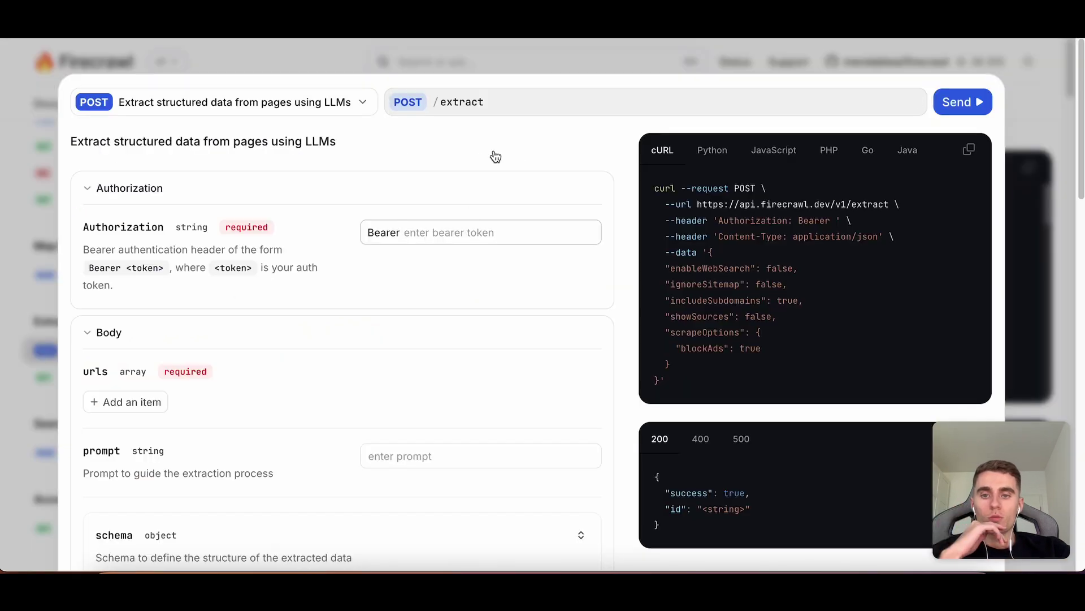
click(452, 231)
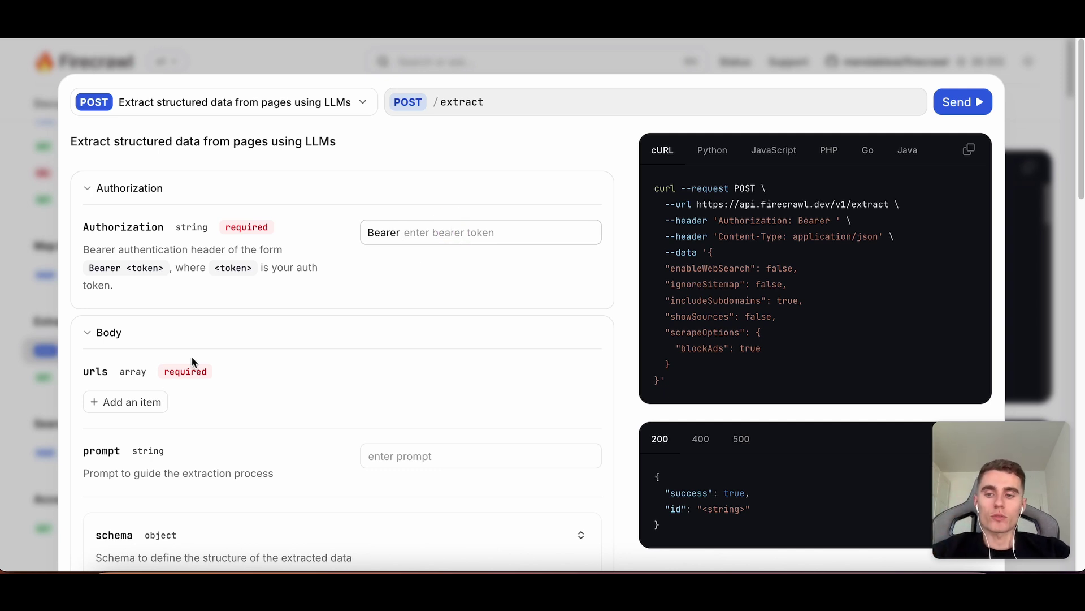
click(138, 401)
click(403, 407)
text(h)
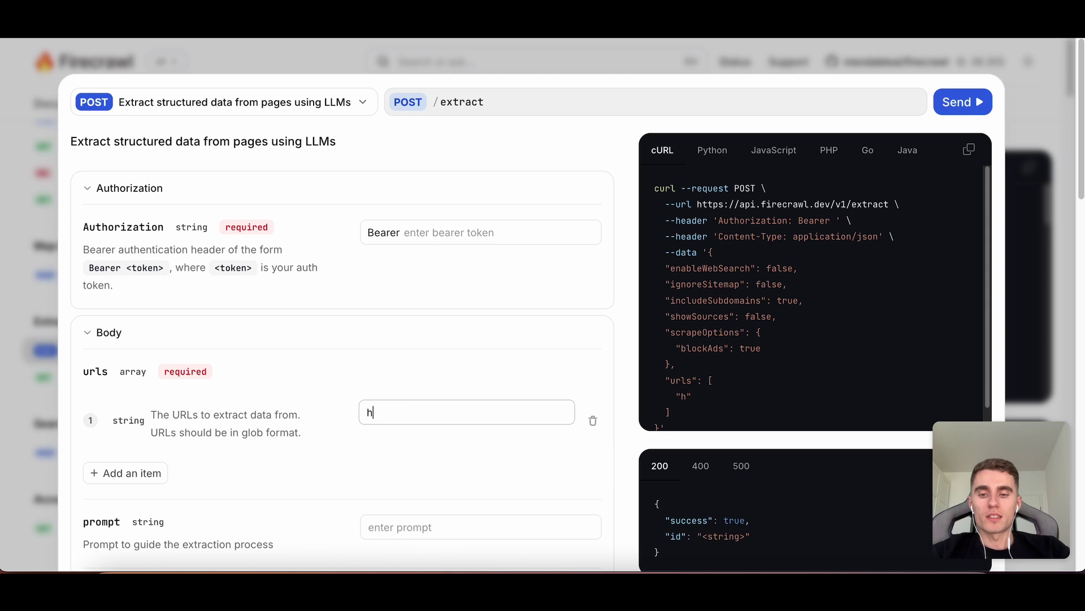
text(ttps:/fl)
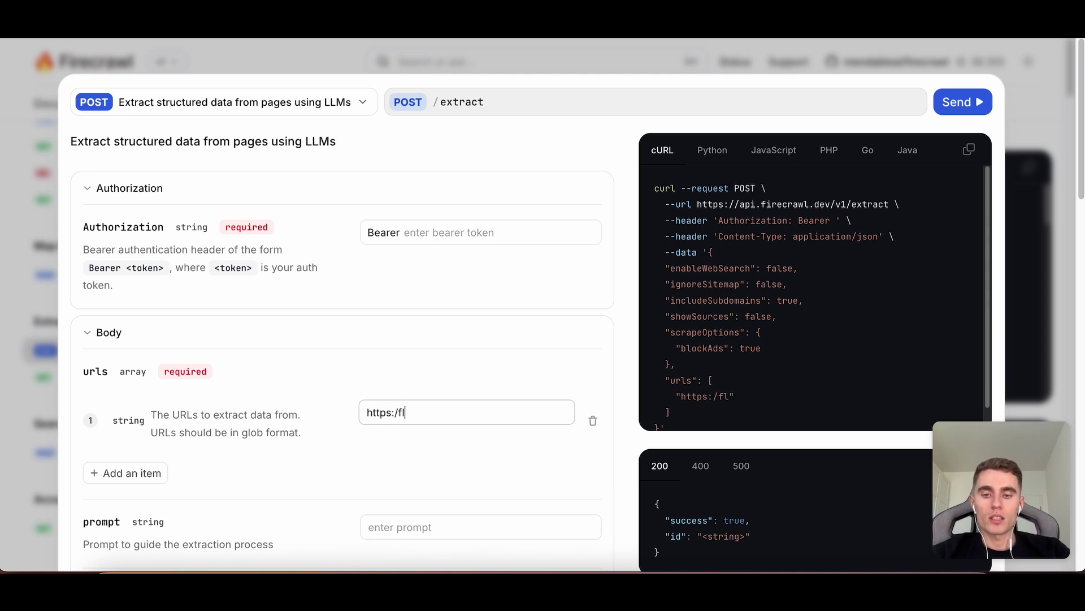
text(amme.cafe//)
key(BackSpace)
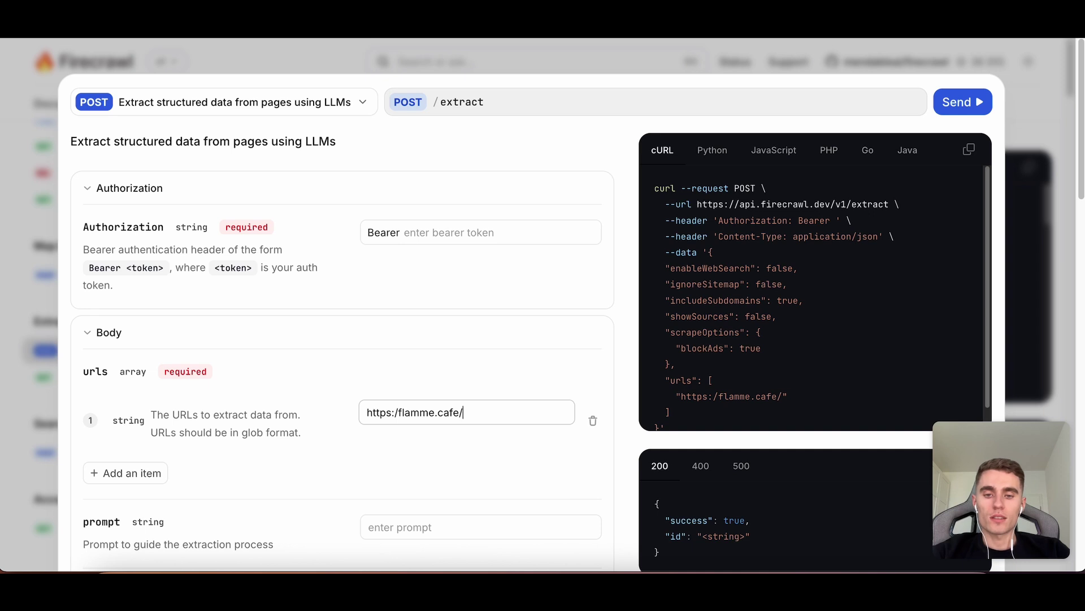
text(products/)
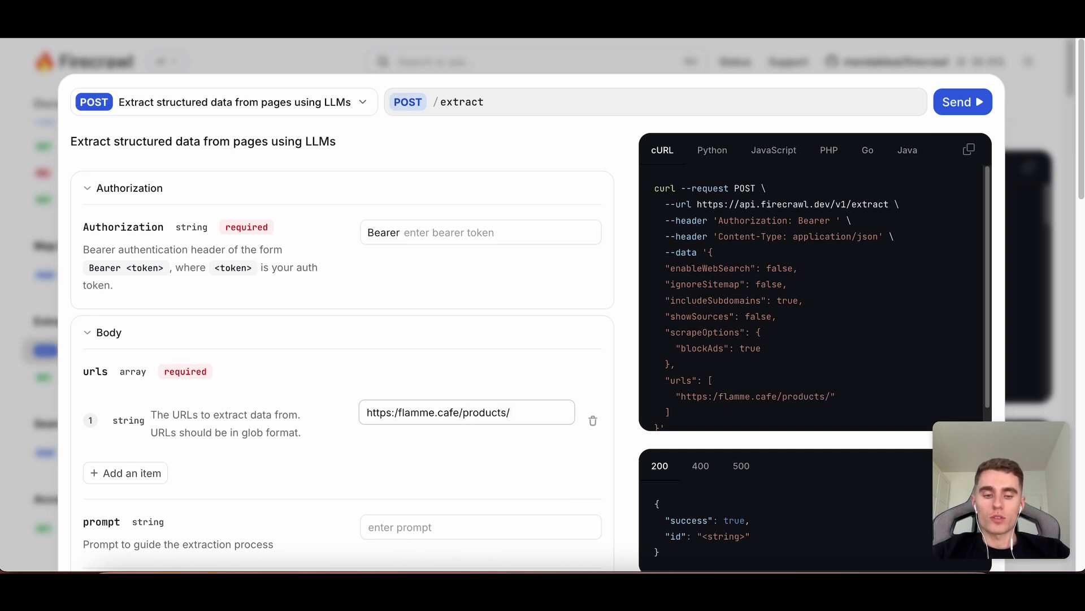
text(*)
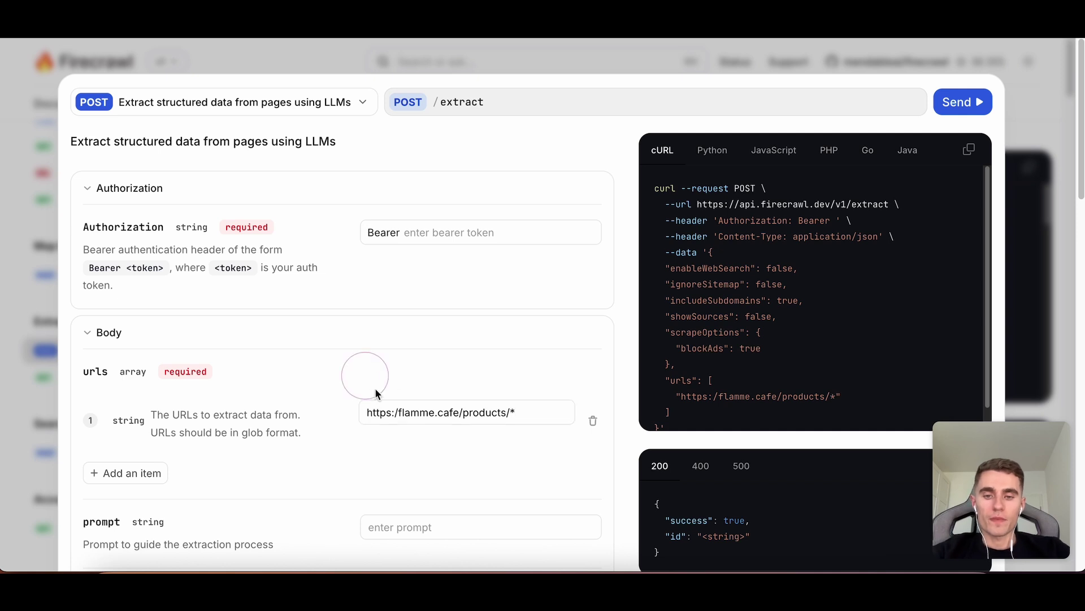
drag(538, 412, 344, 401)
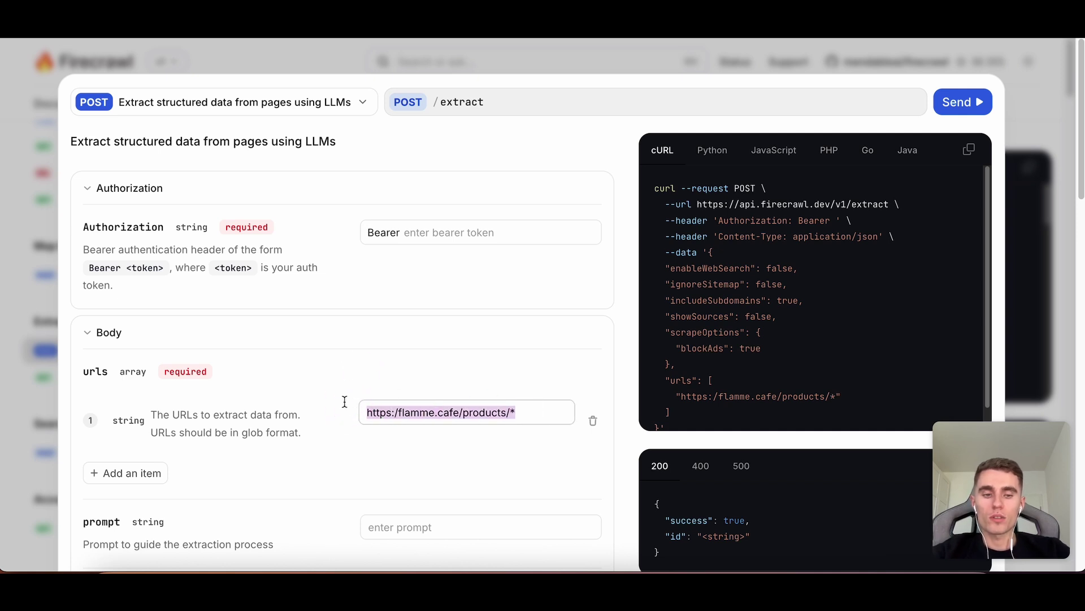
click(519, 413)
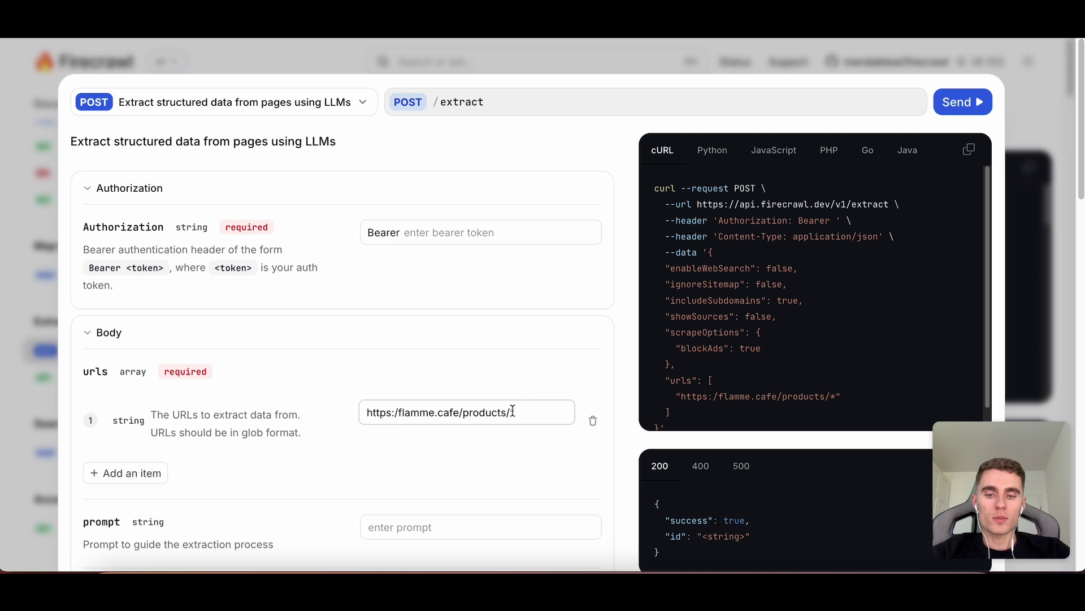
drag(513, 411, 331, 407)
click(534, 412)
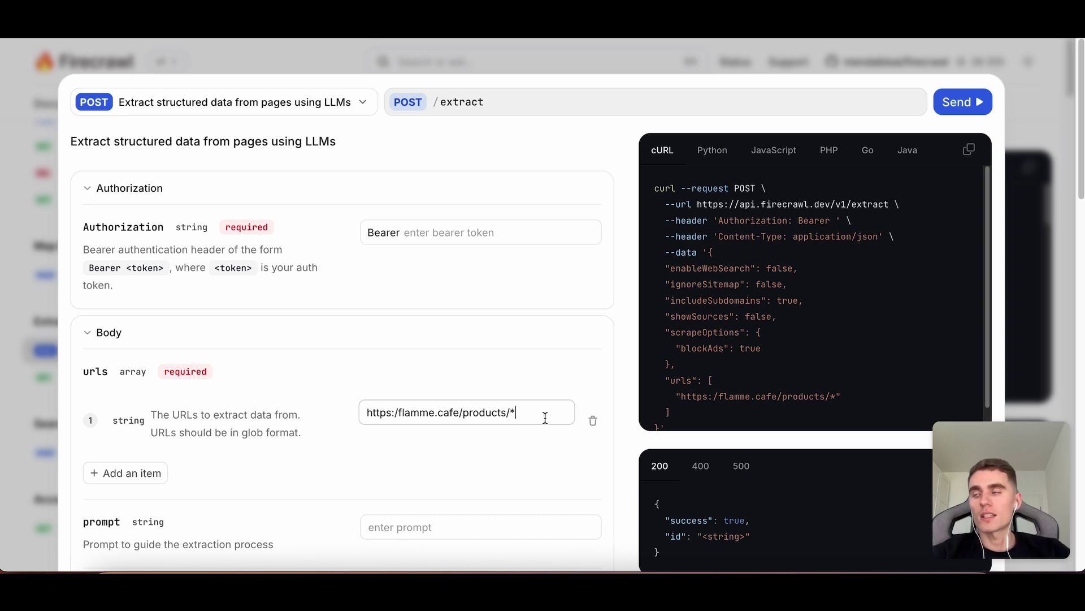
scroll(542, 390, down, 5)
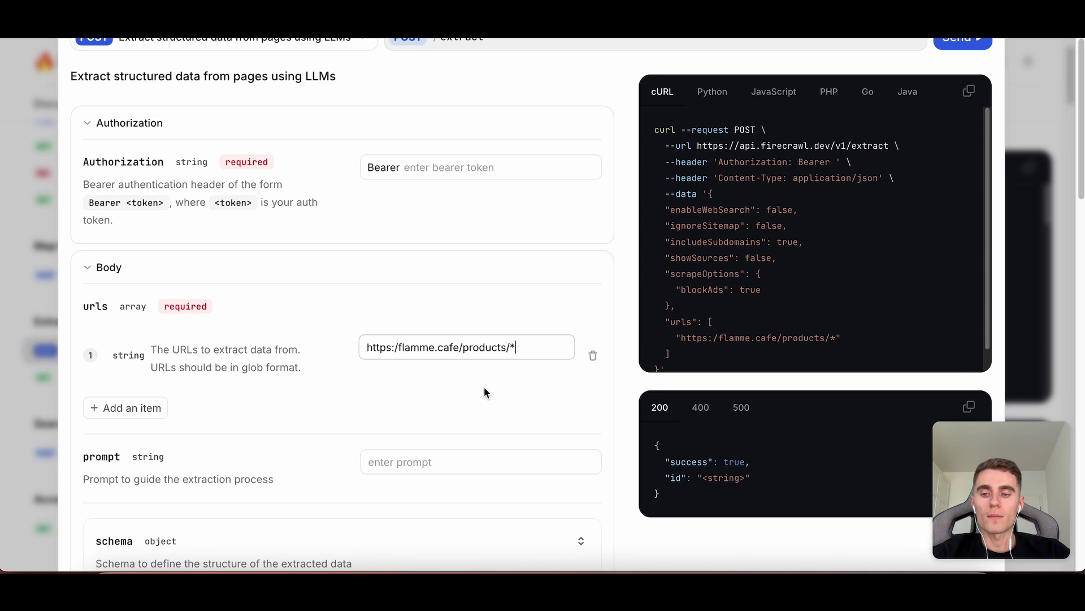
Enter 'abc' as the extraction prompt and remove property1, leaving the schema as {}.
click(427, 395)
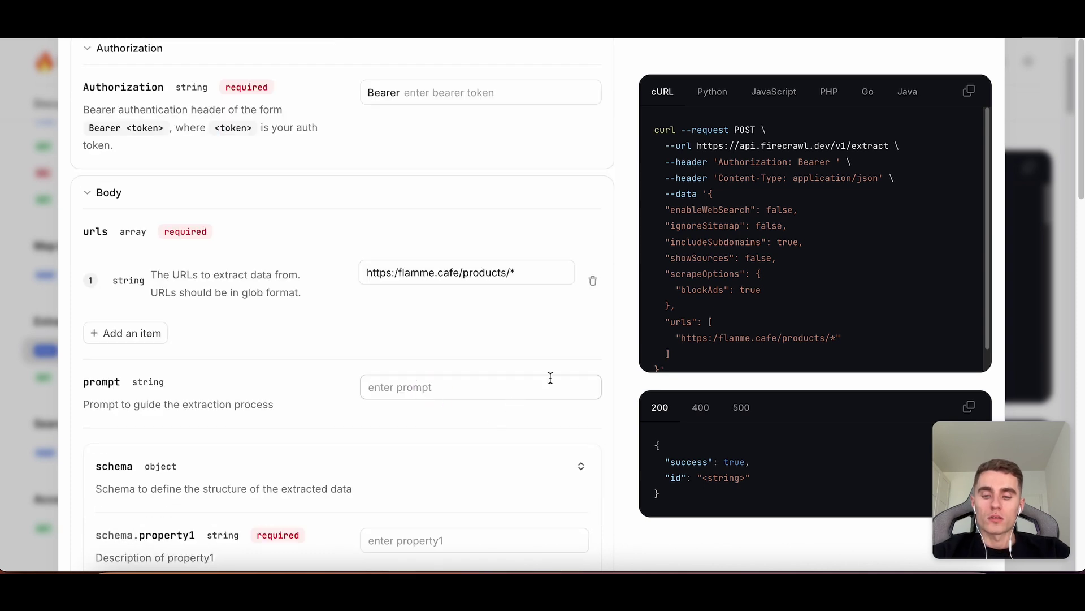
text(abc)
scroll(663, 292, down, 5)
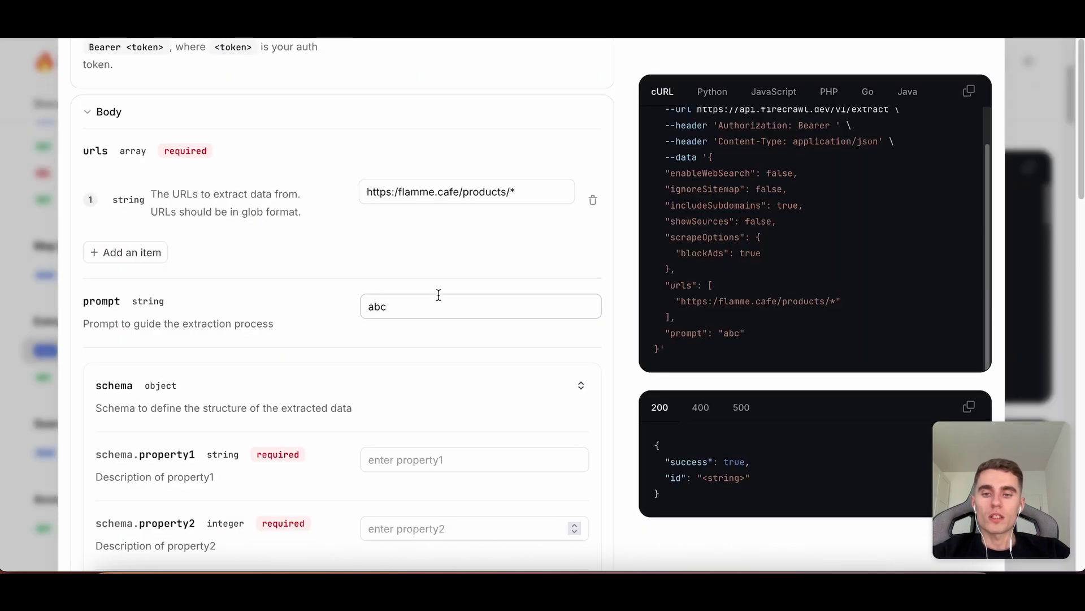
drag(438, 294, 329, 303)
scroll(328, 305, down, 1)
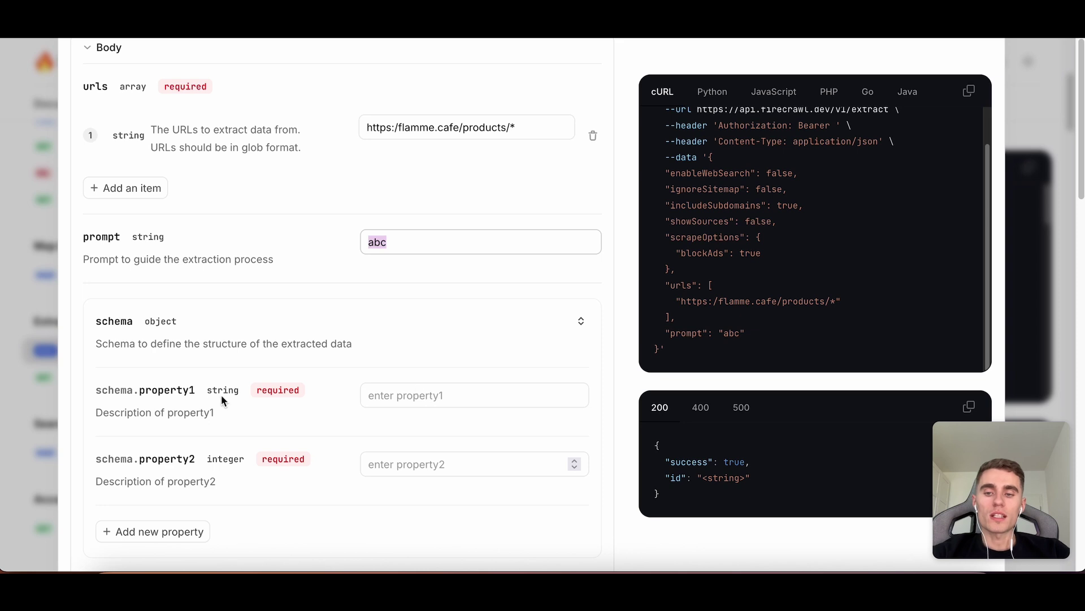
click(376, 394)
text(a)
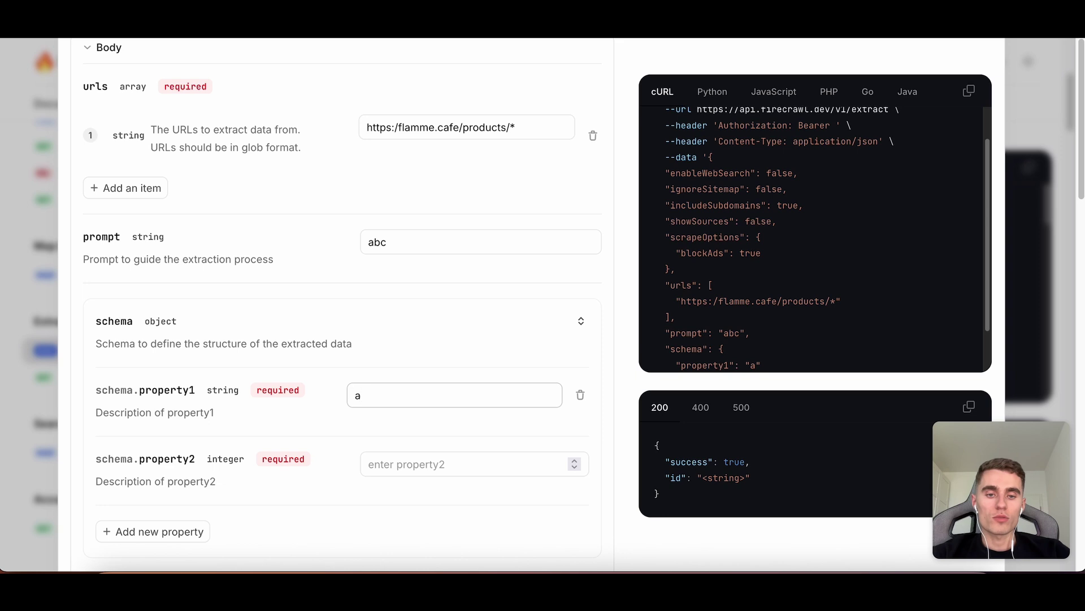
key(BackSpace)
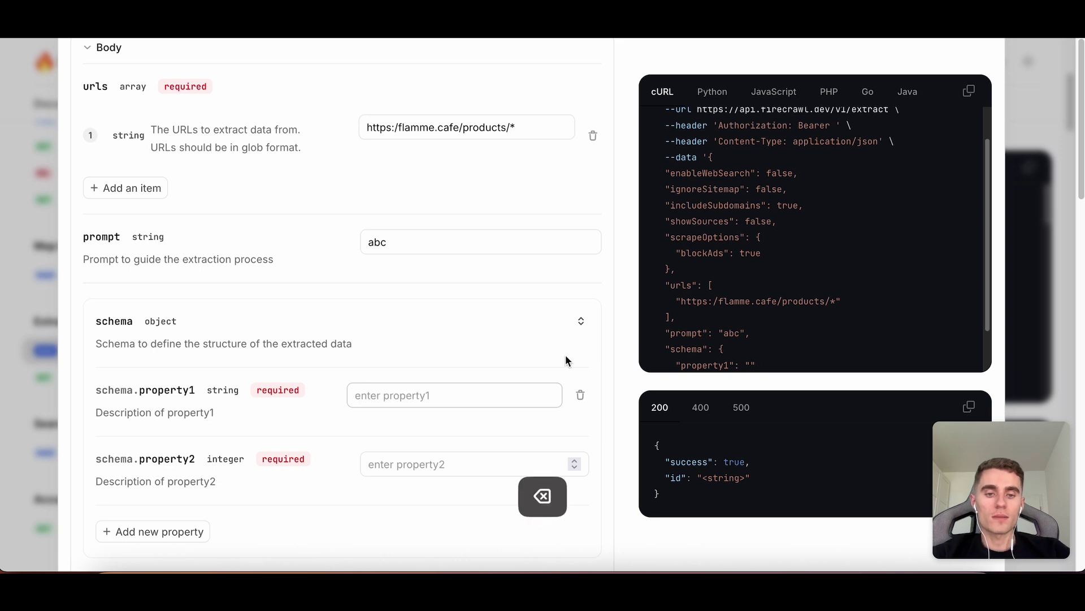
scroll(800, 335, down, 2)
click(578, 394)
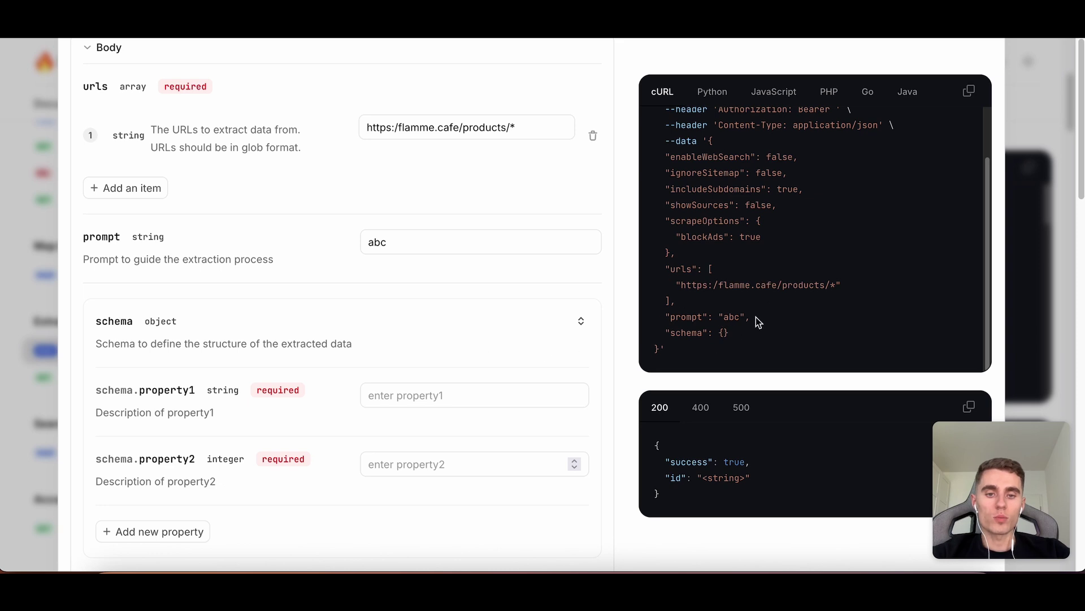
scroll(483, 337, down, 6)
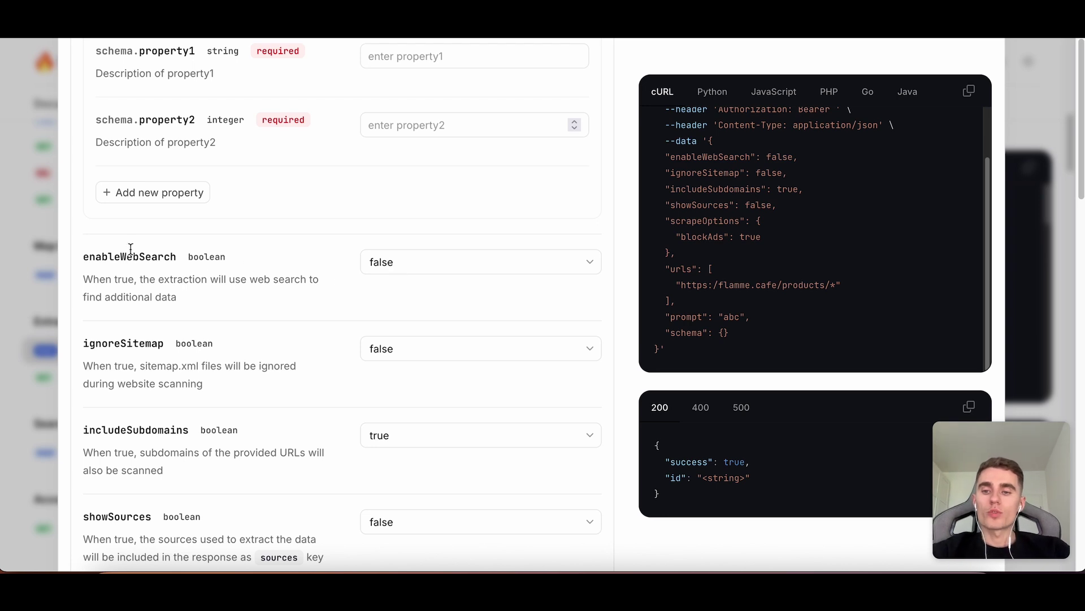
scroll(129, 252, down, 1)
drag(82, 239, 199, 236)
scroll(164, 283, down, 1)
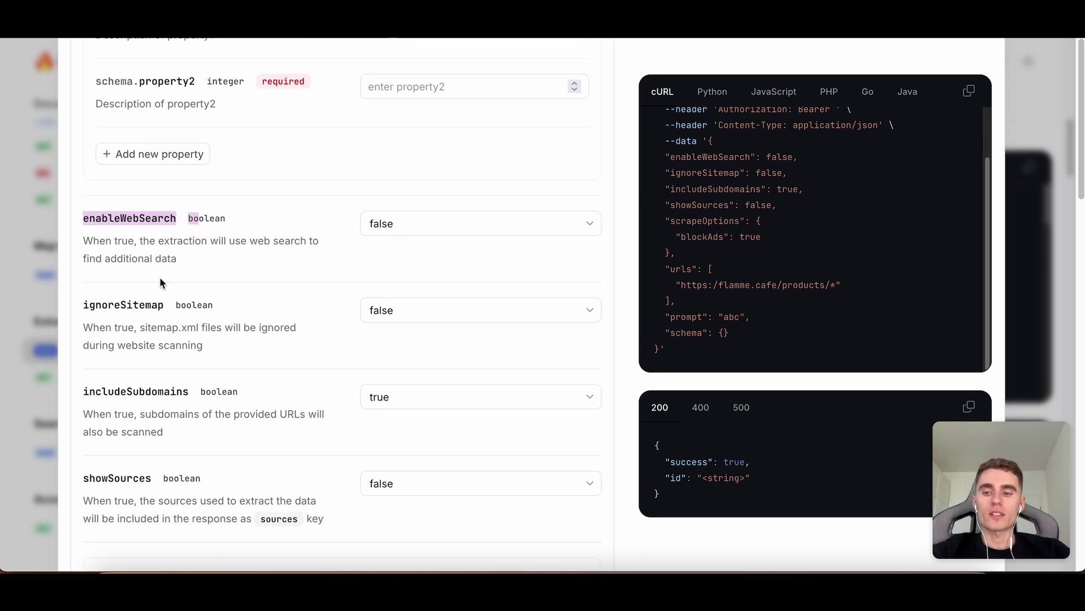
drag(80, 303, 199, 302)
scroll(198, 302, down, 1)
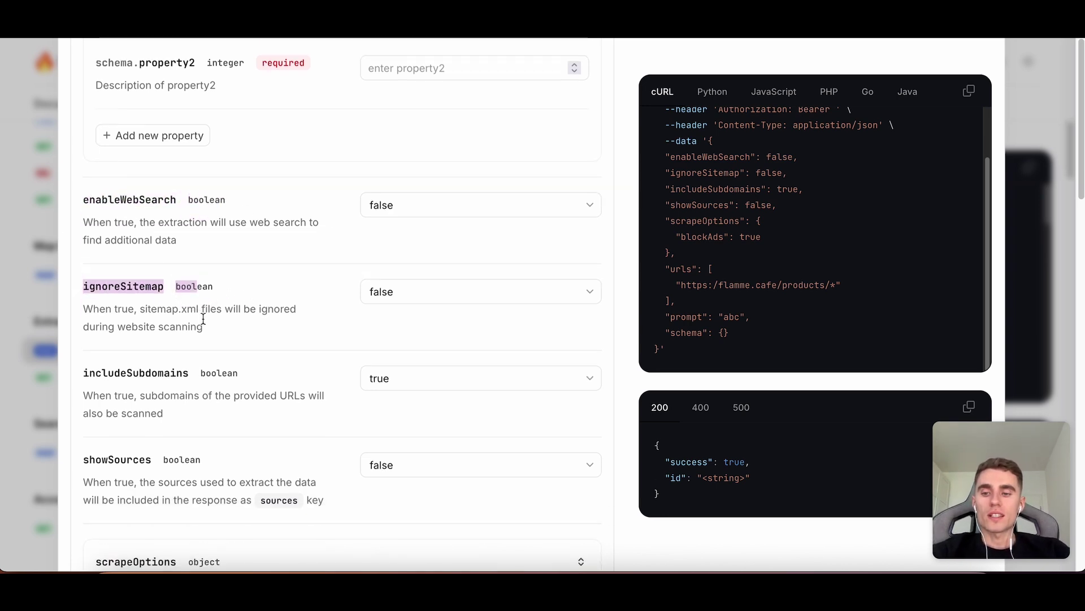
double_click(122, 373)
scroll(331, 314, down, 10)
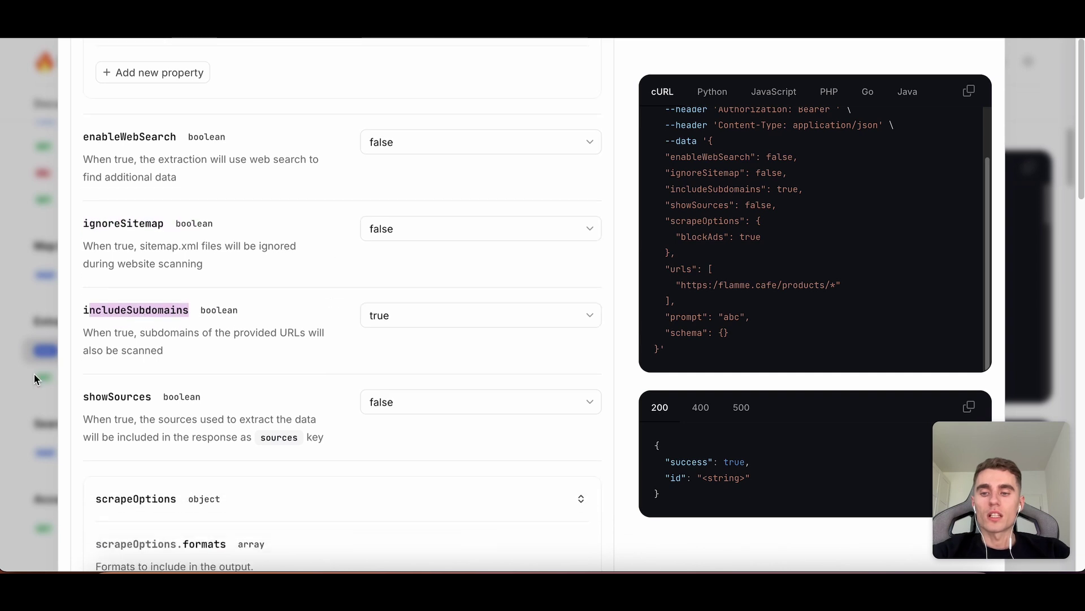
scroll(433, 348, down, 20)
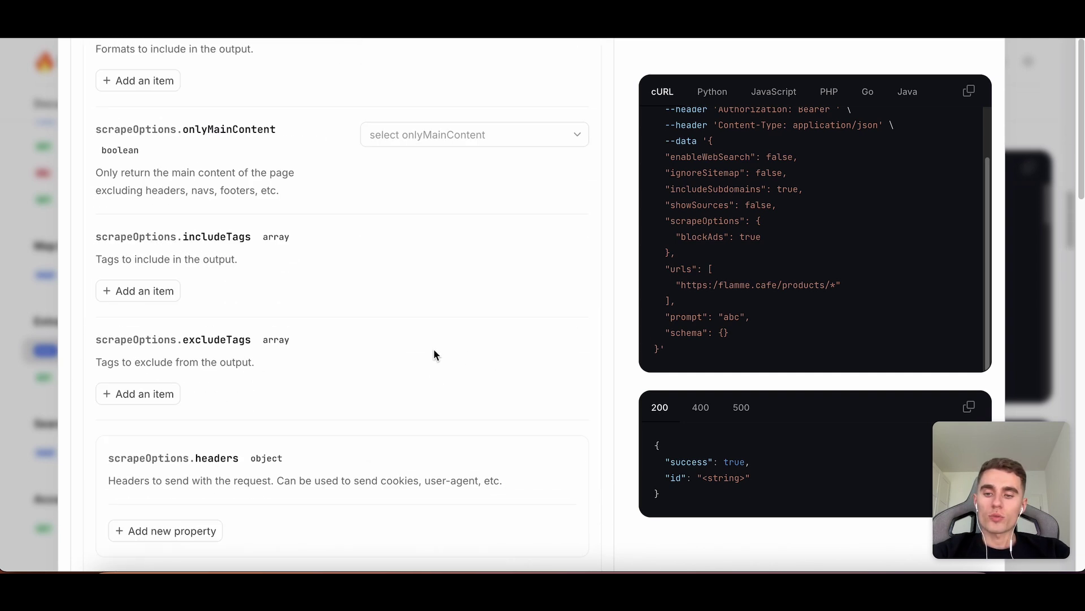
scroll(435, 347, up, 20)
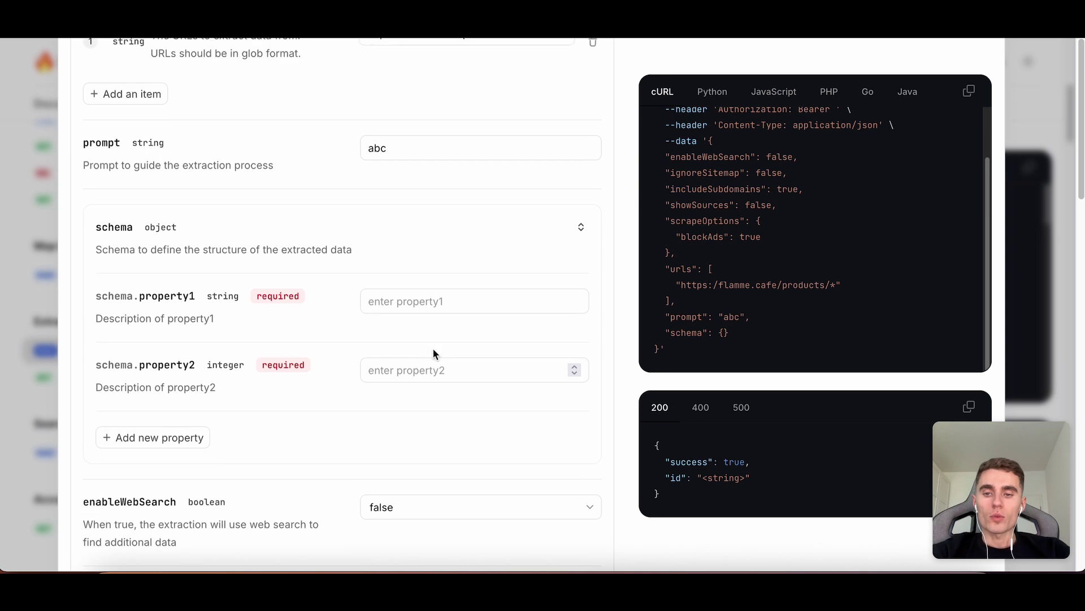
scroll(433, 353, up, 3)
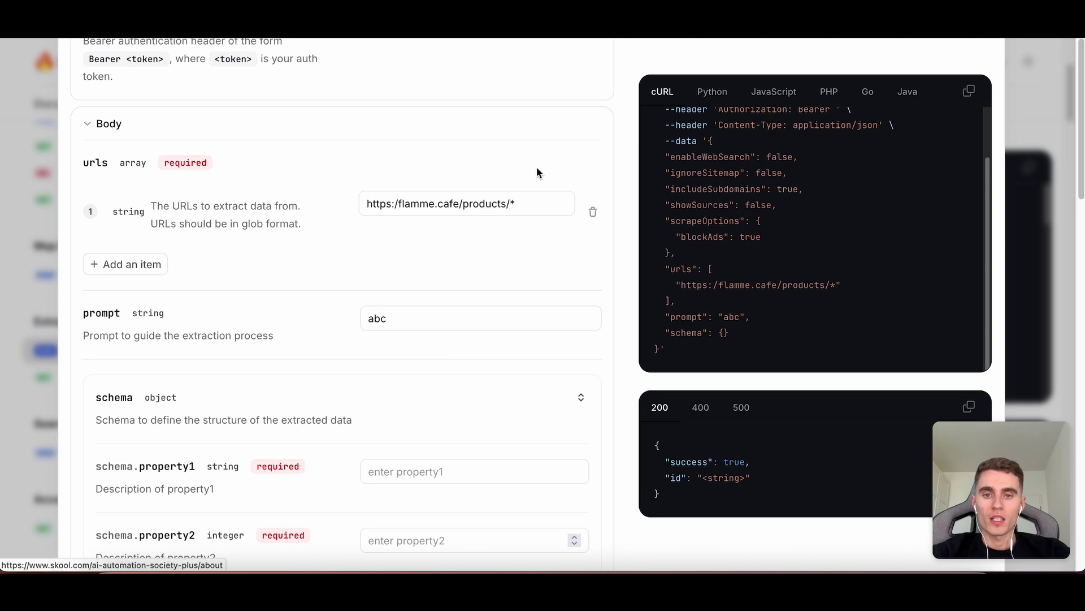
scroll(537, 171, up, 4)
scroll(518, 284, down, 1)
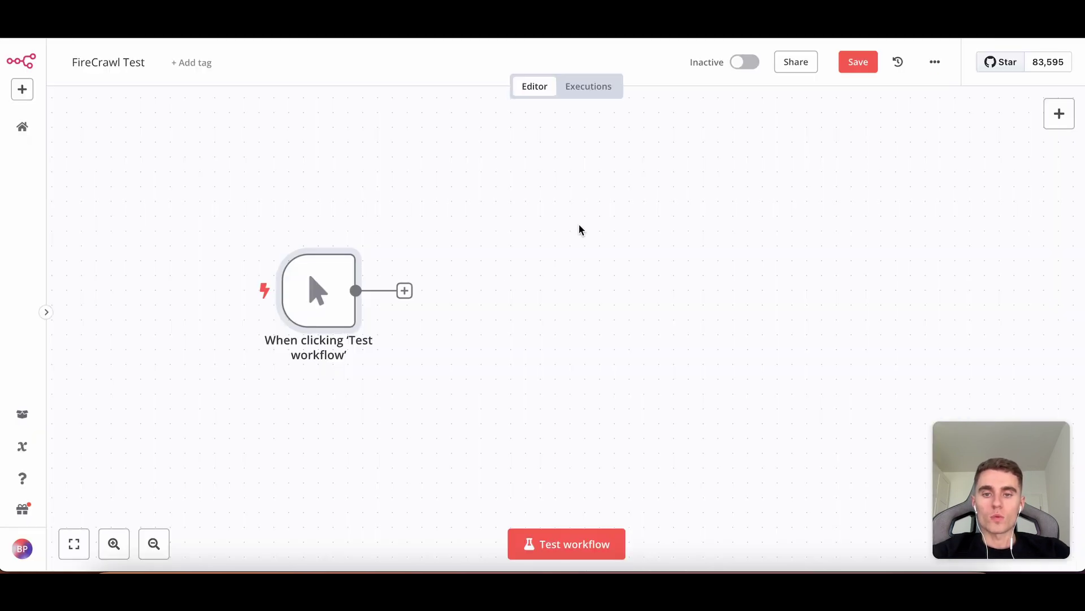
click(424, 254)
Add an HTTP Request node after the manual trigger by searching 'http' in the node panel.
click(1059, 113)
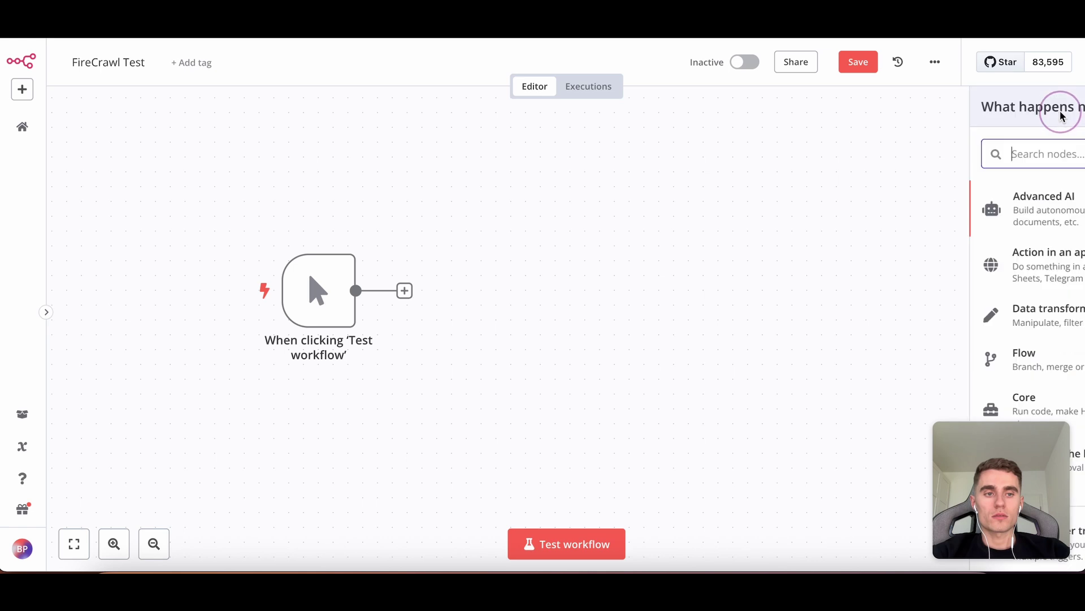
text(http)
key(Return)
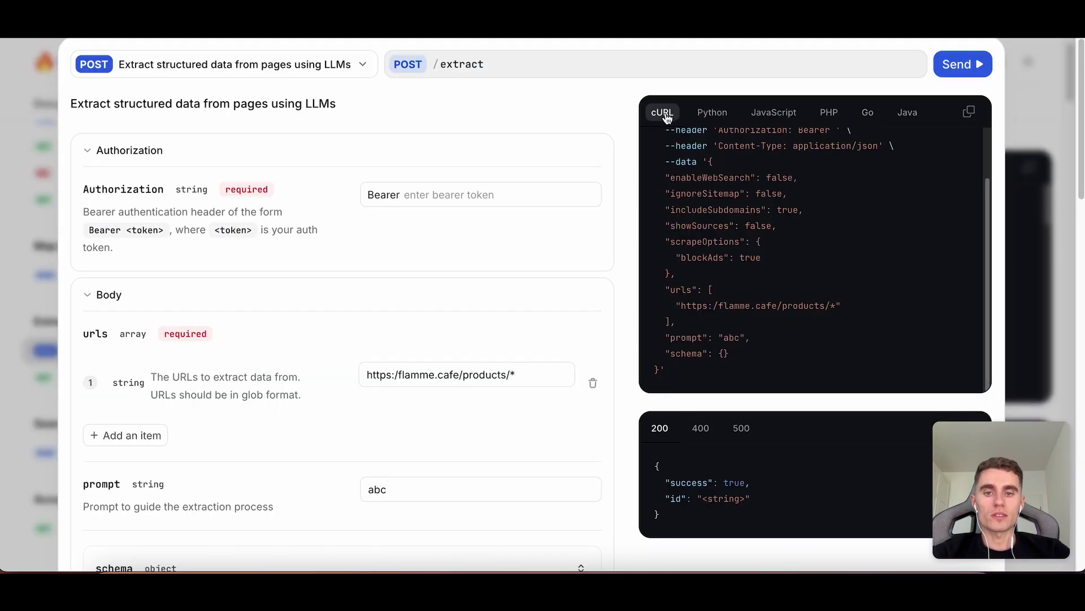
Copy the POST /extract cURL command from the docs' code panel.
scroll(508, 342, down, 2)
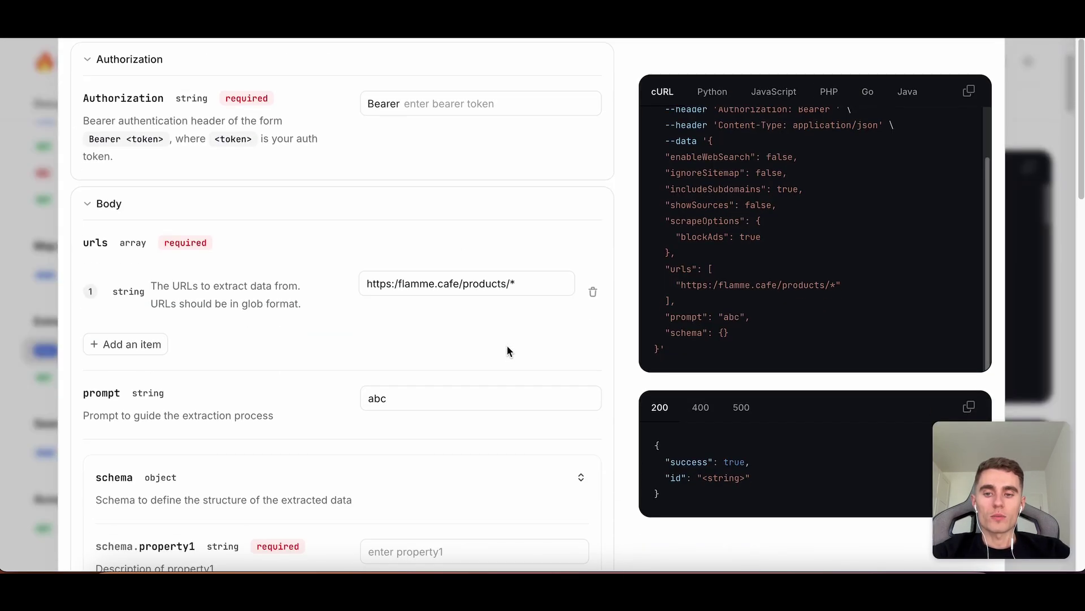
click(409, 401)
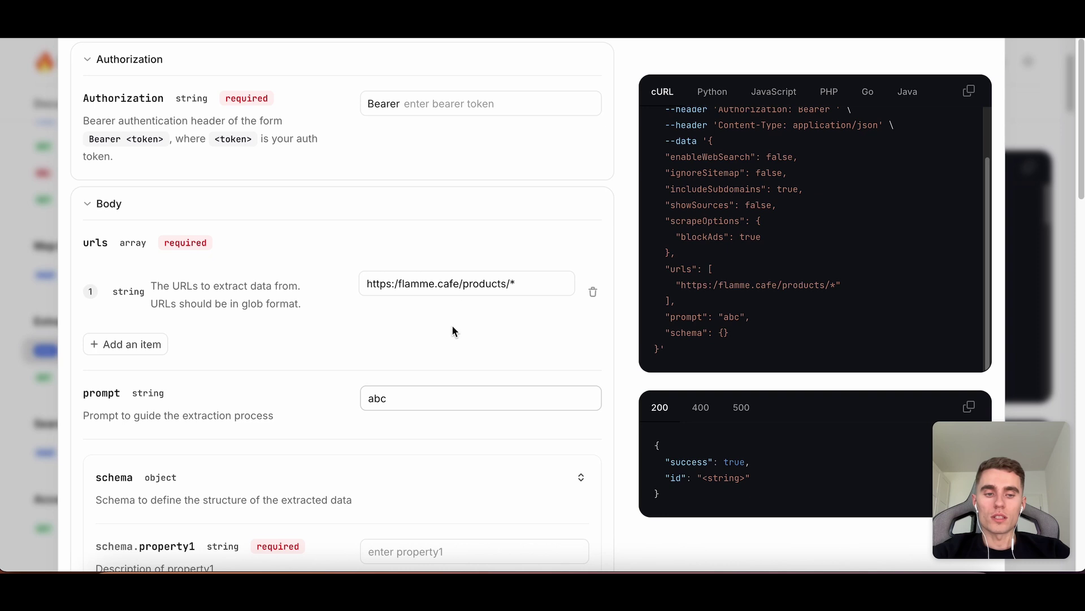
scroll(452, 332, down, 2)
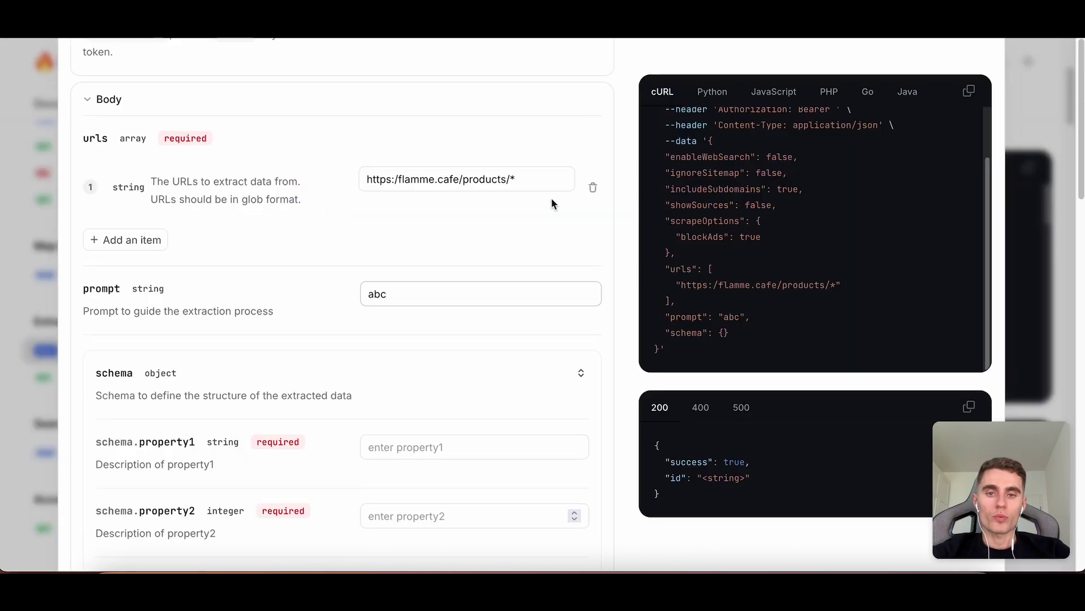
scroll(553, 201, up, 5)
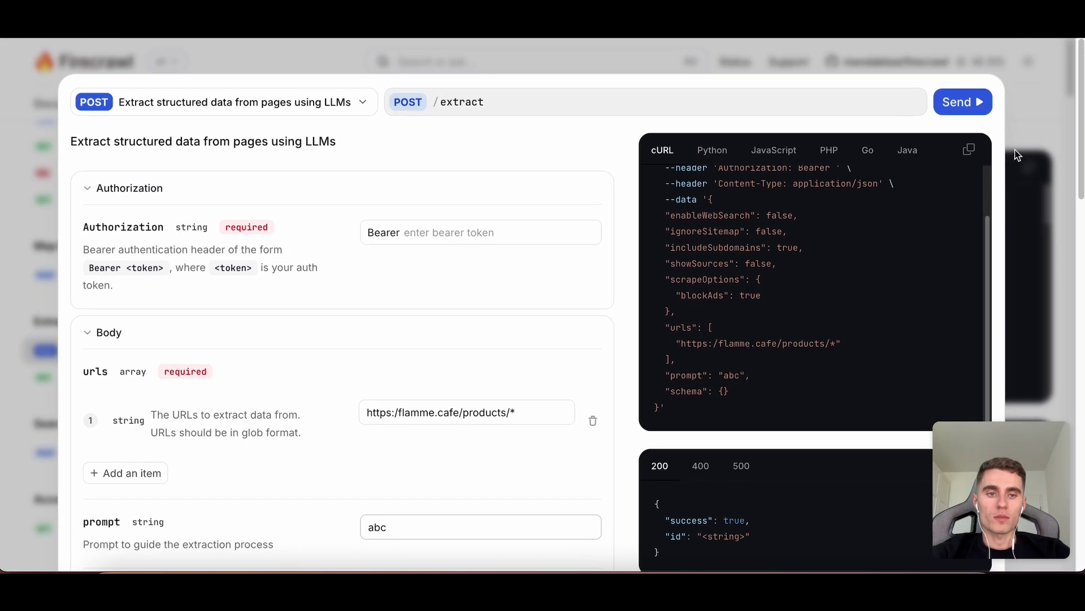
click(969, 150)
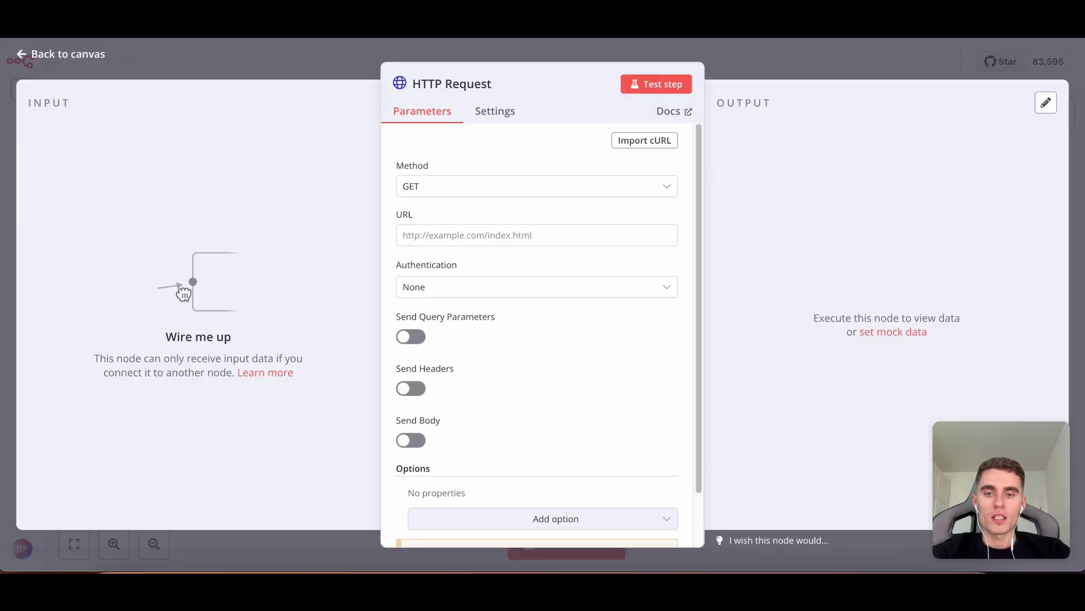
Return to the n8n canvas and open the HTTP Request node's settings.
click(773, 71)
click(465, 305)
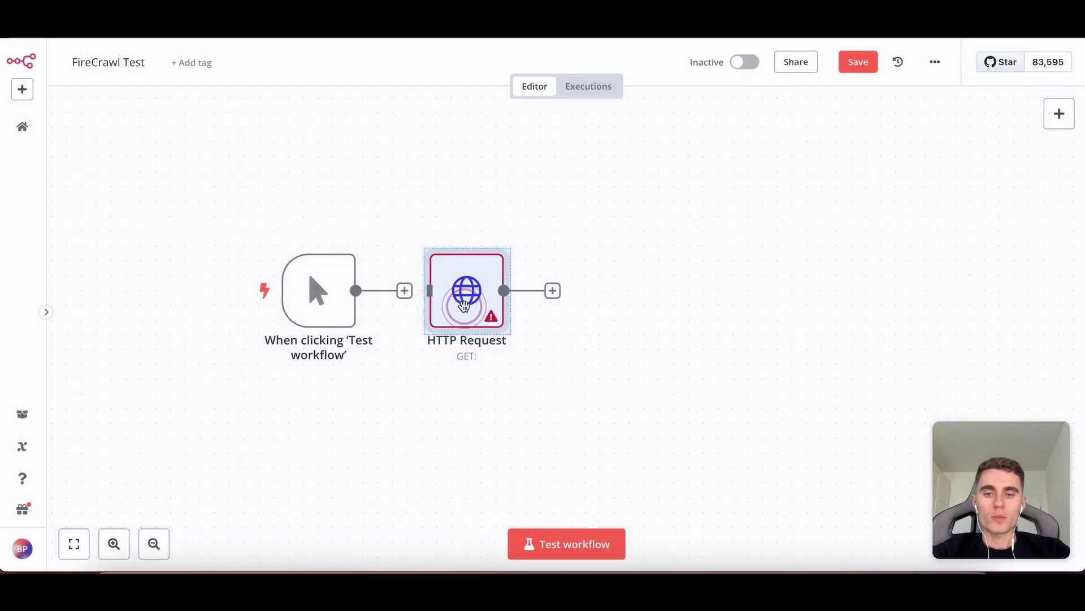
click(449, 303)
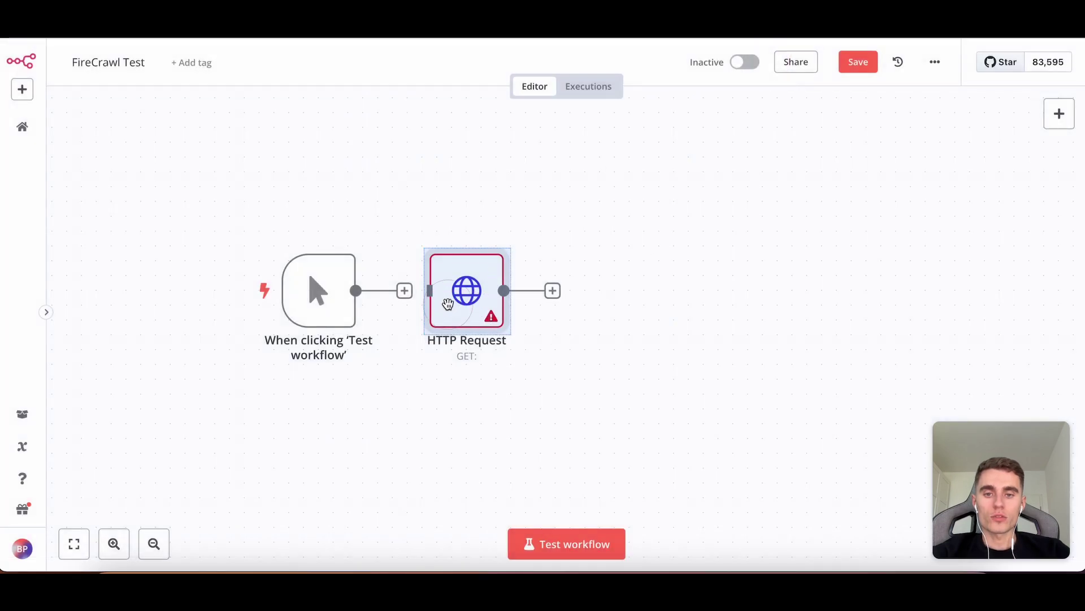
click(574, 210)
double_click(500, 274)
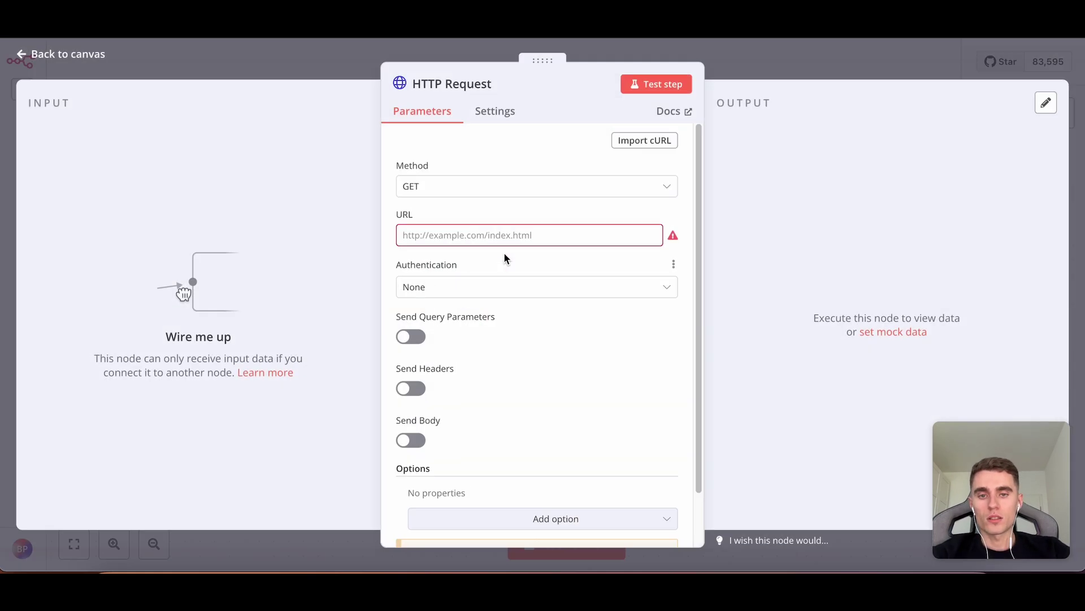
click(637, 141)
key(super+v)
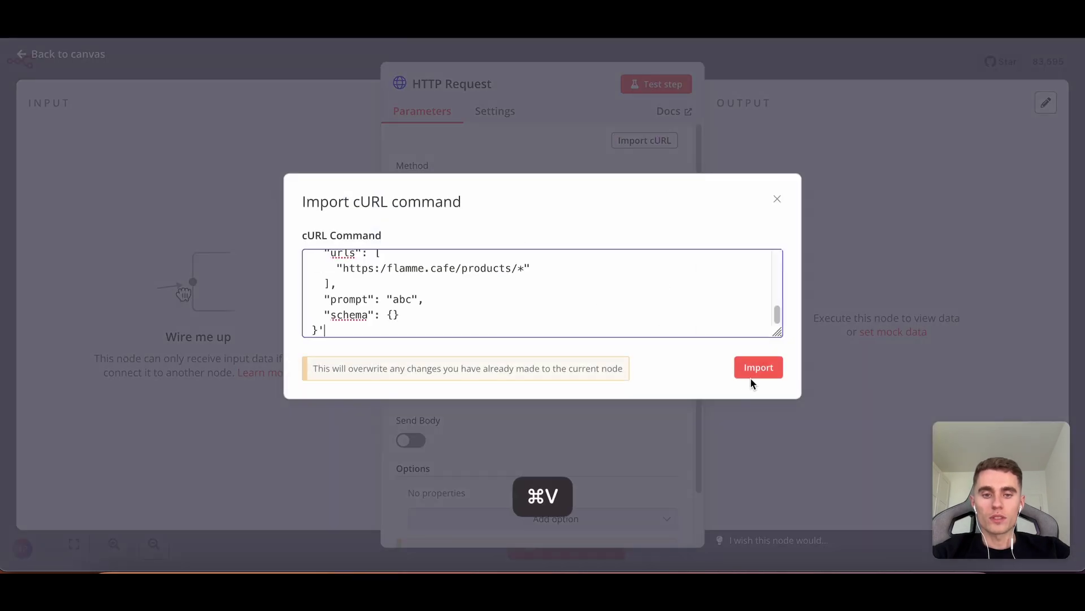
click(755, 371)
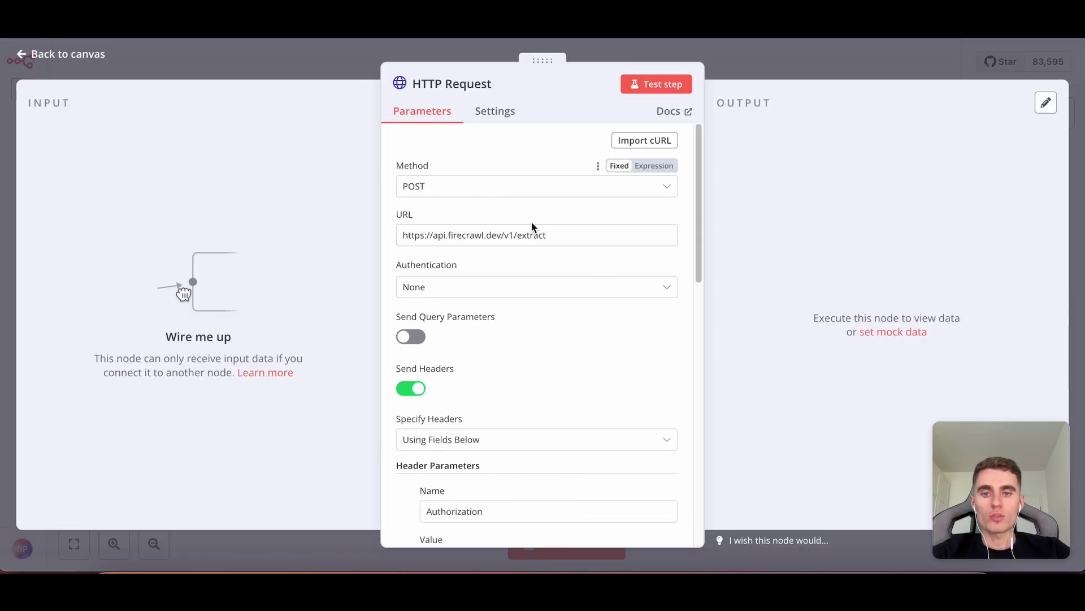
scroll(566, 286, down, 10)
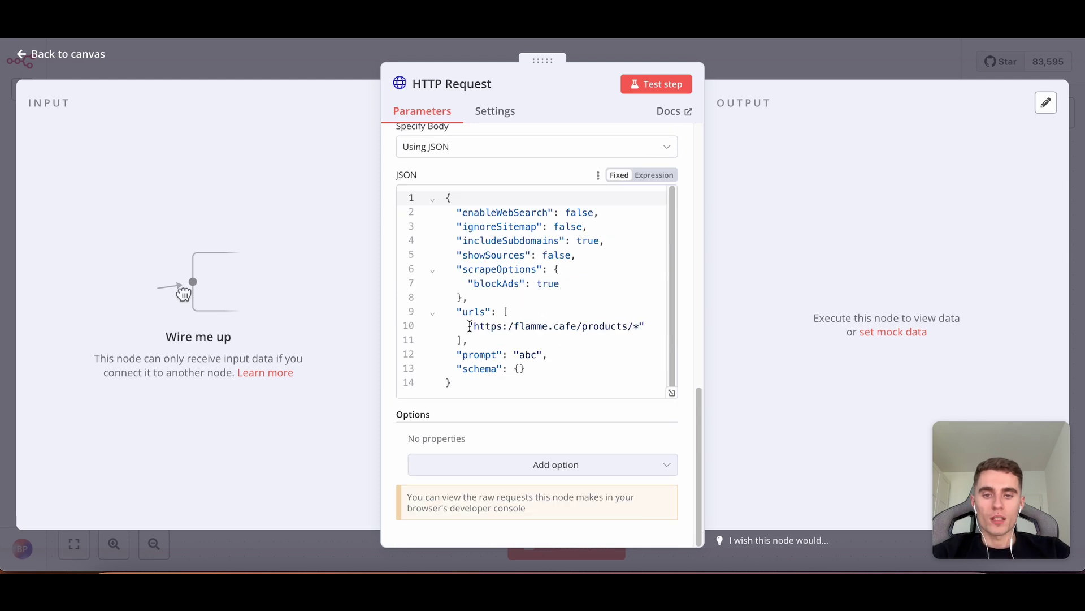
click(528, 348)
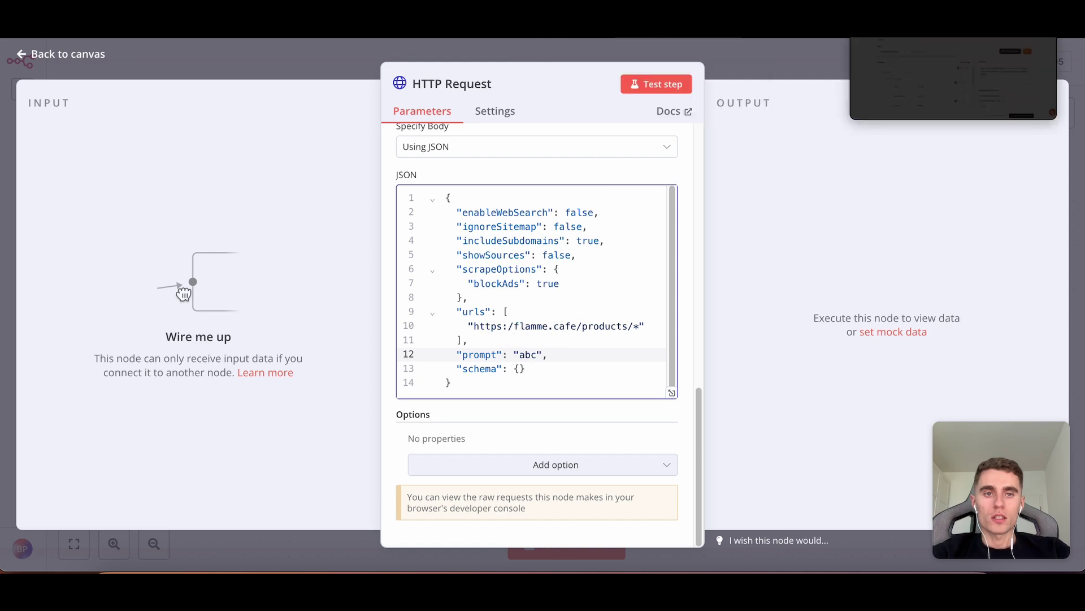
scroll(562, 258, up, 10)
scroll(494, 247, up, 1)
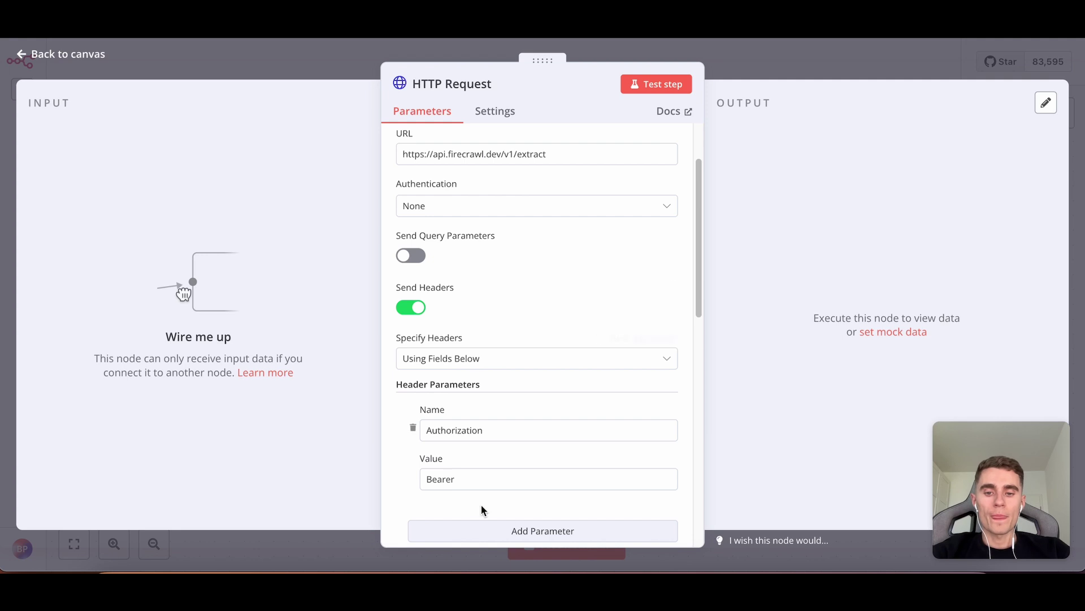
Edit the Authorization header value, then turn Send Headers off so it is no longer sent.
click(472, 480)
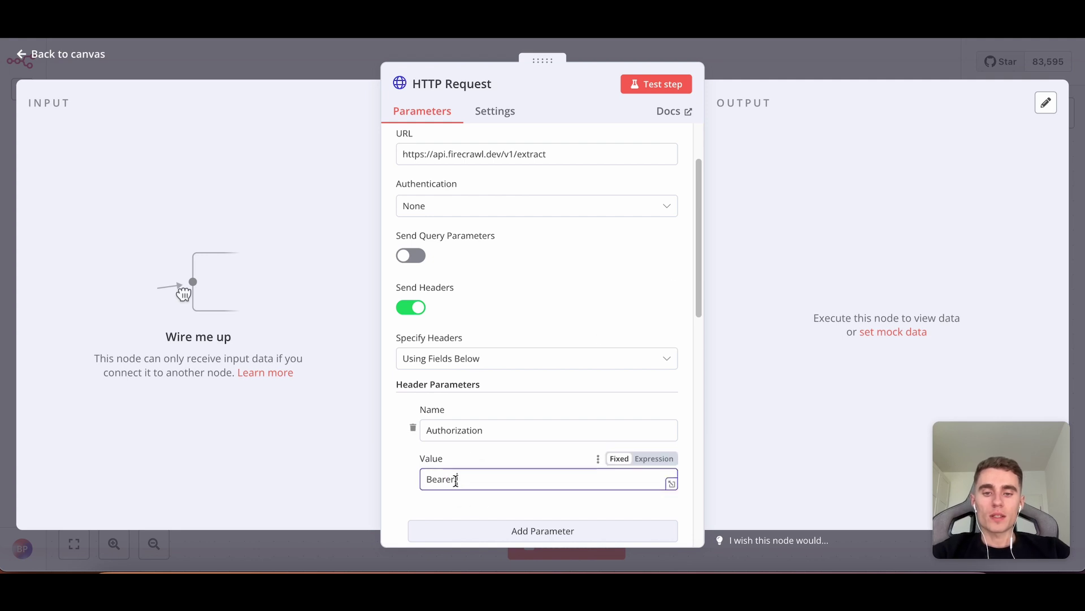
text(a)
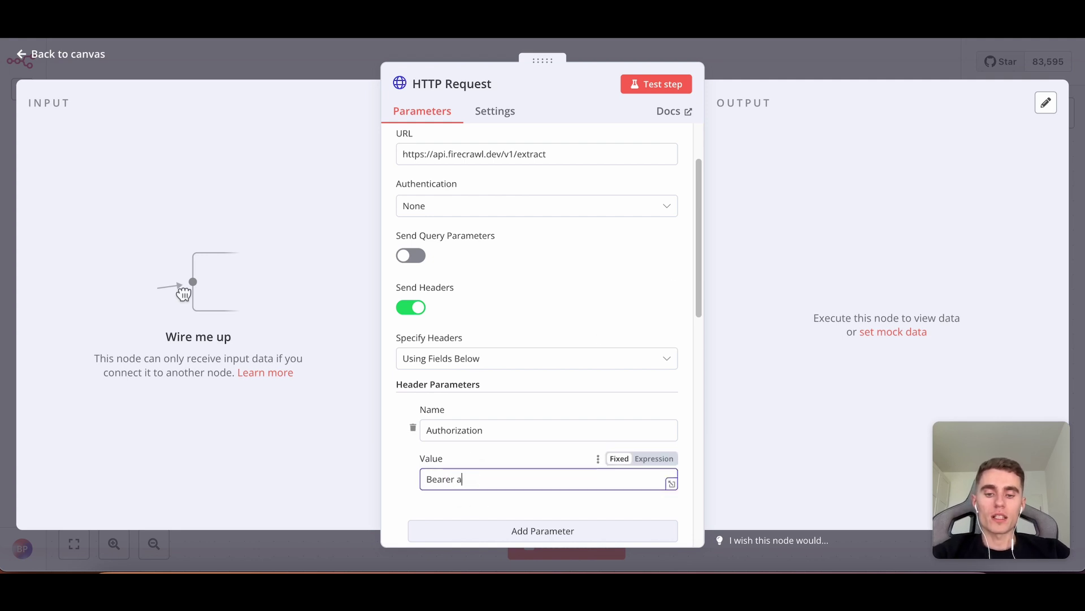
text(fefefefe)
drag(494, 477, 409, 472)
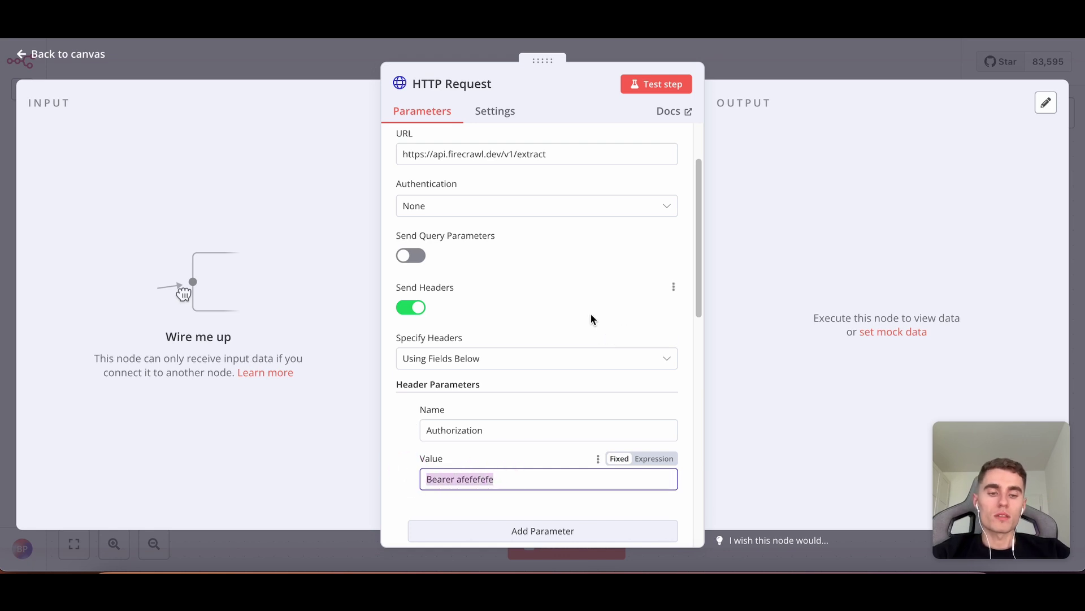
click(416, 309)
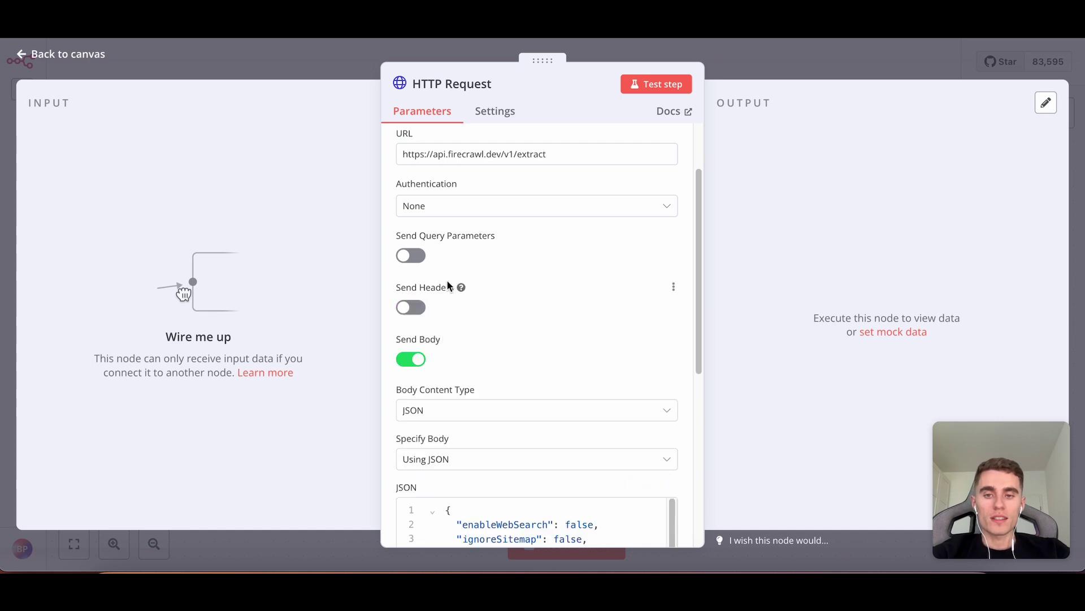
Set the node's Authentication to Generic Credential Type with Header Auth.
click(490, 214)
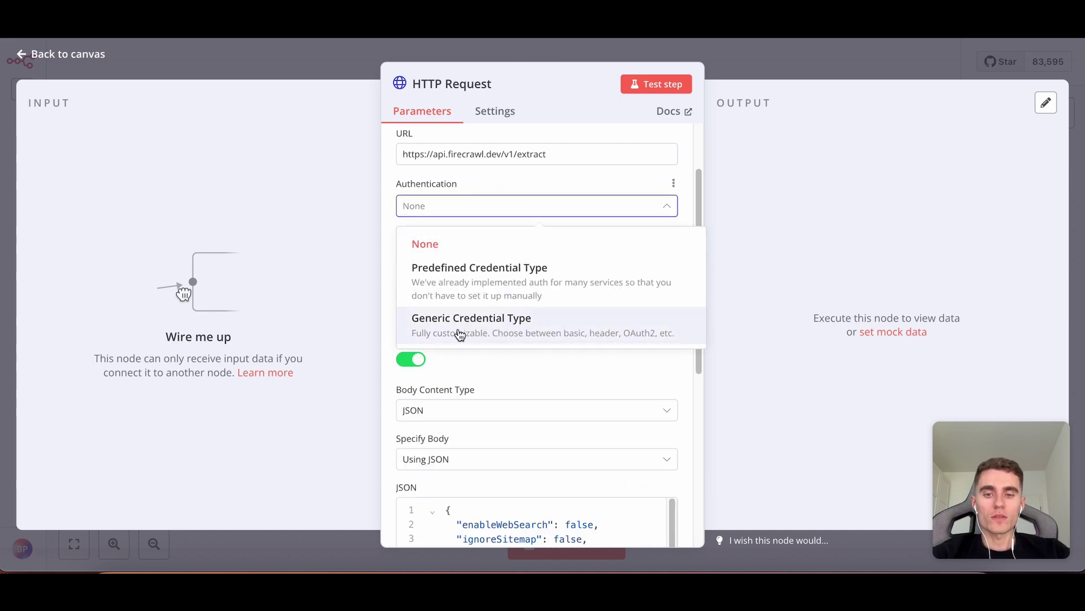
click(440, 322)
click(468, 260)
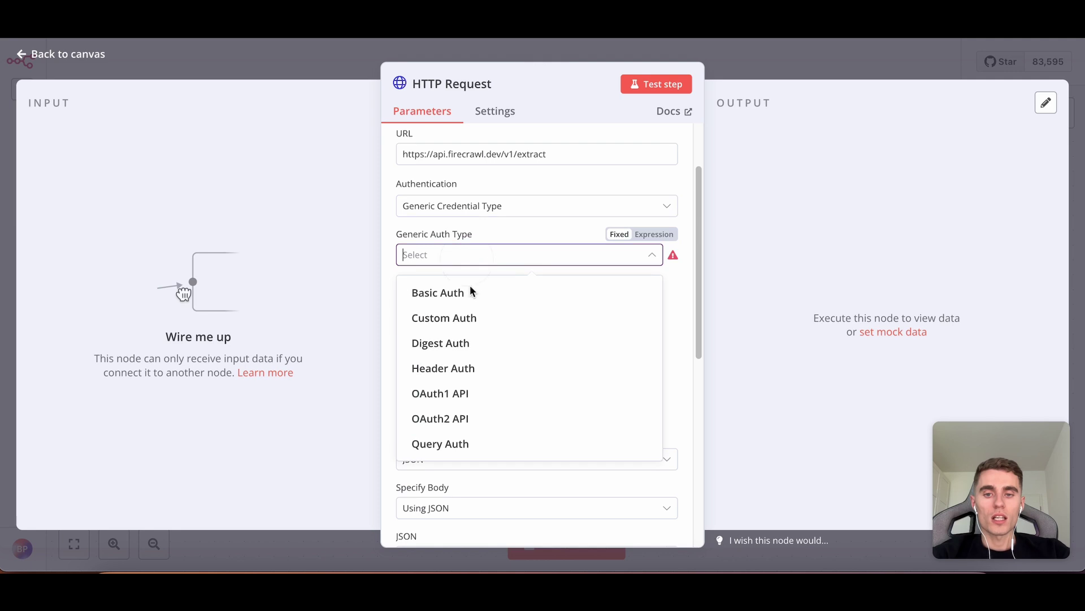
click(461, 378)
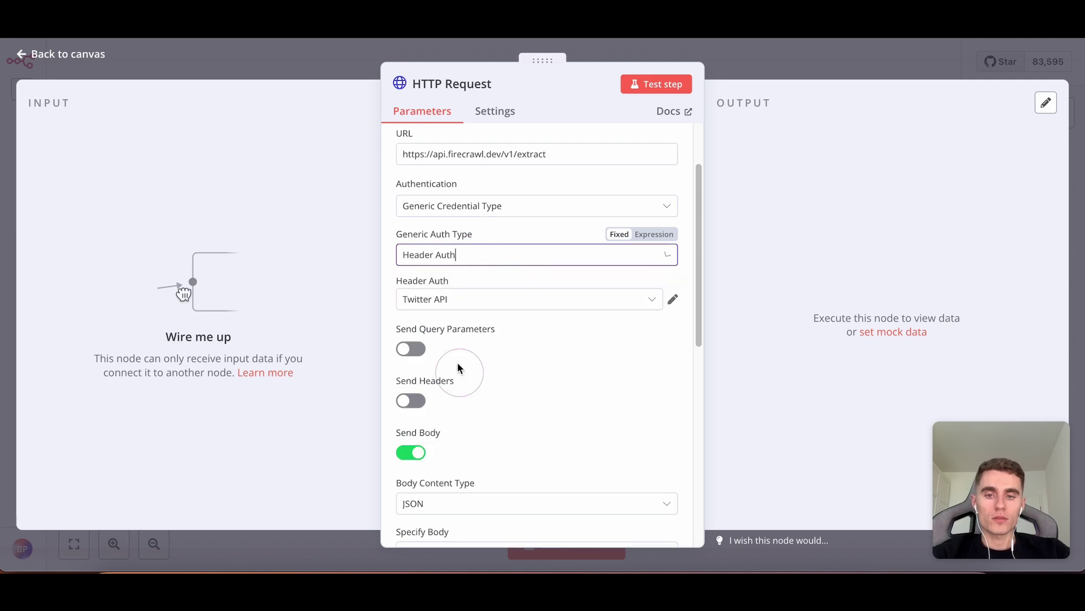
Pick the FireCrawl header credential, then start creating a new Header Auth credential instead.
click(438, 305)
click(481, 337)
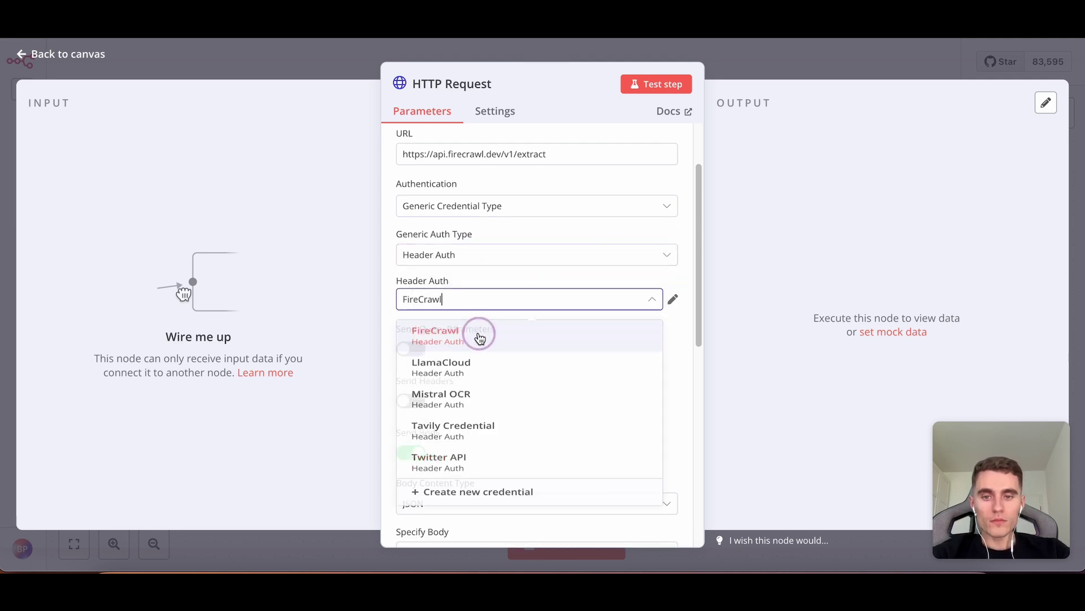
click(441, 299)
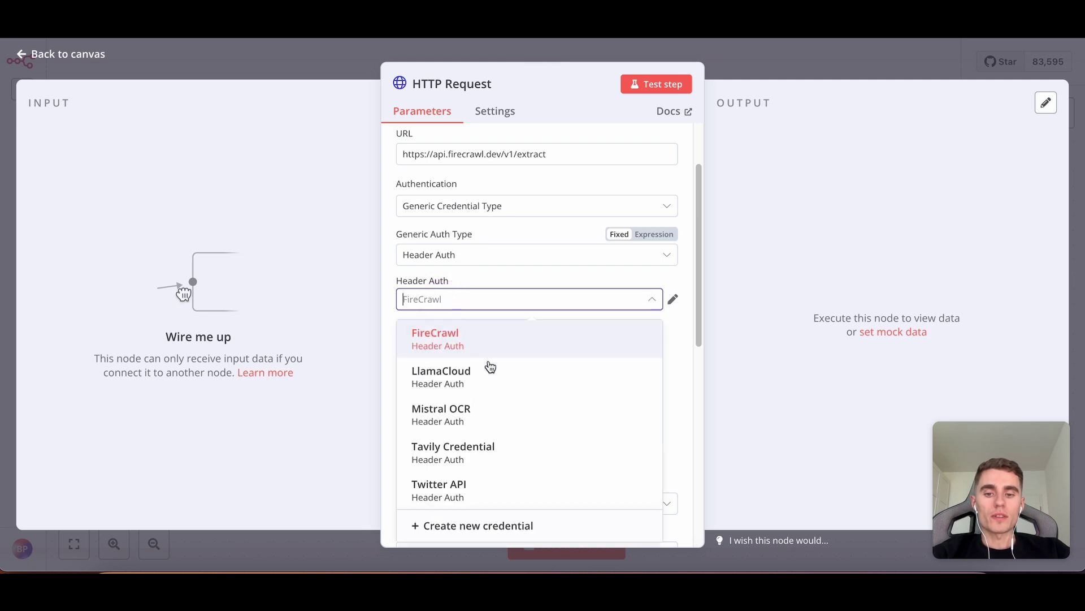
click(496, 524)
click(414, 241)
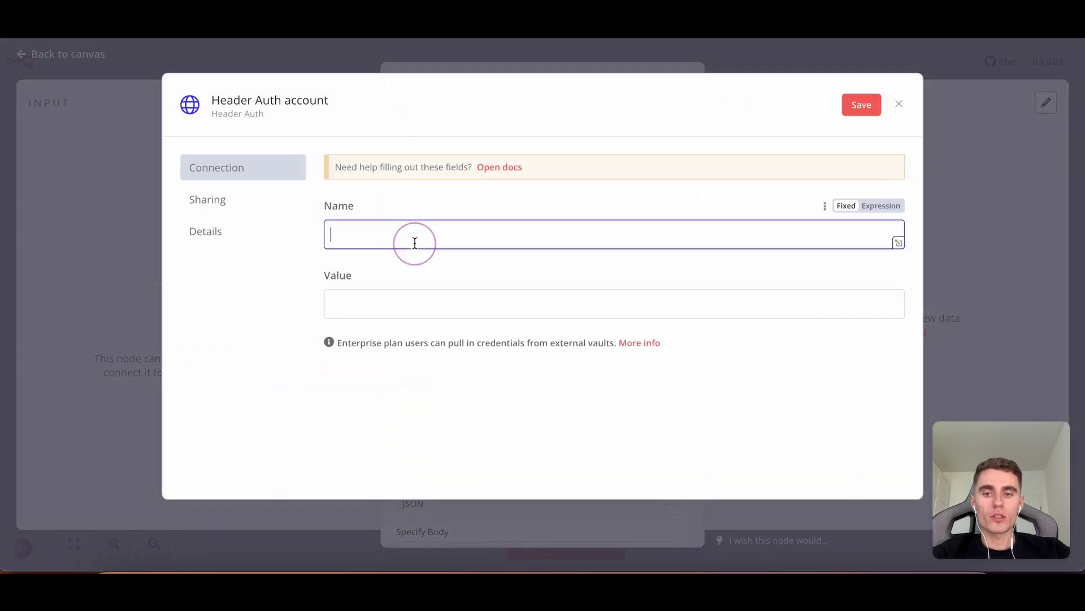
Set the credential's header name to Authorization, copied from the cURL example.
text(Authorization)
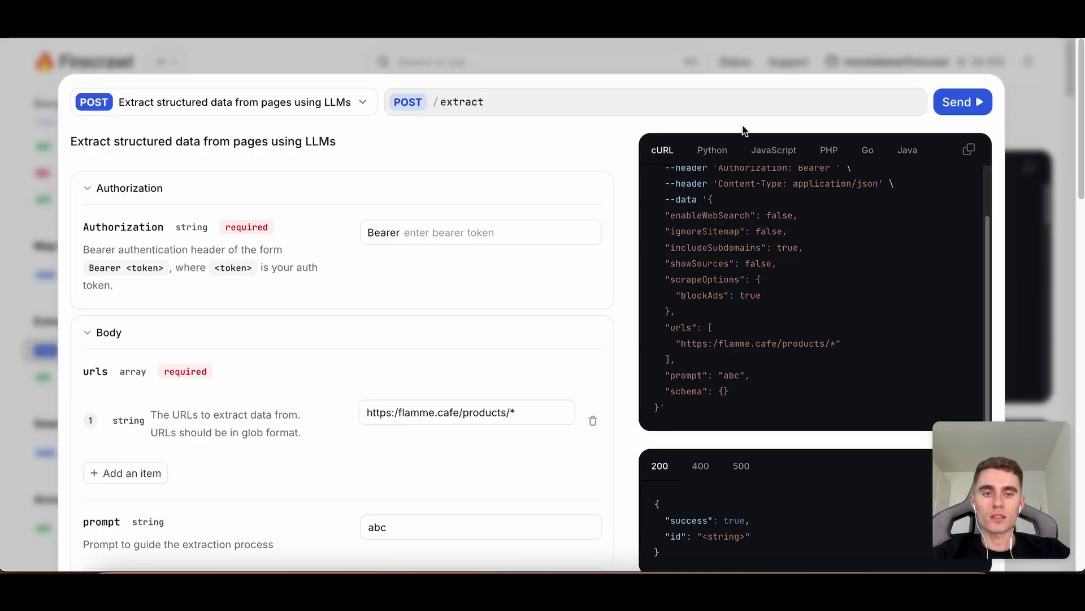
scroll(800, 194, up, 2)
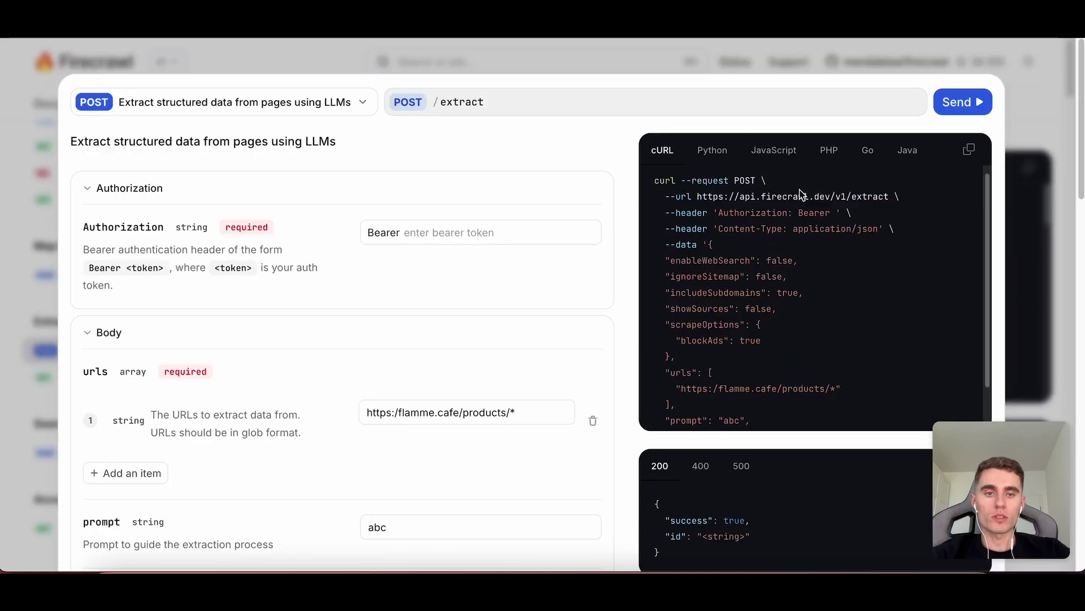
double_click(735, 213)
key(super+c)
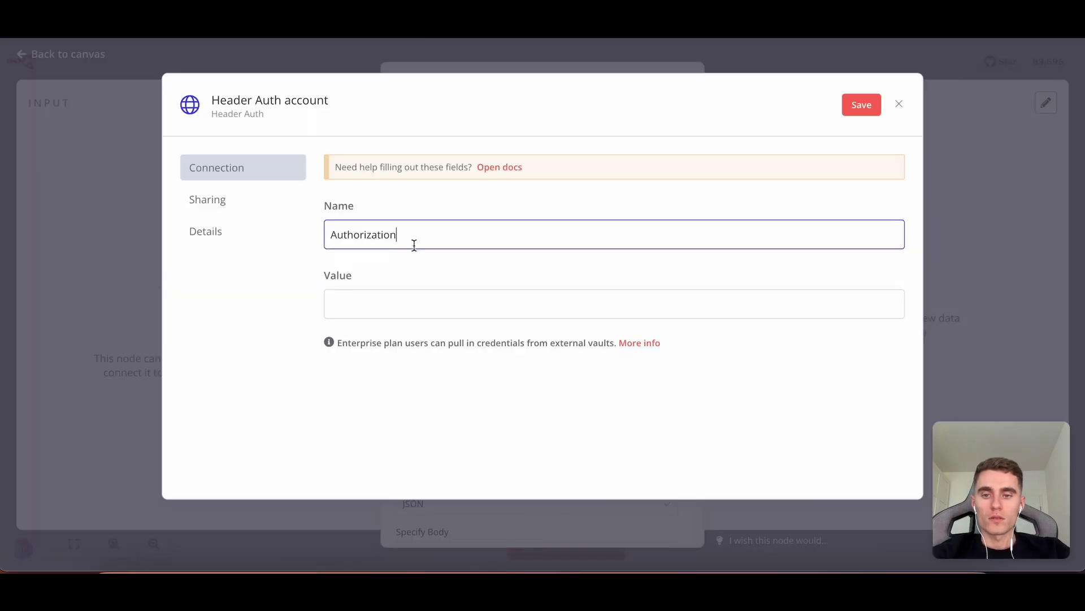
key(super+v)
Fill the header value with 'Bearer' followed by the API key.
click(383, 307)
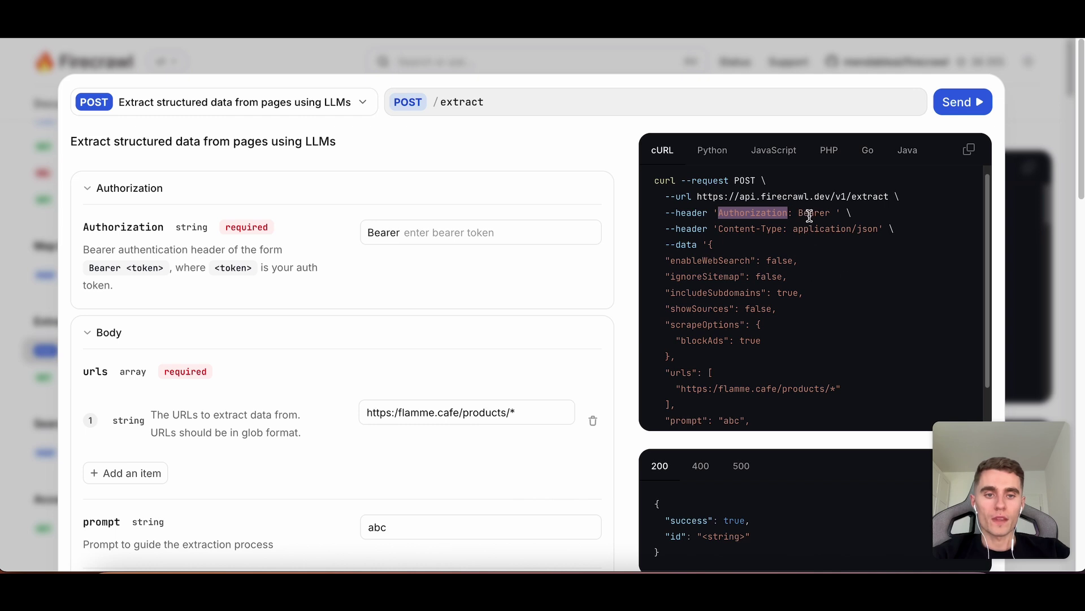
double_click(810, 214)
key(super+c)
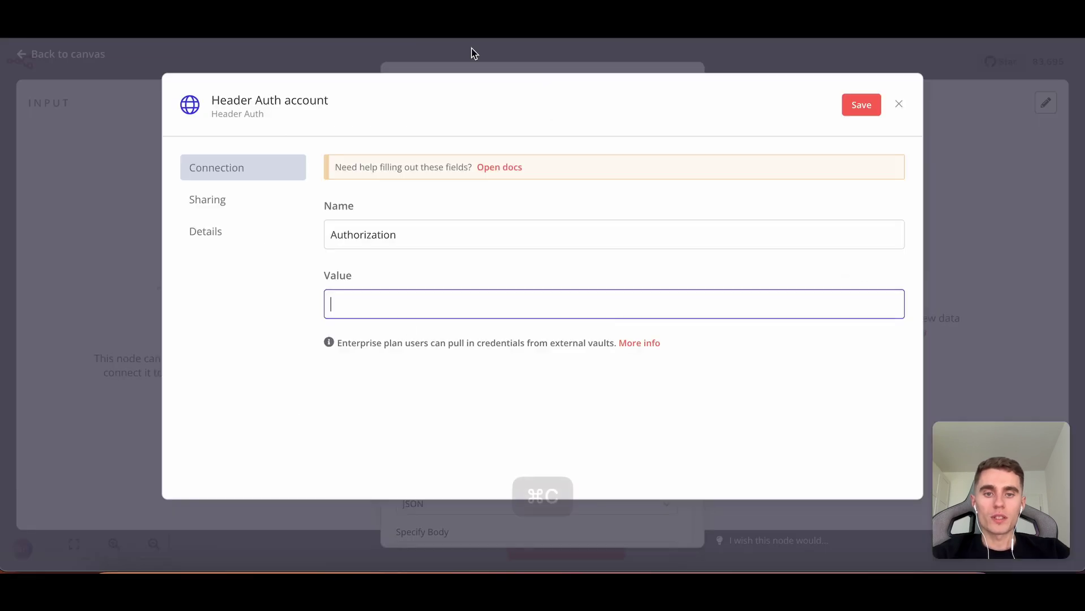
click(881, 276)
key(super+v)
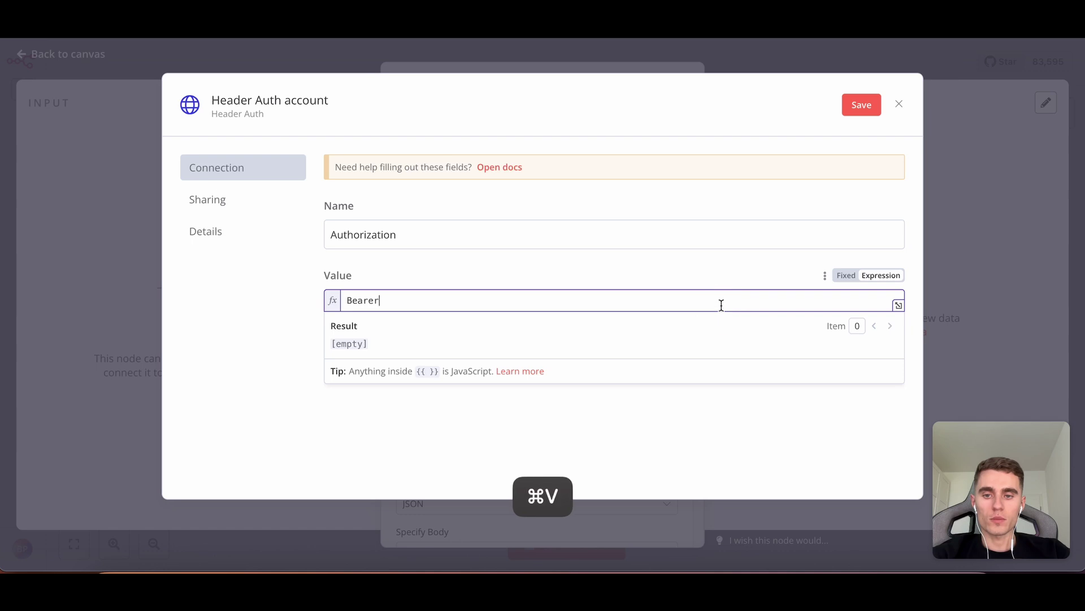
text(aduefebfuebuefb)
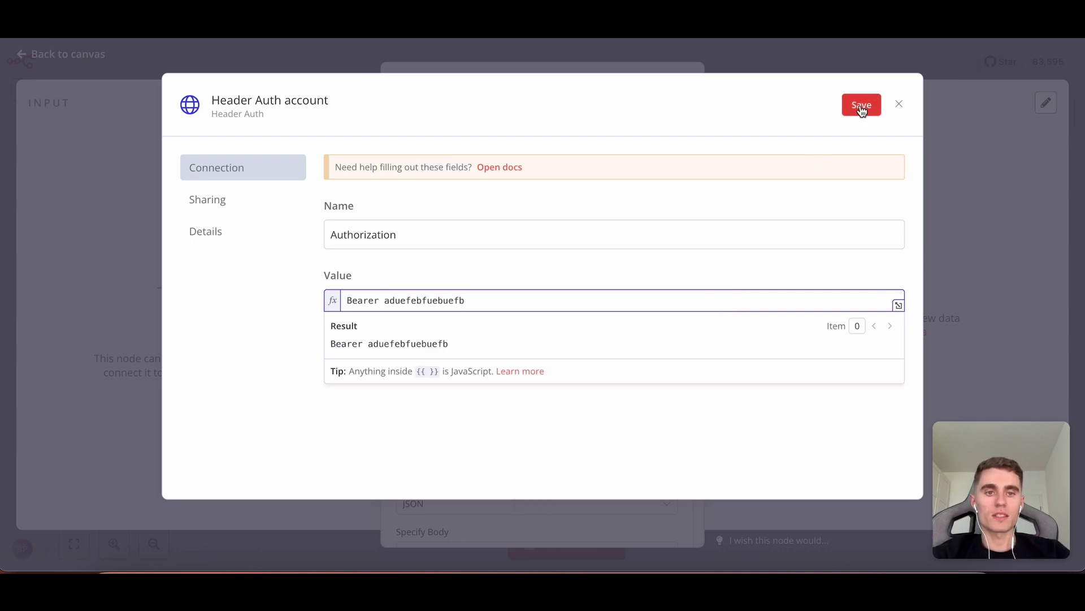
Leave the credential title unchanged and close the dialog without saving.
click(273, 105)
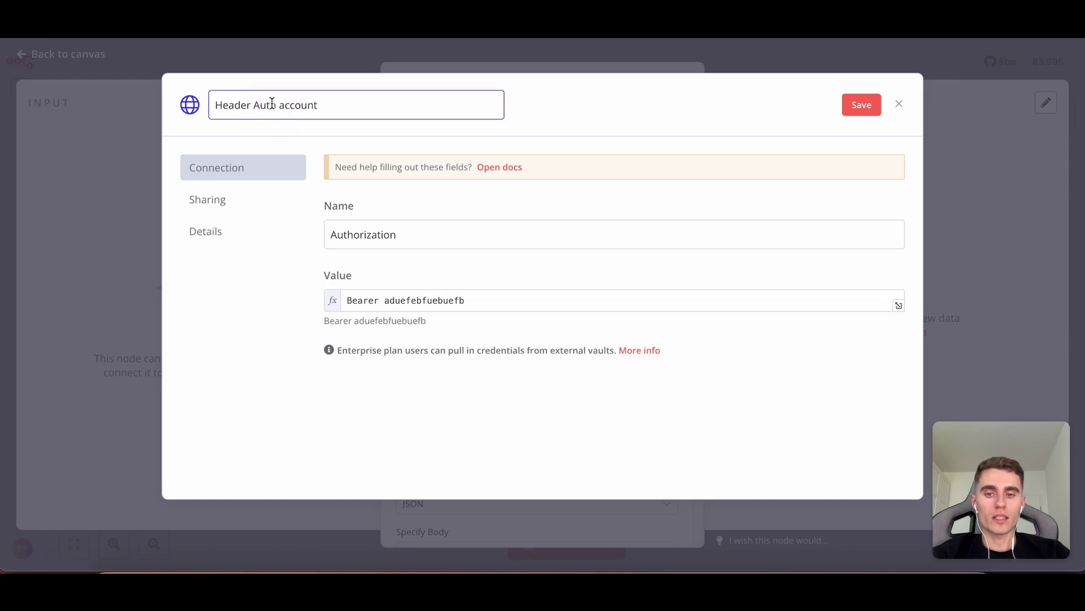
key(Return)
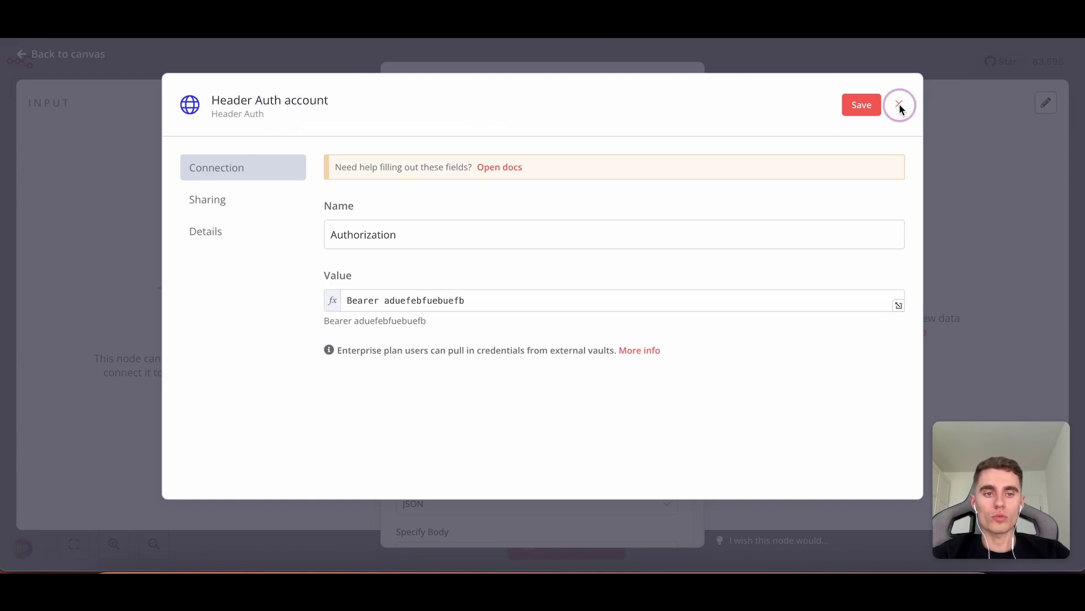
click(899, 104)
click(650, 343)
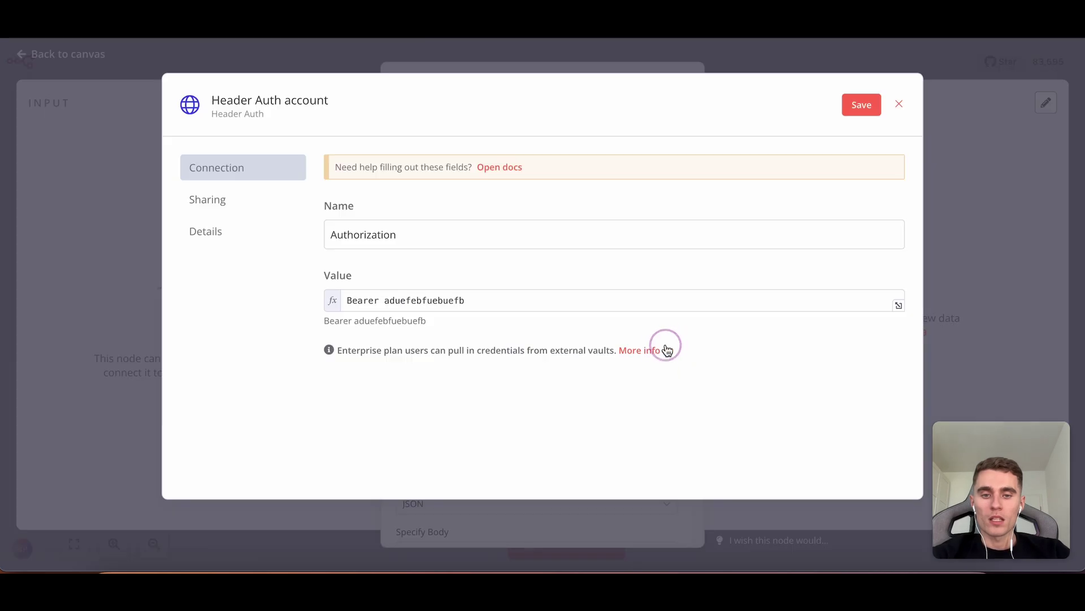
click(899, 104)
click(586, 343)
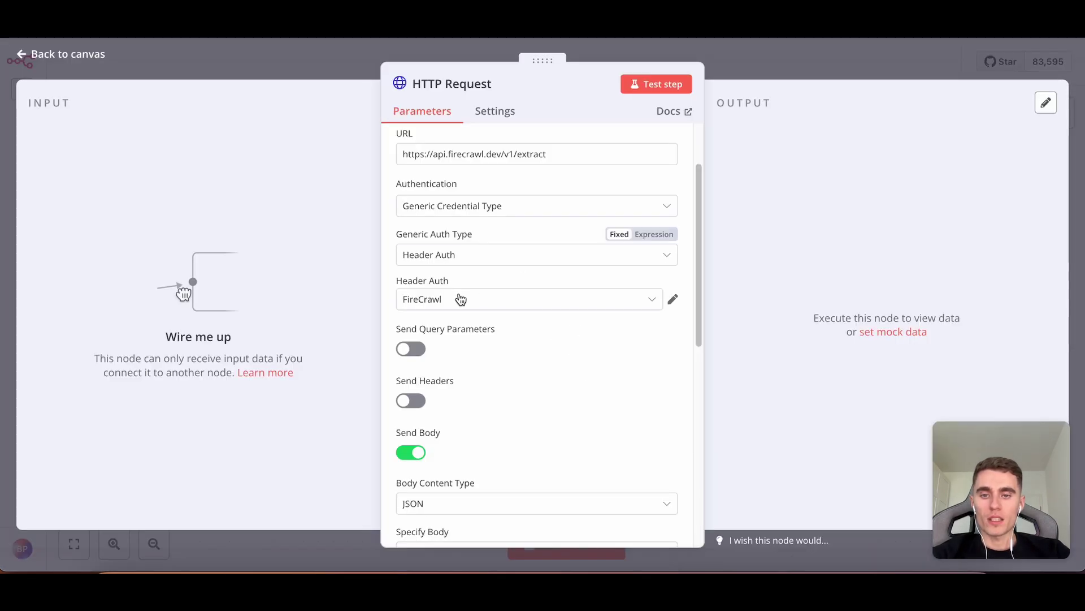
Select the FireCrawl Header Auth credential and replace the 'abc' prompt with the copied Firecrawl prompt.
click(431, 300)
click(470, 346)
scroll(552, 276, down, 5)
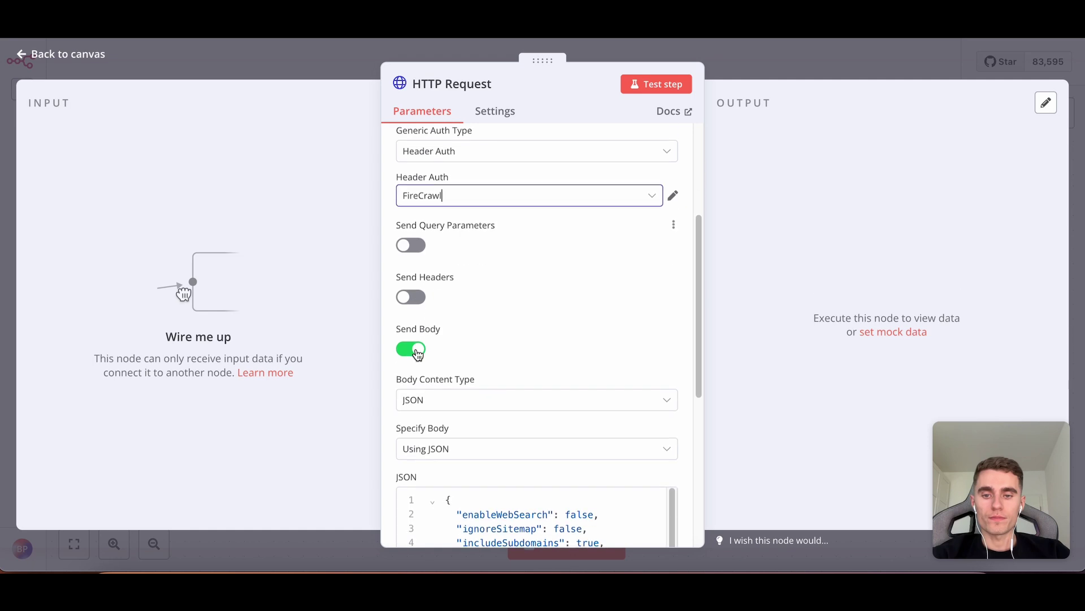
scroll(515, 342, down, 3)
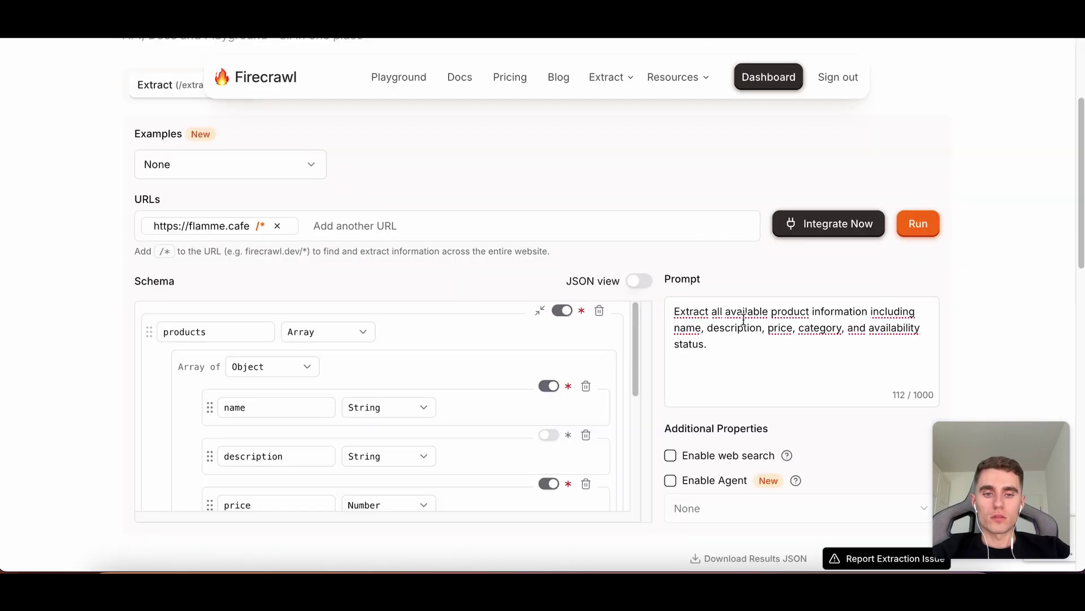
key(super+a)
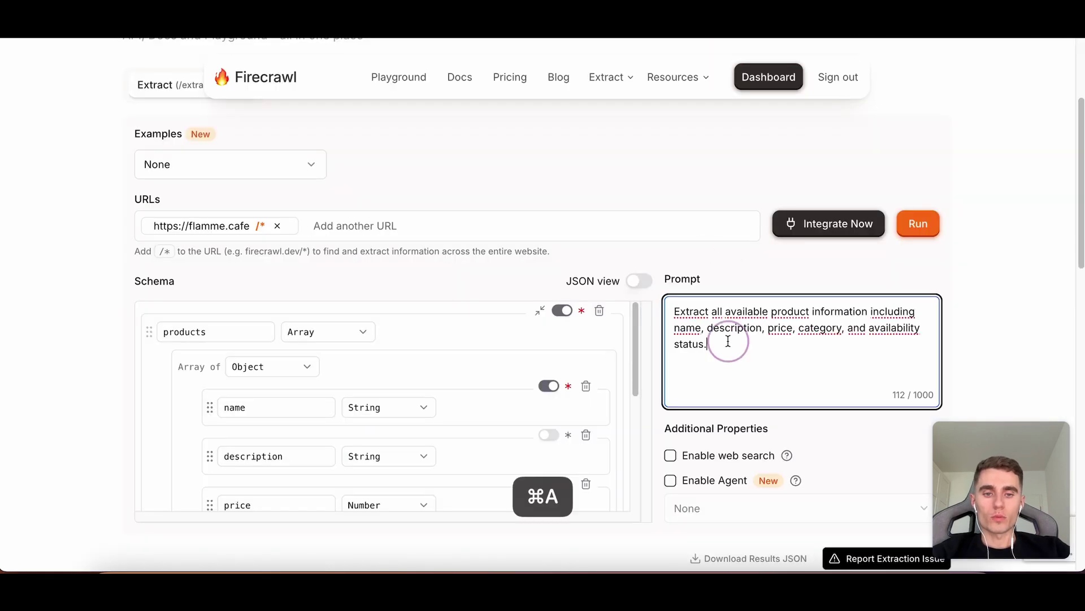
key(super+c)
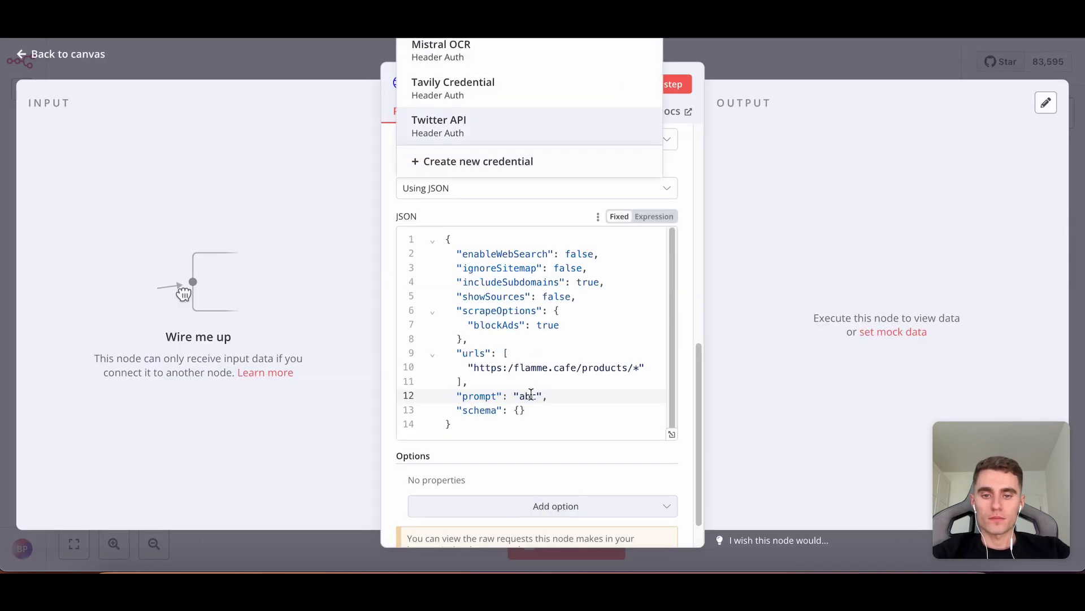
double_click(528, 395)
key(super+v)
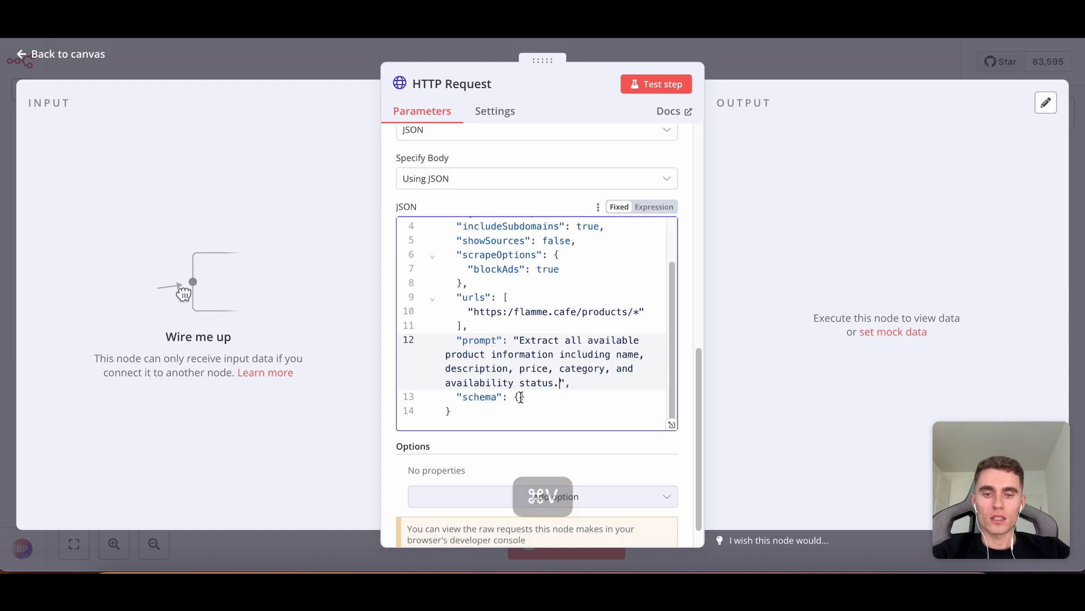
Paste the products JSON schema from the playground into the schema value and trim surplus braces.
click(520, 396)
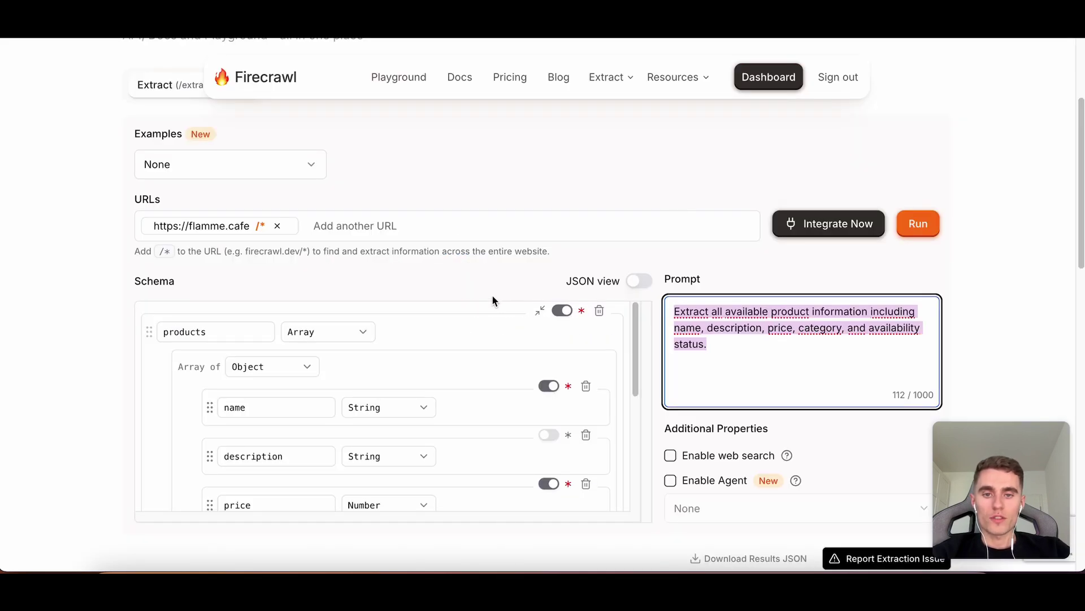
scroll(493, 296, down, 1)
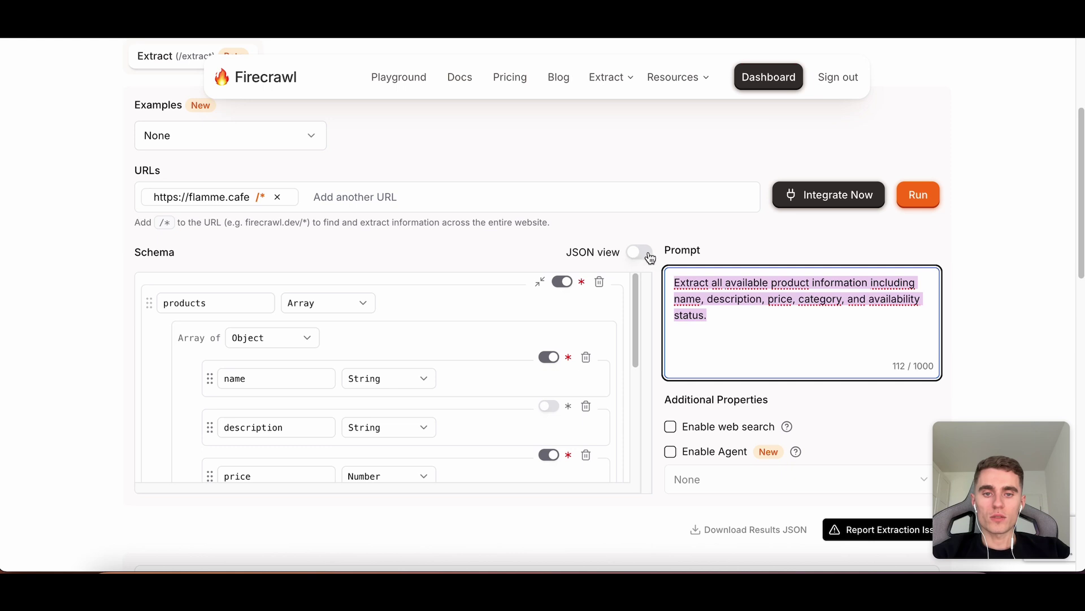
click(638, 252)
click(396, 291)
key(super+a)
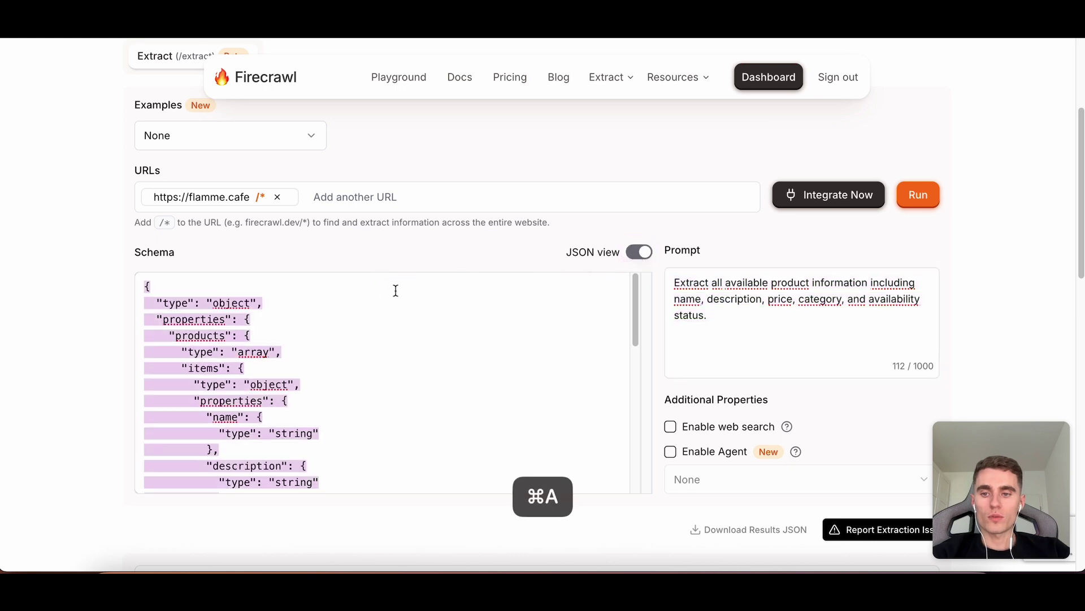
key(super+c)
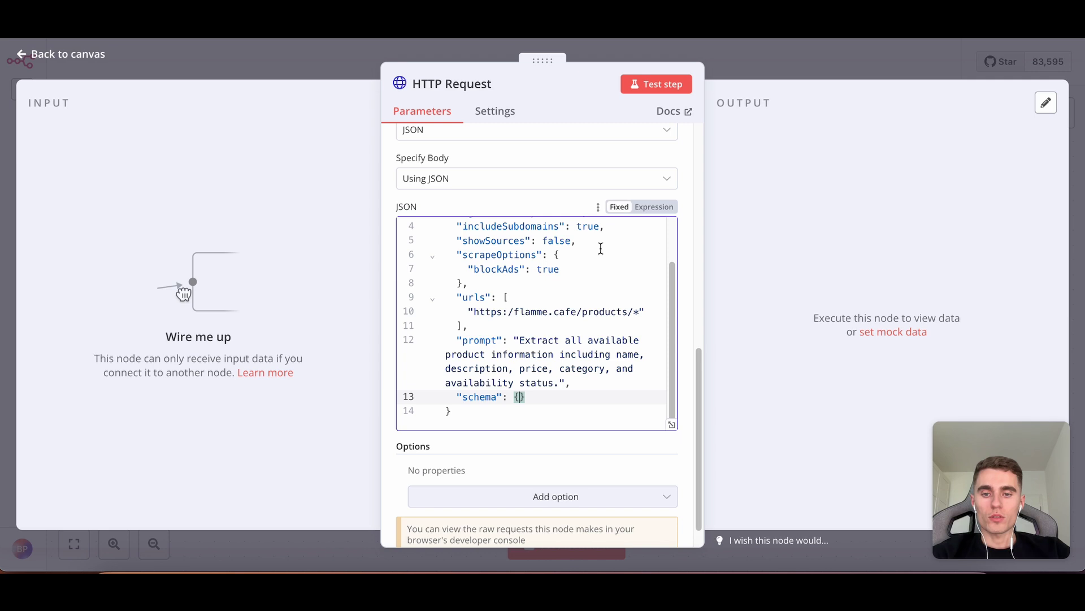
scroll(600, 249, down, 1)
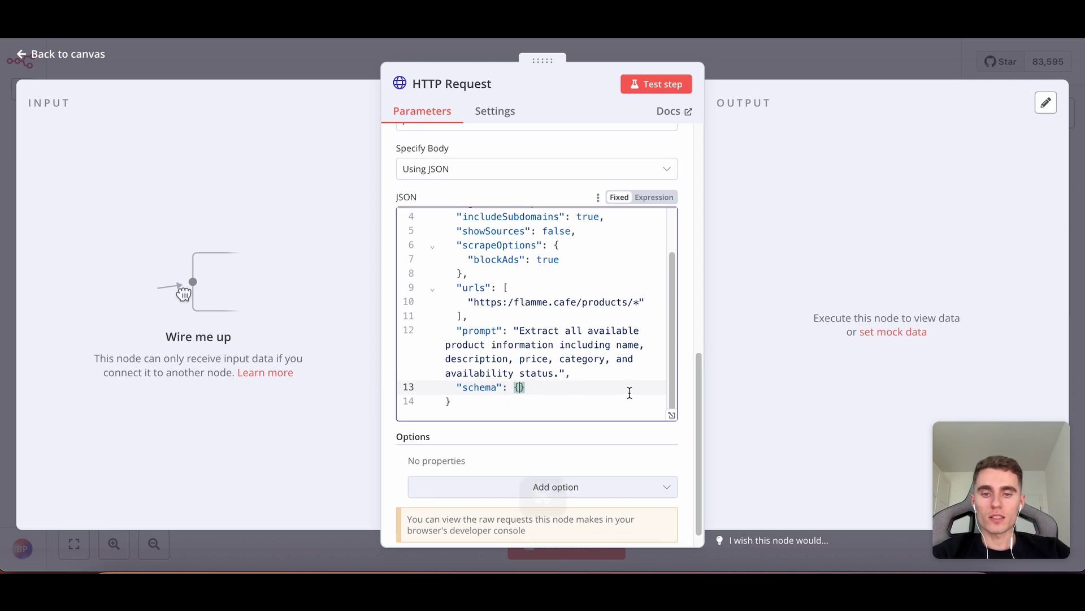
key(super+v)
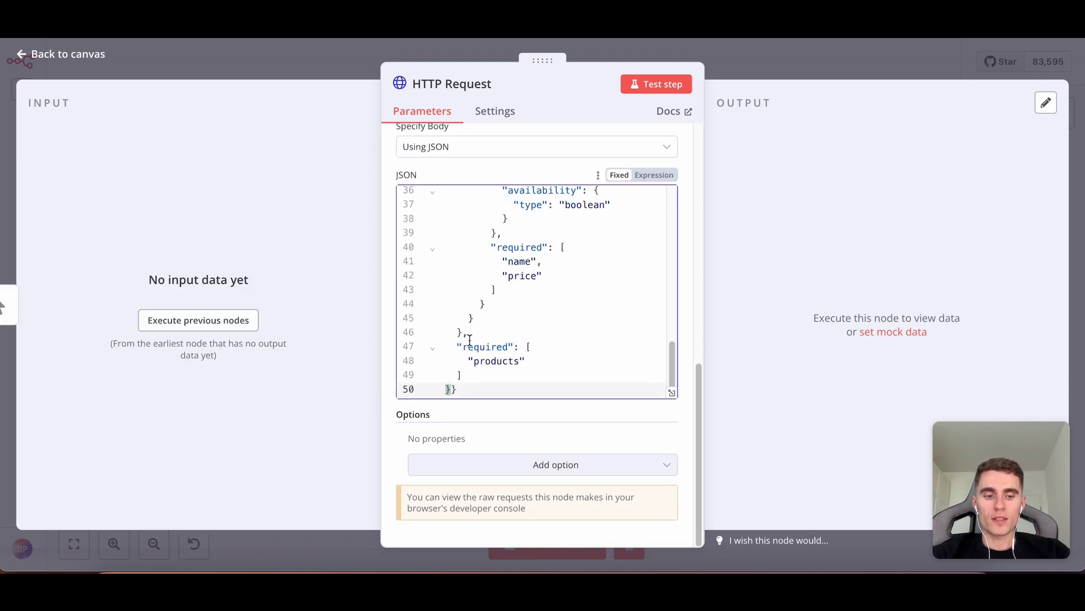
key(BackSpace)
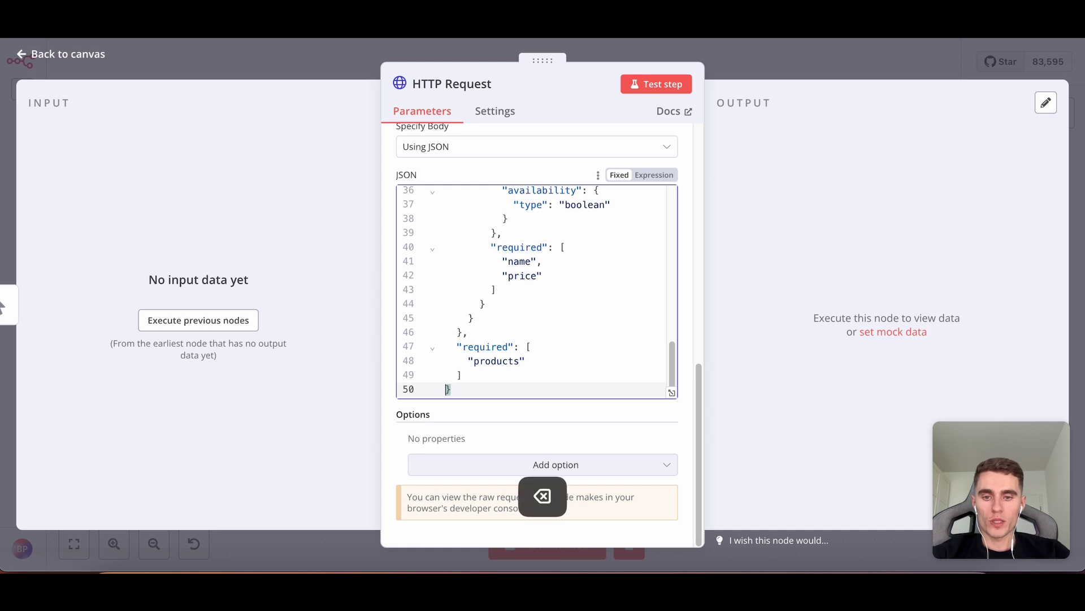
scroll(470, 339, down, 1)
scroll(485, 332, up, 5)
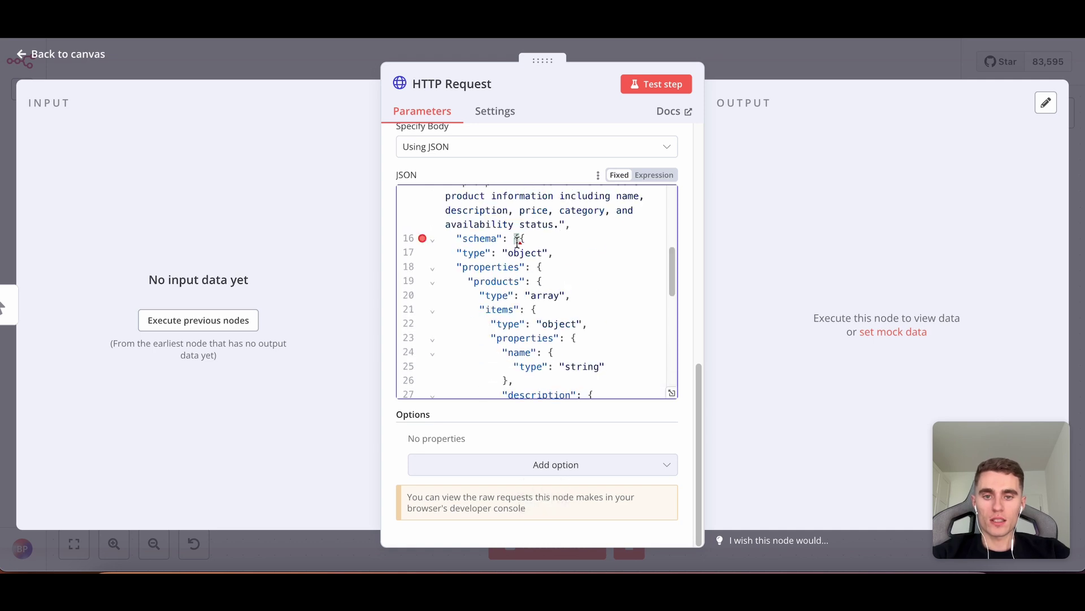
click(518, 240)
Delete the extra brace after schema and test the extract request.
key(BackSpace)
scroll(628, 300, up, 5)
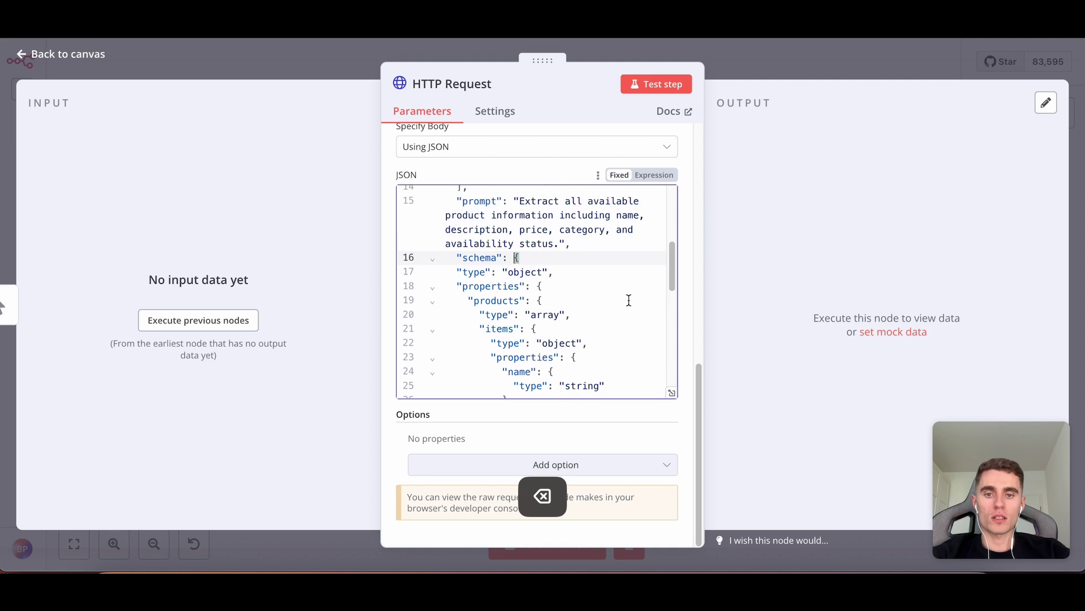
scroll(589, 179, up, 10)
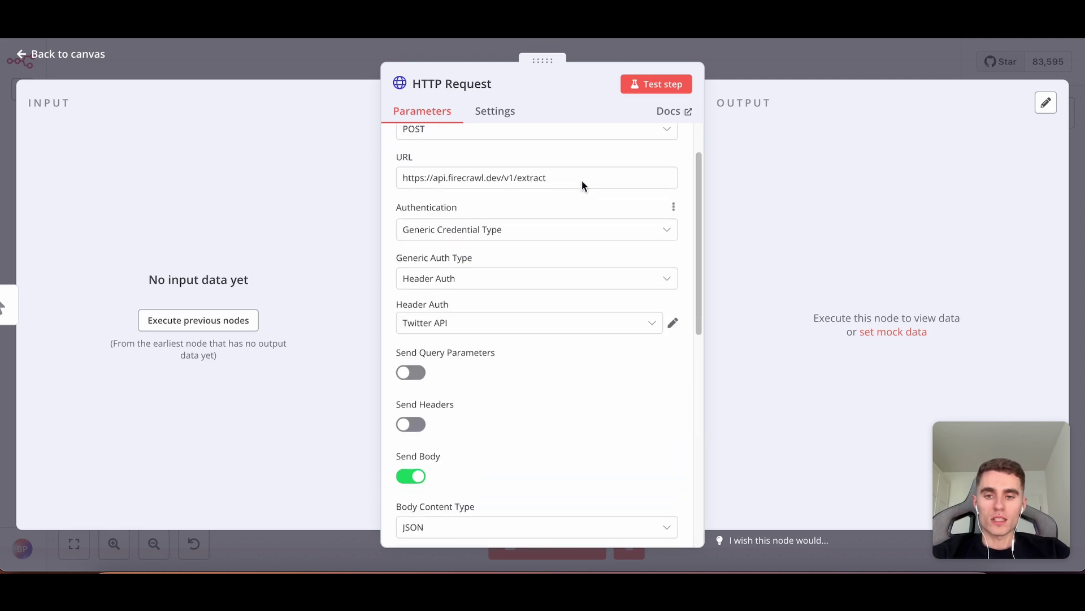
click(655, 93)
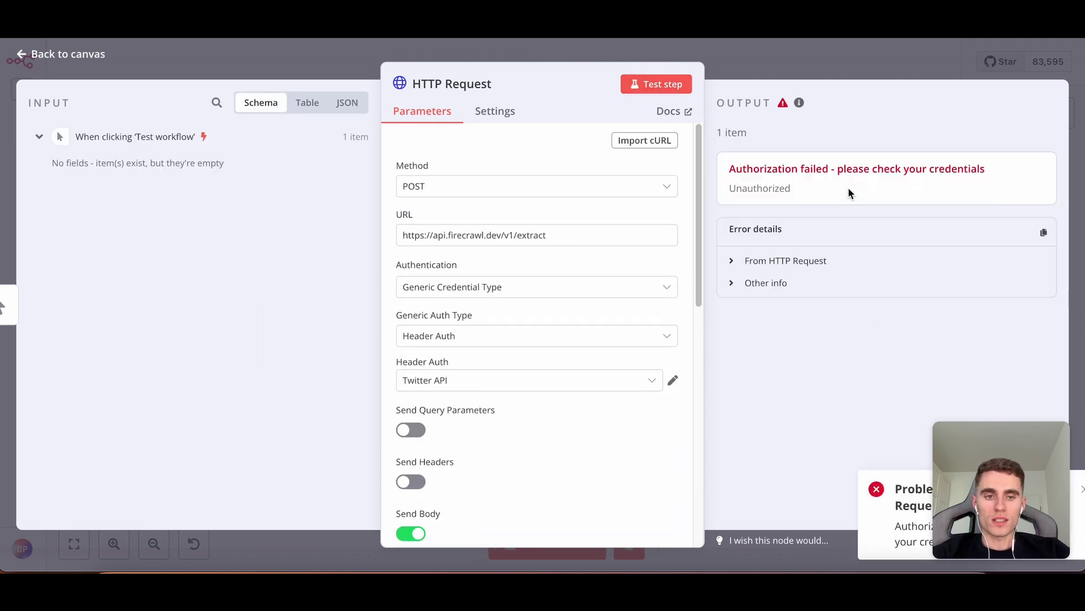
scroll(582, 218, down, 3)
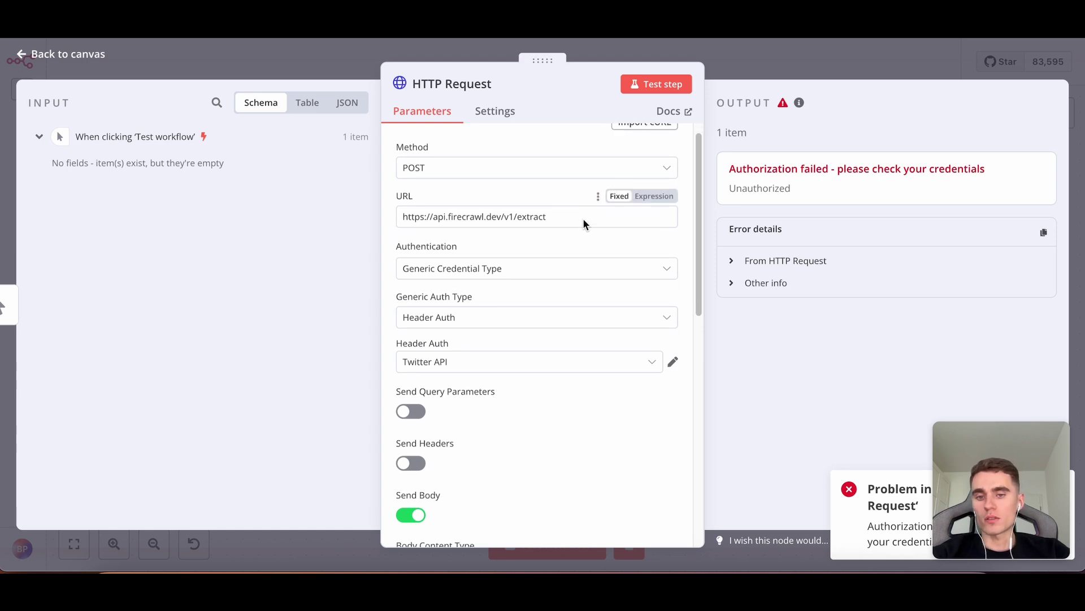
Switch the Header Auth credential from Twitter API to FireCrawl and rerun the test.
click(497, 234)
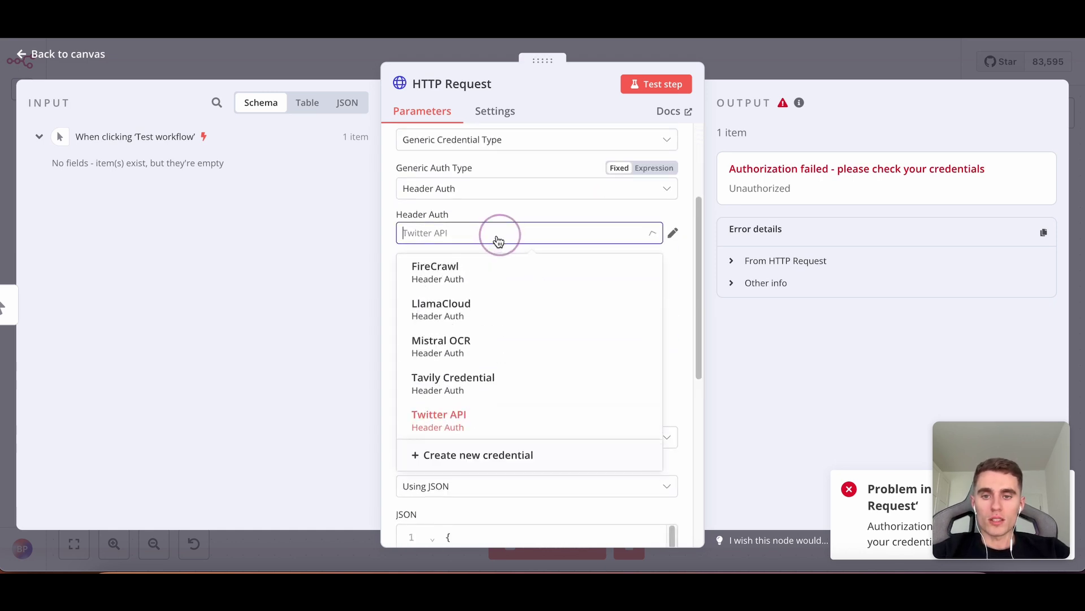
click(477, 270)
scroll(463, 293, up, 3)
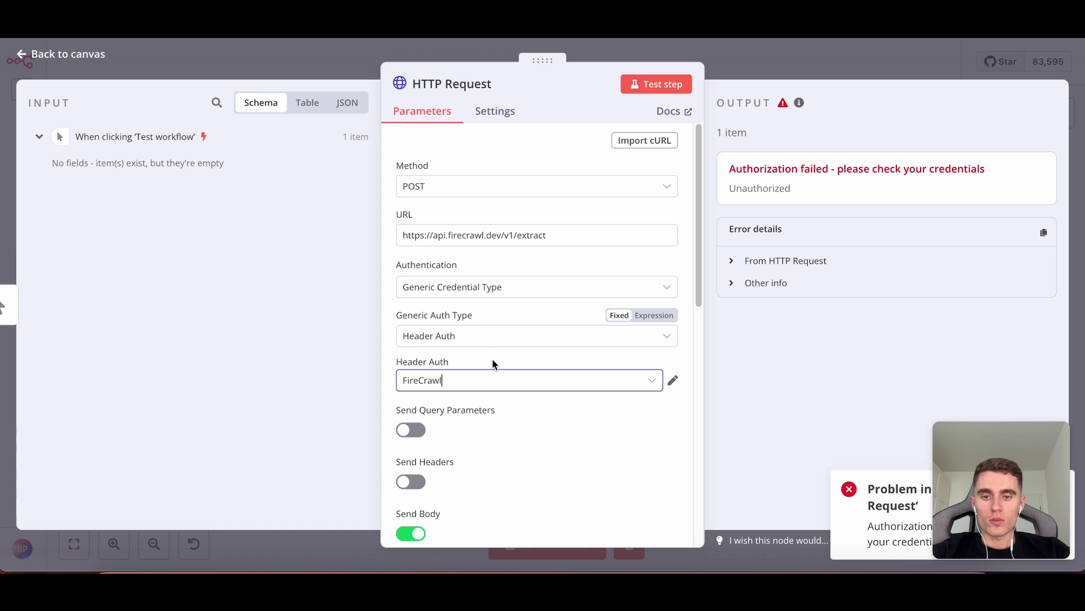
scroll(493, 364, down, 5)
click(656, 84)
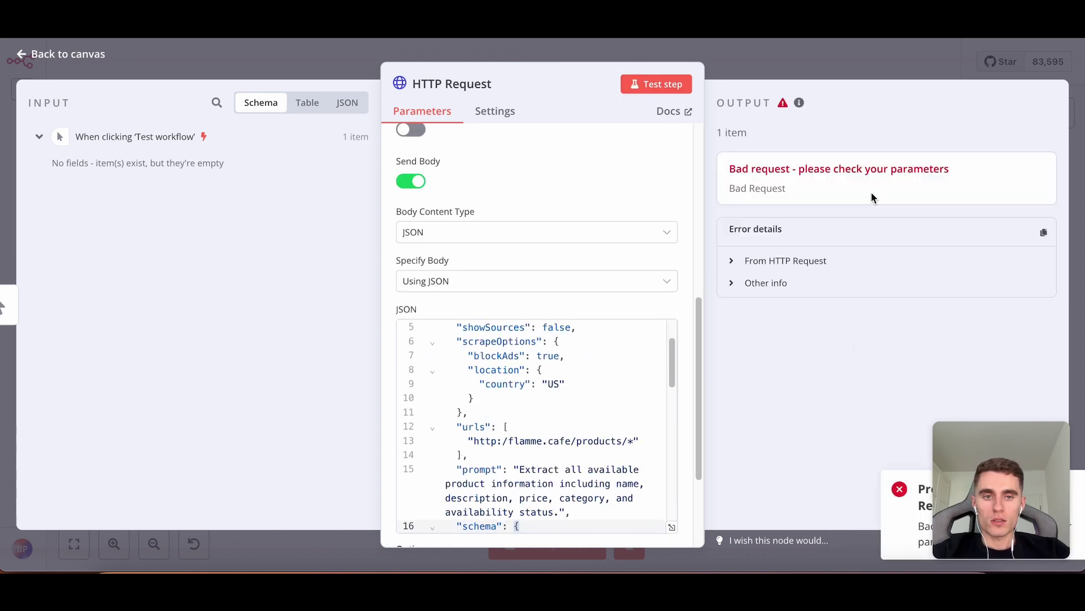
scroll(560, 226, down, 3)
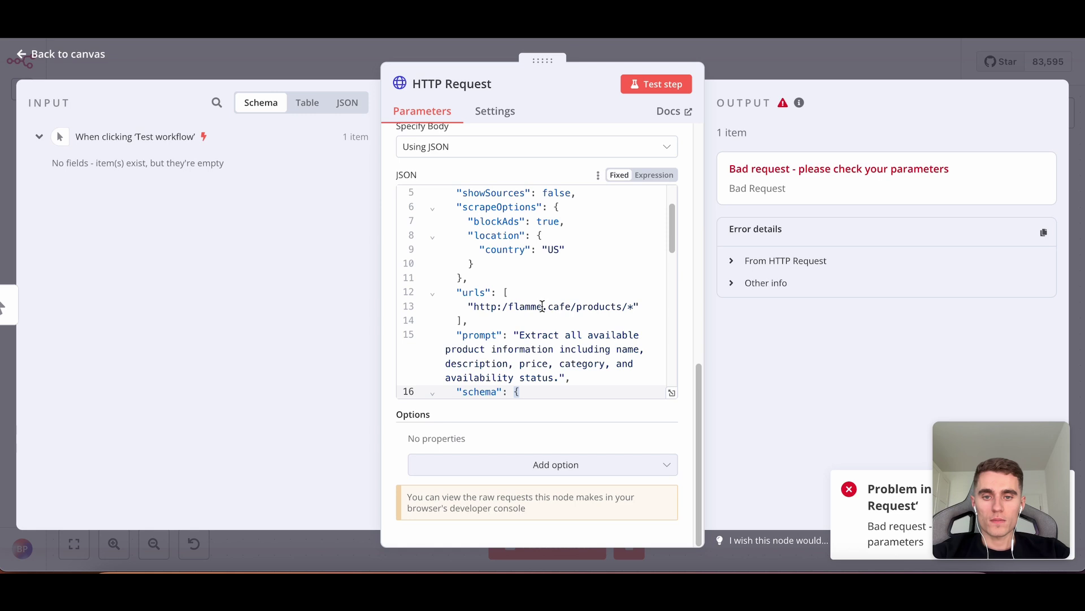
click(498, 305)
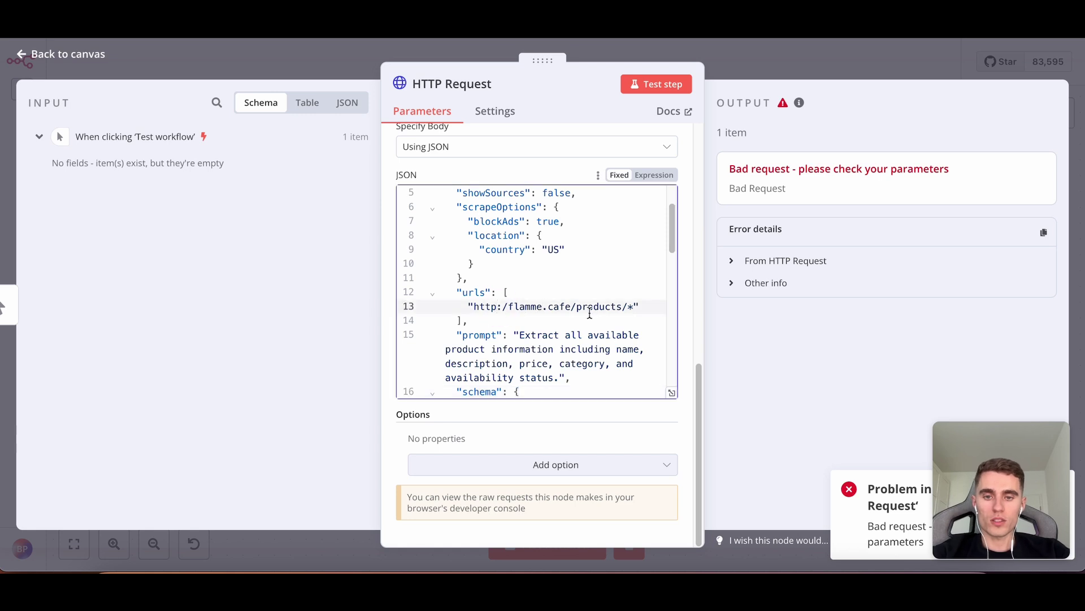
text(s)
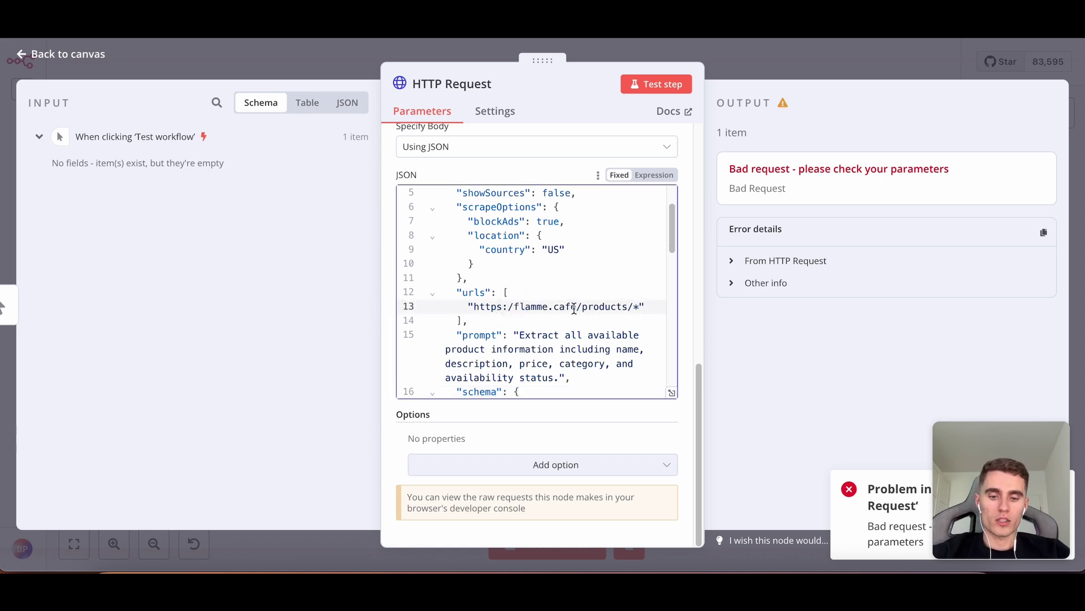
text(/)
click(626, 86)
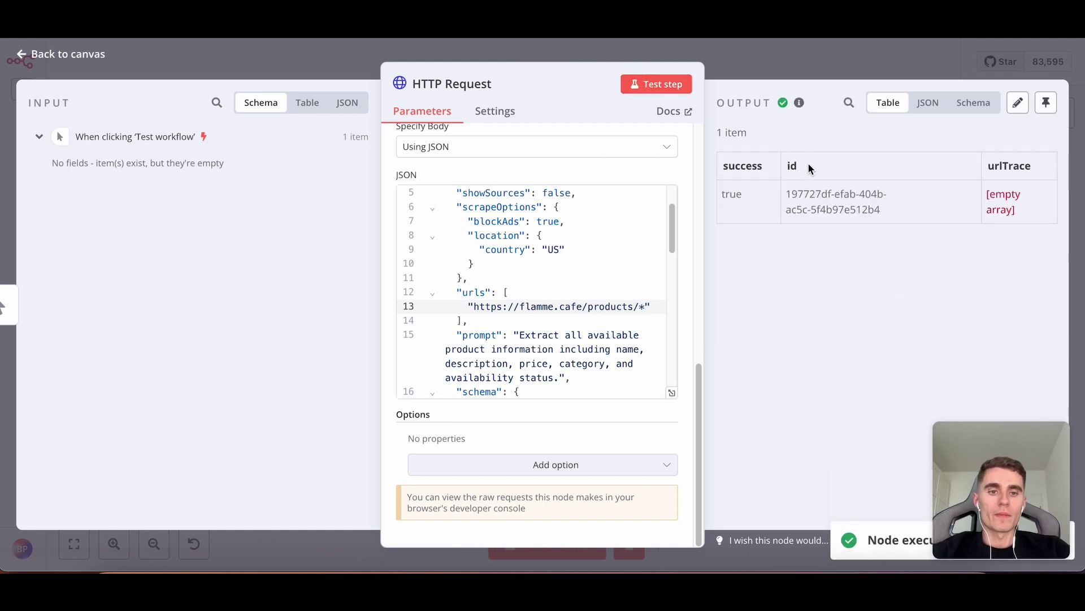
drag(882, 210, 781, 196)
click(750, 168)
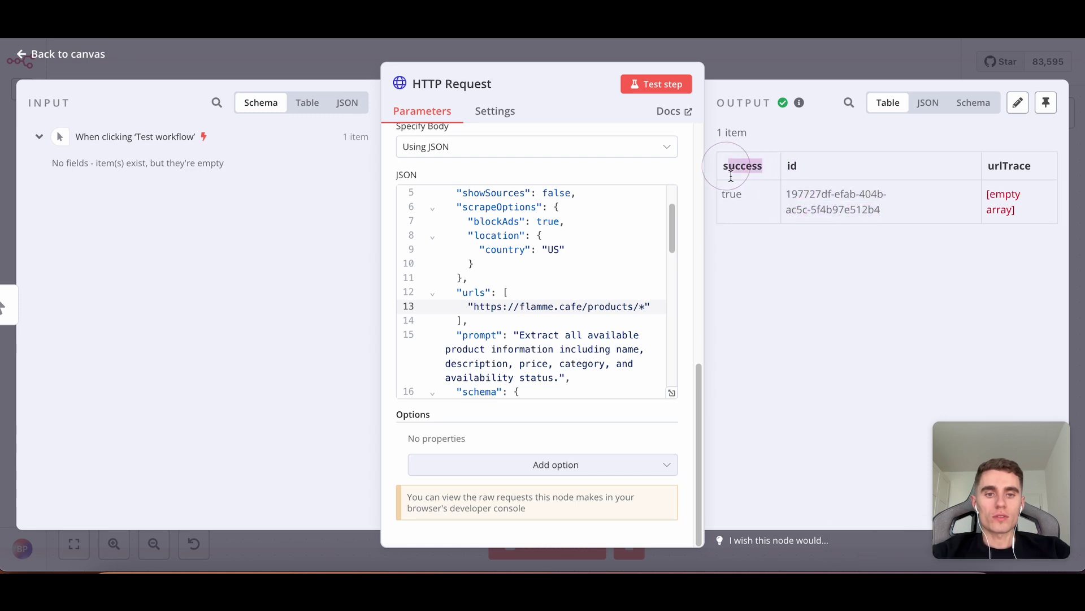
Close the node editor and review the HTTP Request node on the workflow canvas.
click(825, 59)
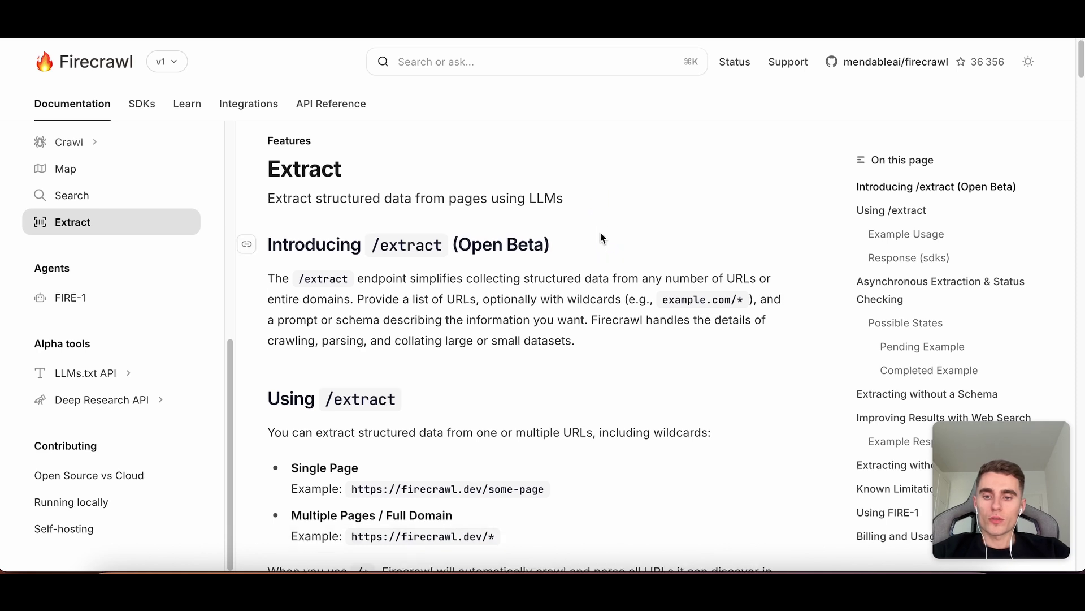
scroll(601, 236, down, 5)
scroll(342, 239, down, 5)
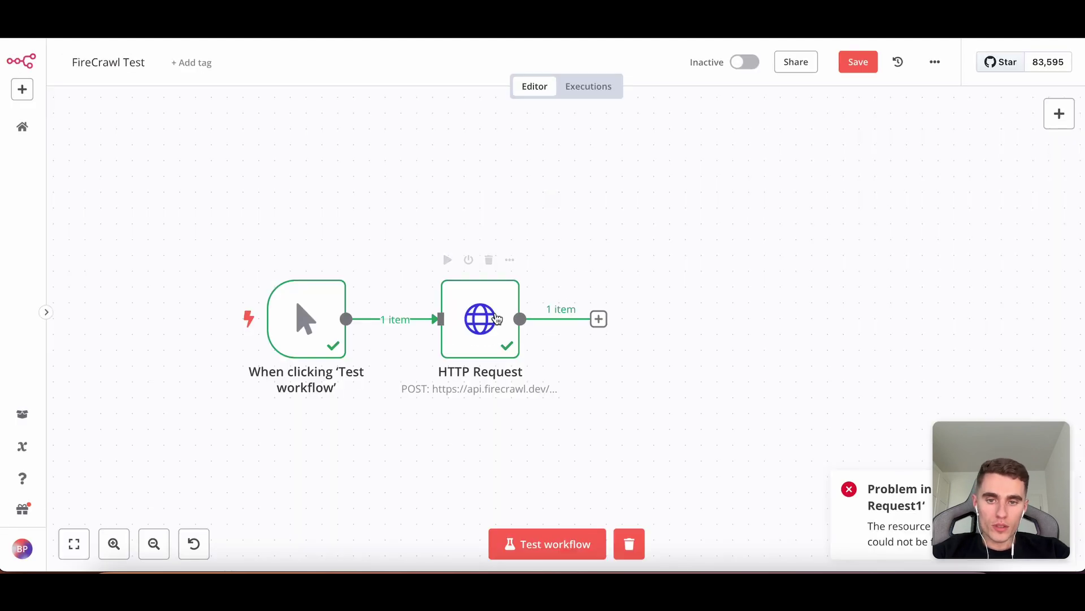
double_click(497, 318)
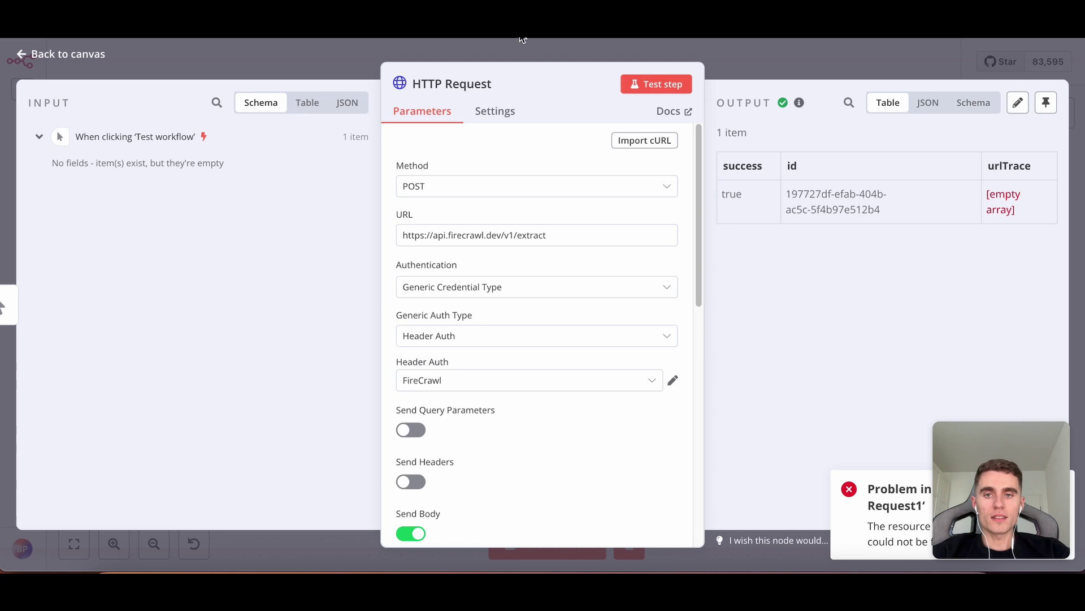
key(Escape)
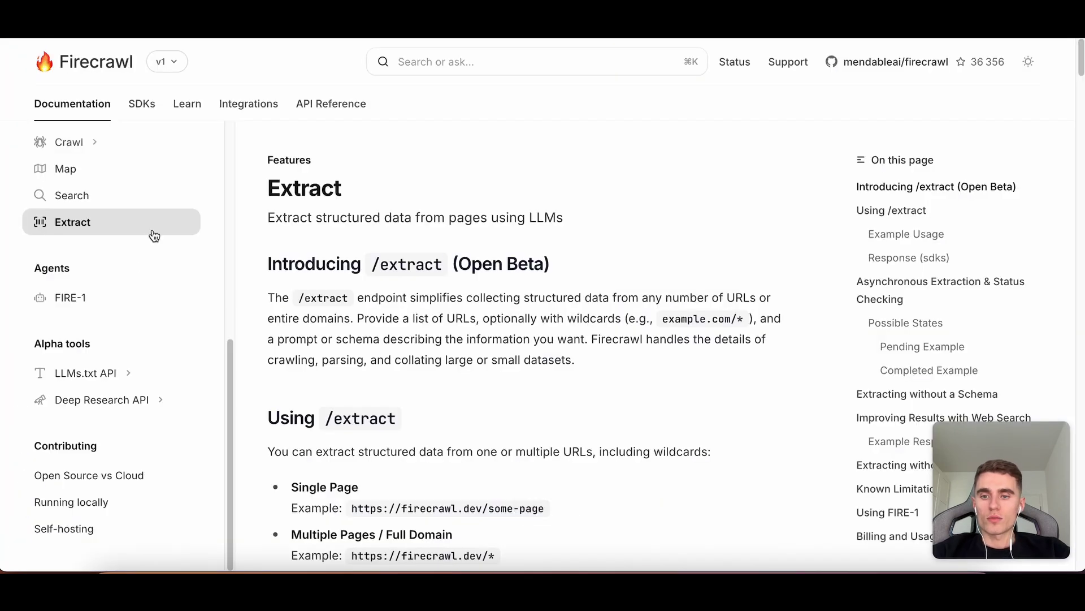
Copy the Get Extract Status cURL example from the Firecrawl API reference, then add a node after HTTP Request.
scroll(453, 243, down, 10)
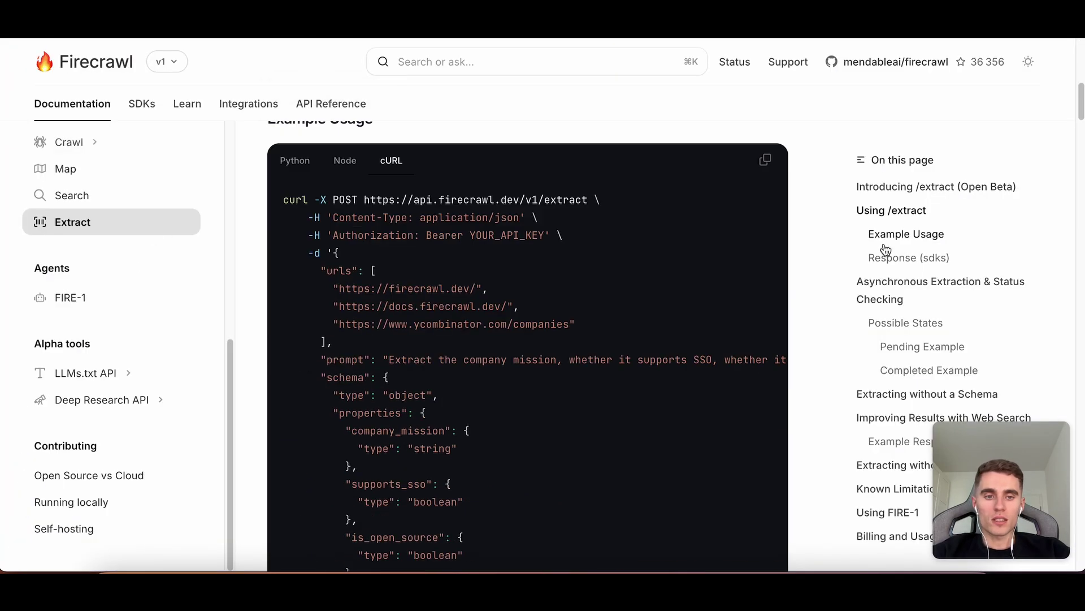
click(912, 289)
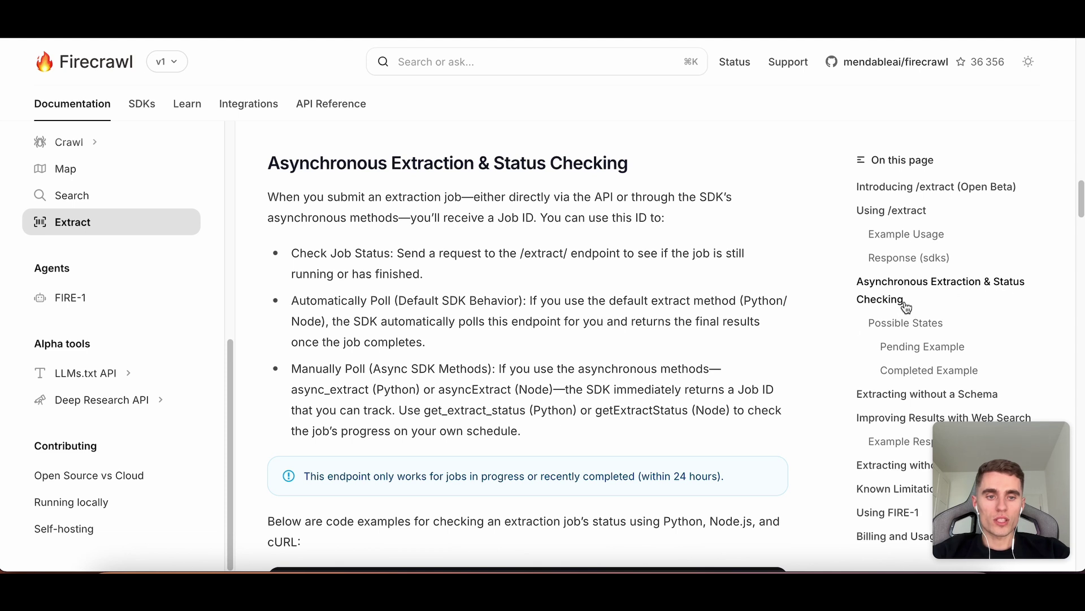
scroll(614, 332, down, 8)
scroll(327, 286, up, 1)
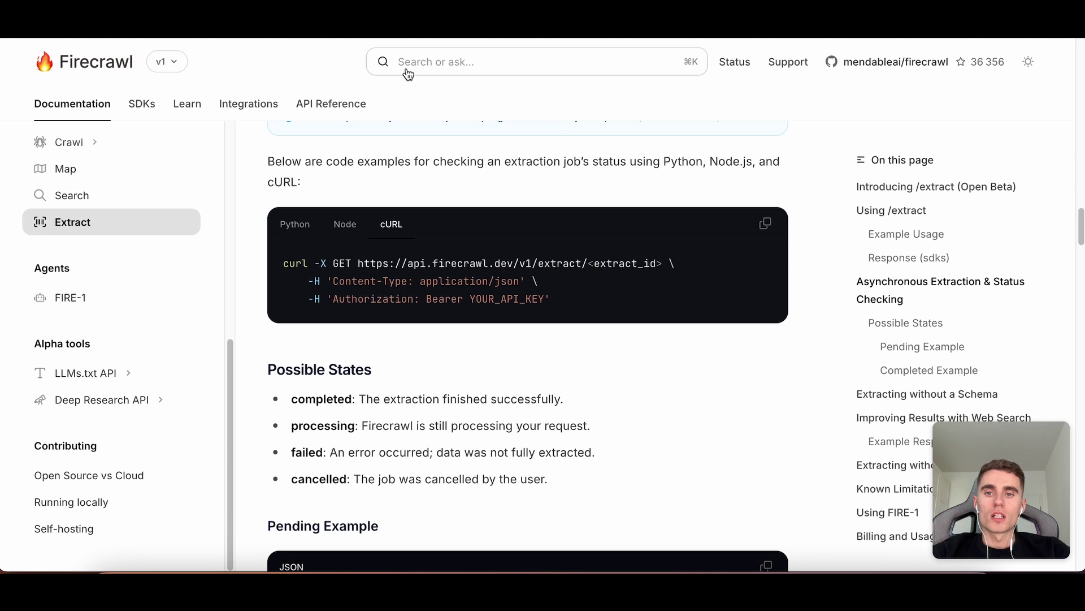
click(333, 103)
scroll(153, 283, down, 8)
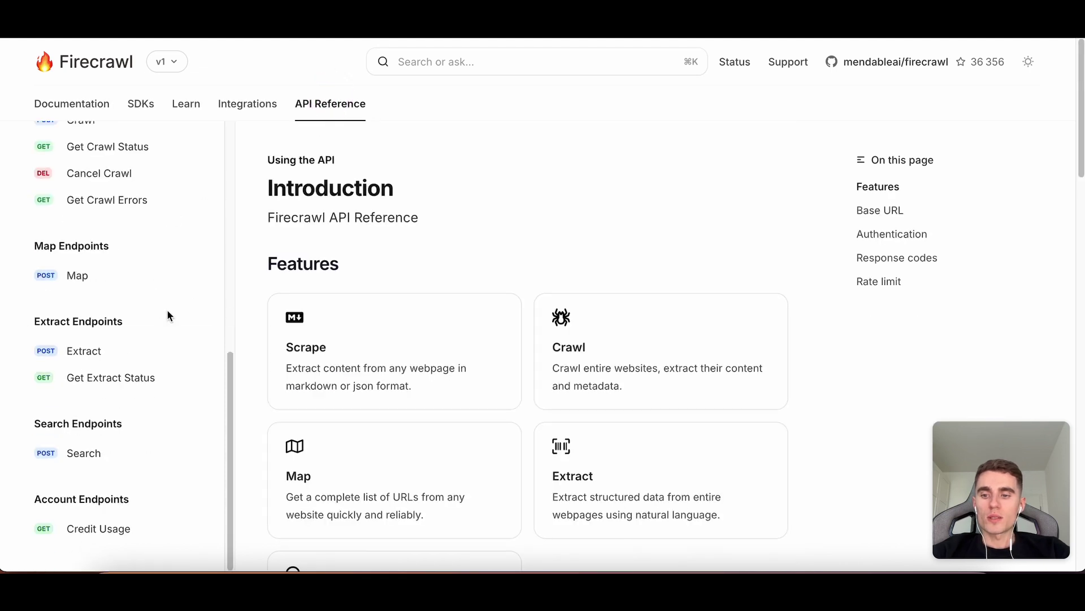
click(114, 376)
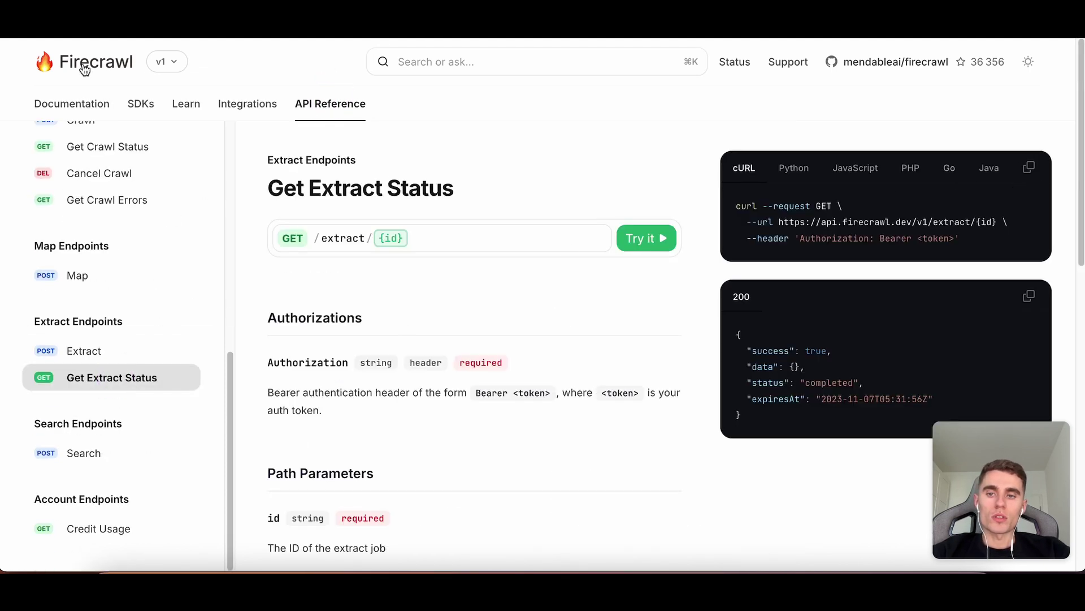
click(1029, 168)
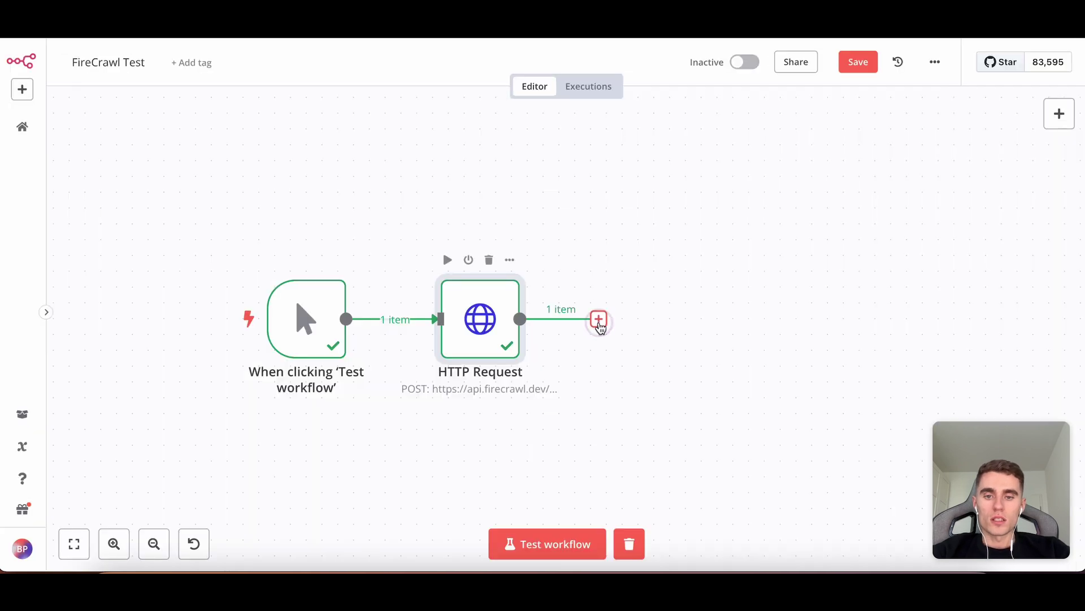
click(598, 318)
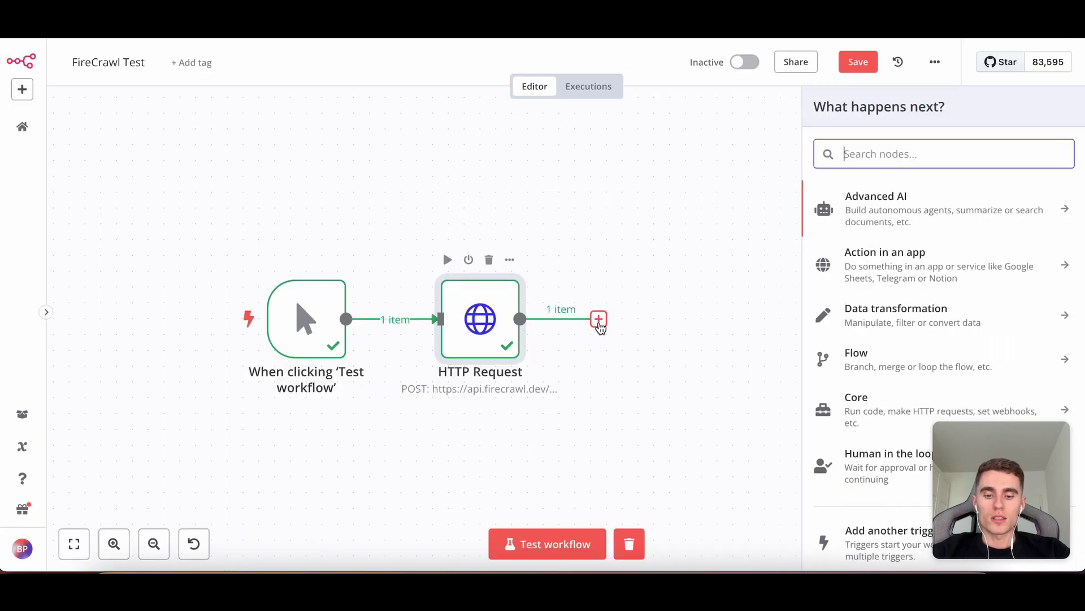
Add an HTTP Request node and import the copied Get Extract Status cURL command.
text(htt)
key(Return)
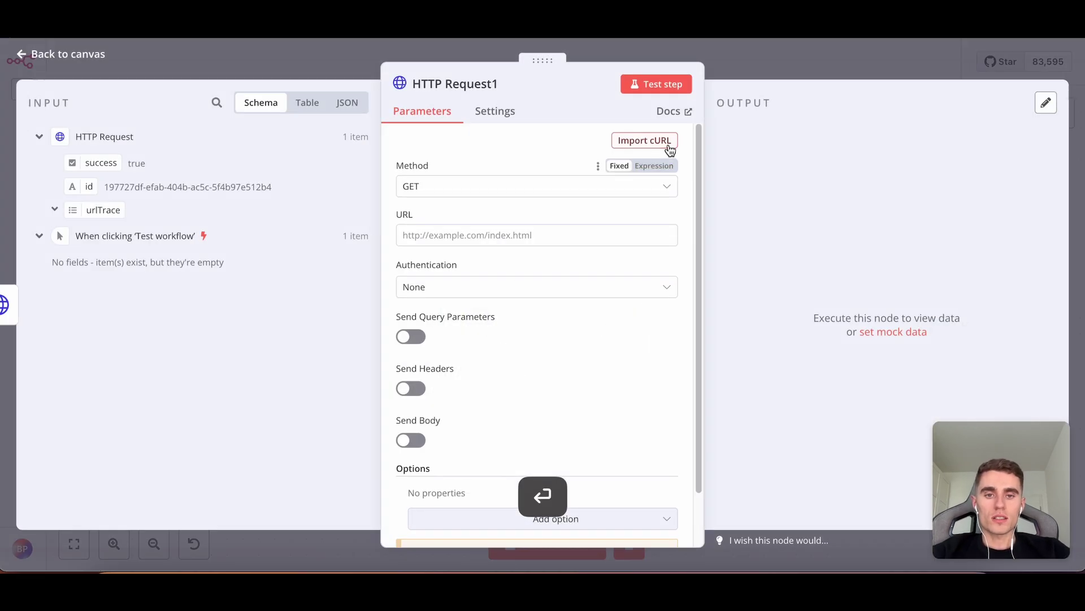
click(644, 141)
key(ctrl+v)
key(super+v)
click(759, 367)
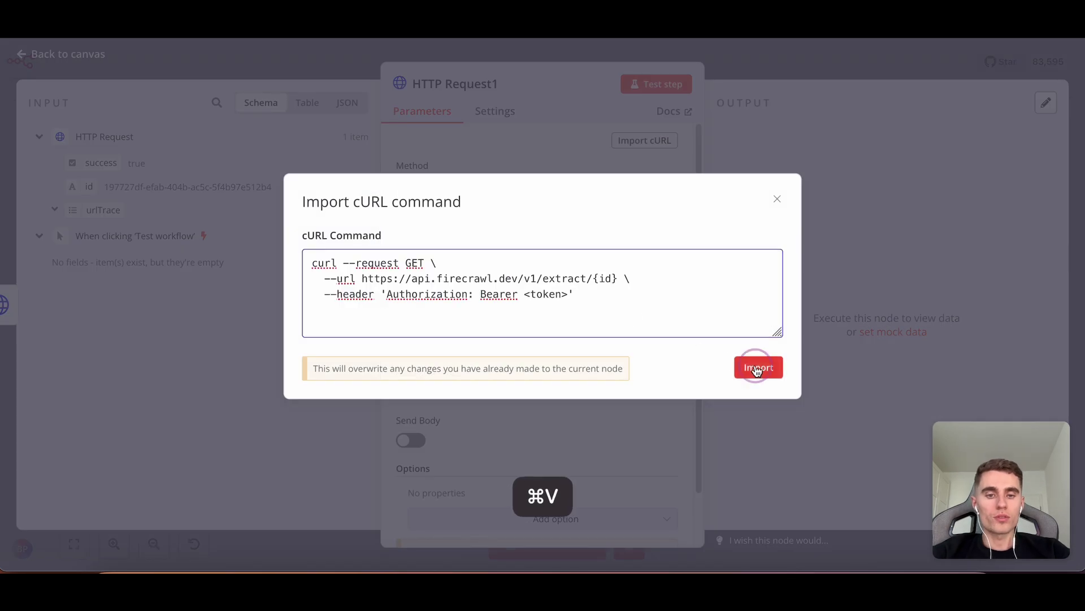
Authenticate with Generic Header Auth using the FireCrawl credential and turn off Send Headers.
click(494, 286)
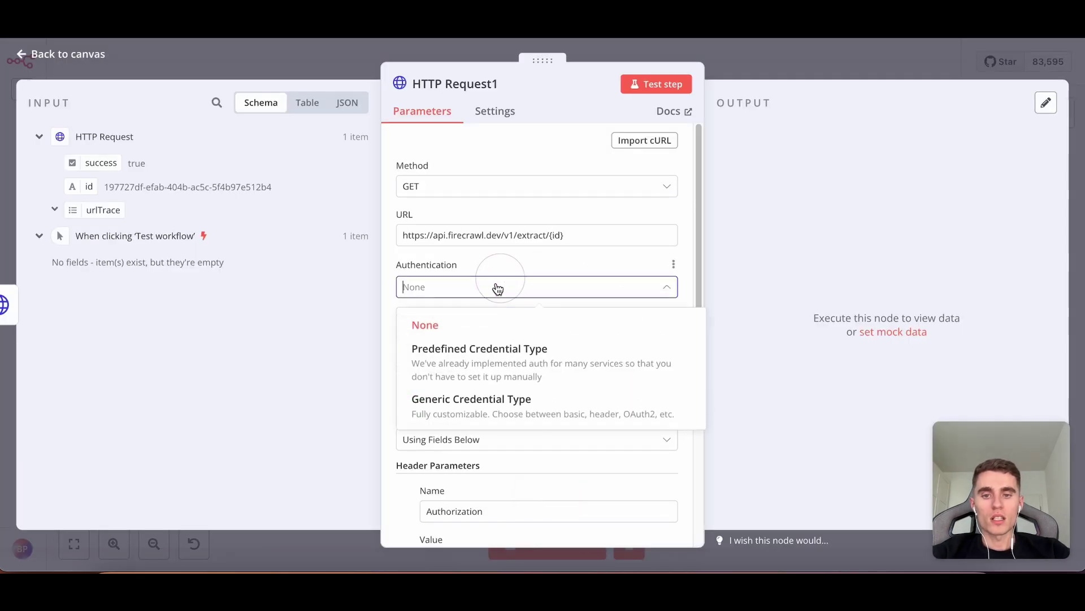
click(478, 396)
click(458, 338)
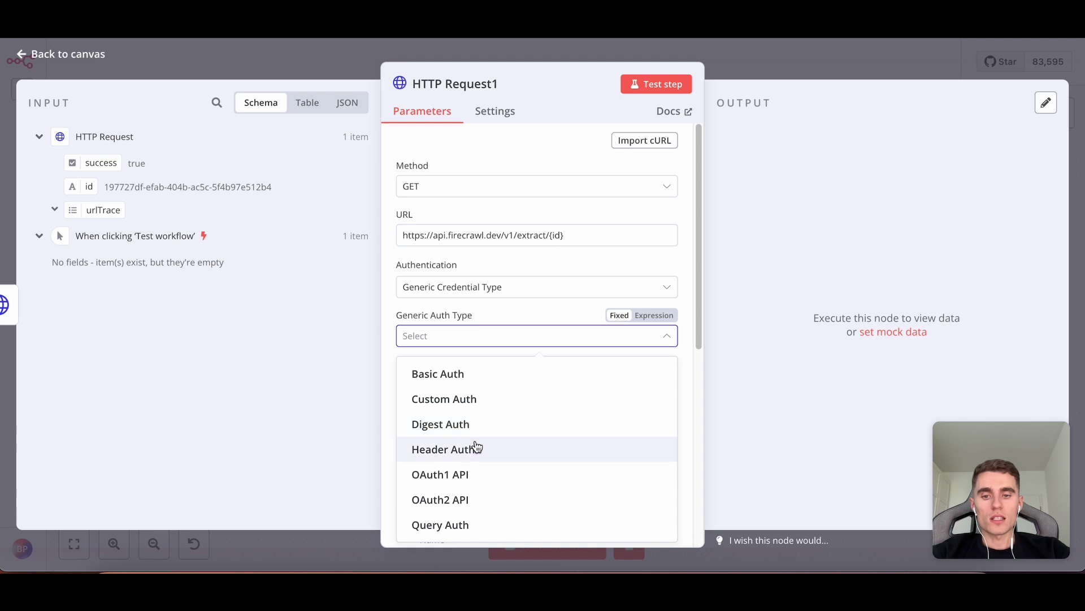
click(477, 446)
click(465, 384)
click(450, 167)
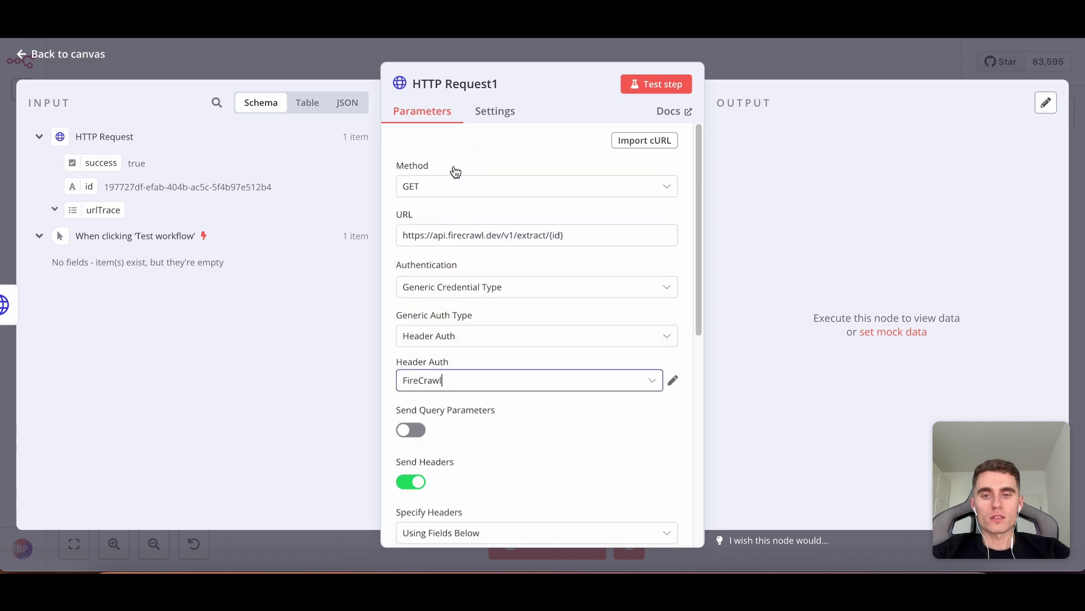
scroll(530, 249, down, 5)
scroll(487, 234, up, 1)
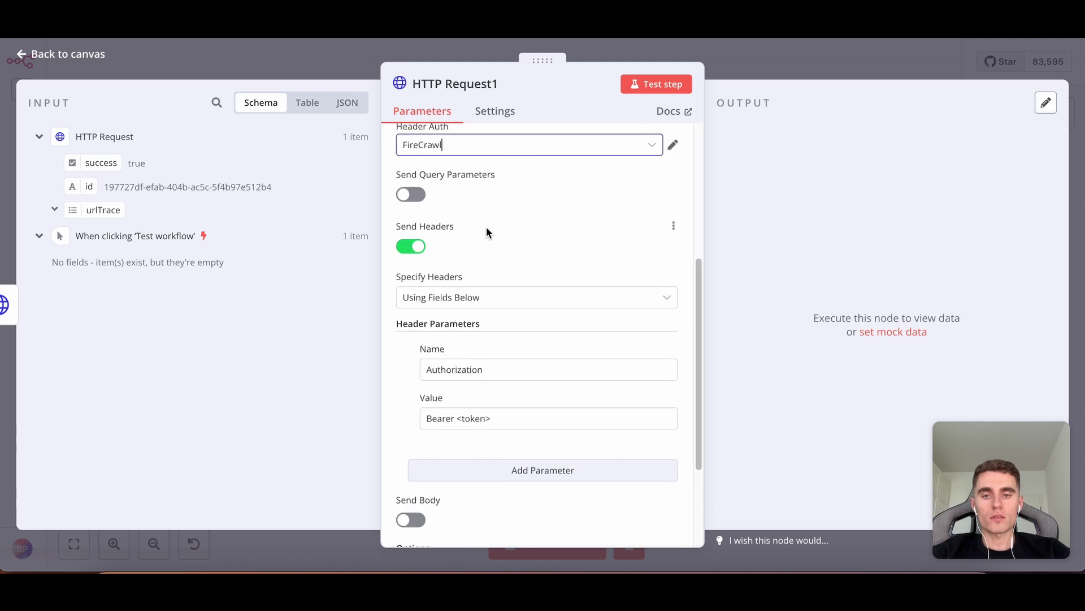
click(416, 249)
scroll(592, 271, up, 3)
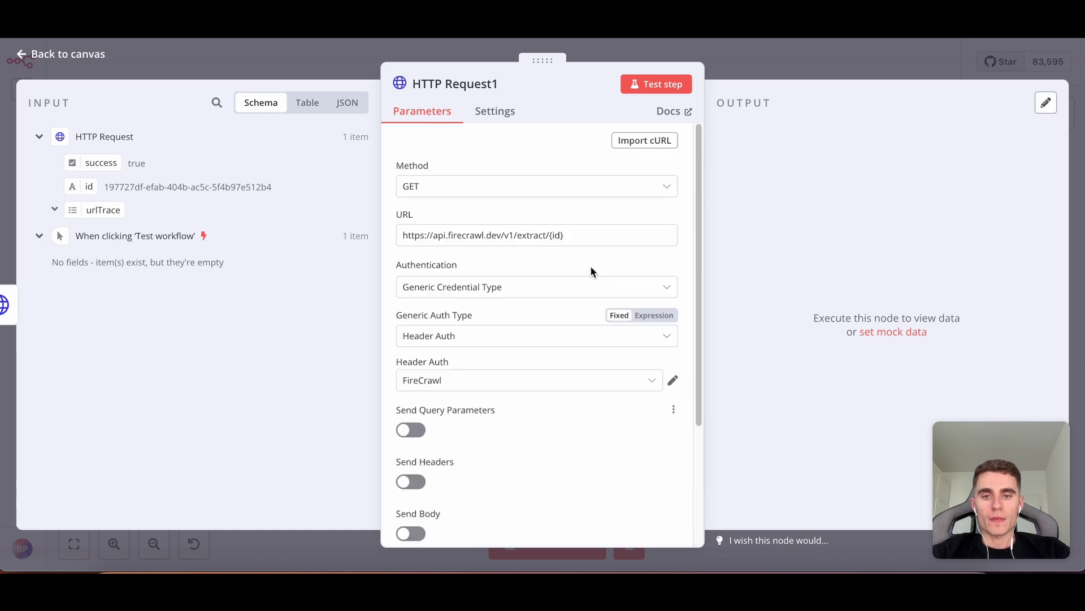
click(582, 235)
key(BackSpace)
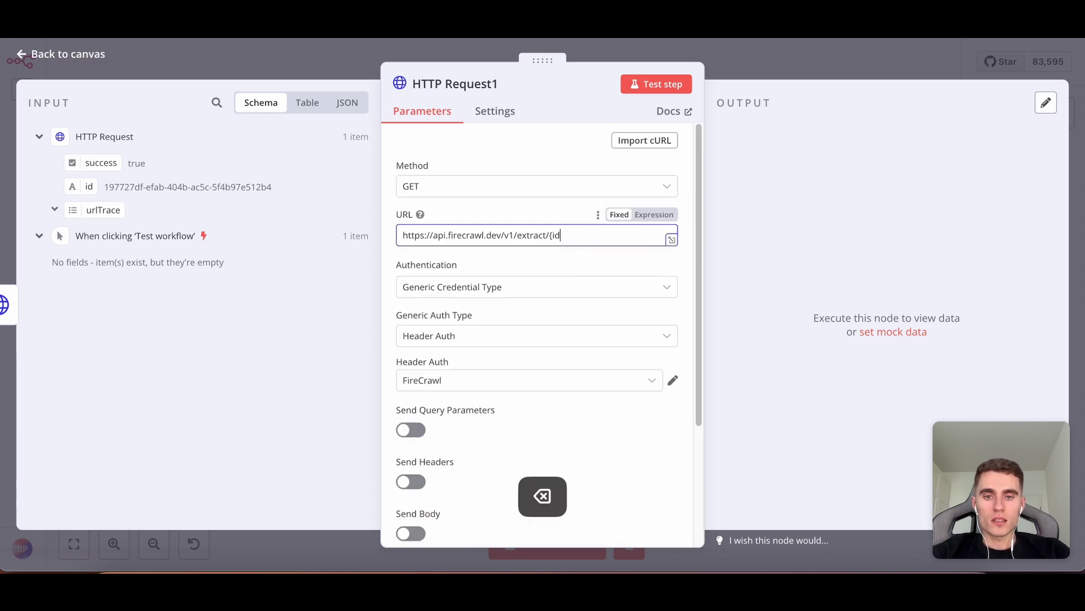
key(BackSpace)
key(BackSpace)
click(655, 209)
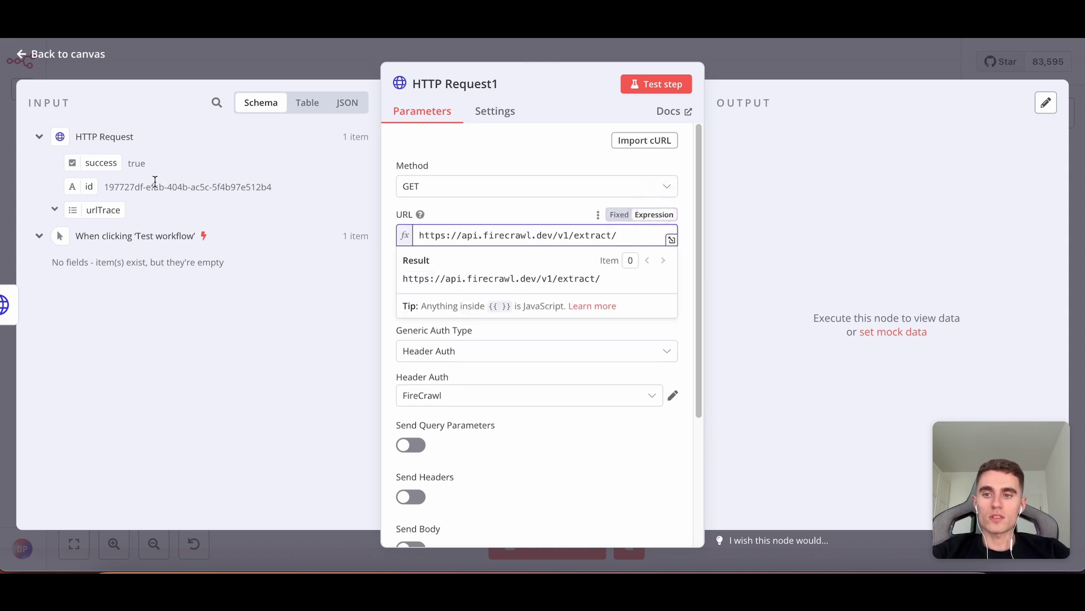
drag(81, 187, 626, 236)
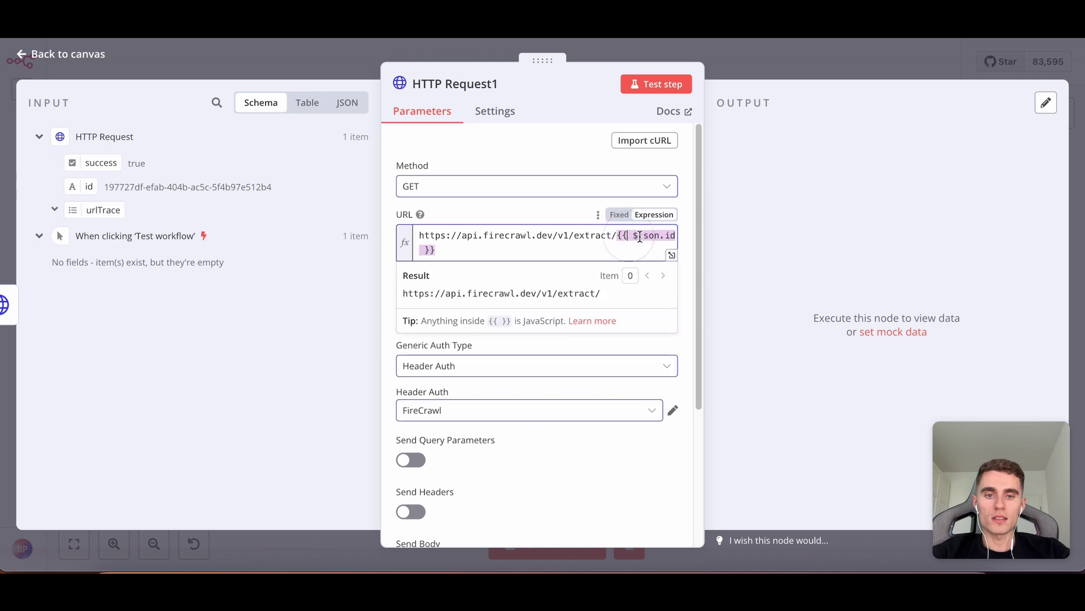
click(667, 86)
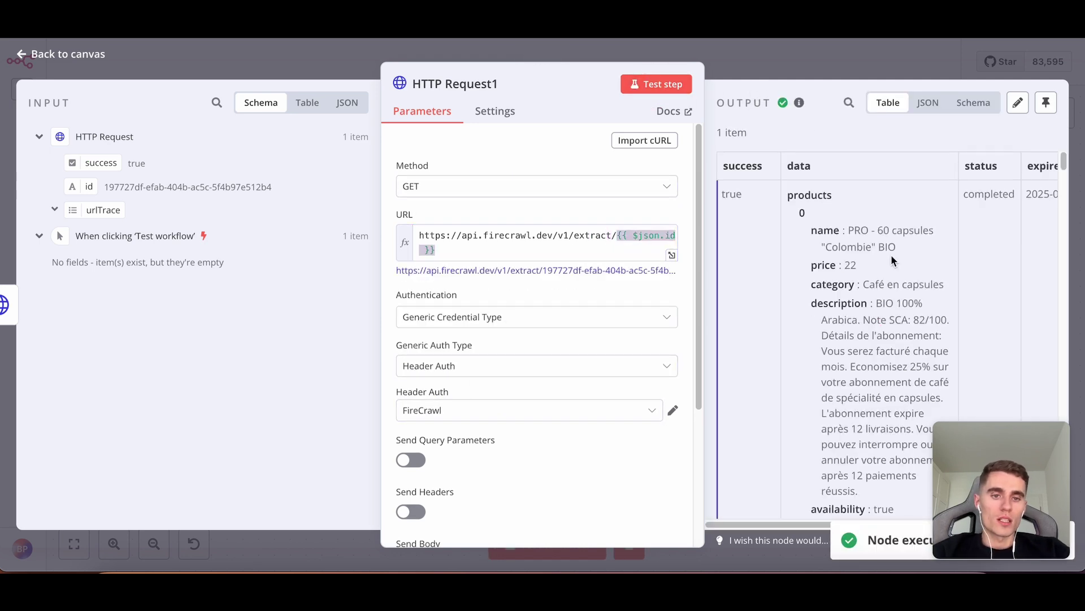
scroll(893, 226, down, 1)
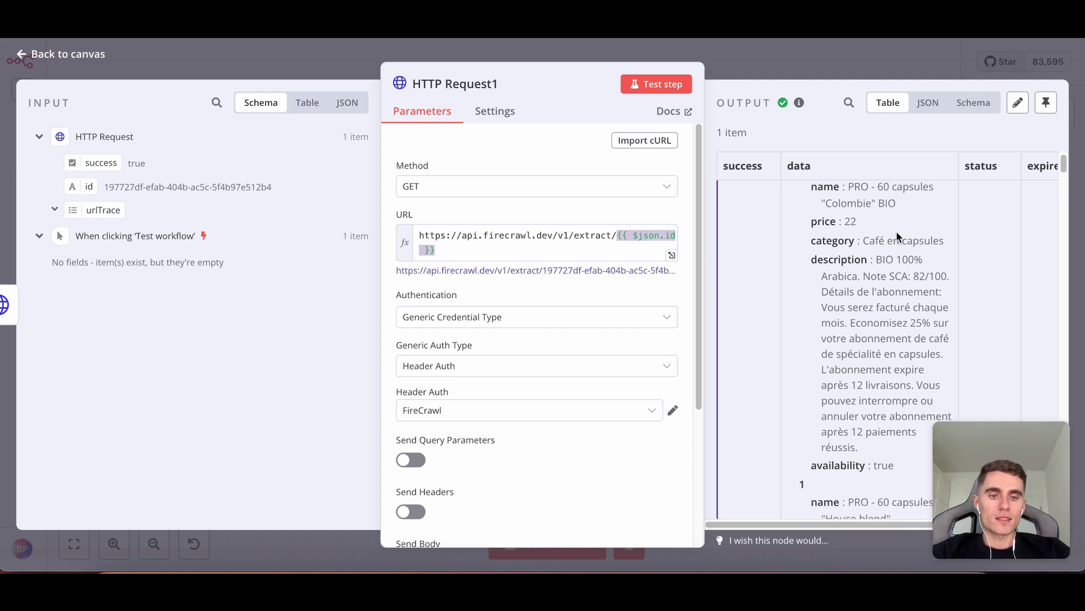
scroll(880, 201, down, 9)
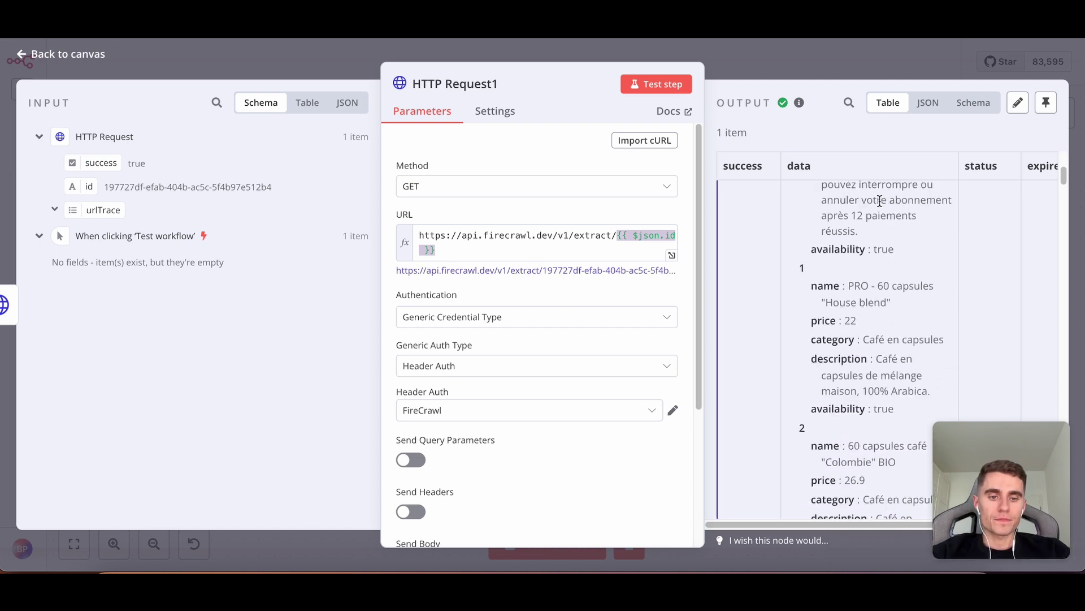
scroll(880, 201, down, 7)
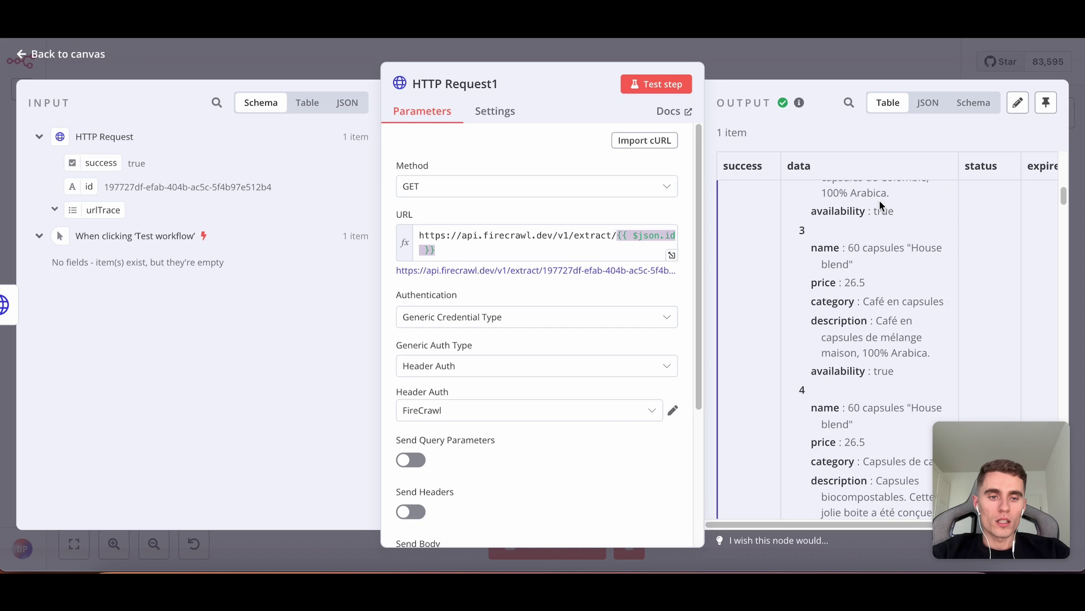
scroll(879, 200, down, 10)
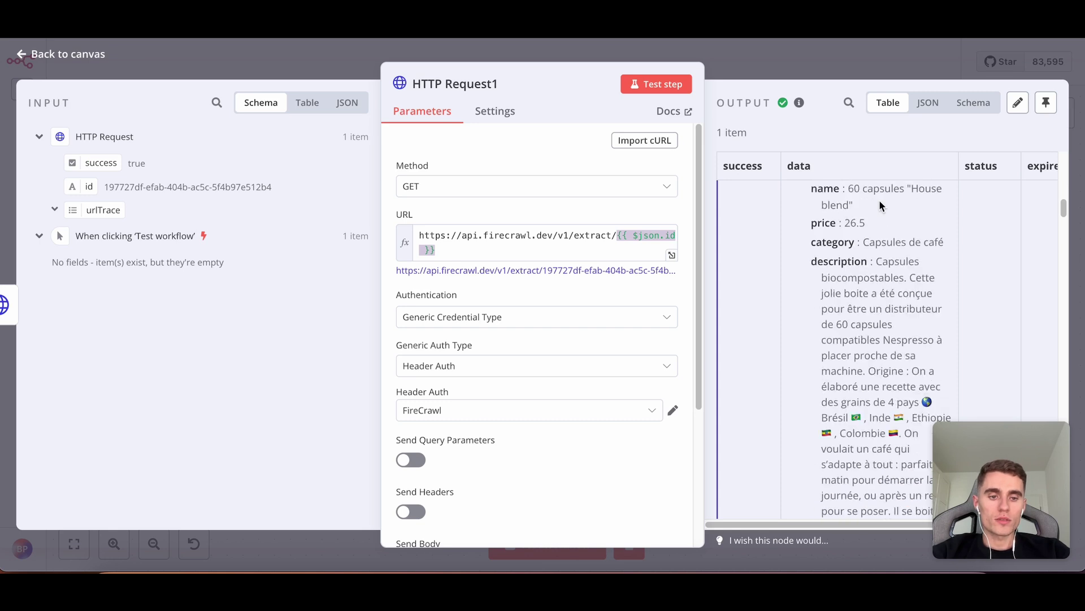
scroll(880, 199, down, 3)
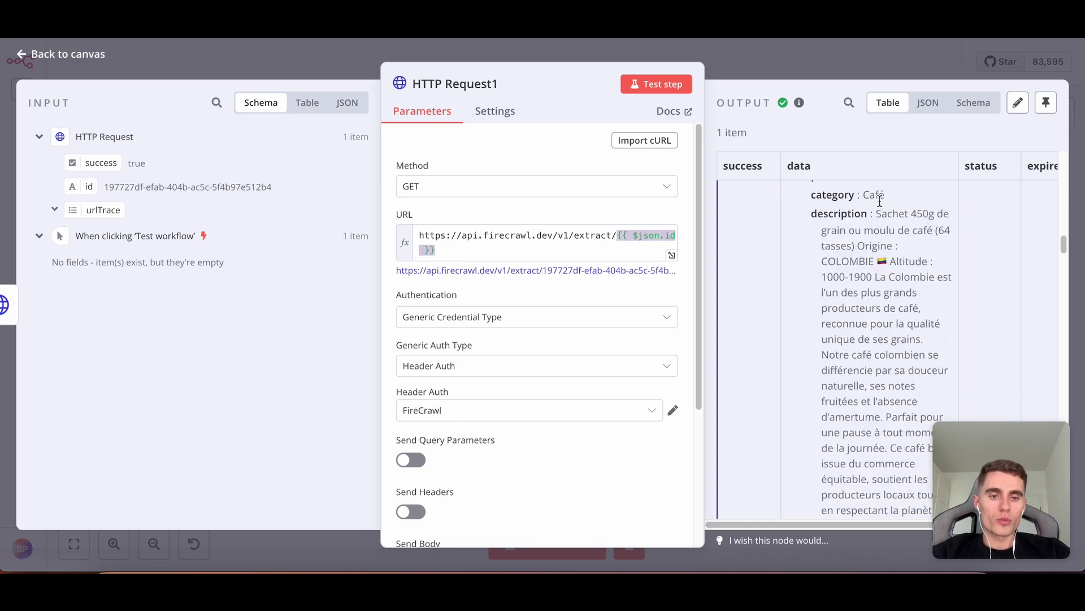
scroll(879, 199, up, 4)
drag(851, 325, 933, 344)
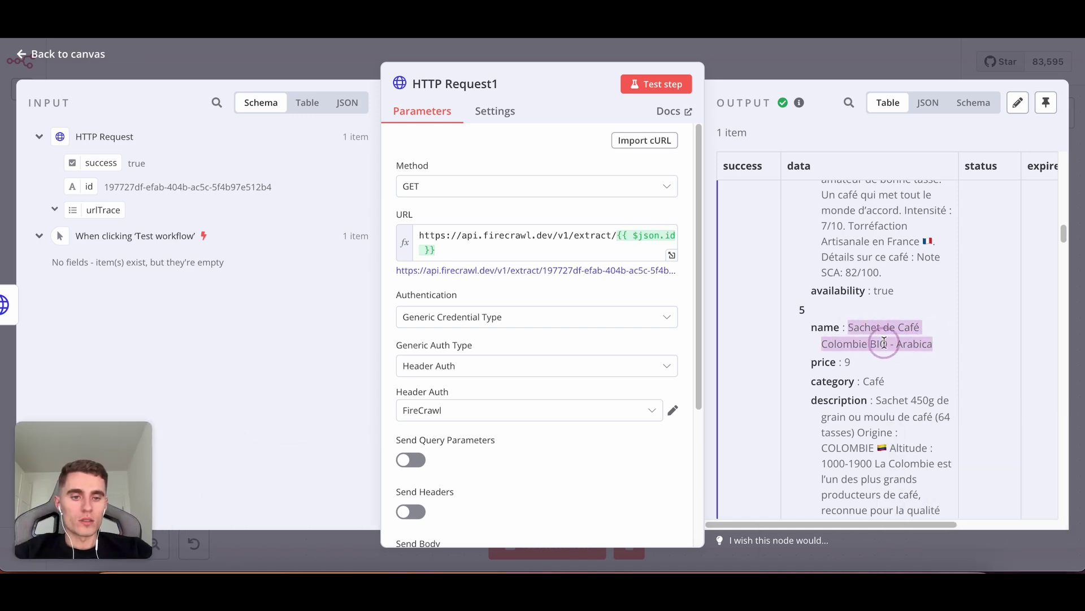
click(843, 322)
double_click(857, 363)
drag(914, 381, 857, 381)
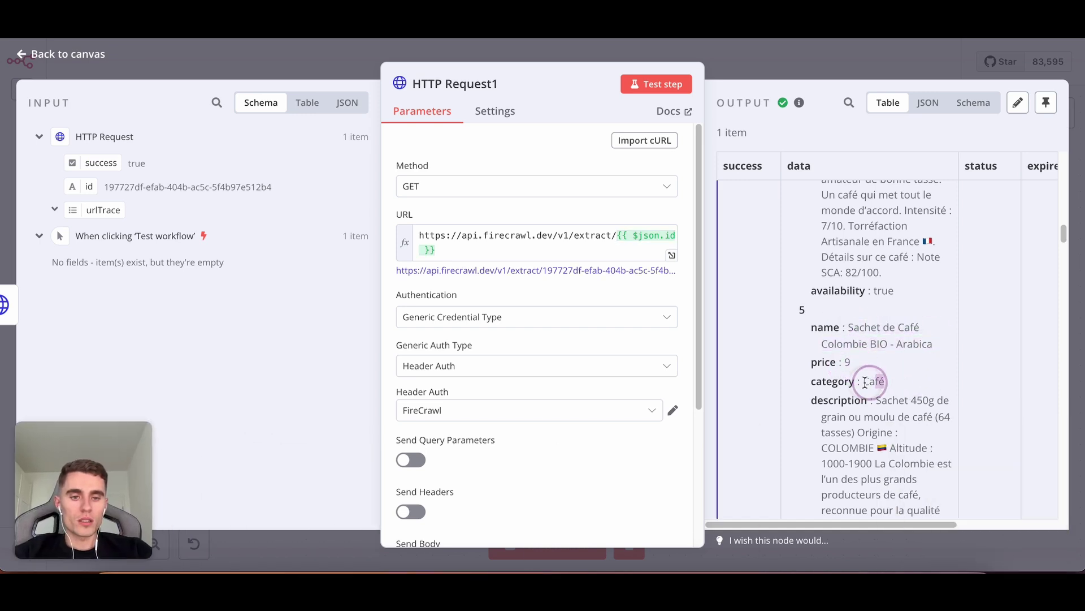
scroll(905, 362, down, 2)
scroll(889, 355, down, 10)
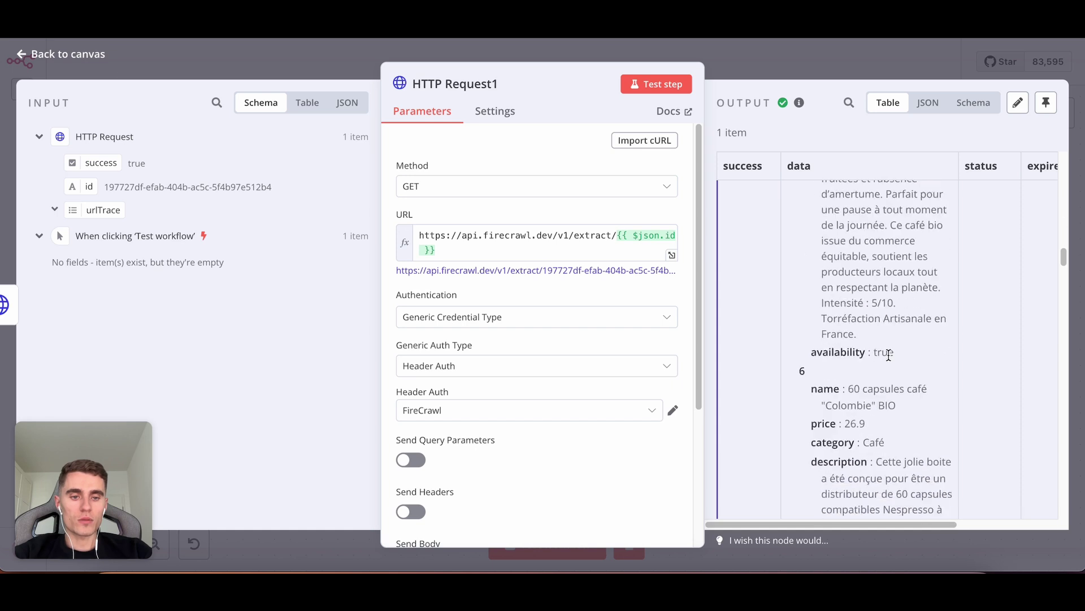
scroll(890, 352, down, 10)
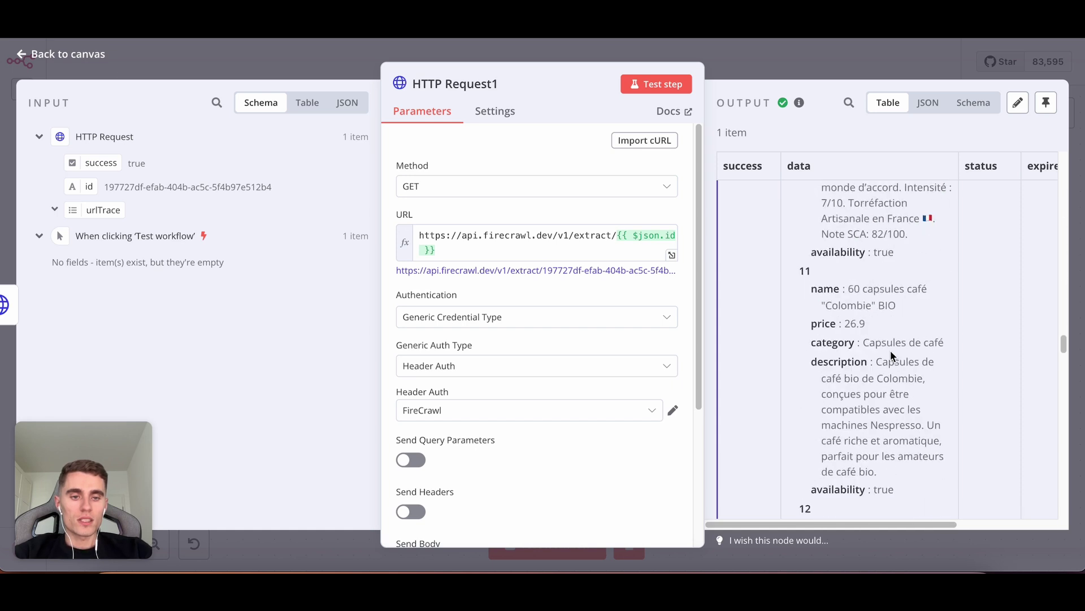
drag(915, 370, 879, 369)
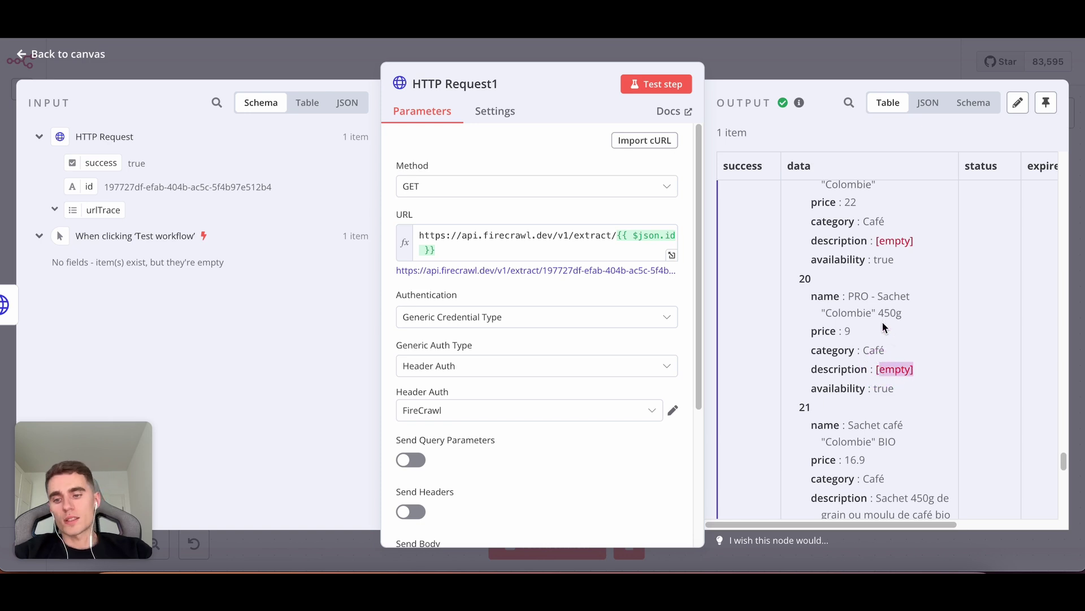
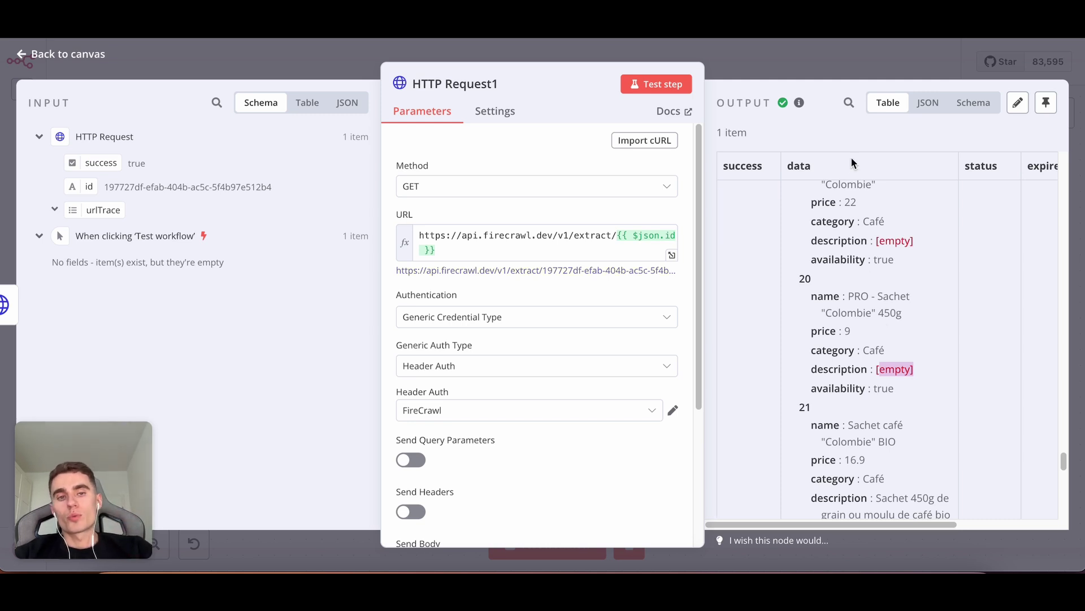
Close the HTTP Request1 status node's details and go back to the canvas.
drag(59, 459, 978, 459)
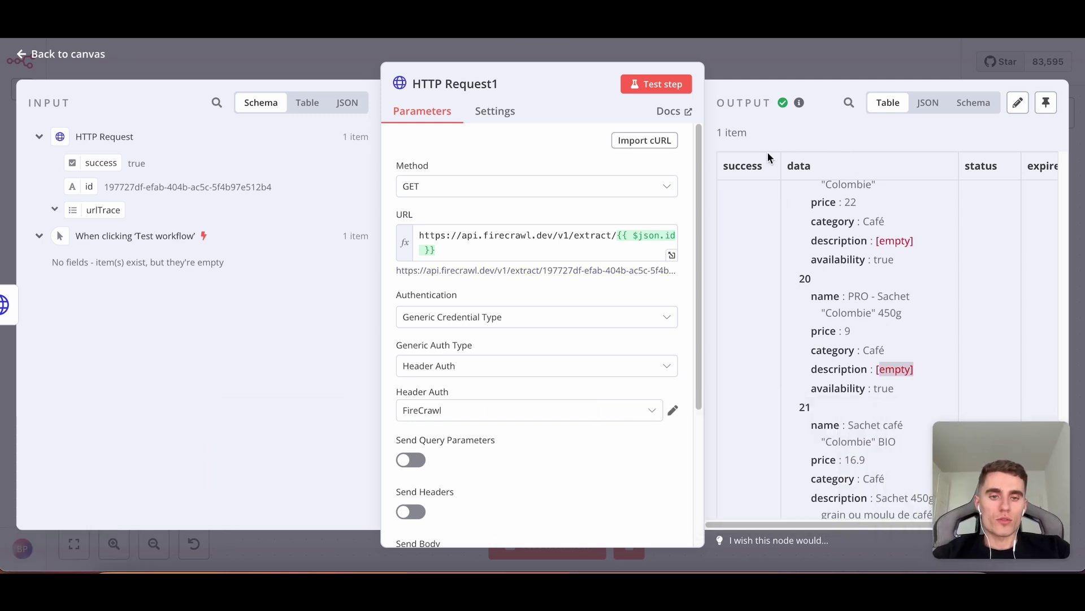
click(773, 65)
Open the POST extract request node and review its JSON body in the enlarged editor.
double_click(480, 314)
scroll(601, 282, down, 10)
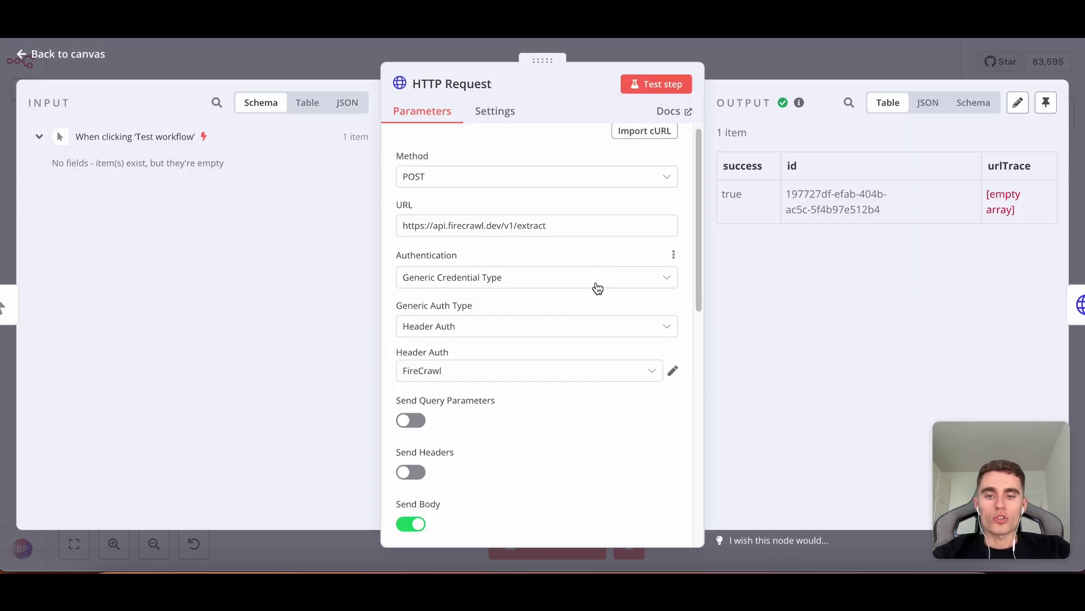
scroll(602, 249, down, 4)
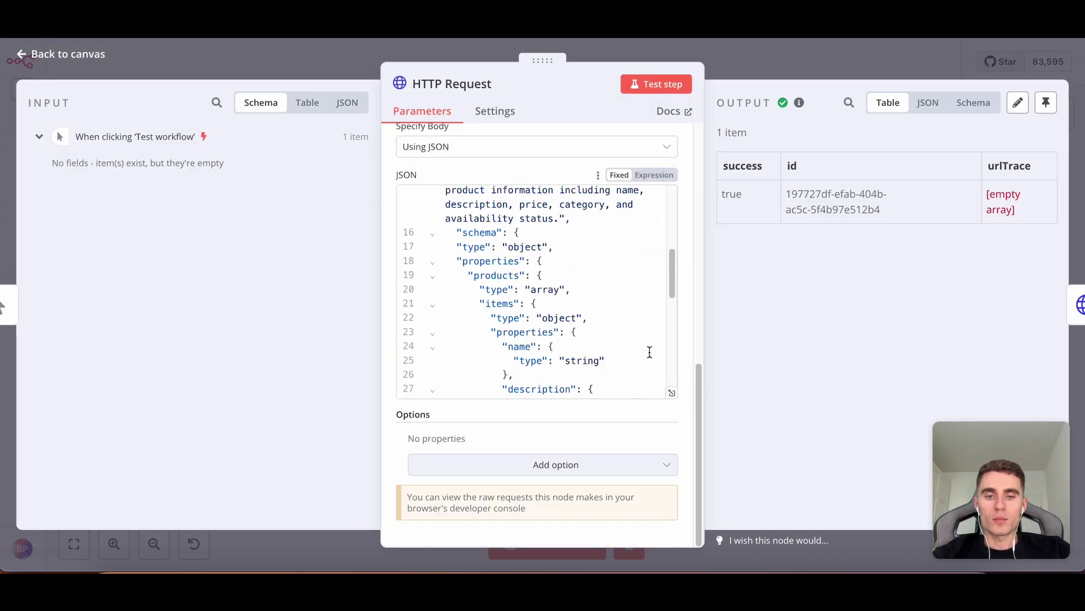
click(672, 393)
scroll(266, 232, down, 6)
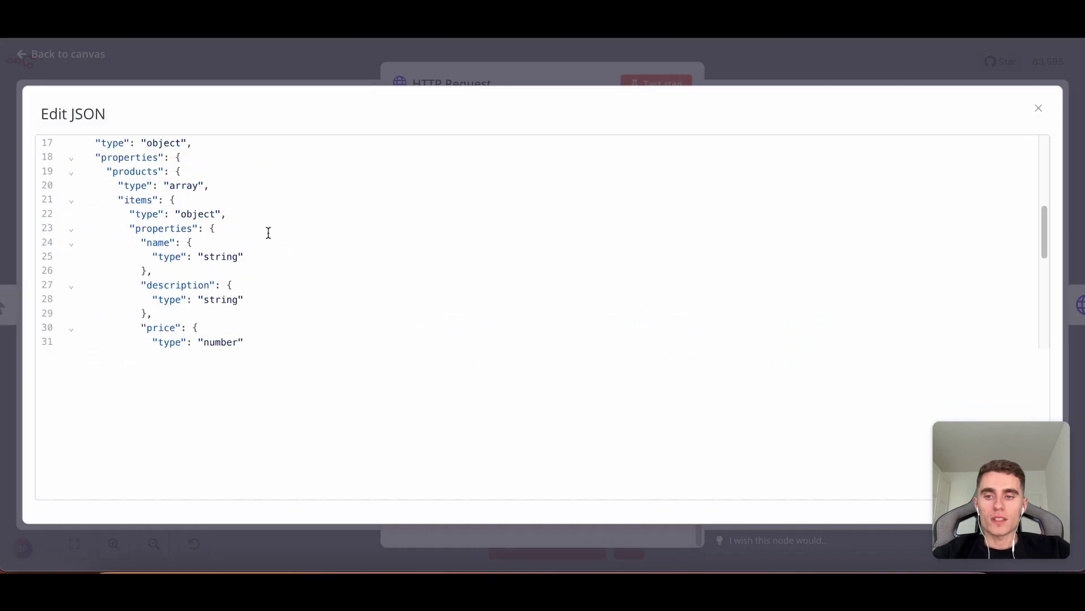
scroll(219, 218, down, 2)
scroll(218, 213, up, 6)
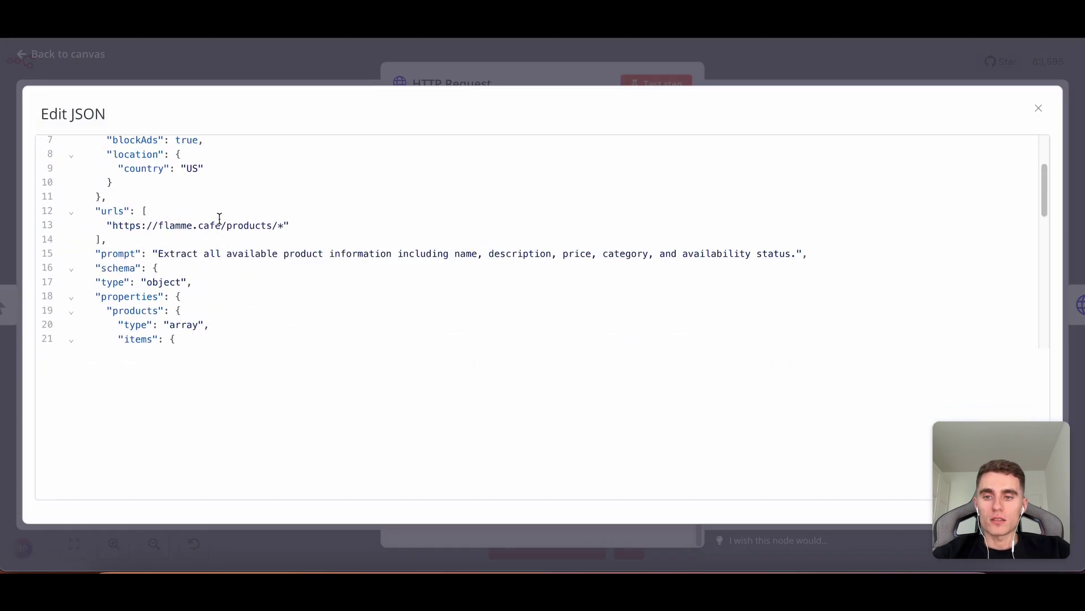
click(334, 75)
Delete the prompt line from the JSON body, leaving urls followed directly by schema.
scroll(582, 412, down, 8)
scroll(642, 266, down, 4)
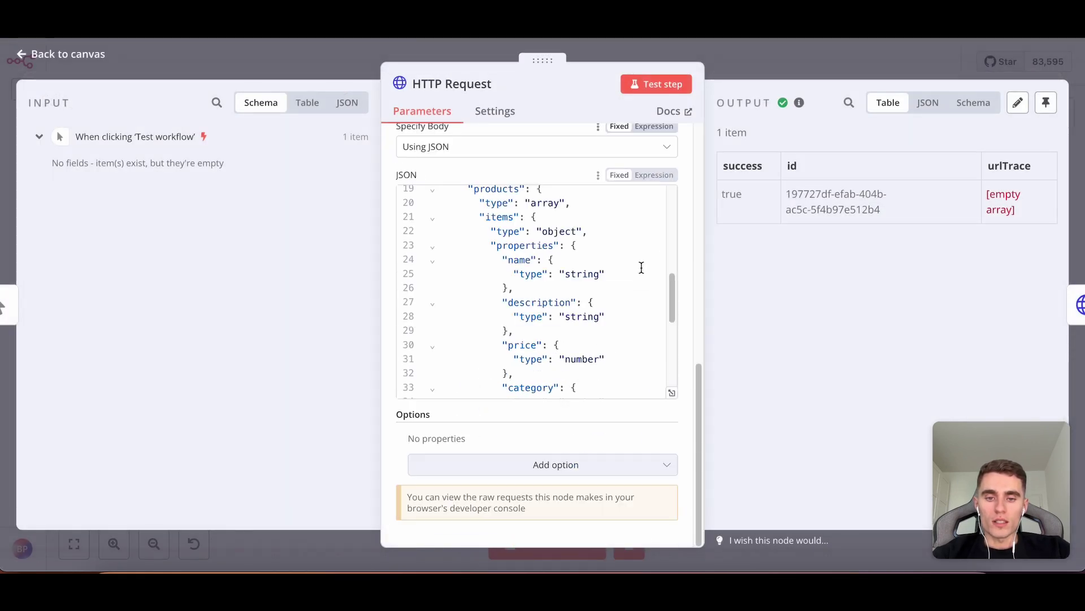
scroll(585, 289, down, 1)
scroll(585, 289, down, 2)
scroll(596, 300, up, 10)
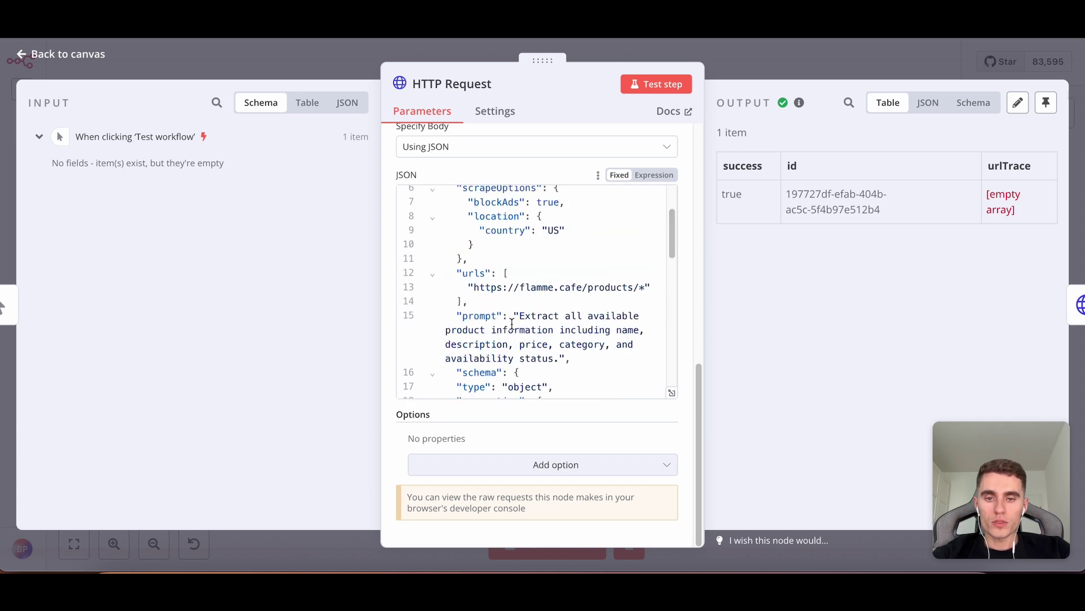
drag(573, 358, 453, 317)
key(BackSpace)
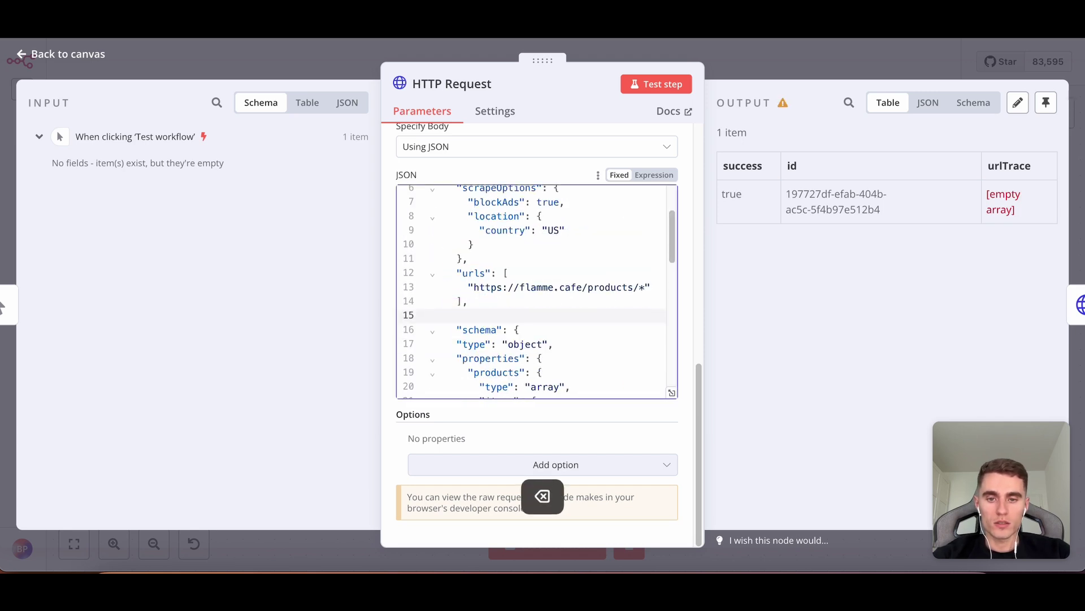
key(BackSpace)
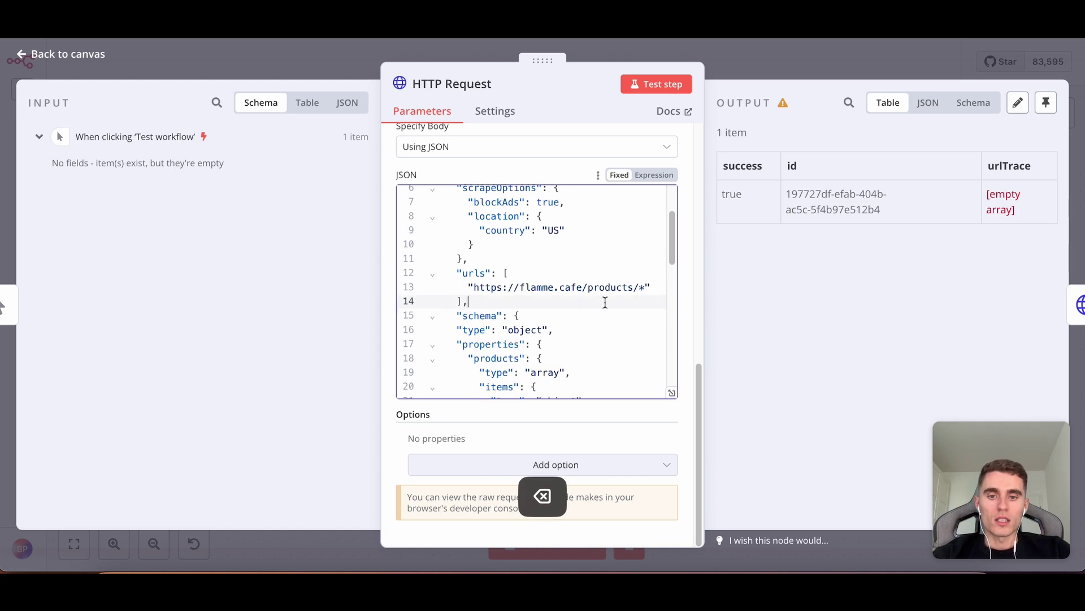
scroll(574, 295, down, 1)
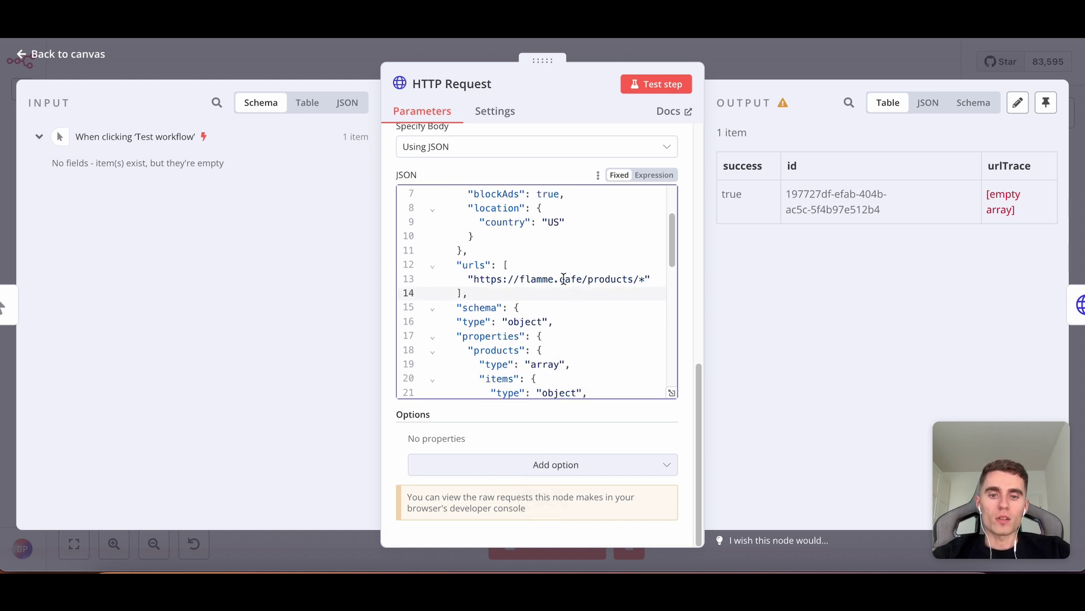
double_click(606, 279)
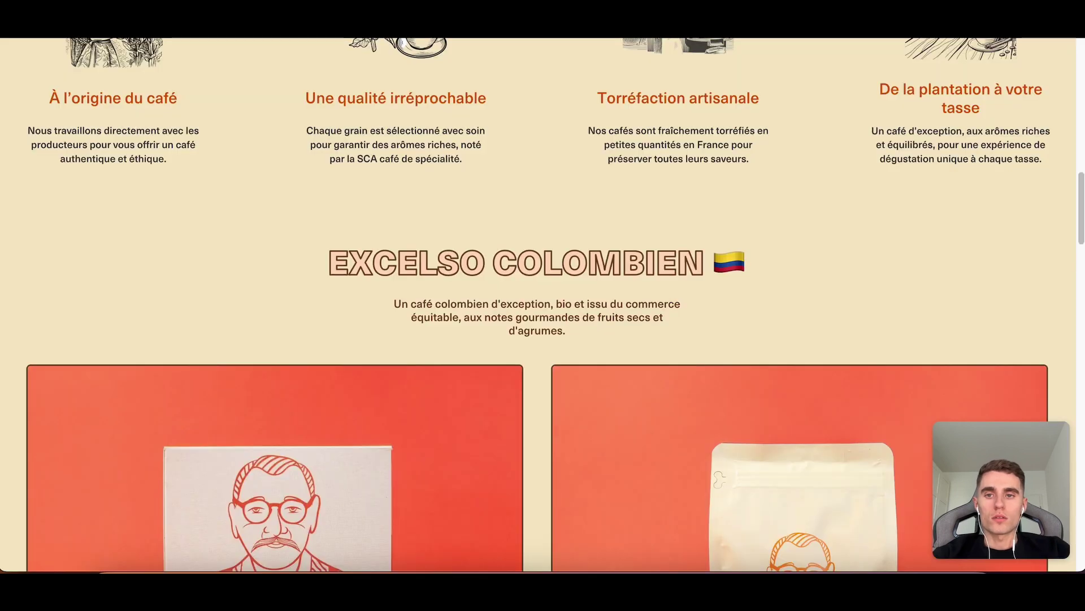
Open the 60 capsules café Colombie BIO product page and check its flamme.cafe/products/ address.
scroll(375, 113, down, 3)
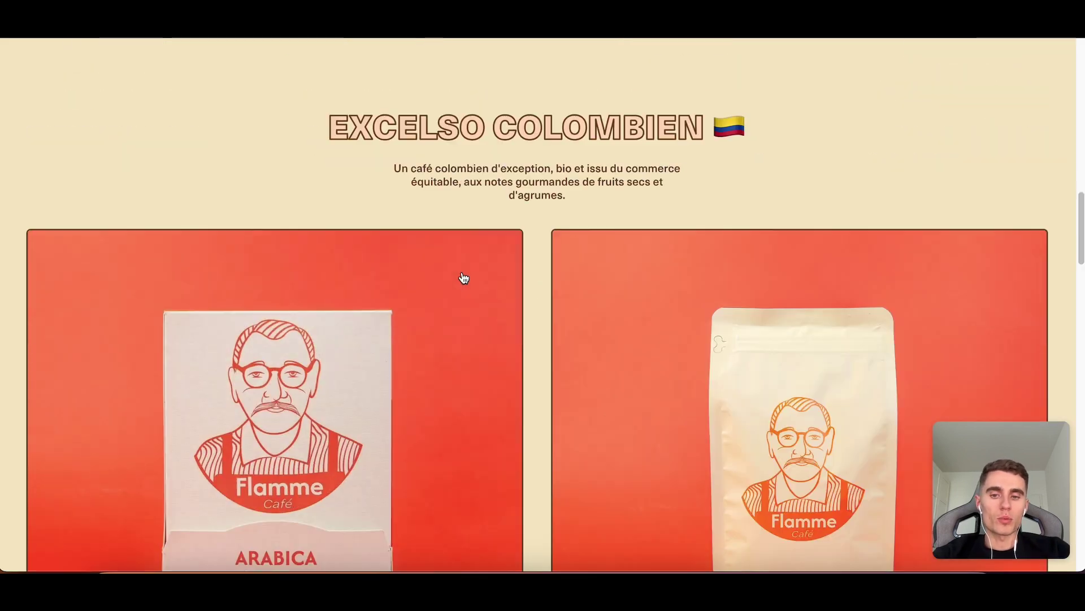
click(416, 303)
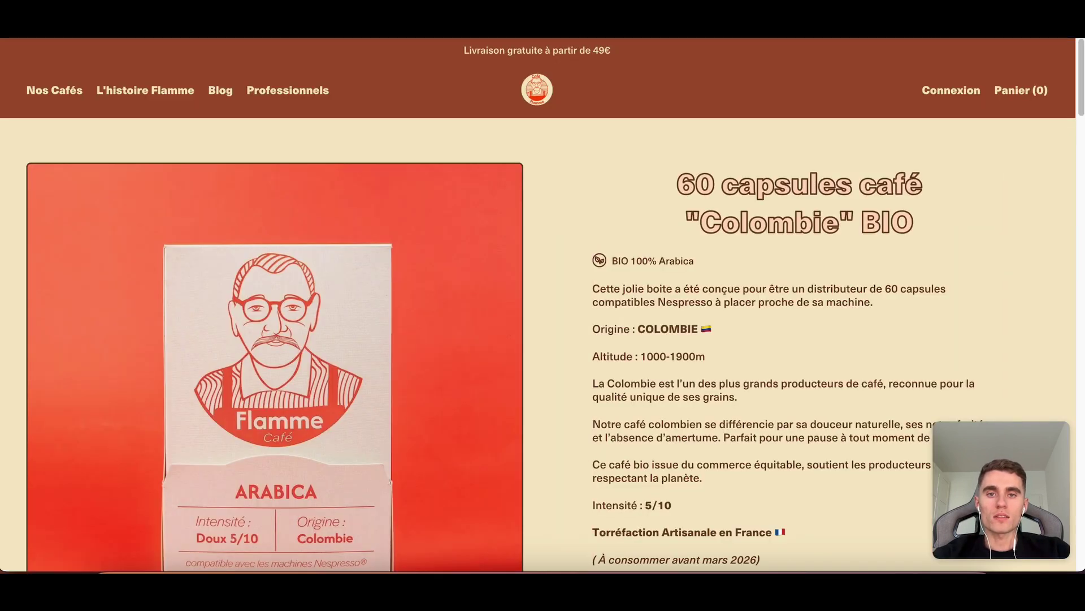
click(540, 93)
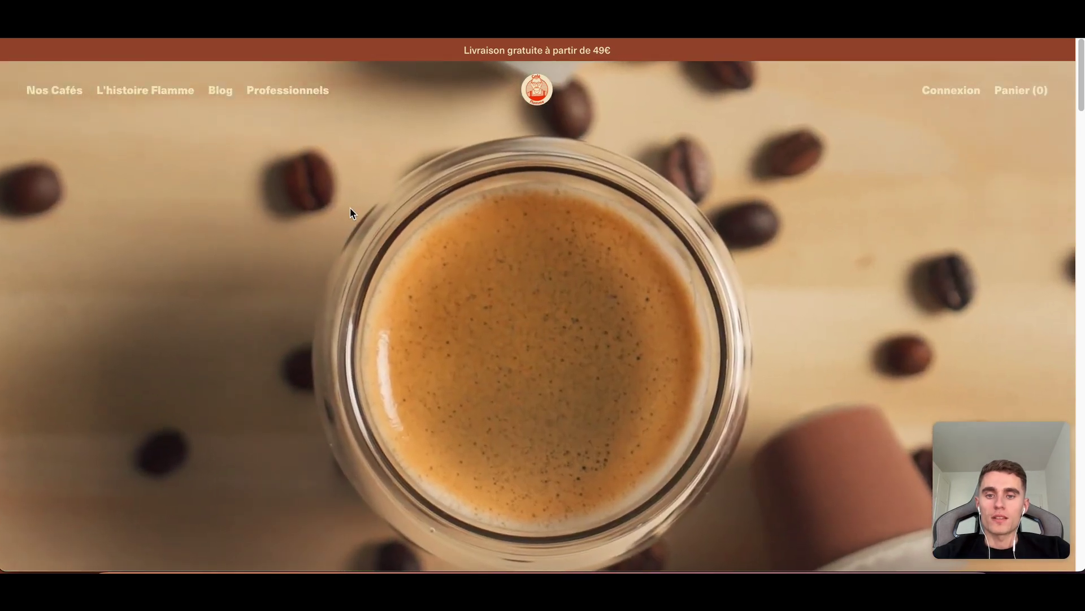
scroll(351, 213, down, 15)
click(354, 216)
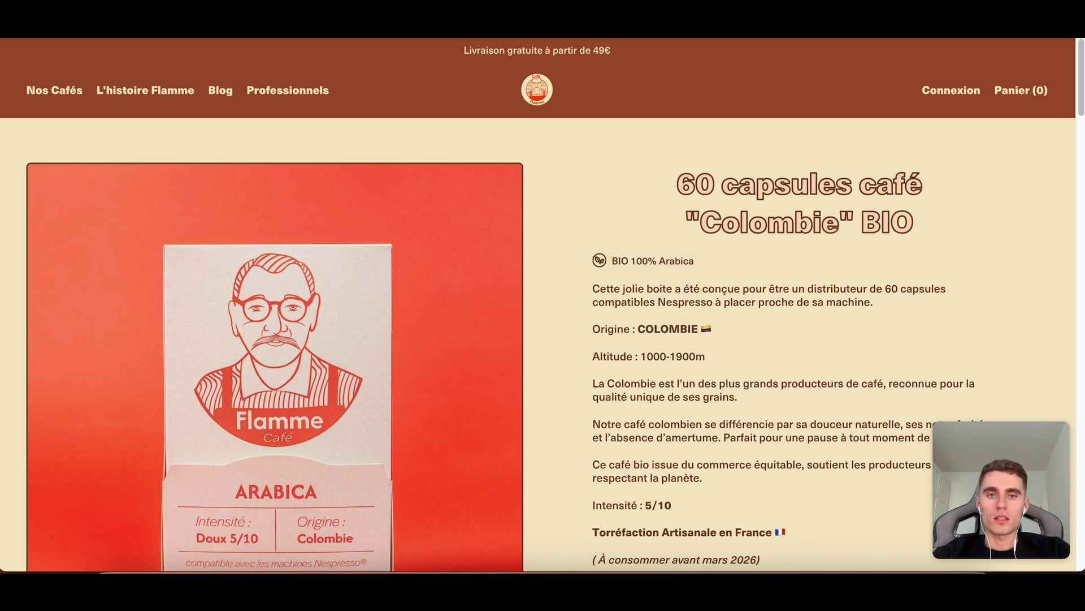
drag(718, 0, 724, 88)
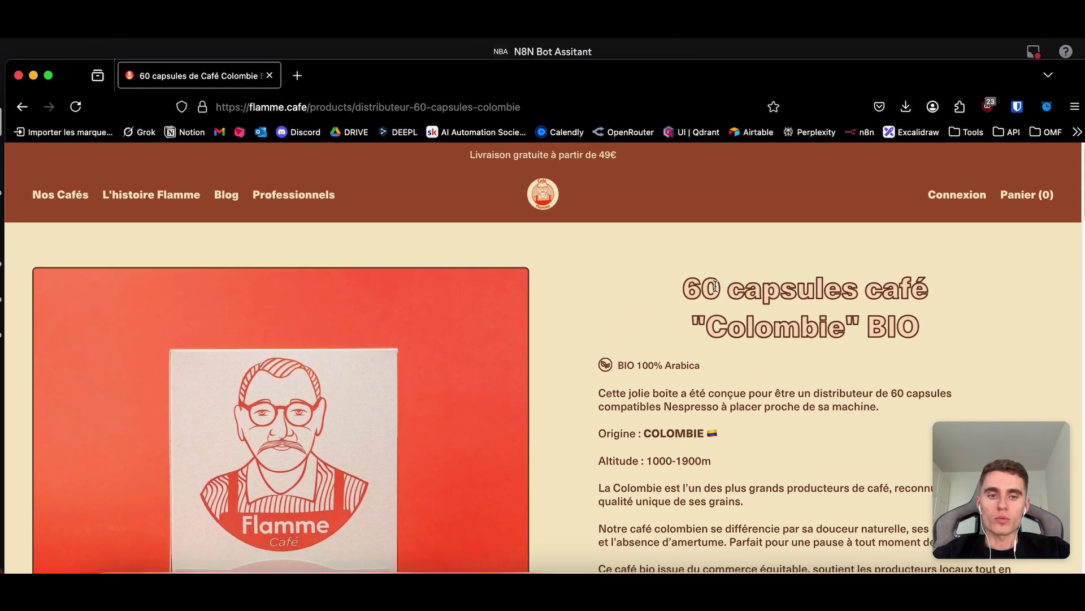
Open the PRO 60 capsules House blend product page to compare its URL.
drag(662, 281, 931, 311)
click(622, 290)
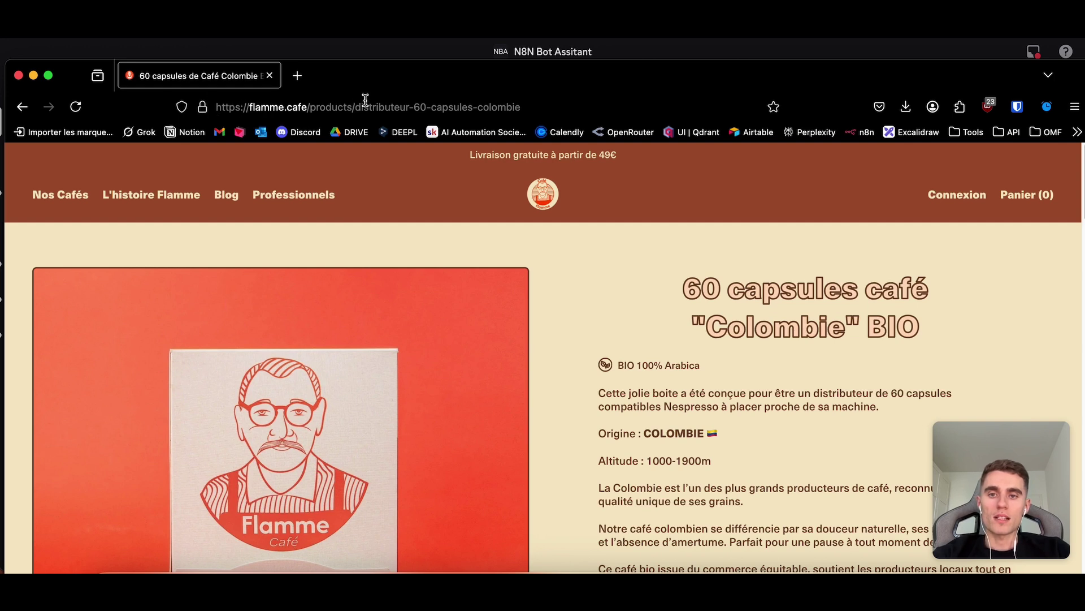
scroll(656, 265, down, 20)
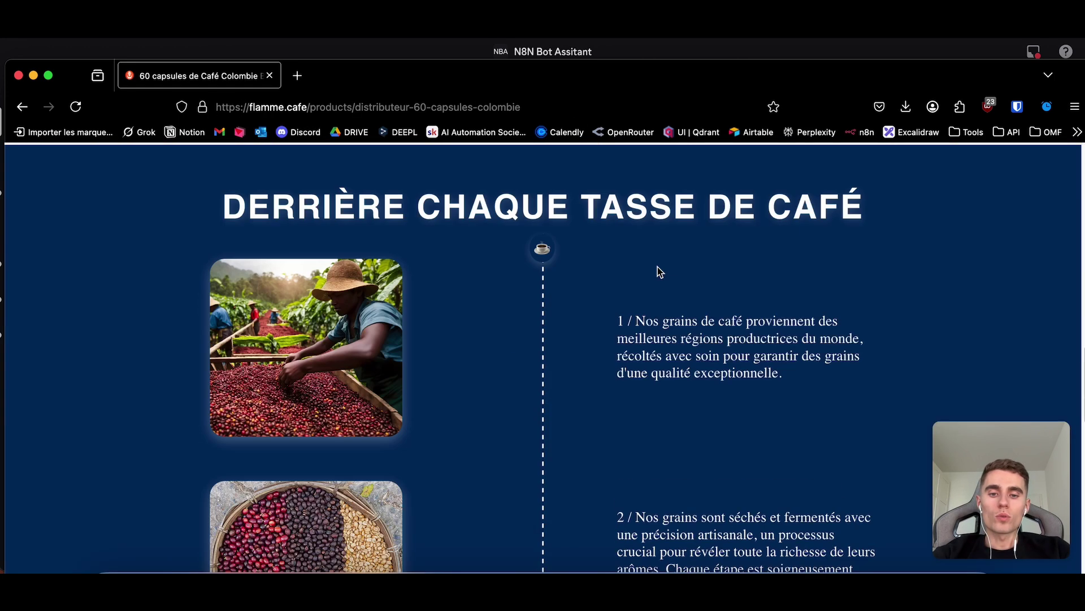
scroll(640, 274, down, 10)
click(593, 218)
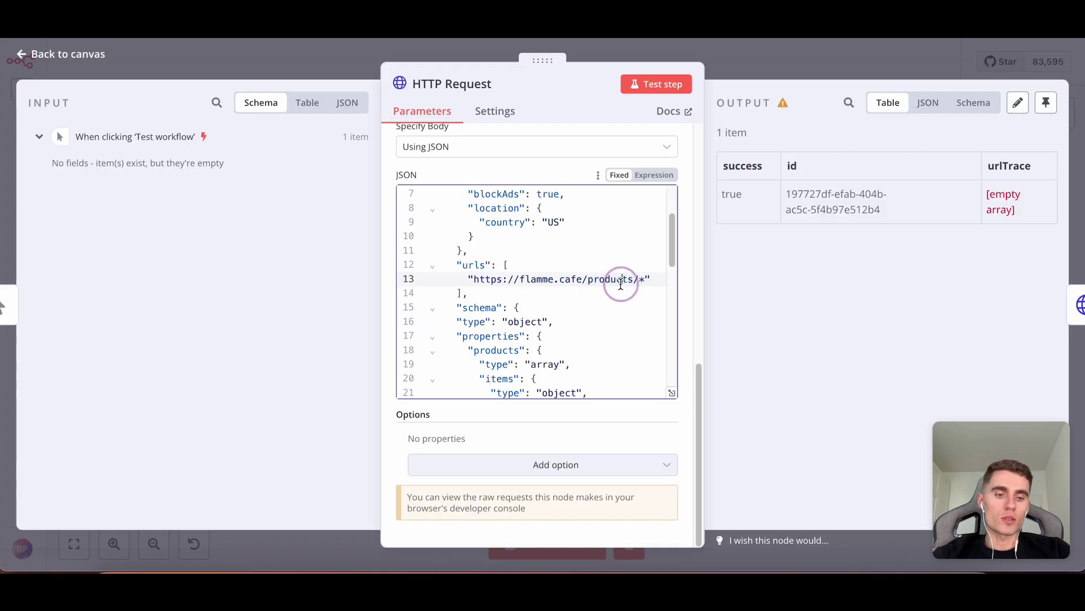
Rerun the prompt-free POST extract request to get a new job id.
click(623, 283)
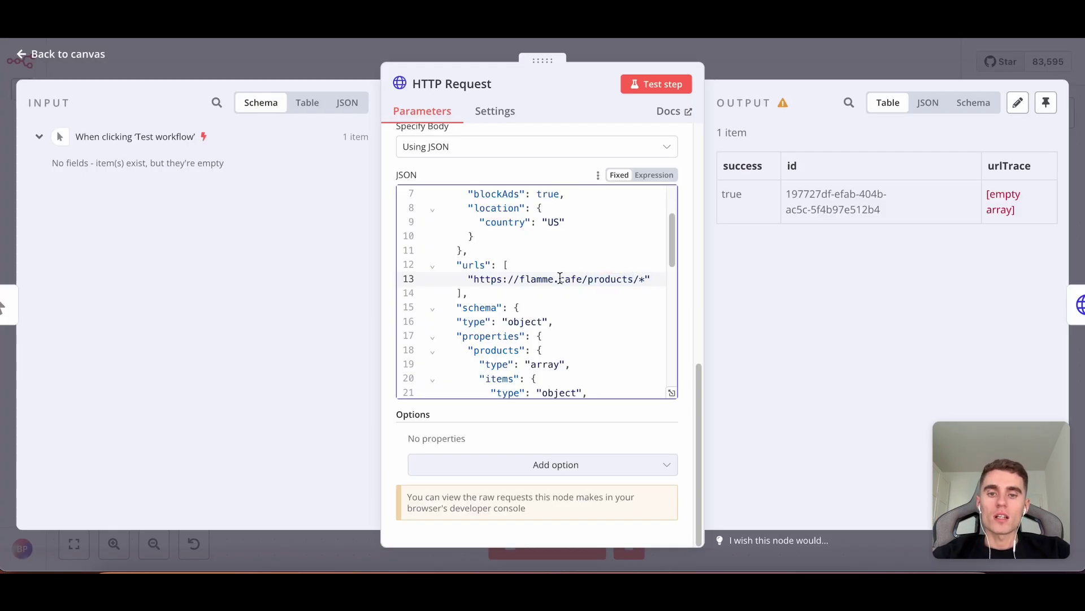
drag(583, 280, 634, 280)
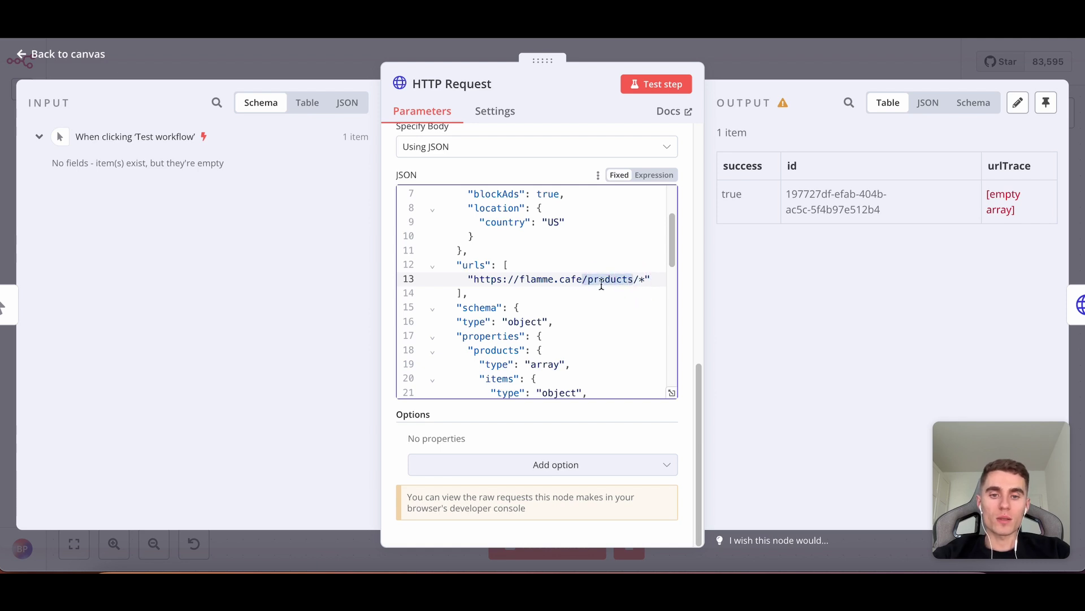
scroll(575, 284, down, 1)
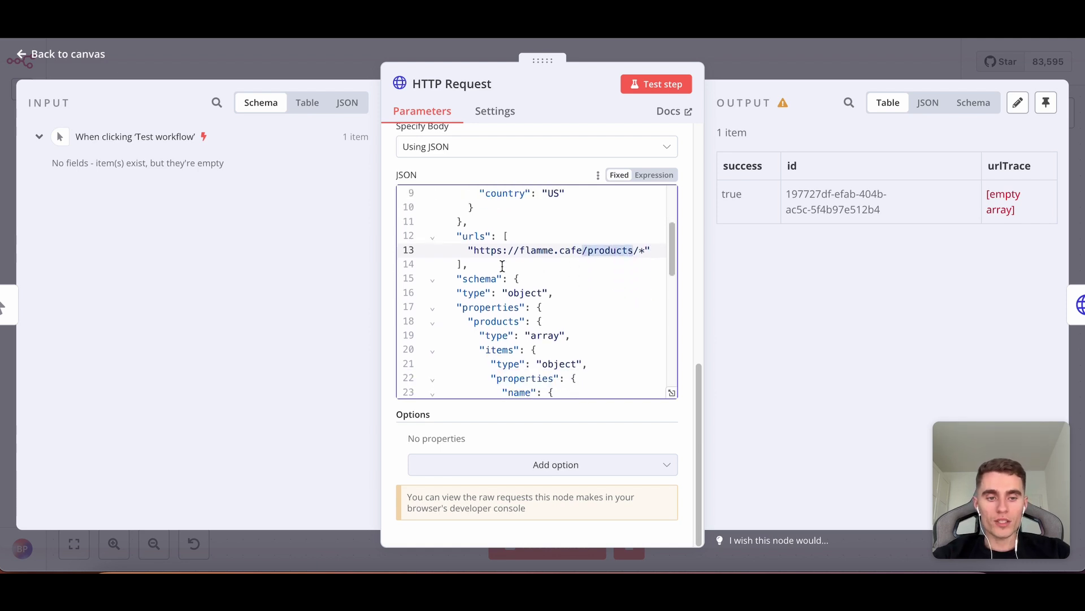
scroll(503, 266, down, 10)
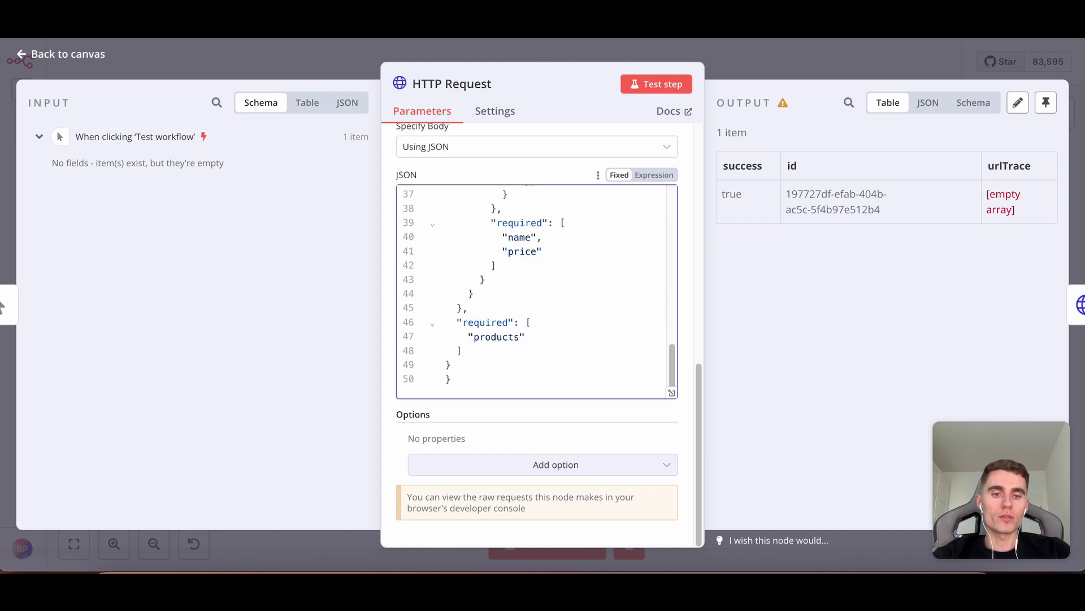
click(650, 84)
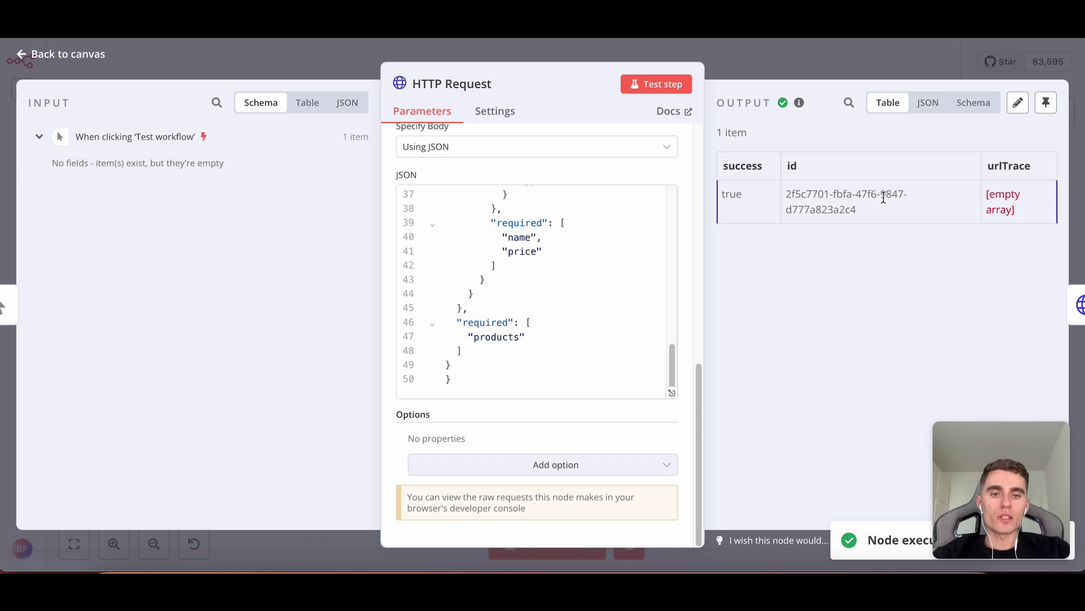
click(761, 67)
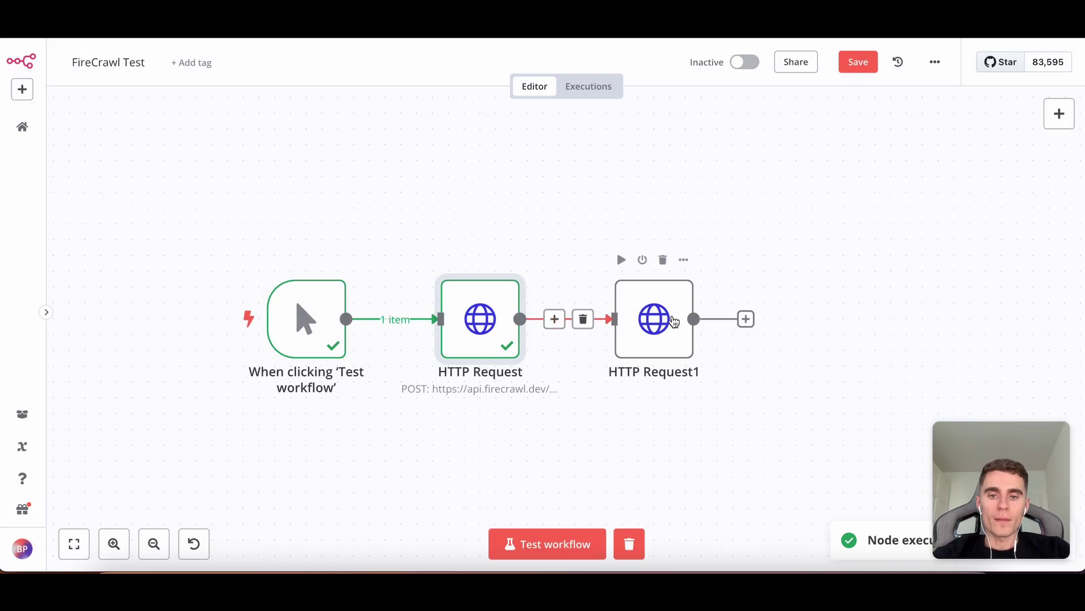
Run the HTTP Request1 GET request, which returns status processing with empty data.
double_click(699, 318)
click(680, 86)
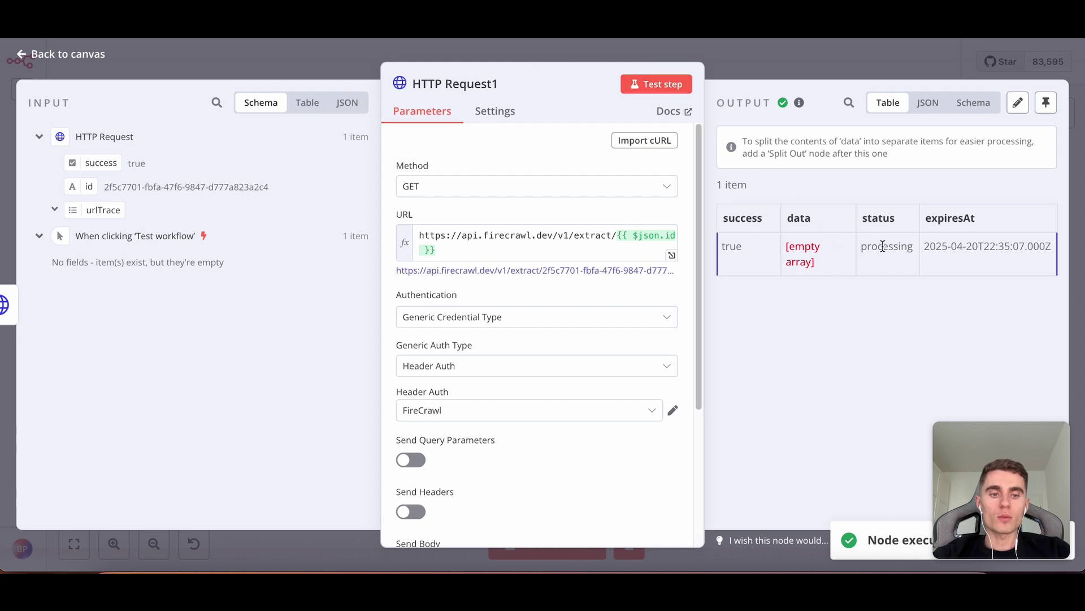
click(764, 84)
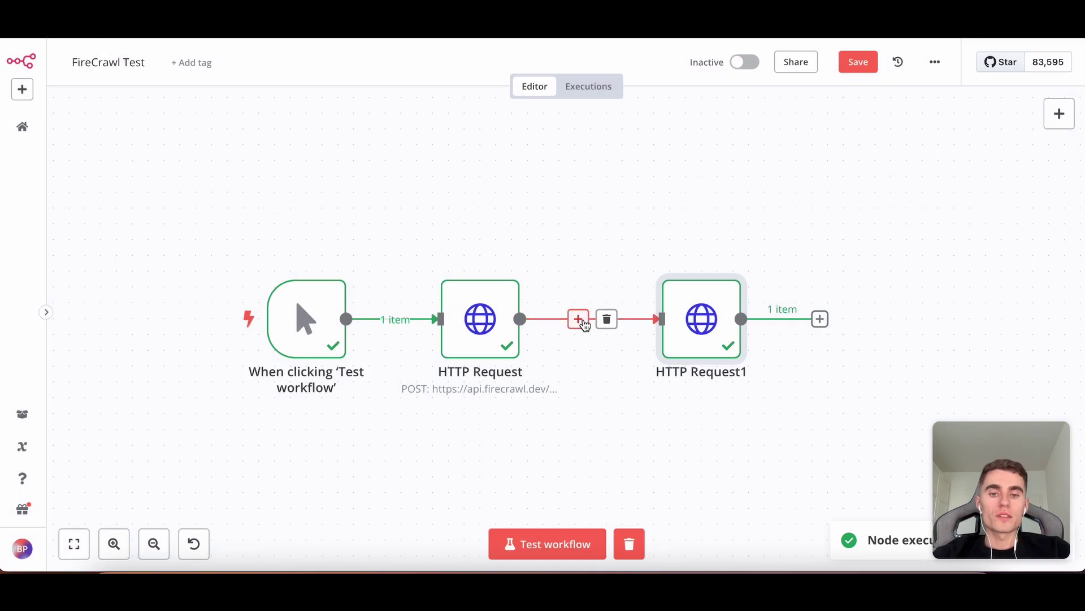
Insert a Wait node between the two requests with the wait amount set to 10.
click(578, 319)
text(wait)
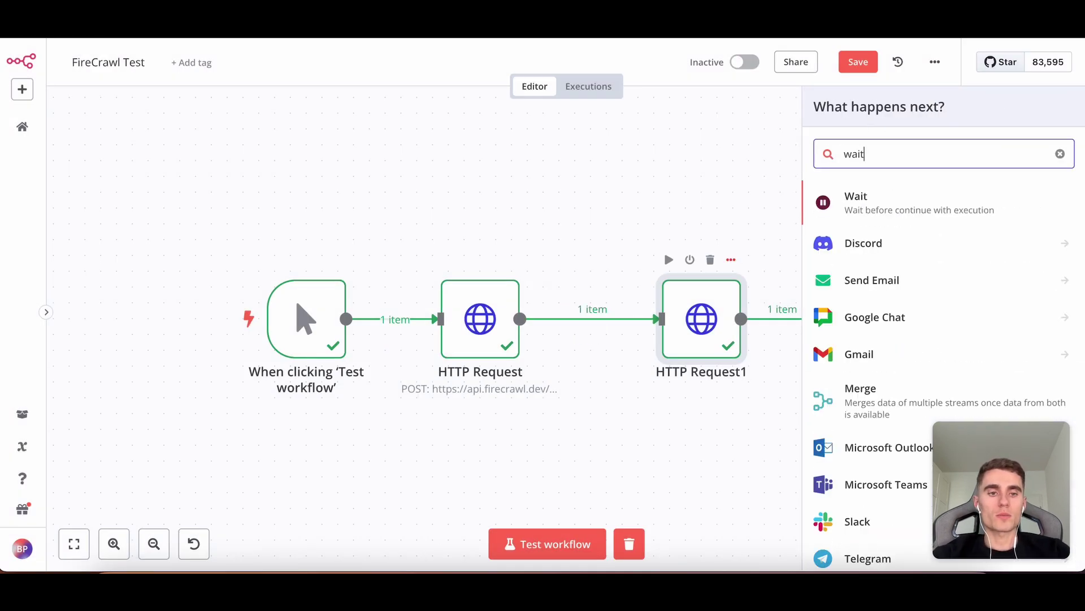
key(Return)
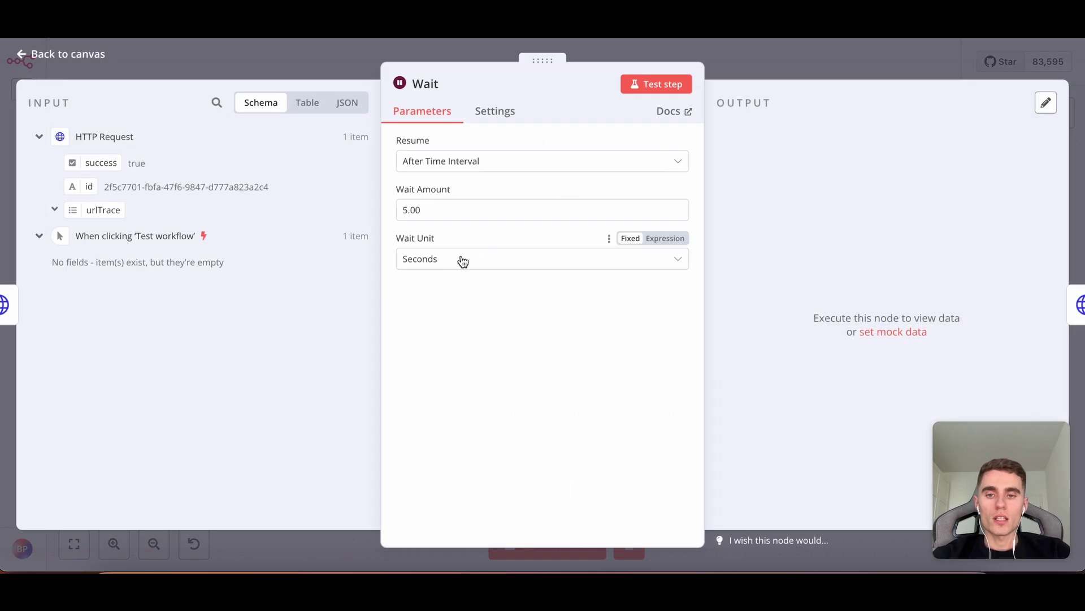
drag(404, 210, 407, 211)
text(10)
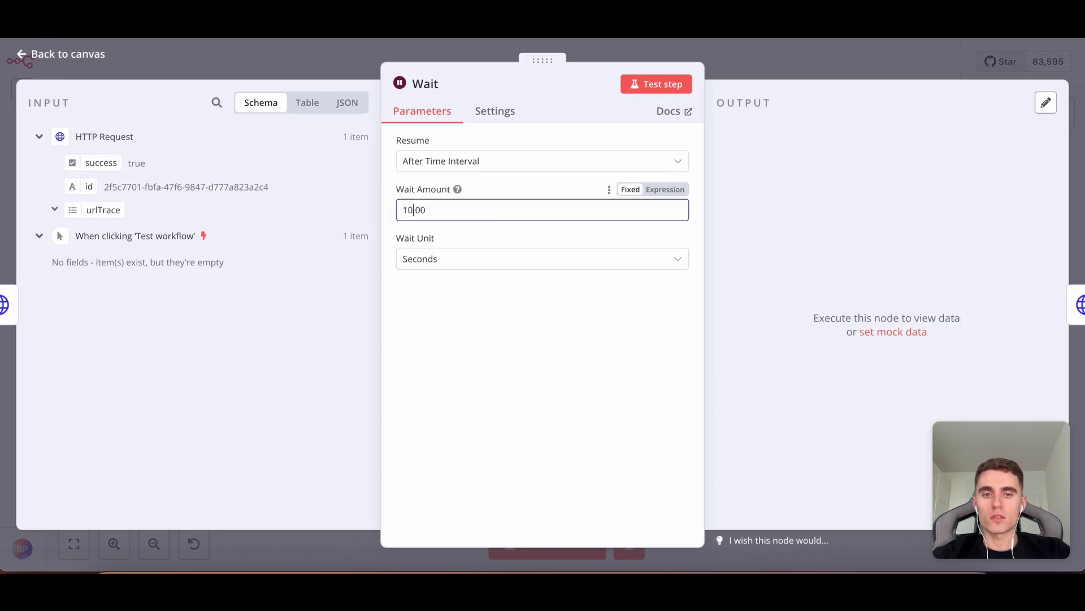
click(751, 46)
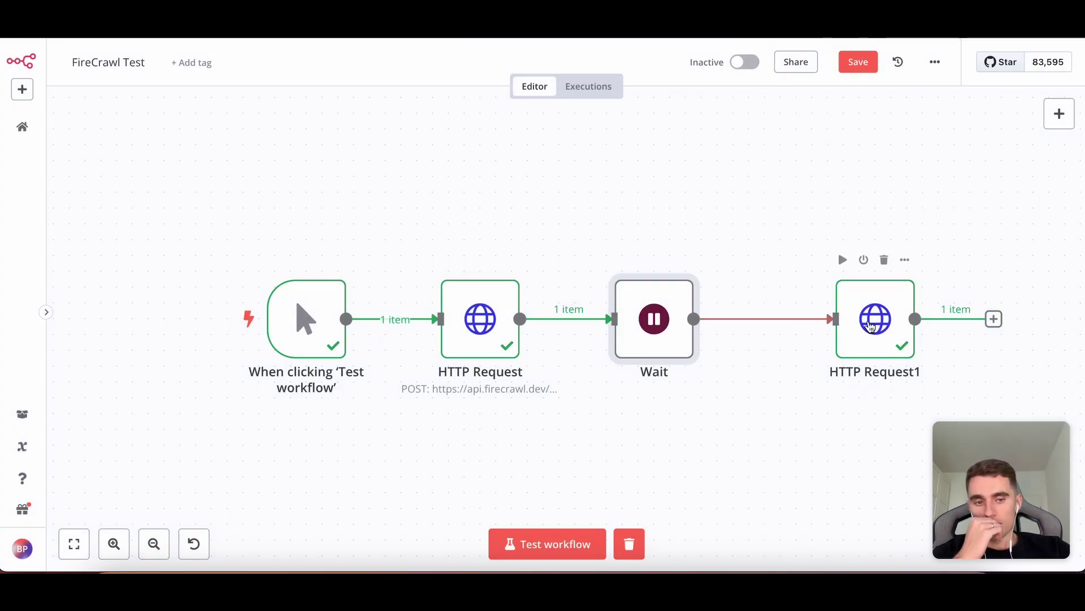
Rearrange the nodes, then delete the Wait node so the POST request feeds HTTP Request1.
drag(854, 332, 774, 332)
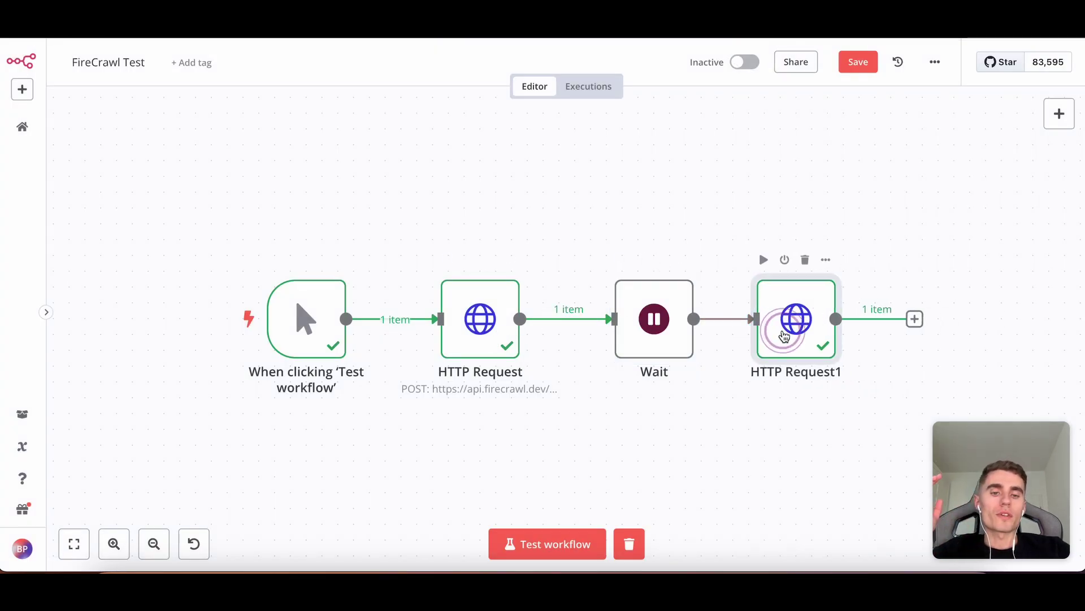
double_click(782, 332)
click(827, 71)
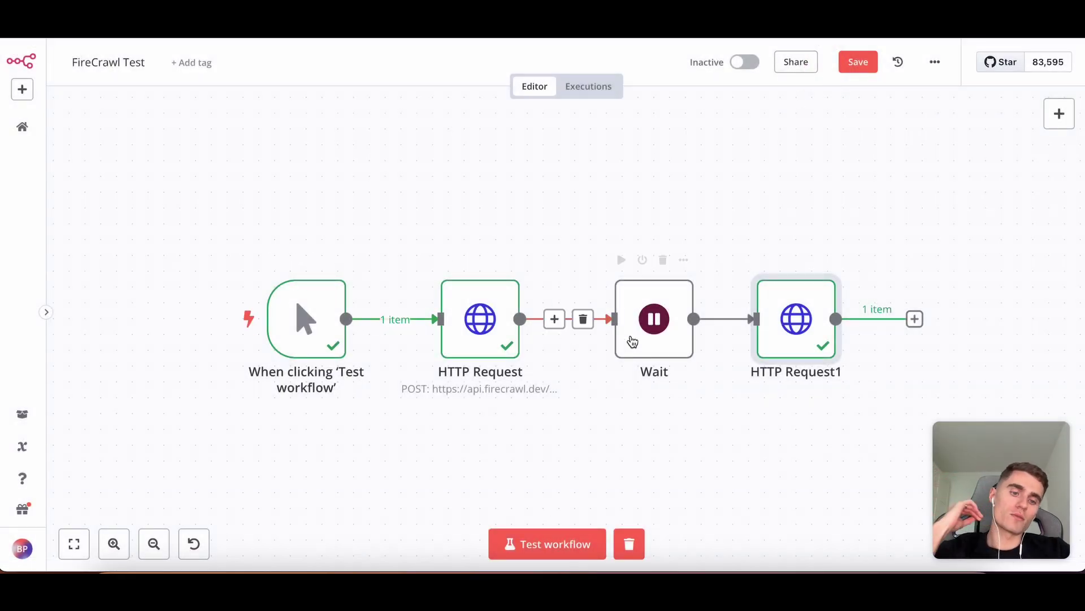
mouse_move(641, 342)
mouse_down()
mouse_move(610, 338)
mouse_move(625, 333)
mouse_up()
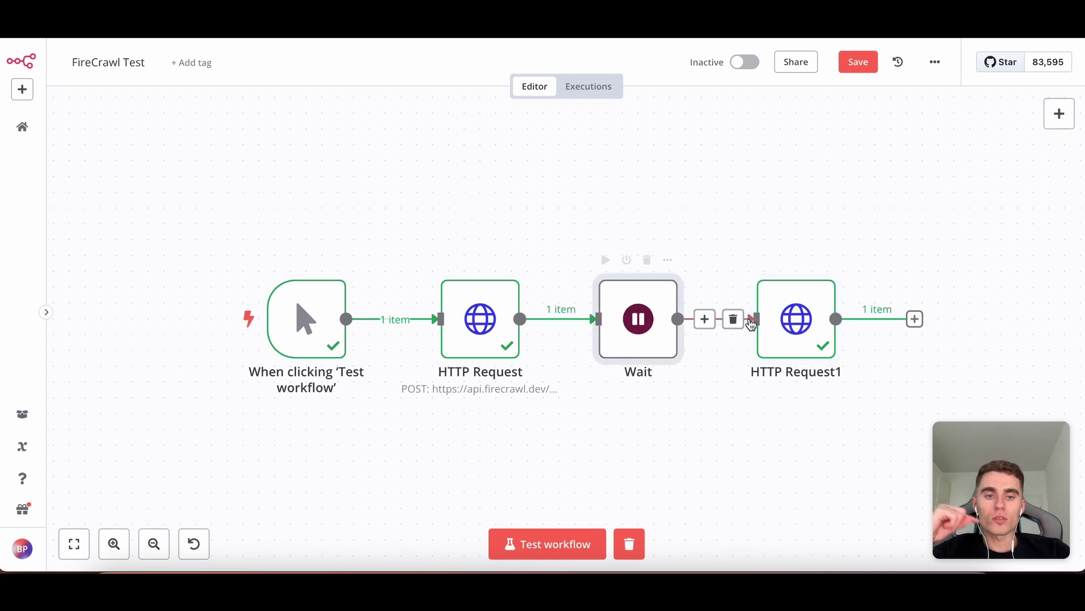
click(648, 260)
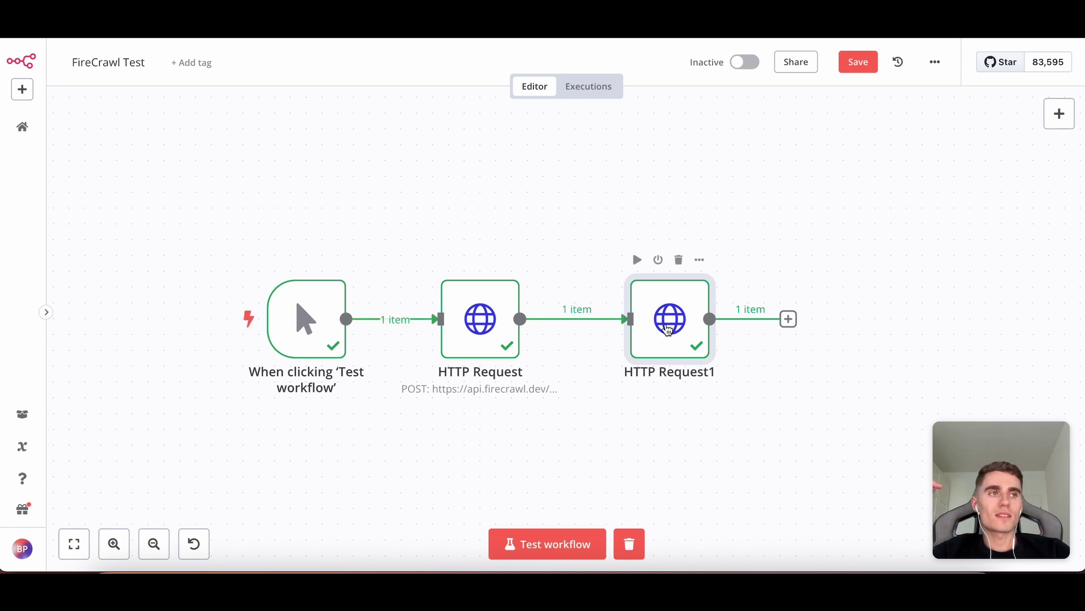
Run HTTP Request1 and review its output: status completed with the extracted product list.
double_click(668, 329)
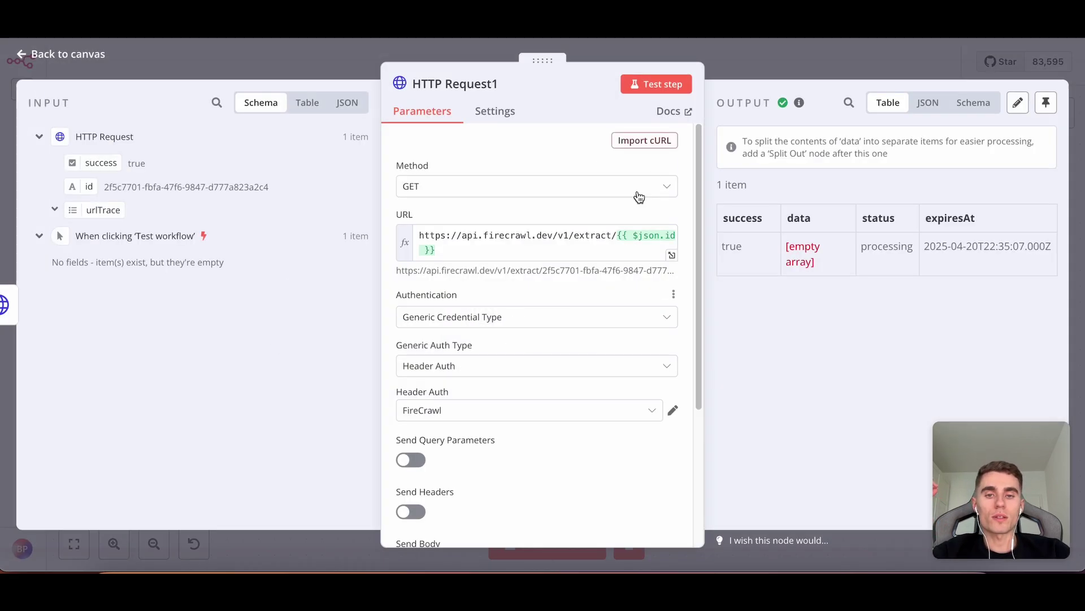
click(662, 85)
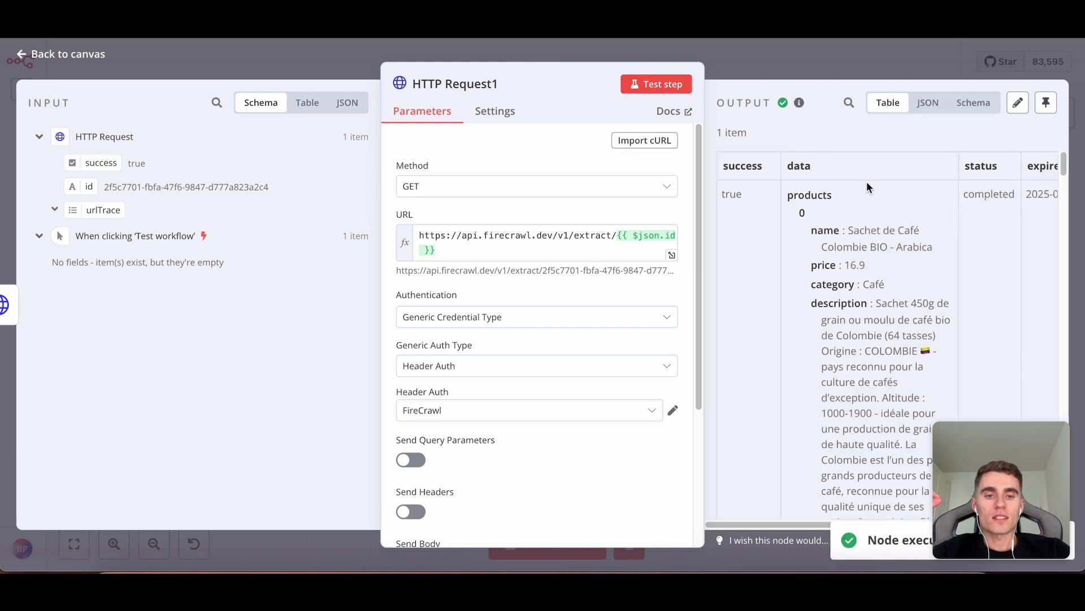
scroll(887, 189, down, 5)
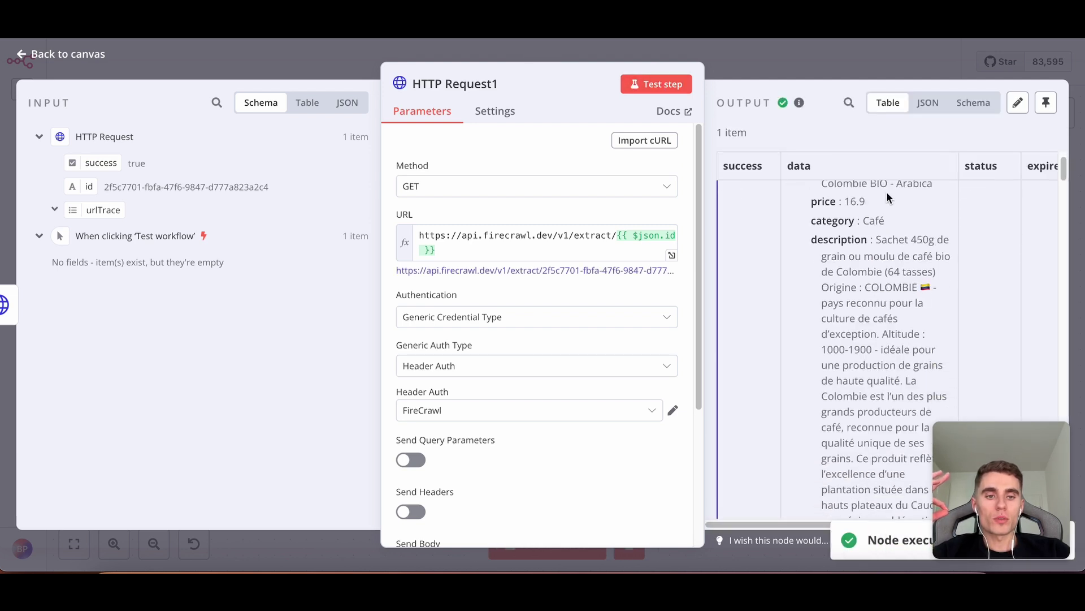
scroll(886, 192, down, 8)
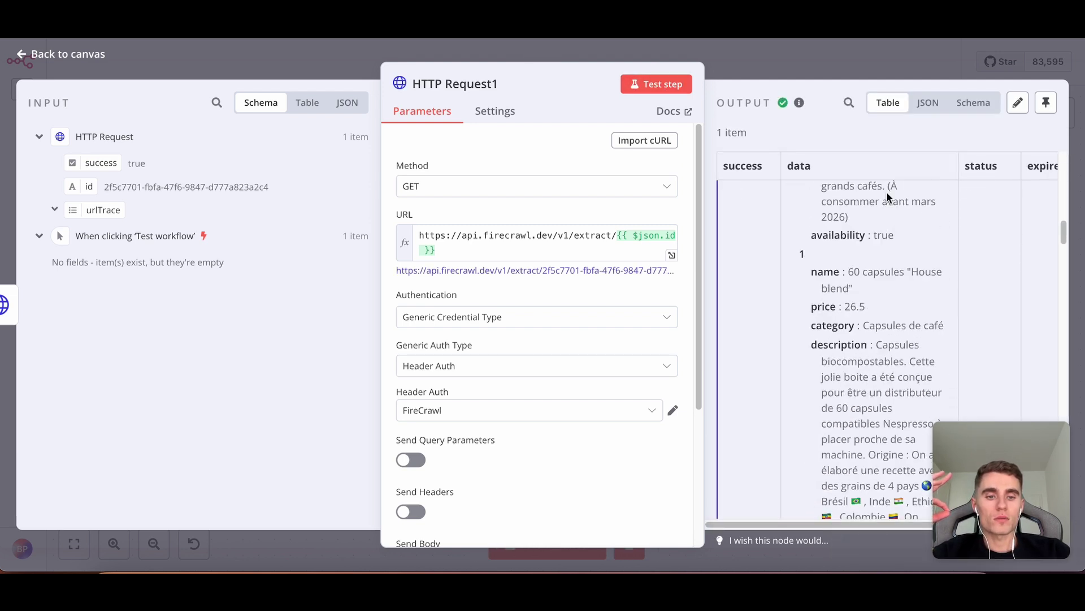
scroll(887, 193, down, 10)
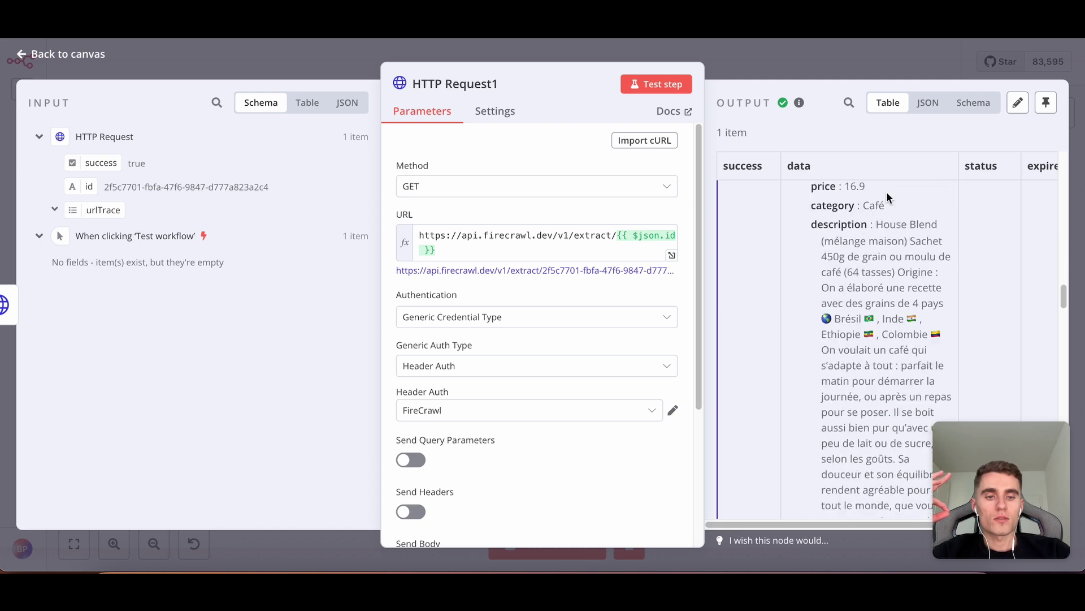
scroll(888, 193, down, 12)
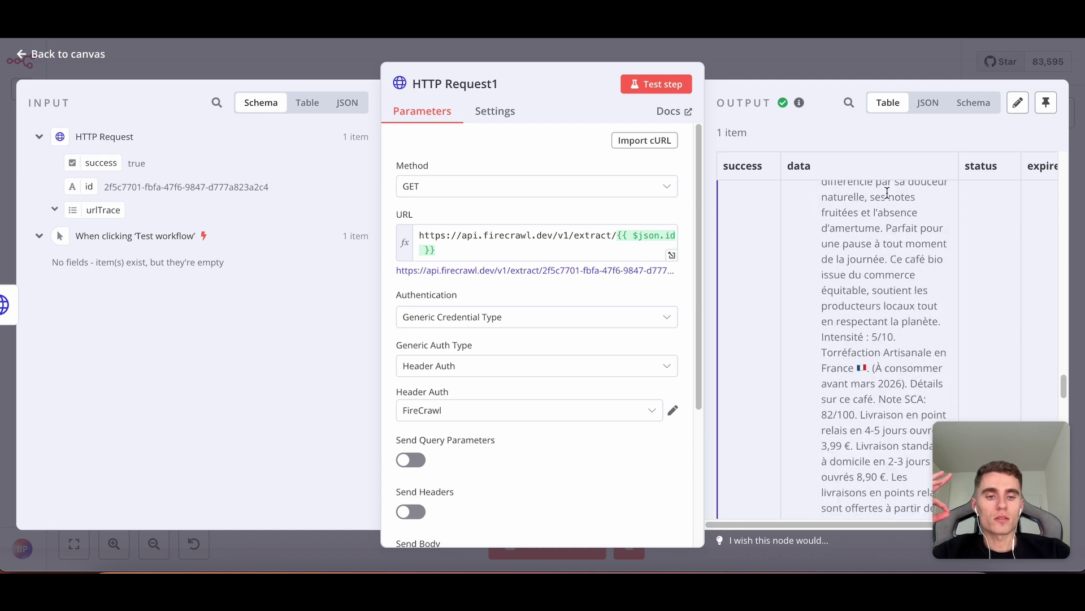
scroll(886, 193, down, 12)
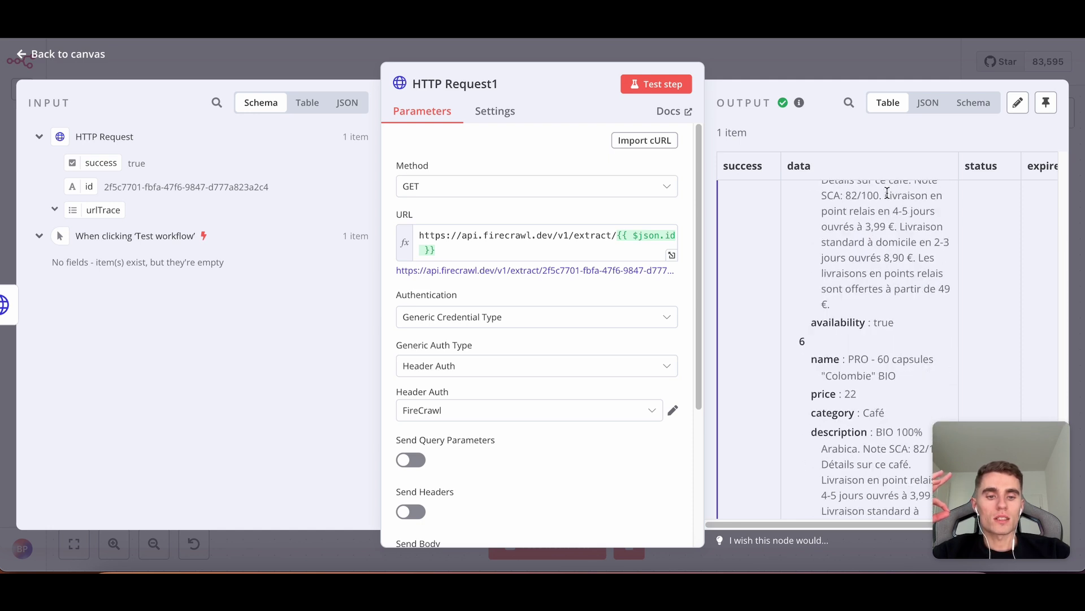
scroll(886, 192, down, 10)
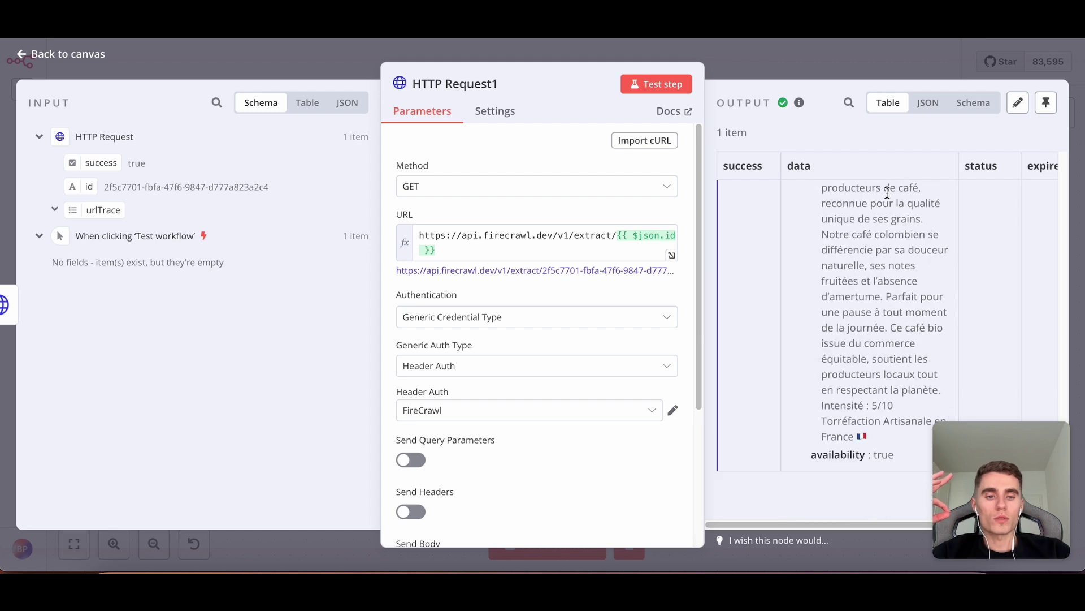
scroll(886, 193, down, 6)
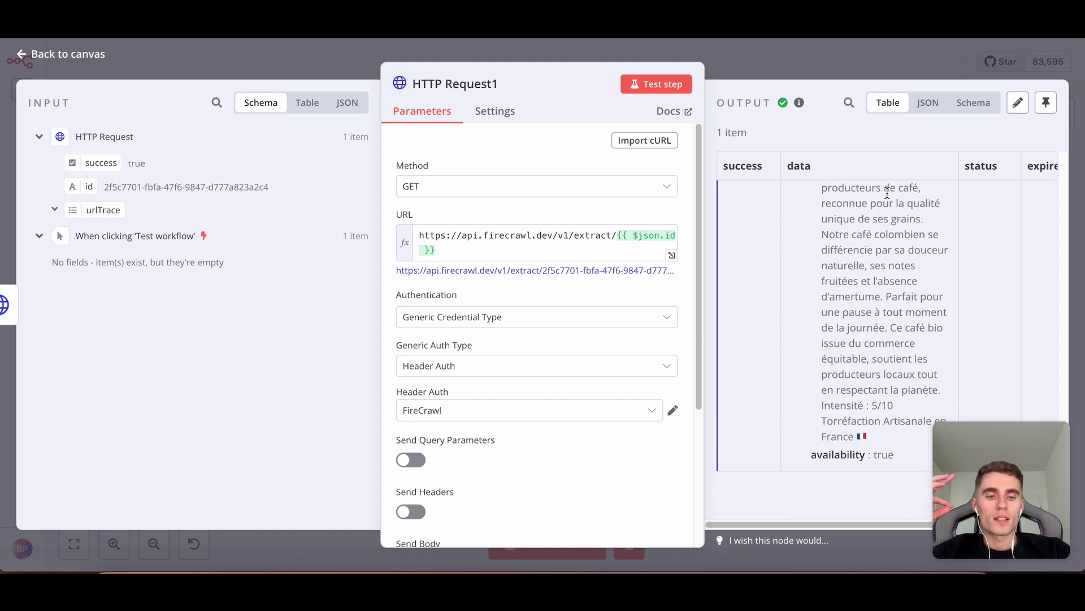
scroll(887, 193, up, 5)
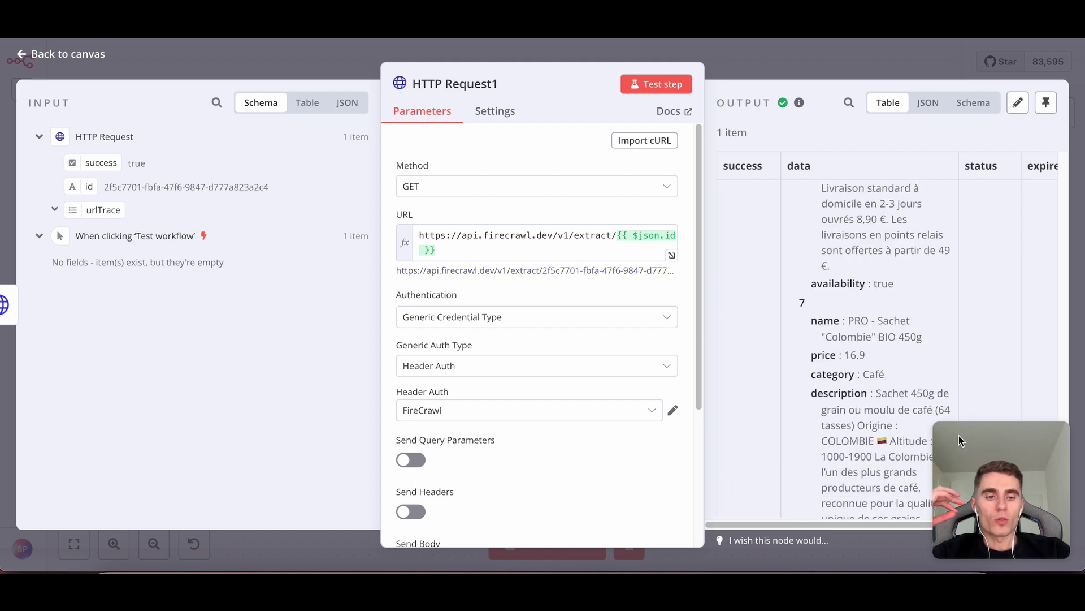
click(861, 356)
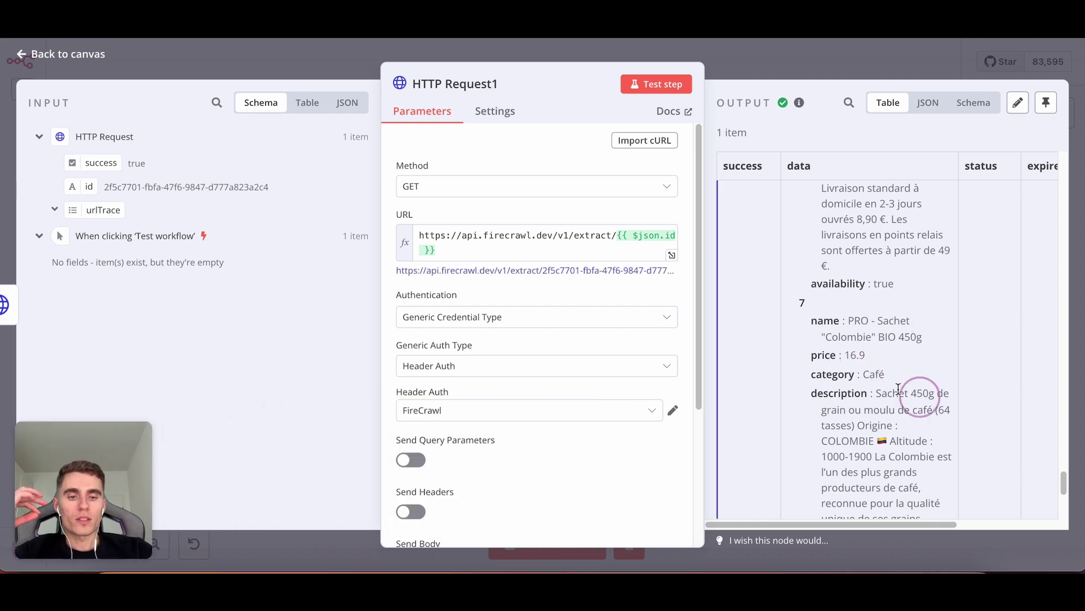
scroll(894, 384, down, 5)
click(865, 459)
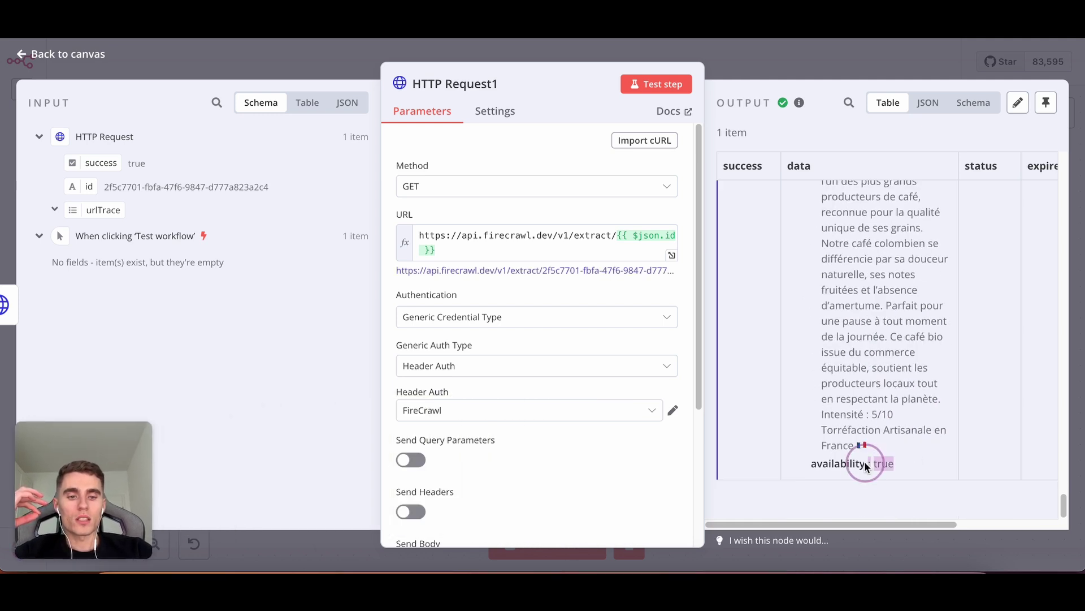
scroll(888, 381, up, 5)
scroll(886, 376, down, 2)
scroll(884, 371, up, 10)
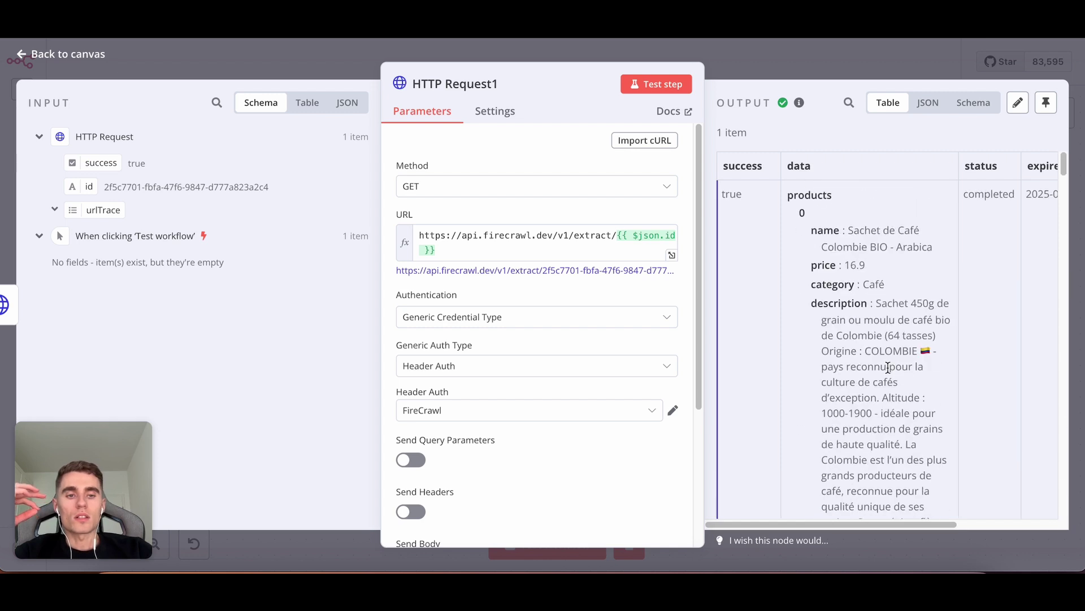
click(784, 77)
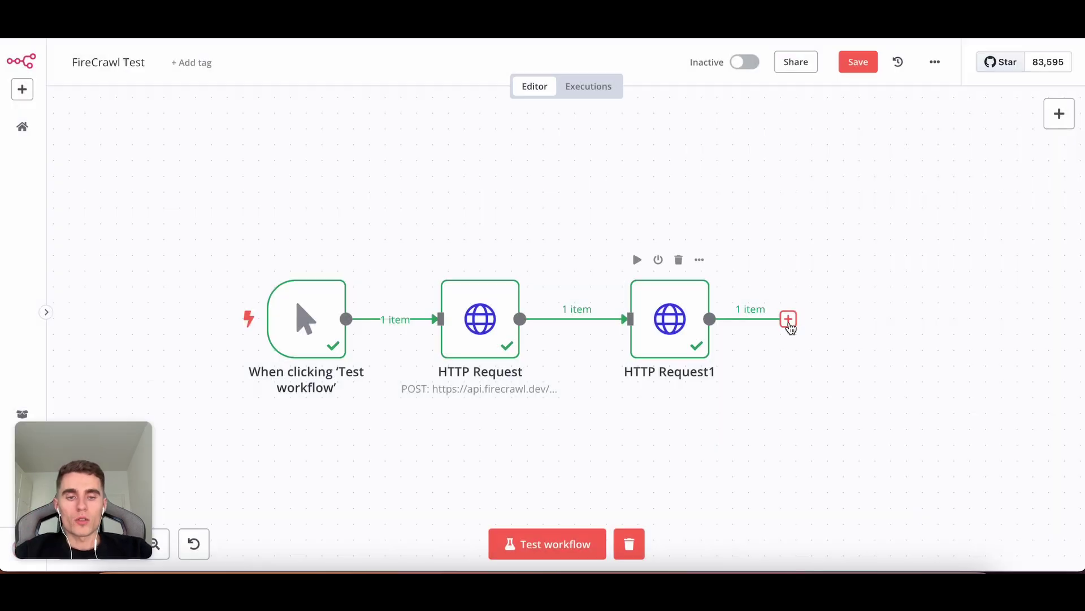
Add an Edit Fields (Set) node after HTTP Request1 with an empty field to set.
click(789, 321)
text(edit)
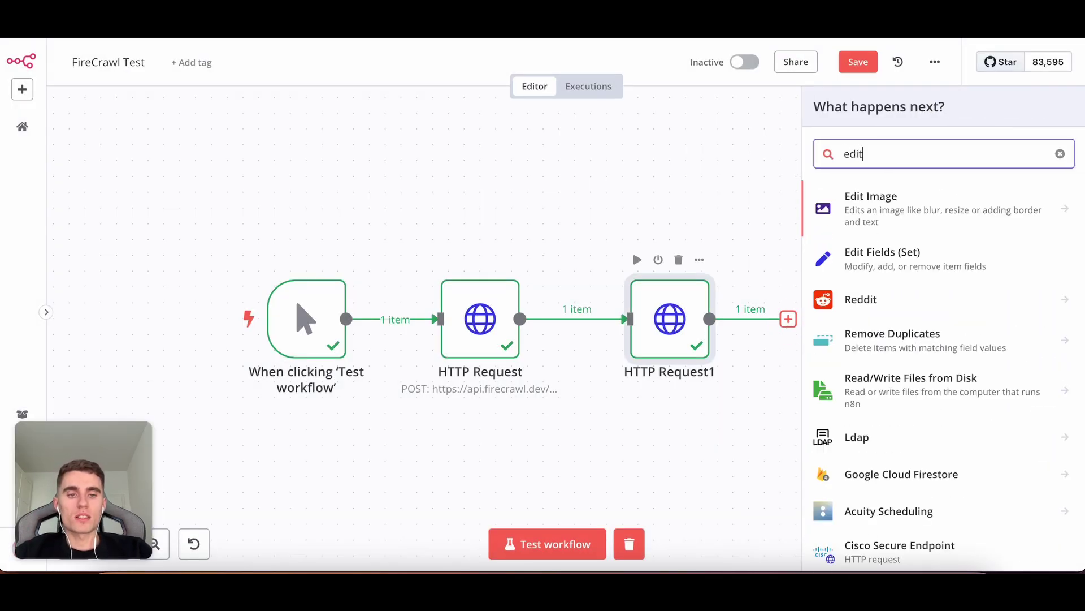
click(902, 252)
click(500, 269)
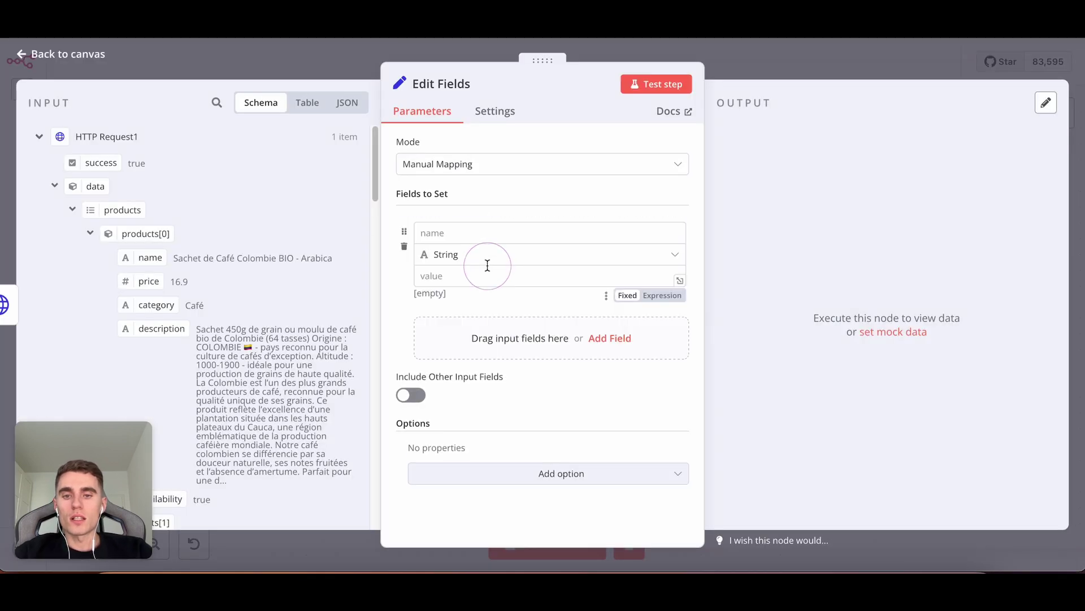
Name the field Nom and map products[0].name from the input into its value.
click(453, 231)
text(Nom)
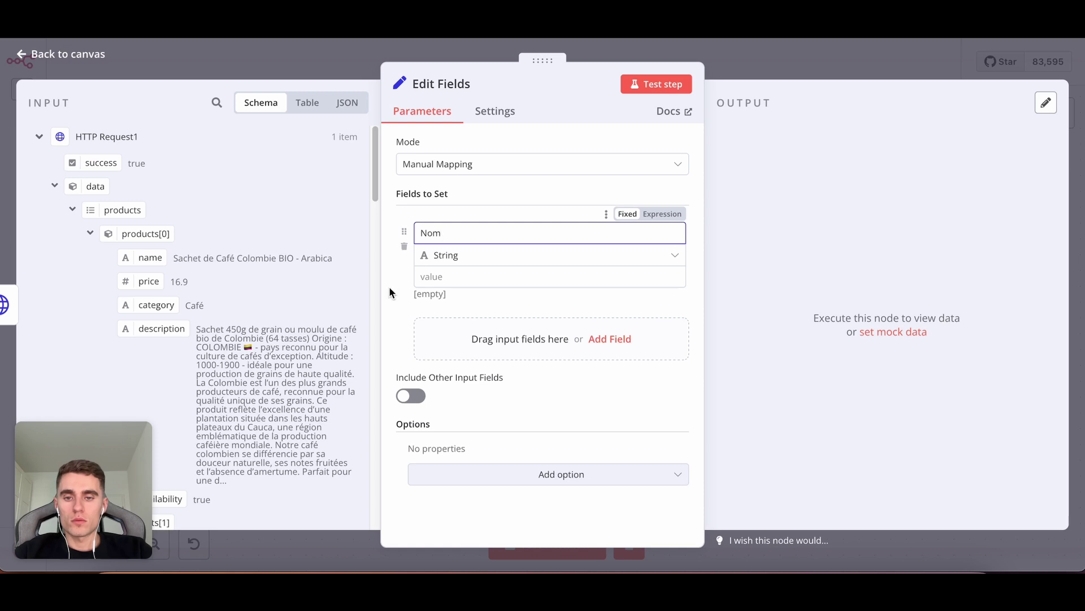
click(389, 292)
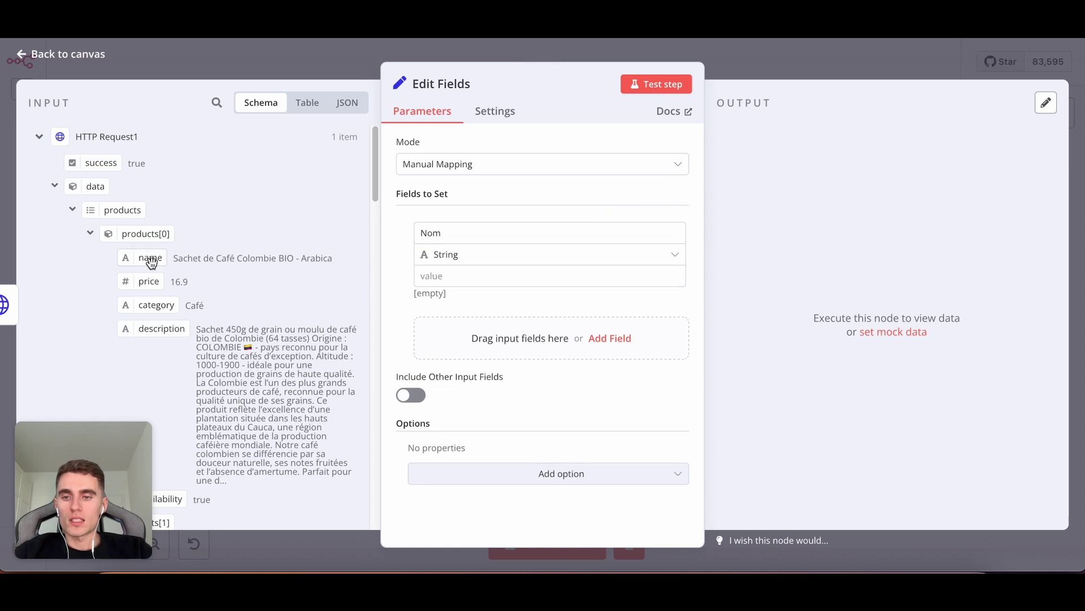
drag(150, 257, 430, 279)
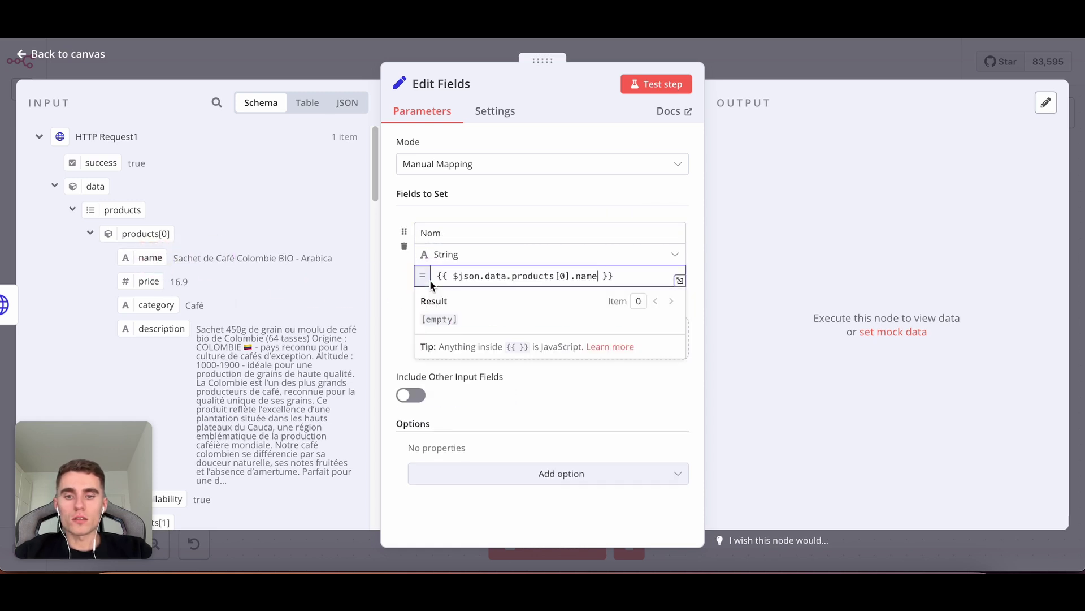
click(482, 340)
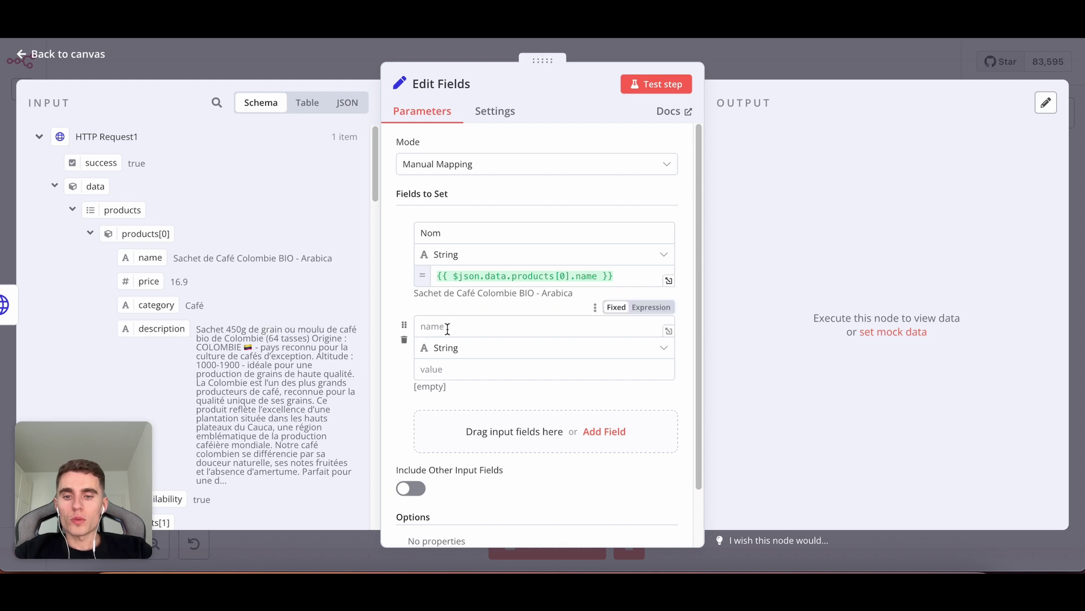
Test Edit Fields to output Nom as Sachet de Café Colombie BIO - Arabica.
scroll(263, 331, down, 5)
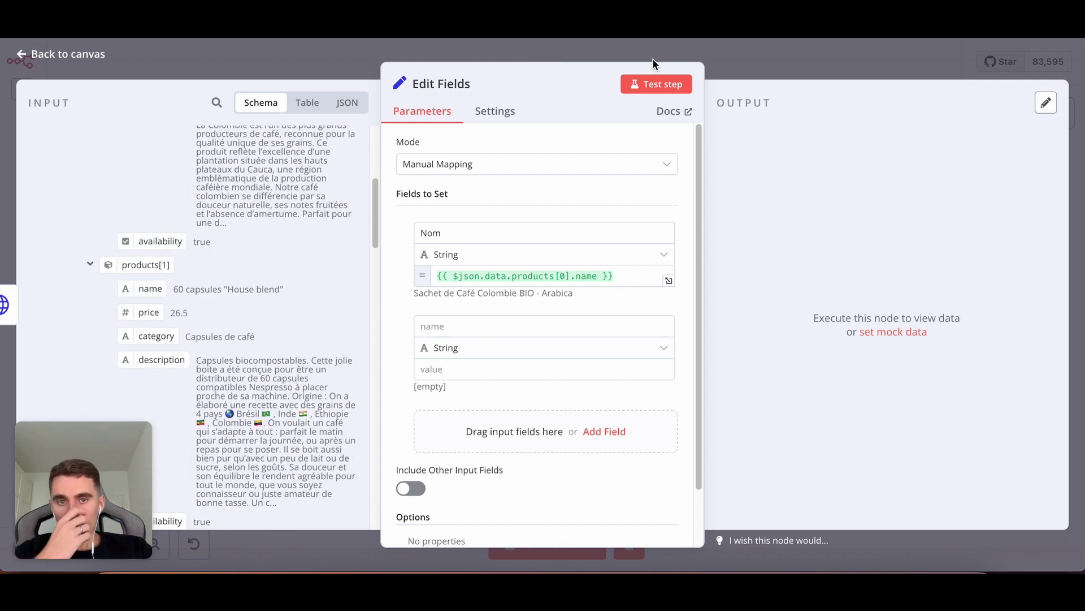
click(643, 86)
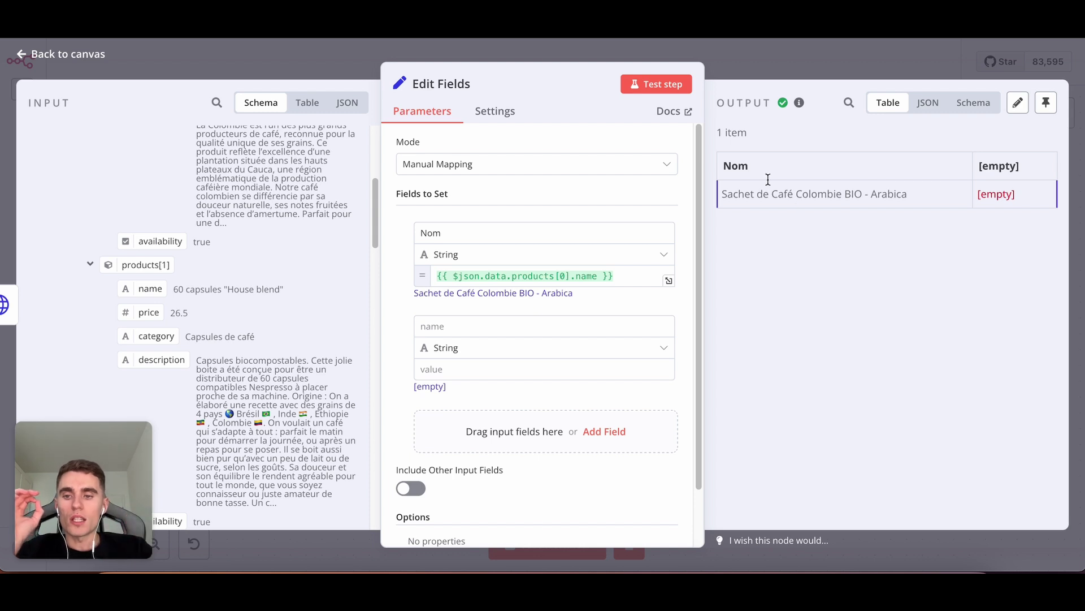
scroll(284, 305, down, 2)
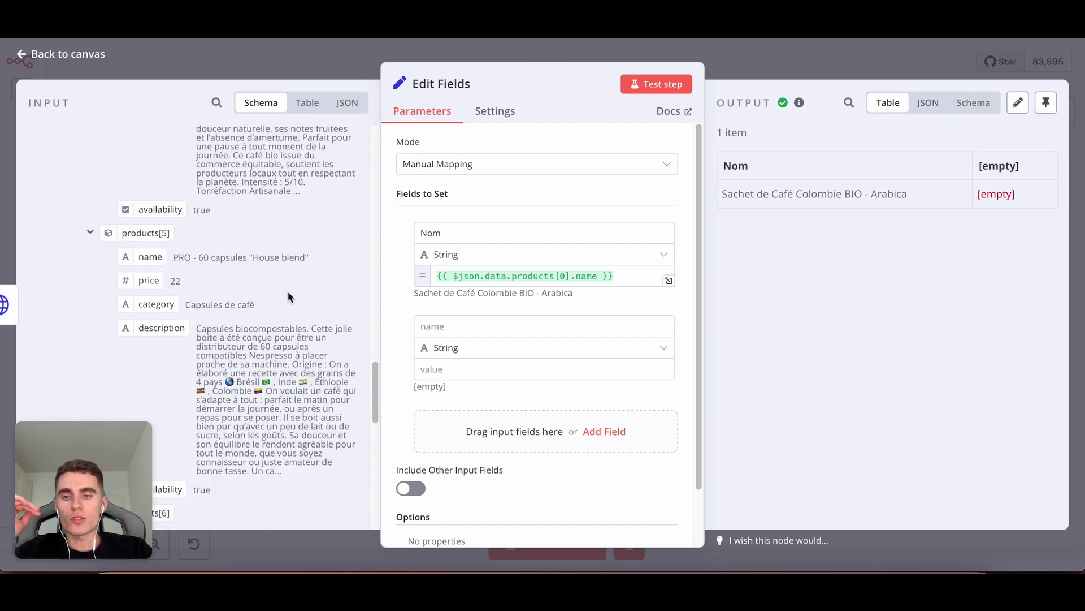
scroll(288, 292, down, 15)
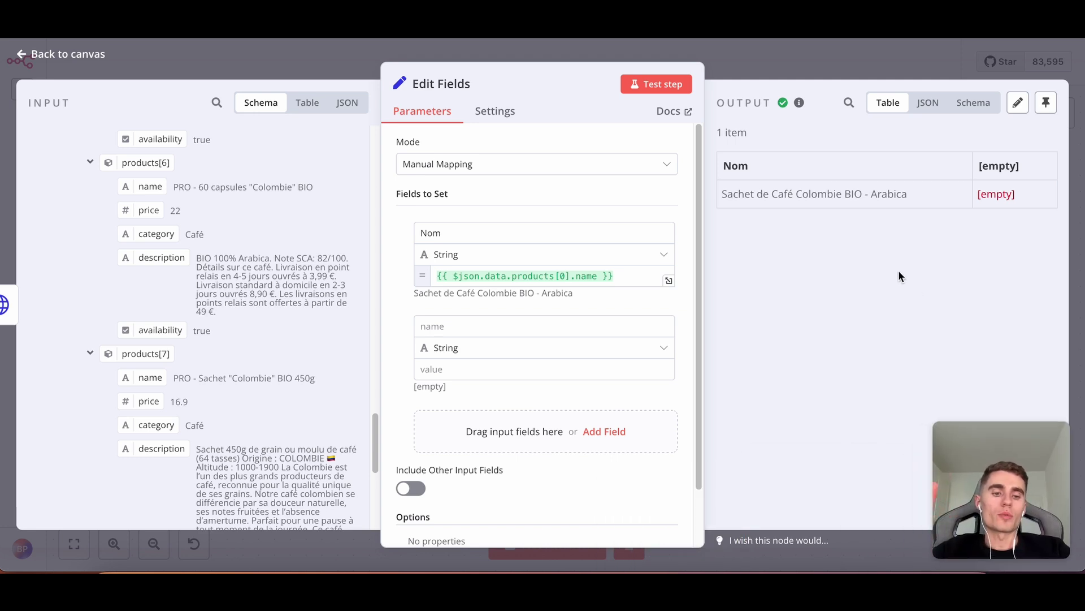
click(744, 62)
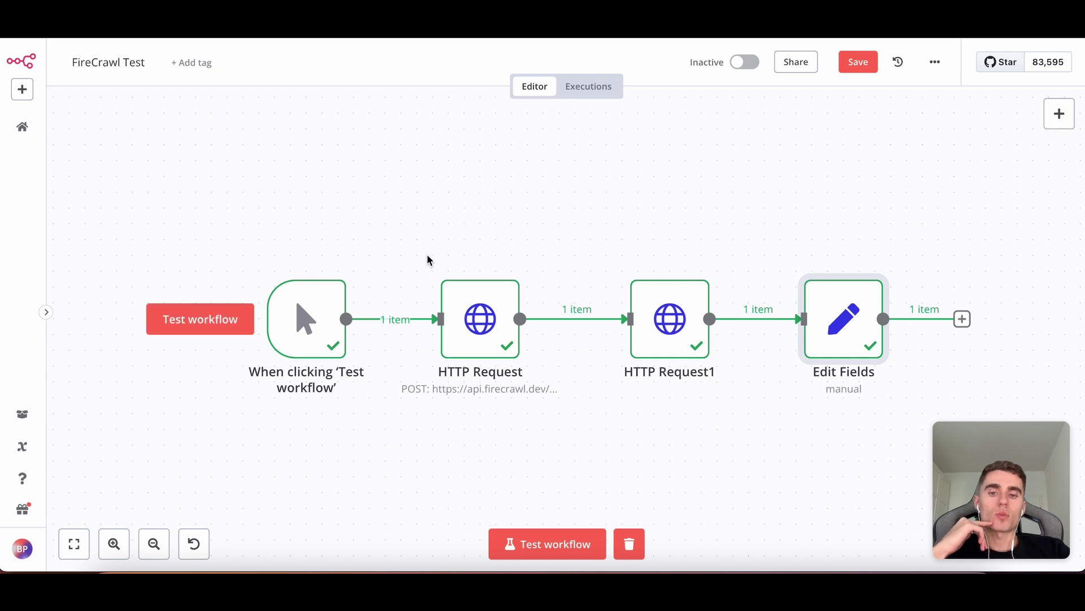
Reopen the first HTTP Request node to view its Firecrawl extract POST settings.
double_click(511, 373)
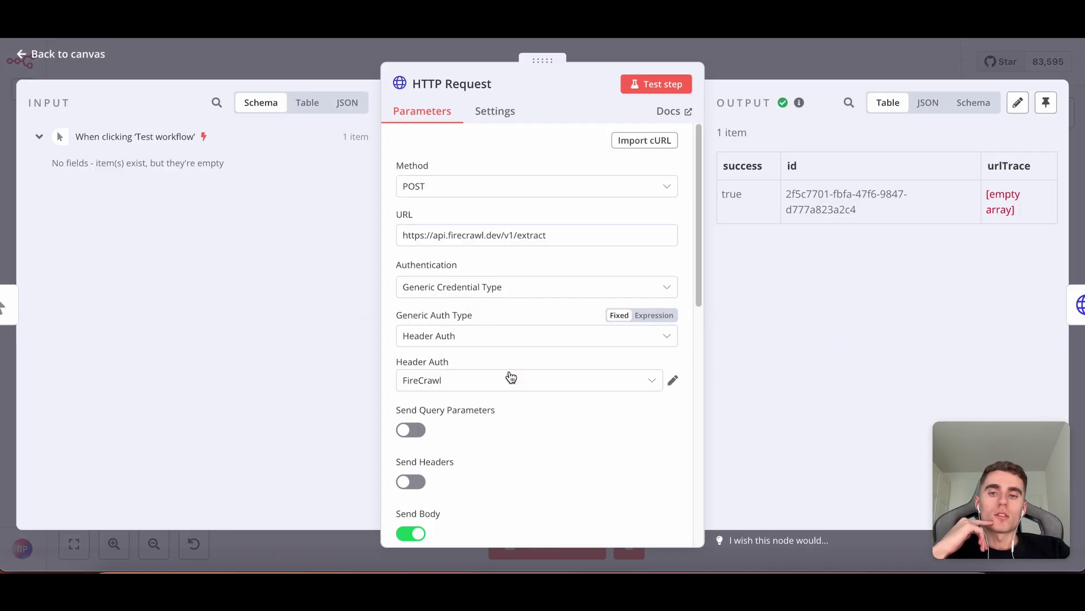